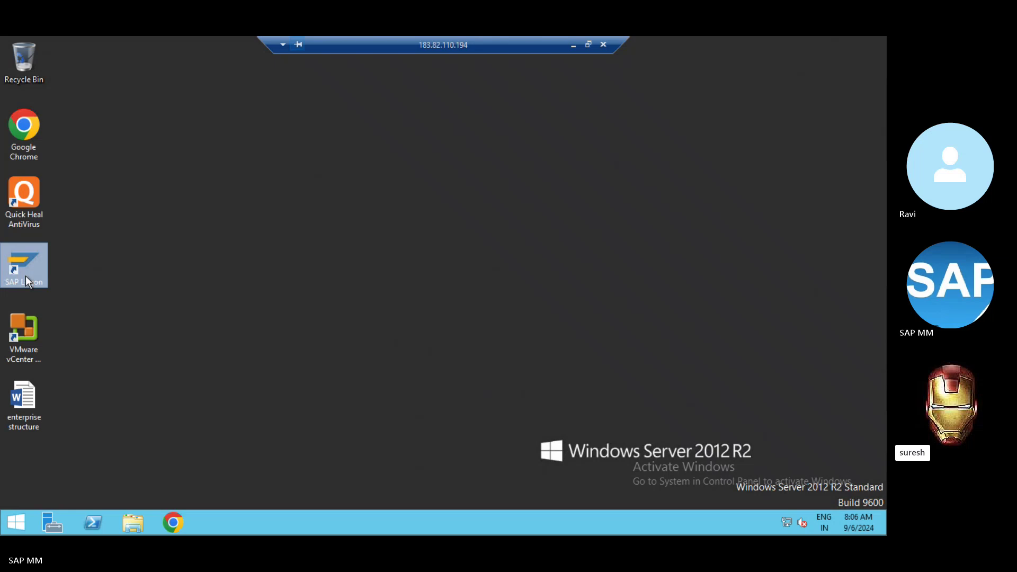
Start SAP Logon and log on to the S4 system, client 100, with the saved user and the account password
{"action": "double_click", "coordinate": [26, 276]}
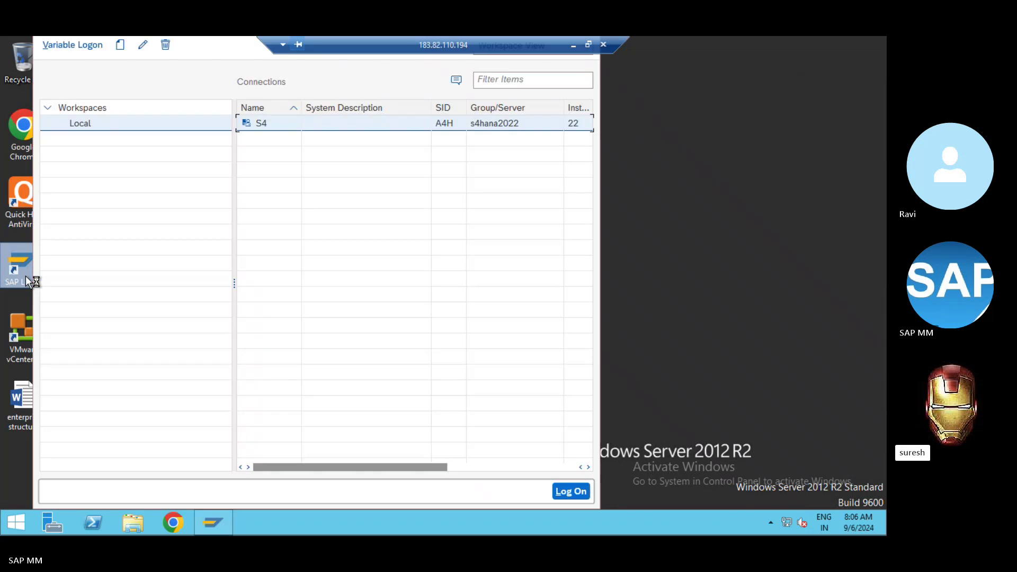
{"action": "double_click", "coordinate": [412, 122]}
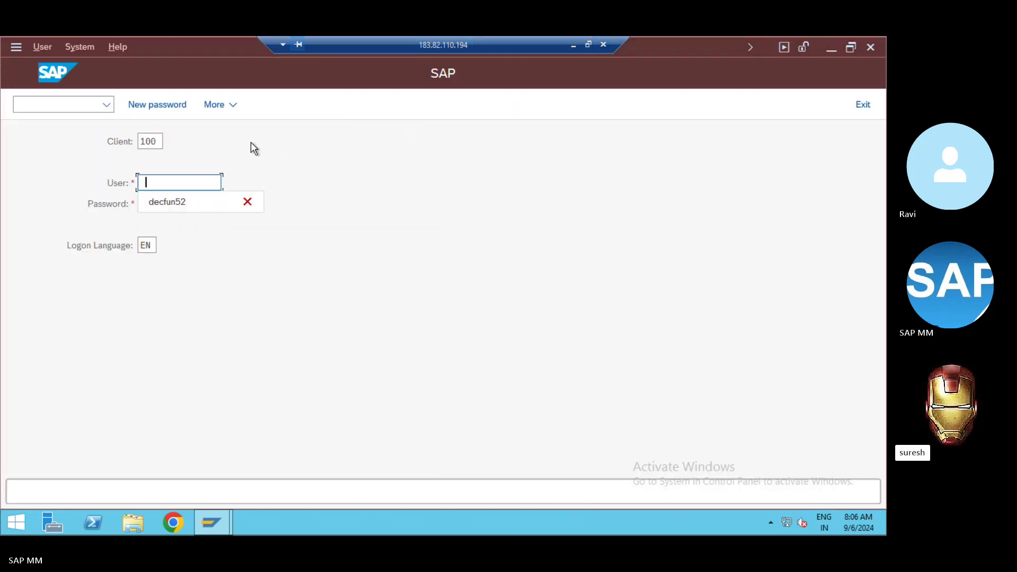
{"action": "left_click", "coordinate": [170, 202]}
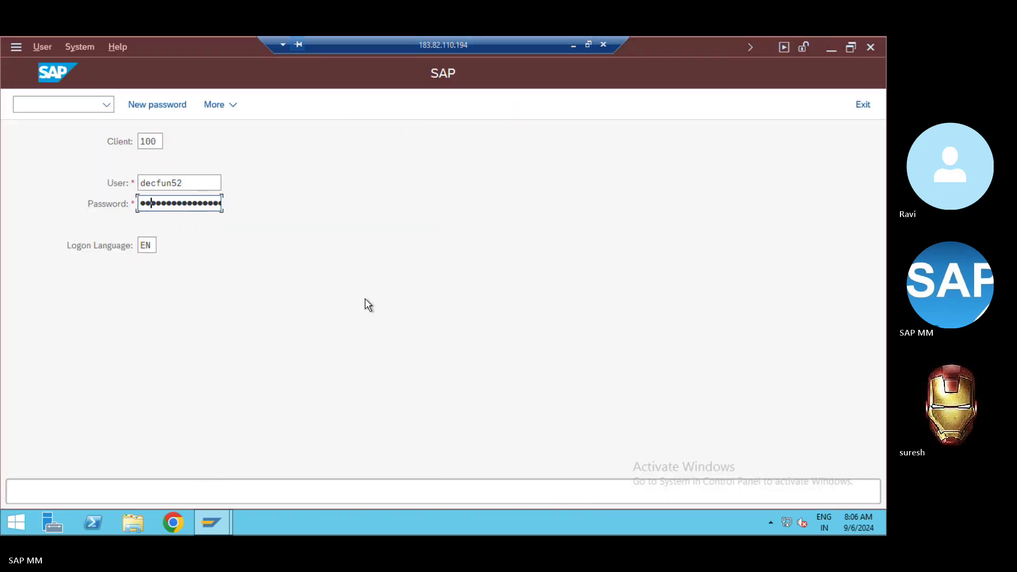
{"action": "key", "text": "Return"}
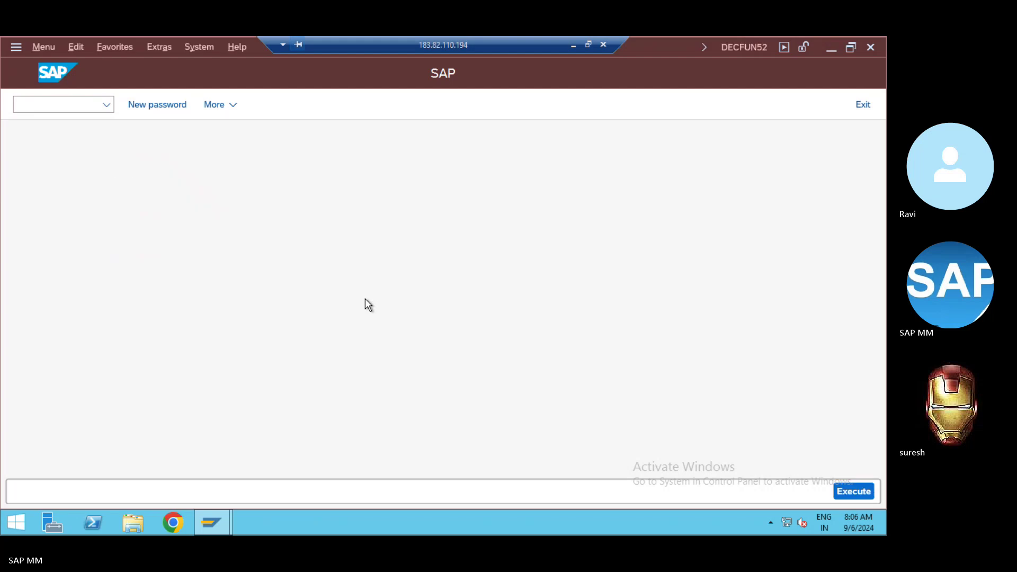
Run transaction spro and display the SAP Reference IMG
{"action": "type", "text": "spro"}
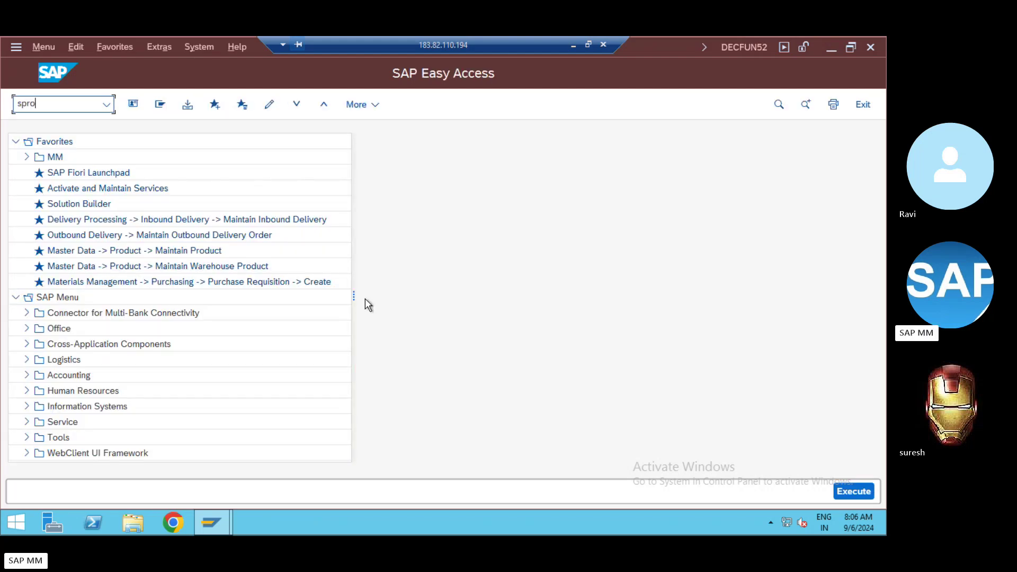
{"action": "key", "text": "Return"}
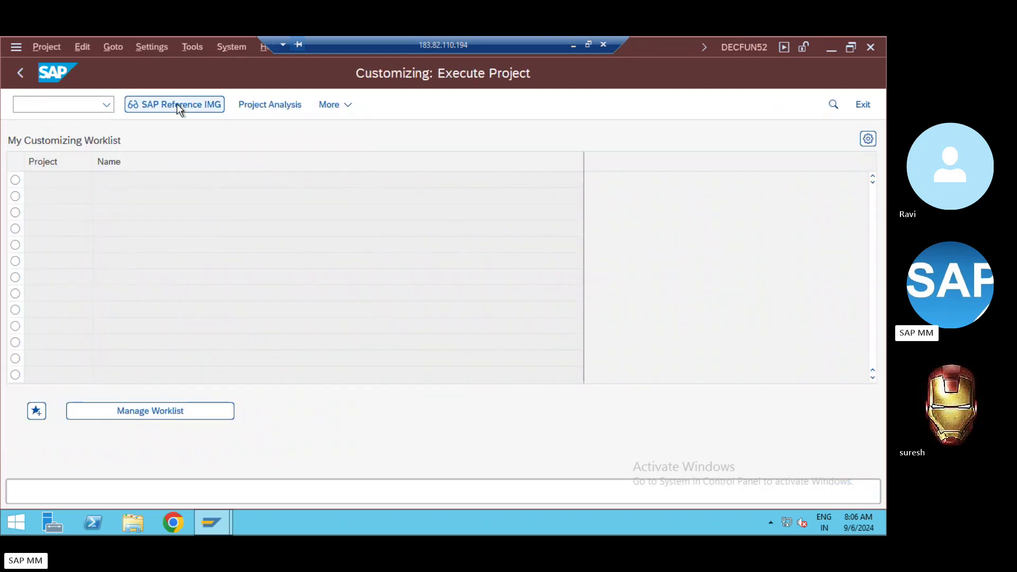
{"action": "left_click", "coordinate": [182, 107]}
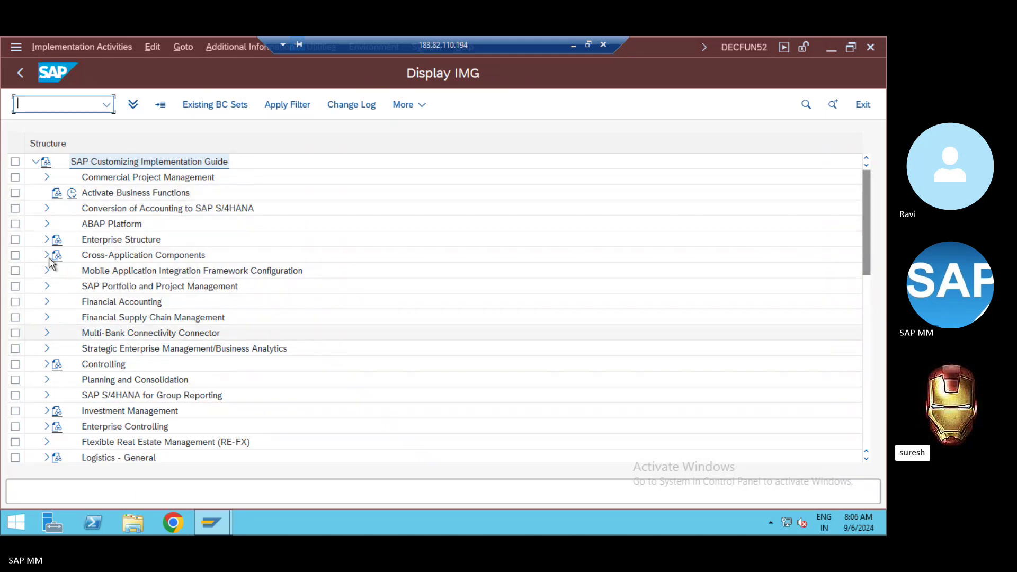
Open "Assign plant to company code" under Enterprise Structure > Assignment > Logistics - General, declining to display the locked data
{"action": "left_click", "coordinate": [47, 240]}
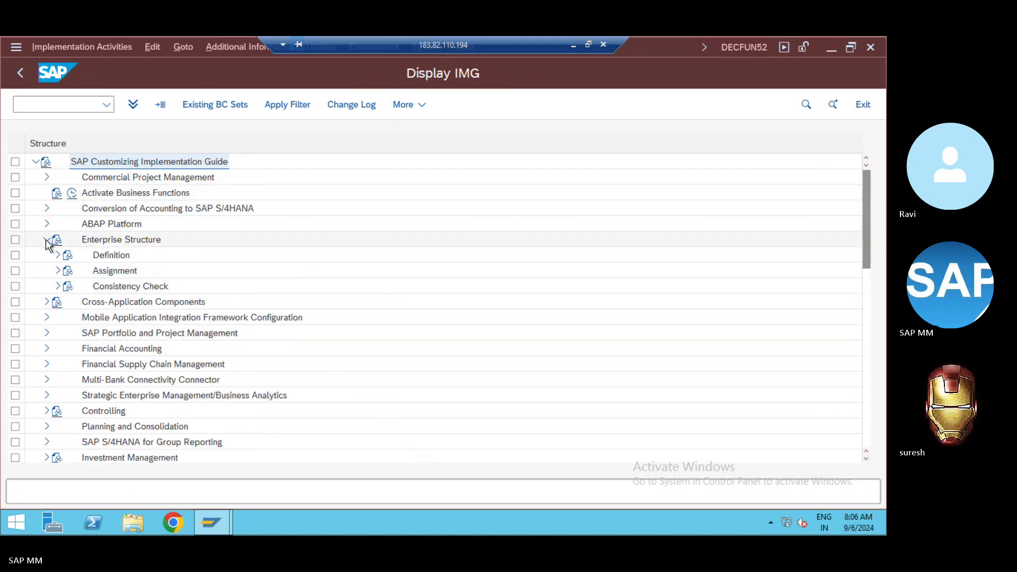
{"action": "left_click", "coordinate": [58, 270]}
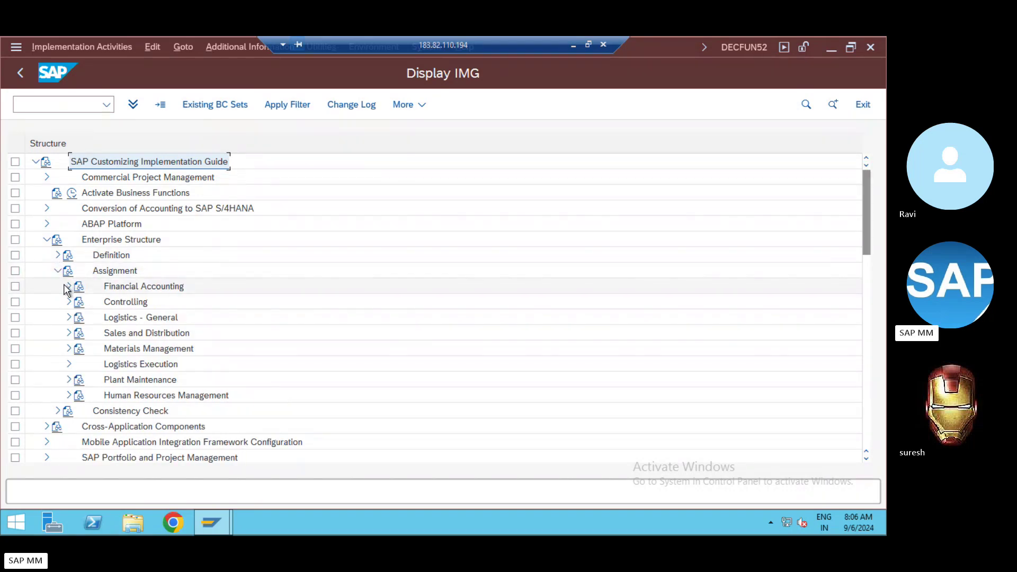
{"action": "left_click", "coordinate": [69, 317]}
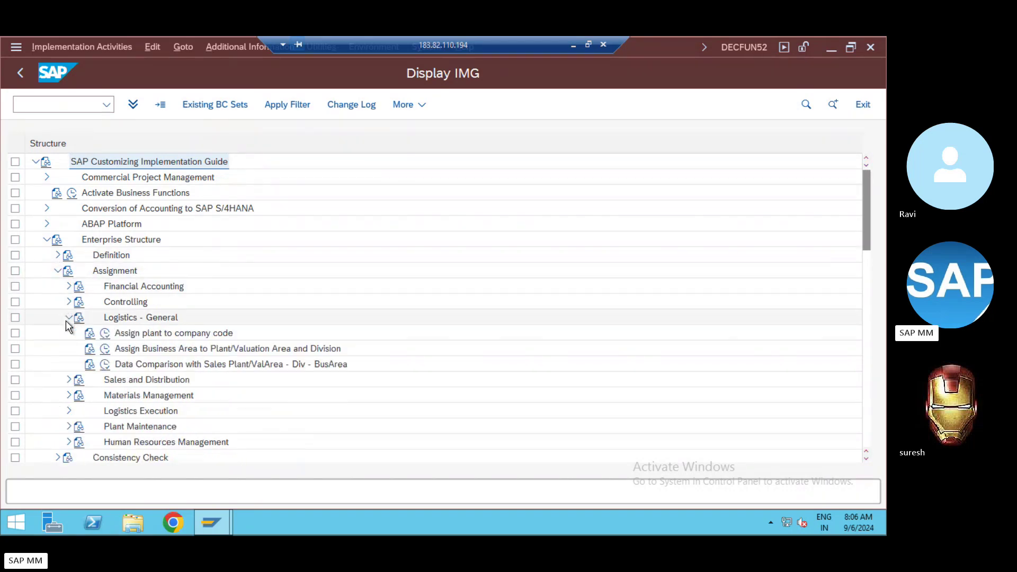
{"action": "left_click", "coordinate": [127, 336]}
{"action": "left_click", "coordinate": [109, 338]}
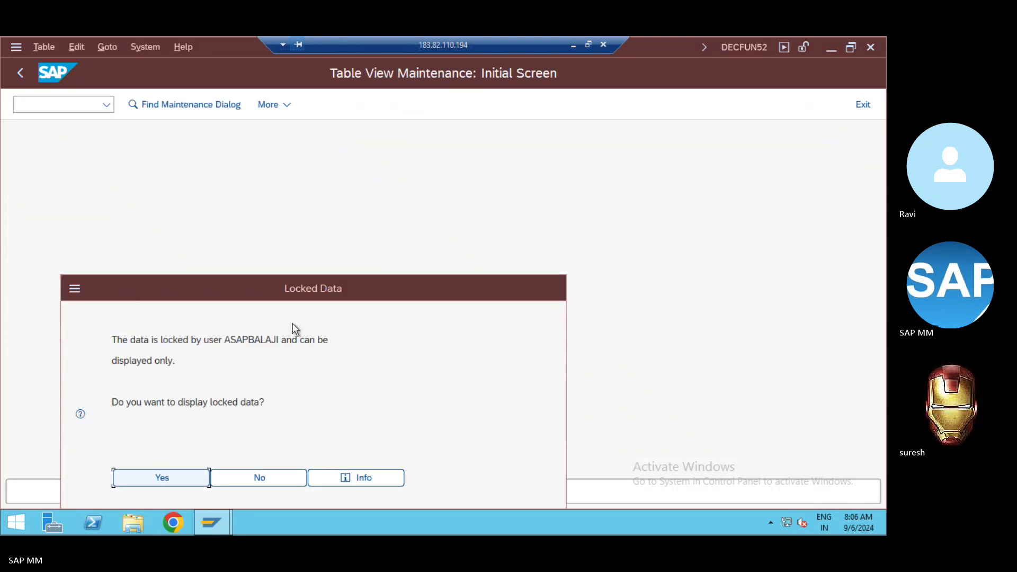
{"action": "left_click", "coordinate": [239, 476]}
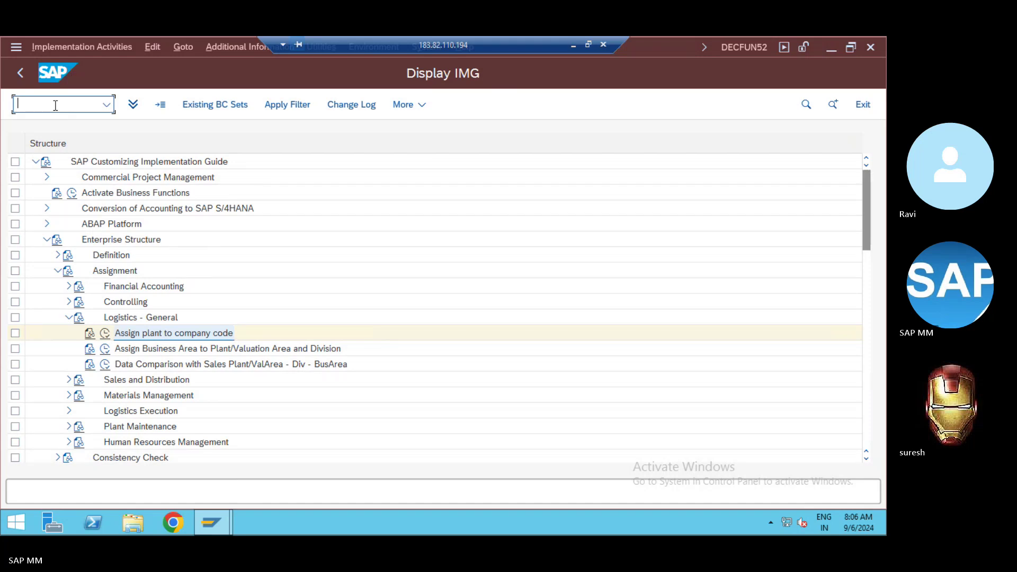
View the plant-to-company-code assignments in display-only mode, then return to the IMG and recheck the activity's lock without displaying the data
{"action": "left_click", "coordinate": [105, 334]}
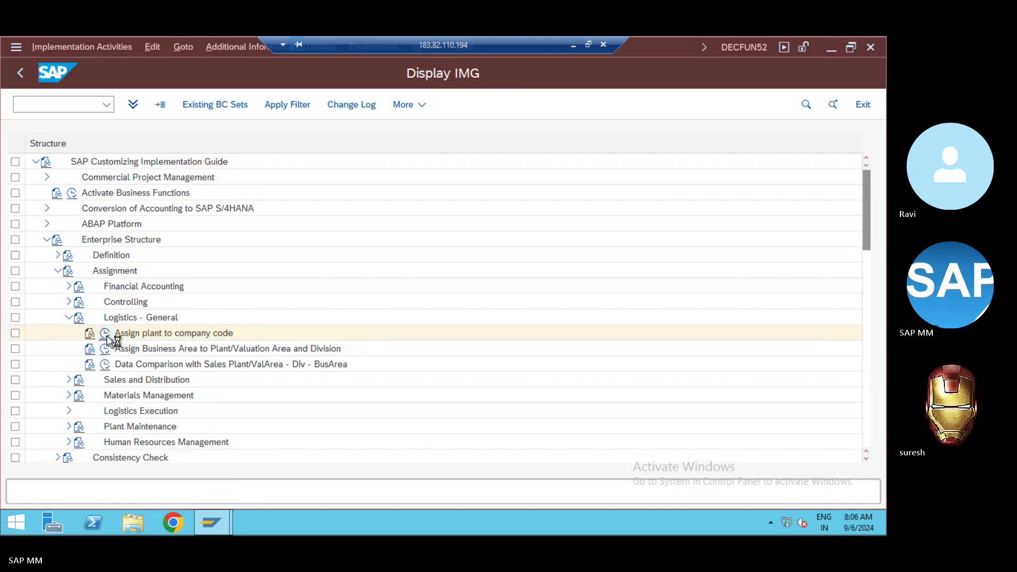
{"action": "left_click", "coordinate": [161, 477]}
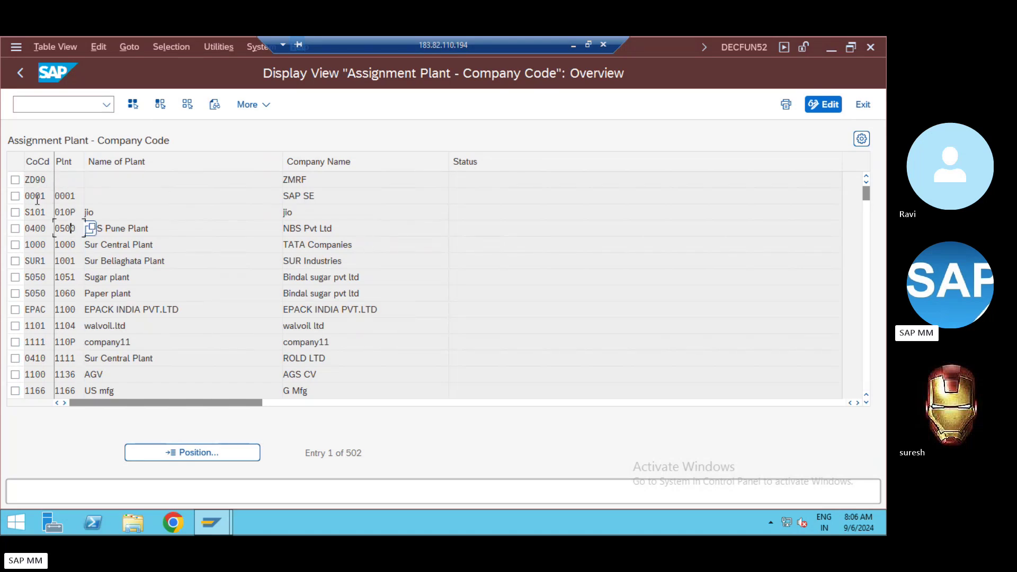
{"action": "left_click", "coordinate": [20, 73]}
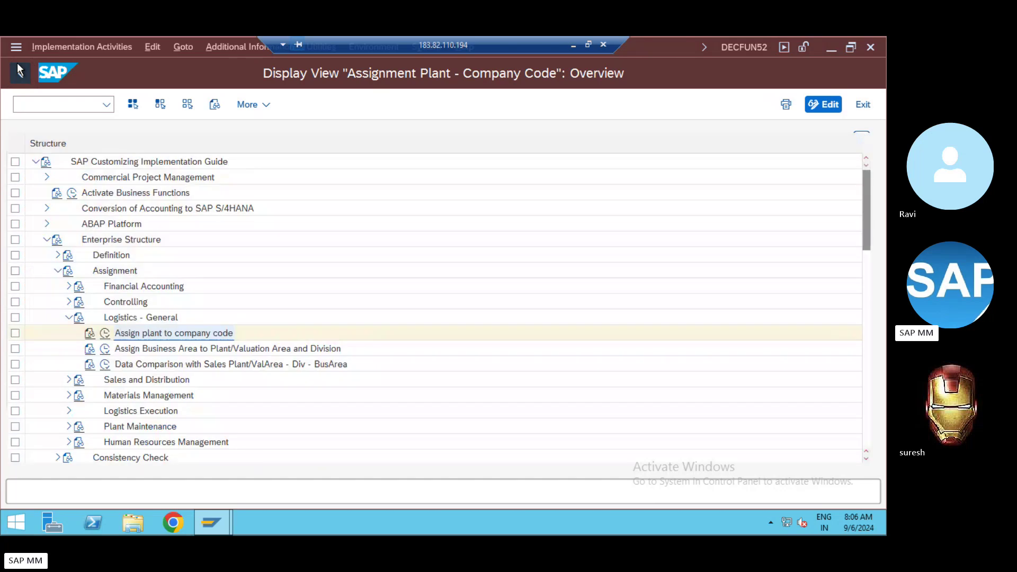
{"action": "left_click", "coordinate": [104, 335]}
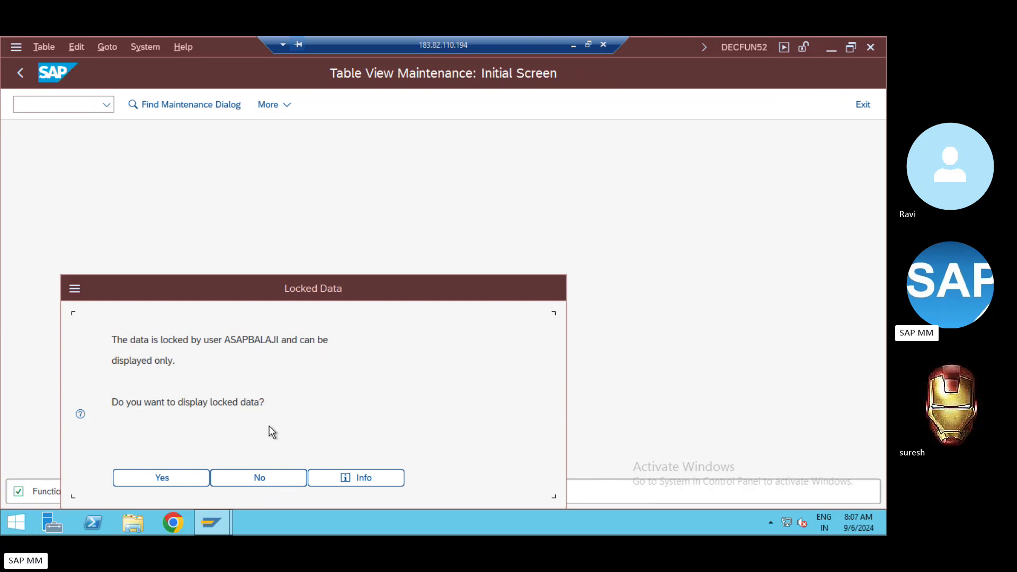
{"action": "left_click", "coordinate": [270, 477]}
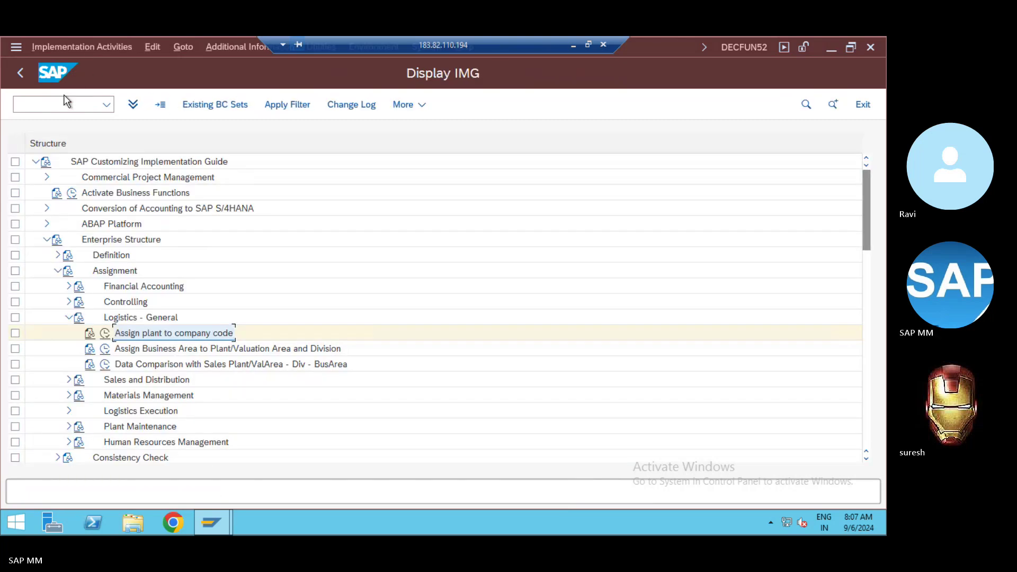
Open Enqueue Administration in a new session and list the locks of all users in client 100
{"action": "type", "text": "/osm1"}
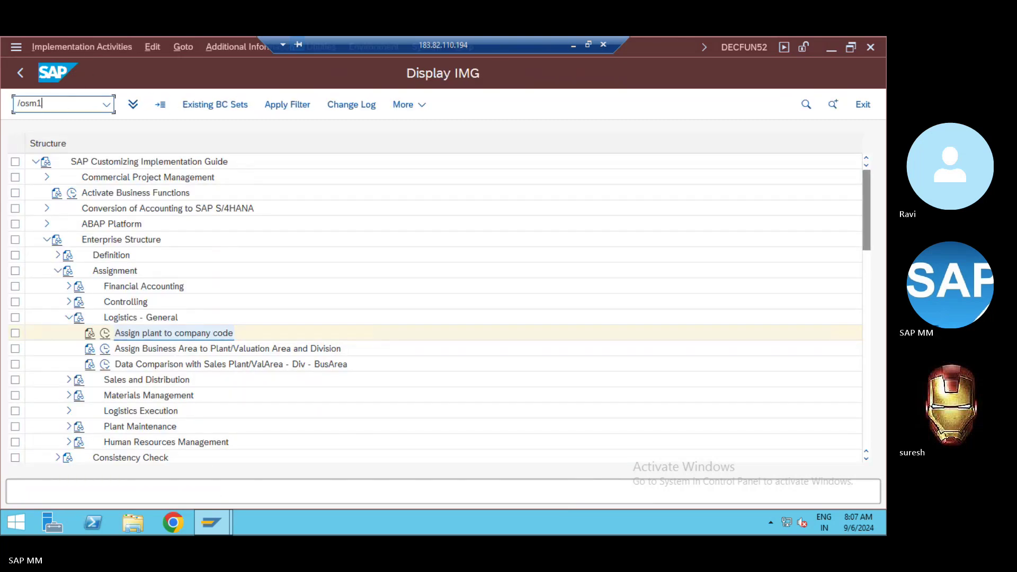
{"action": "key", "text": "Return"}
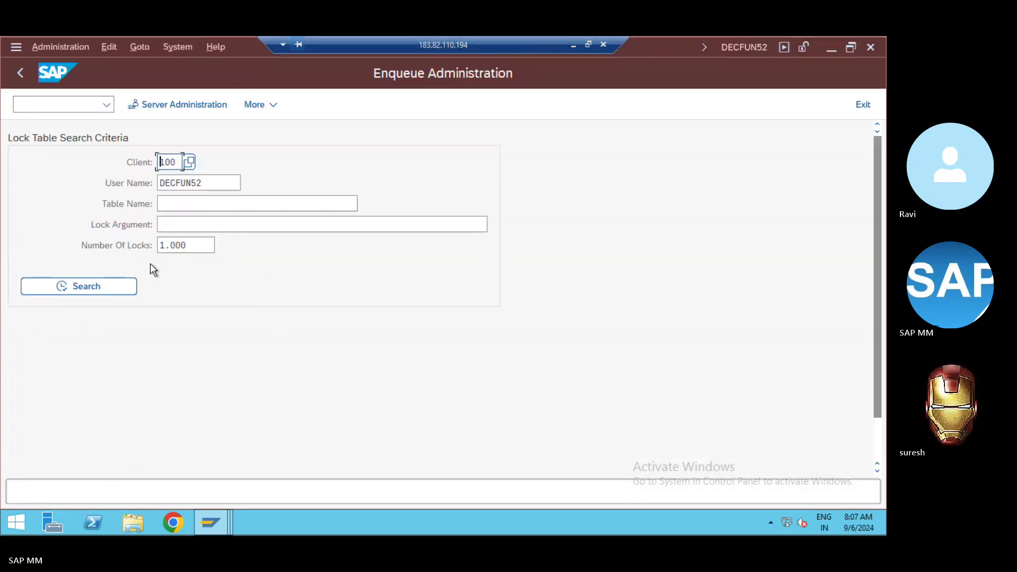
{"action": "double_click", "coordinate": [204, 186]}
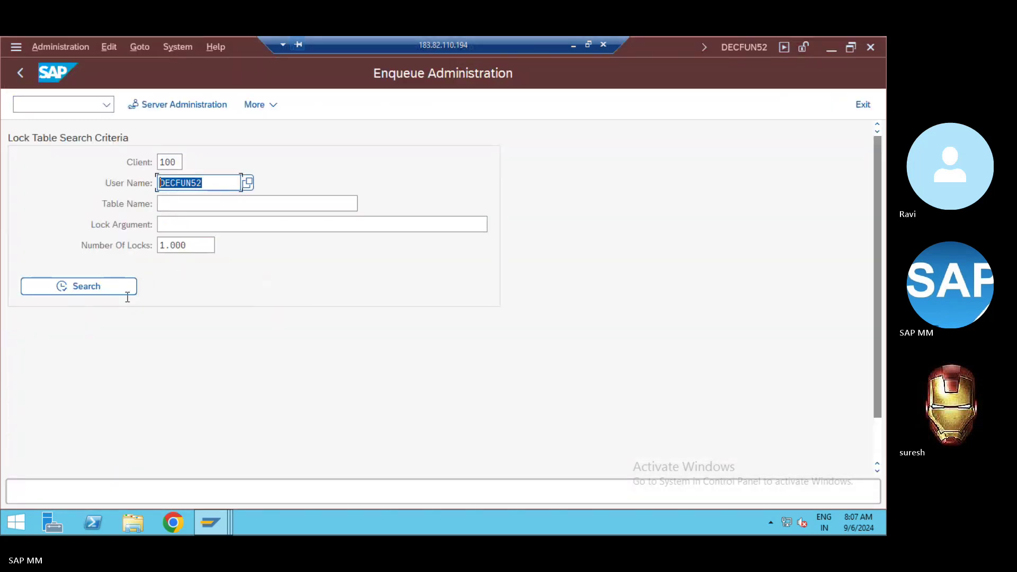
{"action": "key", "text": "Delete"}
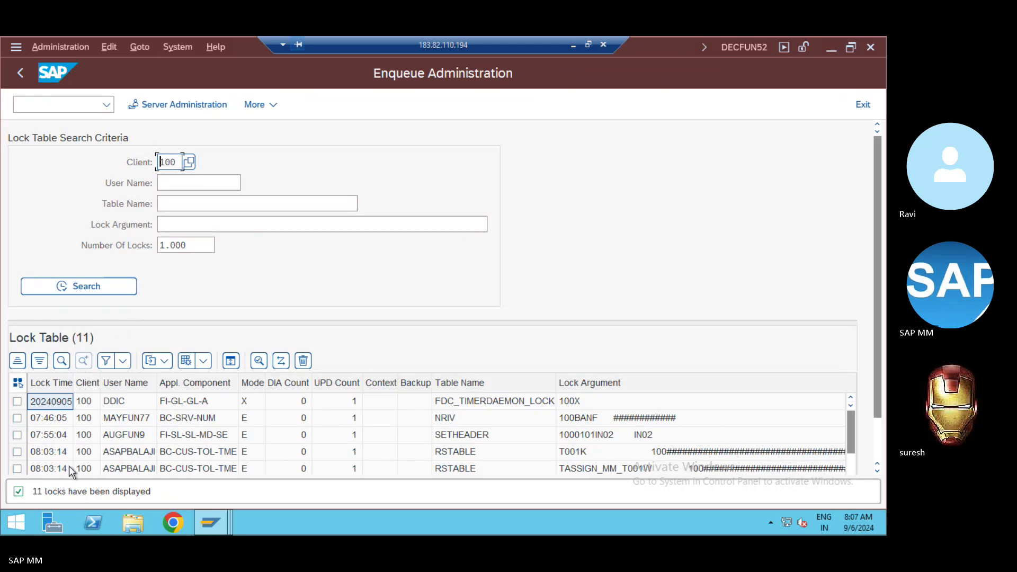
Try to select the blocking user's RSTABLE locks T001K, TASSIGN_MM_T001W and T001 one after another
{"action": "left_click", "coordinate": [17, 452]}
{"action": "left_click", "coordinate": [18, 469]}
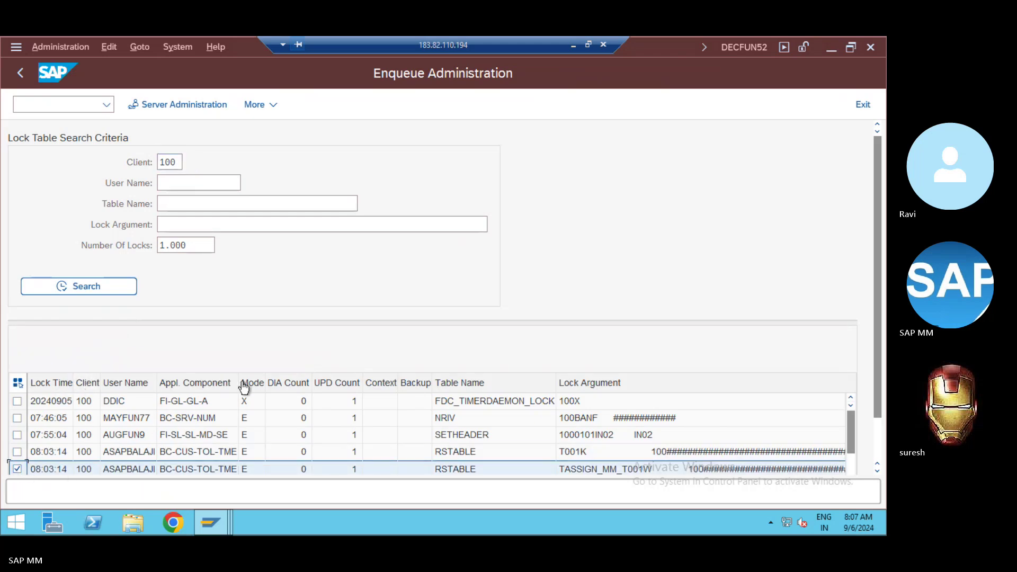
{"action": "scroll", "coordinate": [247, 398], "scroll_direction": "down", "scroll_amount": 5}
{"action": "scroll", "coordinate": [159, 451], "scroll_direction": "up", "scroll_amount": 1}
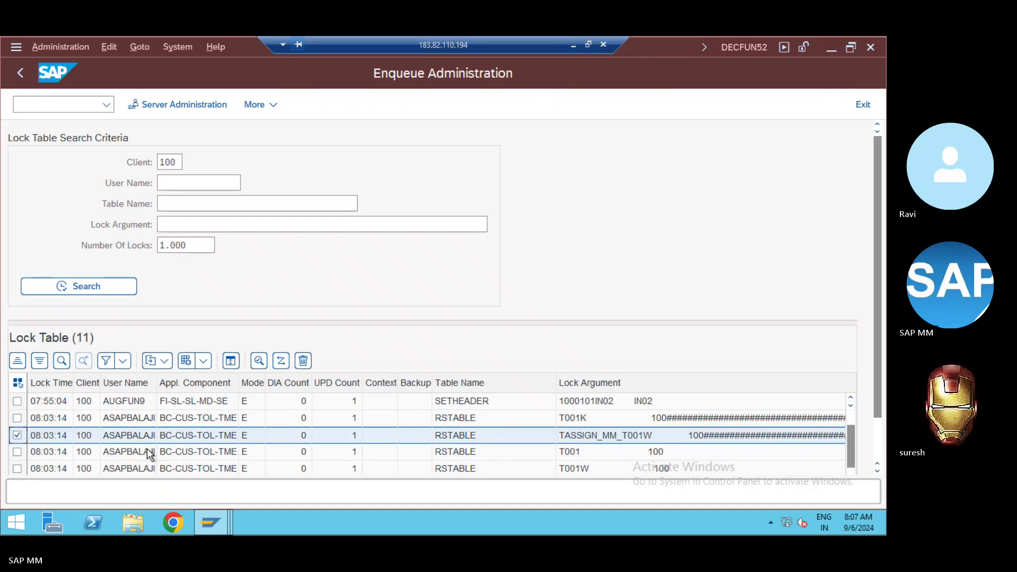
{"action": "left_click", "coordinate": [17, 452]}
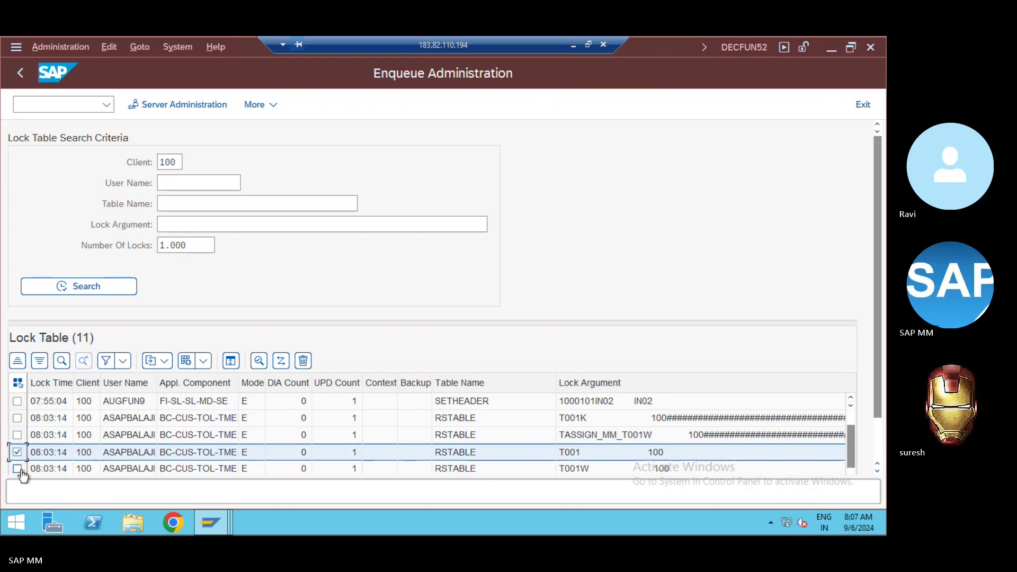
{"action": "left_click", "coordinate": [62, 437]}
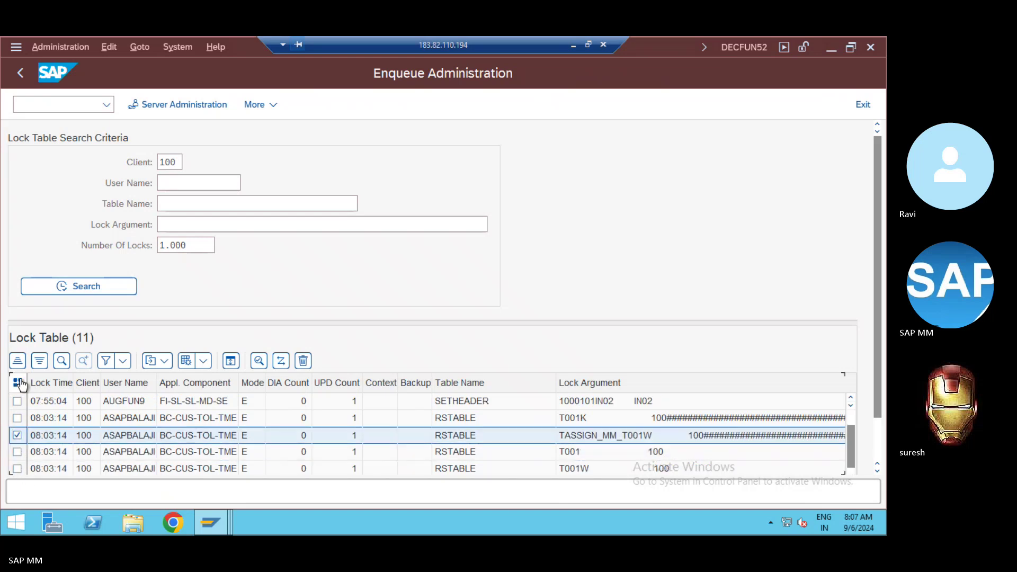
{"action": "scroll", "coordinate": [114, 377], "scroll_direction": "down", "scroll_amount": 1}
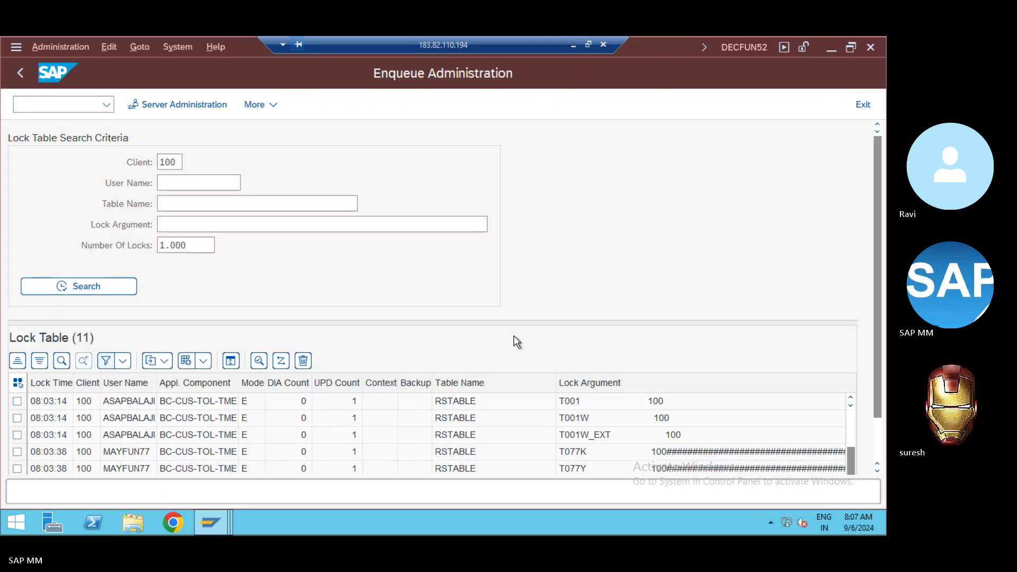
Try to select the blocking user's T001W, T001W_EXT, T001, TASSIGN_MM_T001W and T001K locks together, leaving out the SETHEADER lock
{"action": "left_click", "coordinate": [876, 433]}
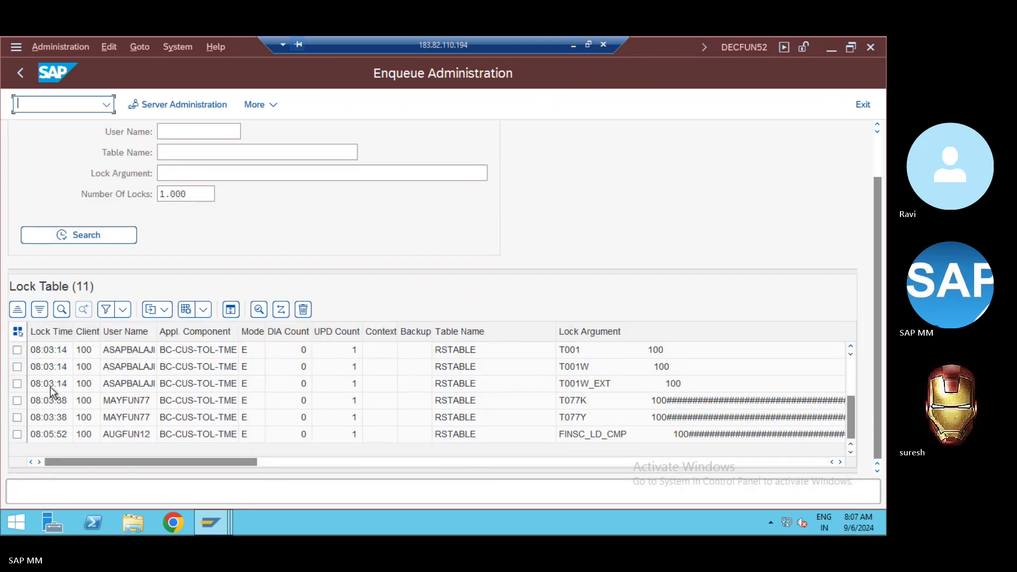
{"action": "left_click", "coordinate": [20, 366]}
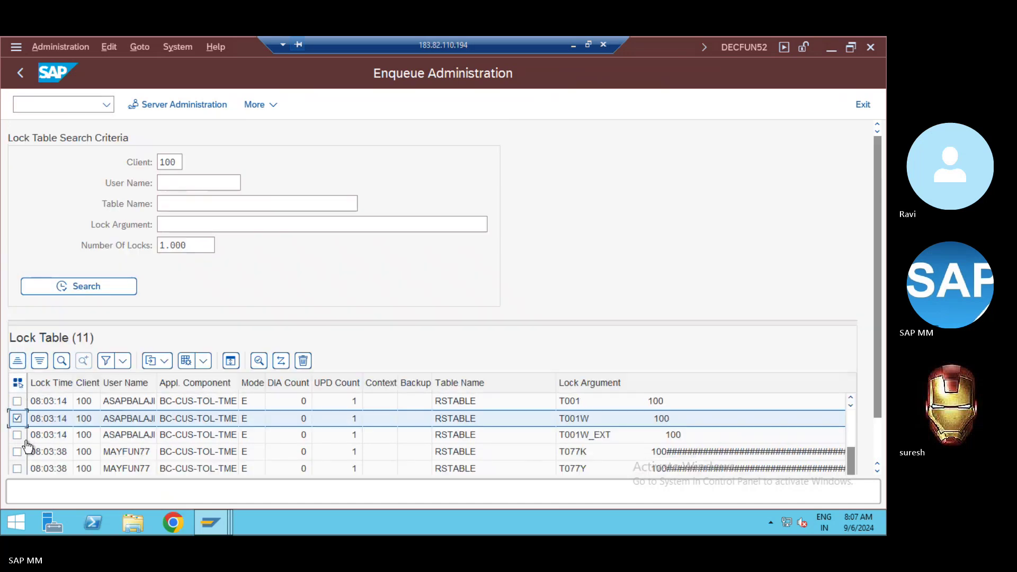
{"action": "left_click", "coordinate": [18, 436]}
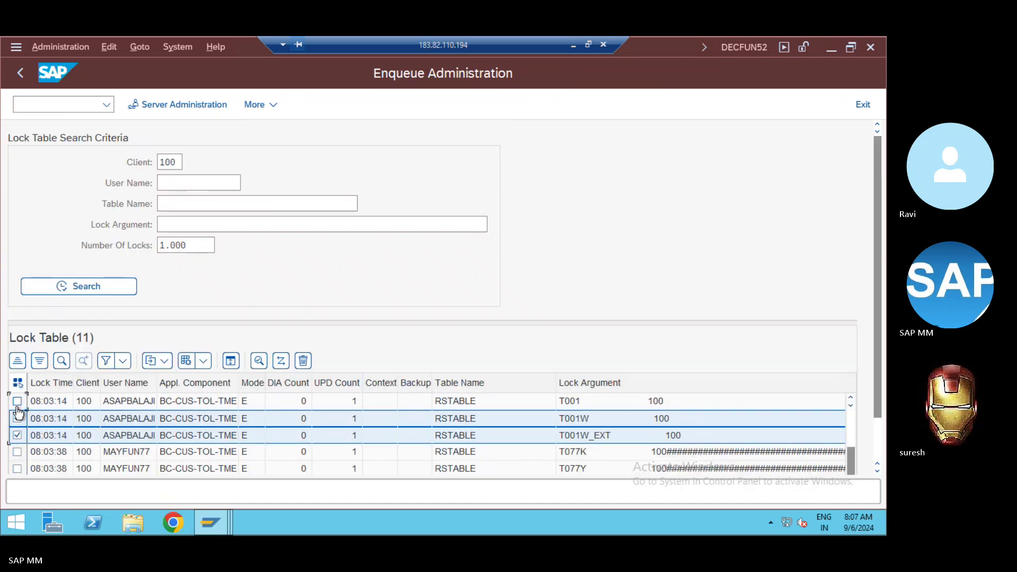
{"action": "left_click", "coordinate": [17, 401]}
{"action": "scroll", "coordinate": [70, 433], "scroll_direction": "up", "scroll_amount": 1}
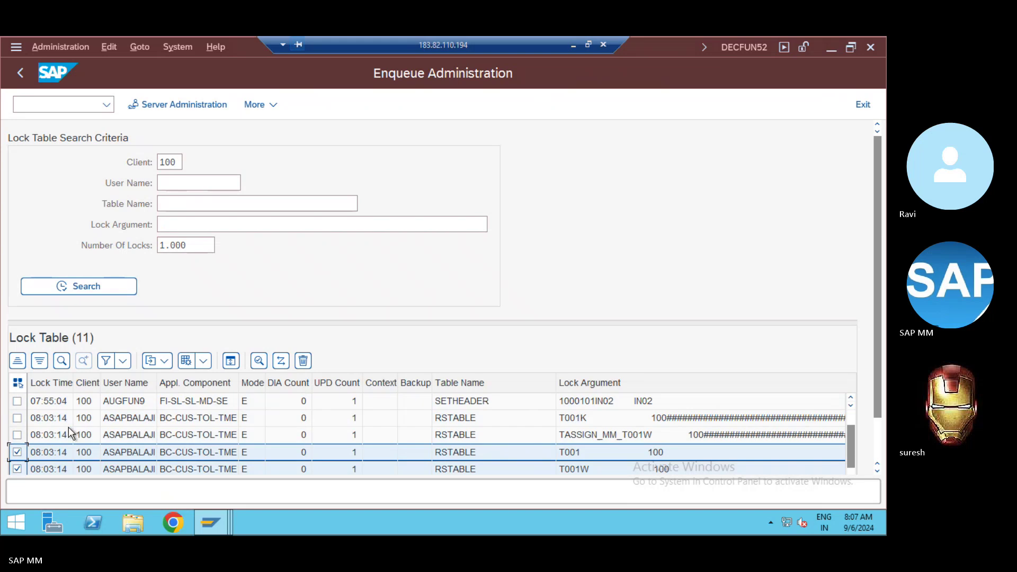
{"action": "left_click", "coordinate": [17, 436]}
{"action": "left_click", "coordinate": [17, 418]}
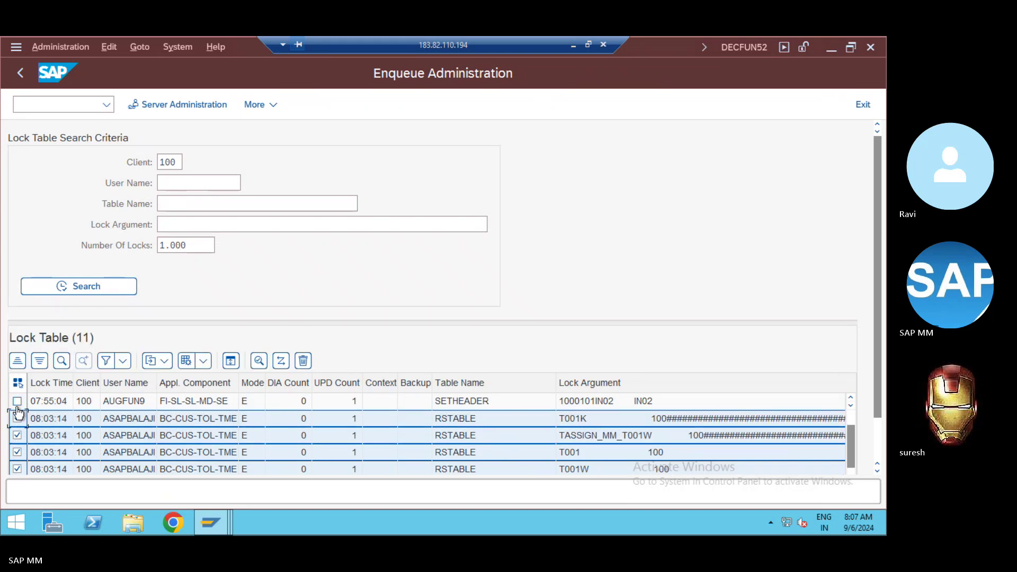
{"action": "left_click", "coordinate": [17, 403]}
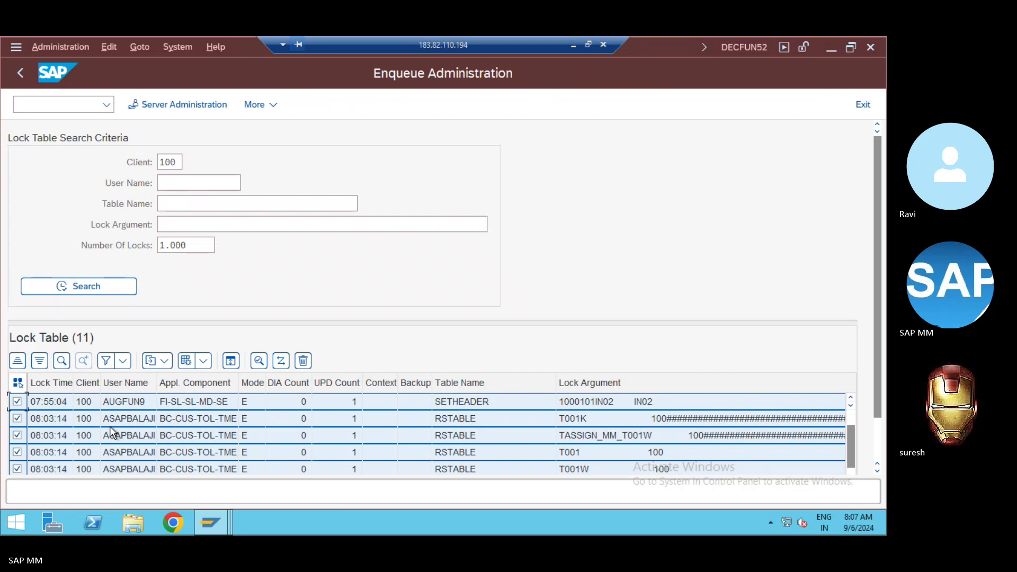
{"action": "left_click", "coordinate": [18, 402]}
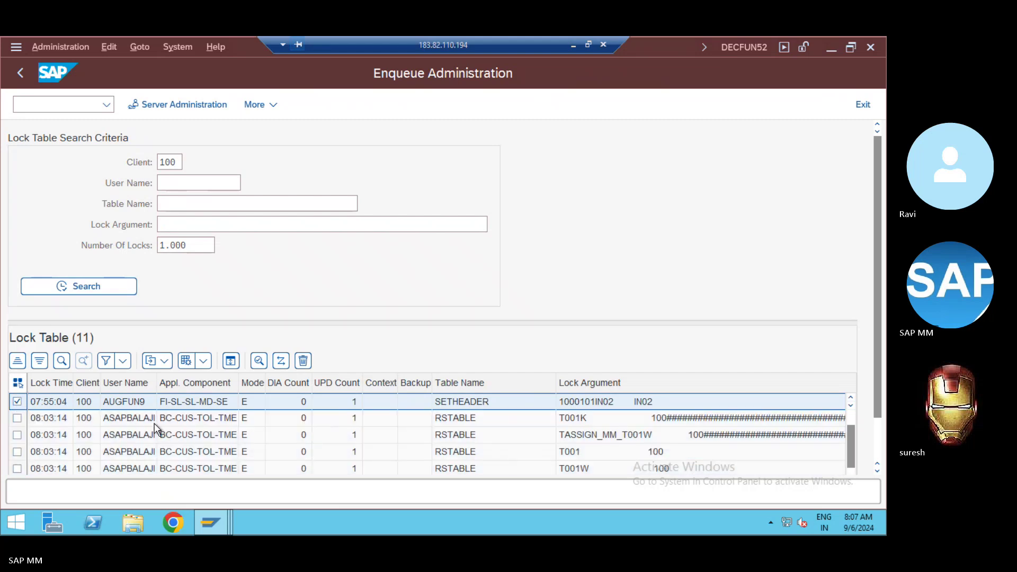
Delete the blocking user's selected RSTABLE locks, including T001K, TASSIGN_MM_T001W, T001 and T001W, leaving the SETHEADER lock out
{"action": "left_click", "coordinate": [17, 418]}
{"action": "left_click", "coordinate": [17, 436]}
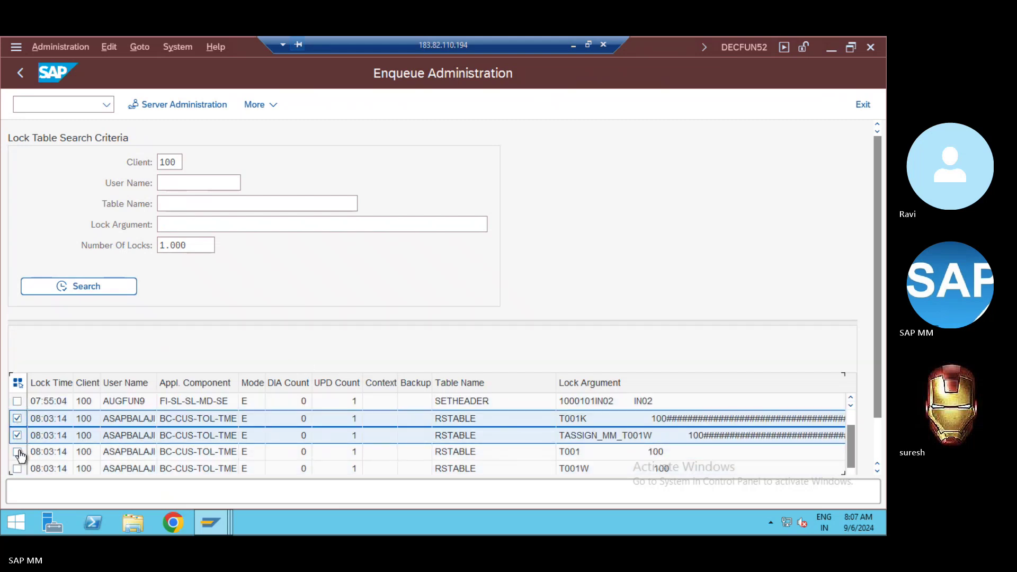
{"action": "left_click", "coordinate": [18, 451]}
{"action": "left_click", "coordinate": [17, 469]}
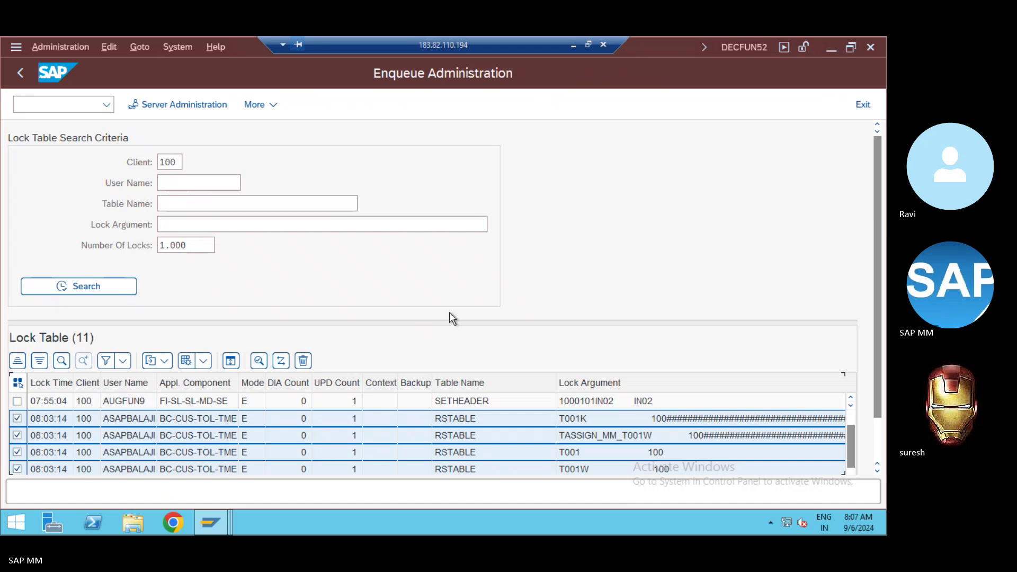
{"action": "left_click", "coordinate": [303, 360]}
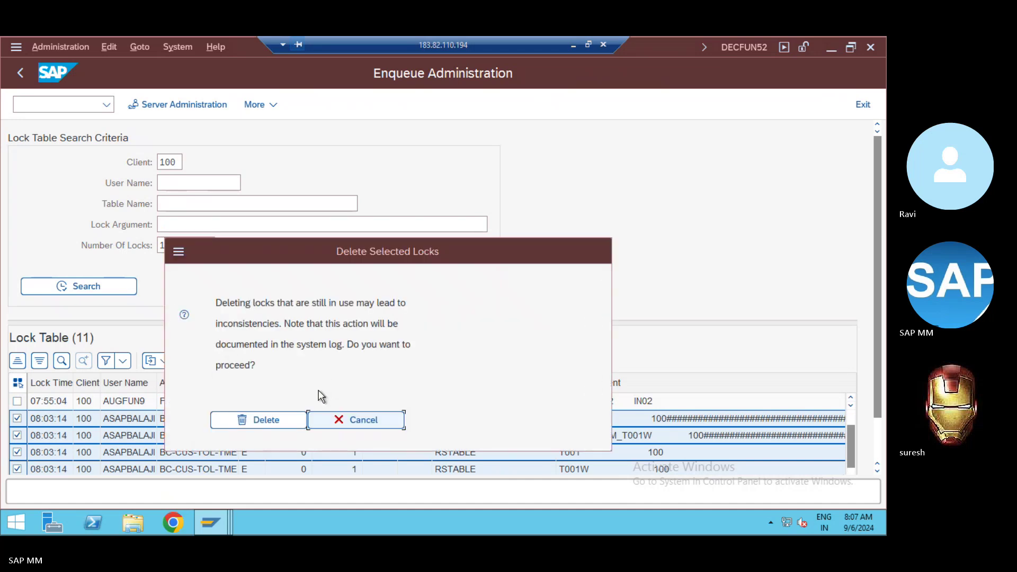
{"action": "left_click", "coordinate": [266, 420]}
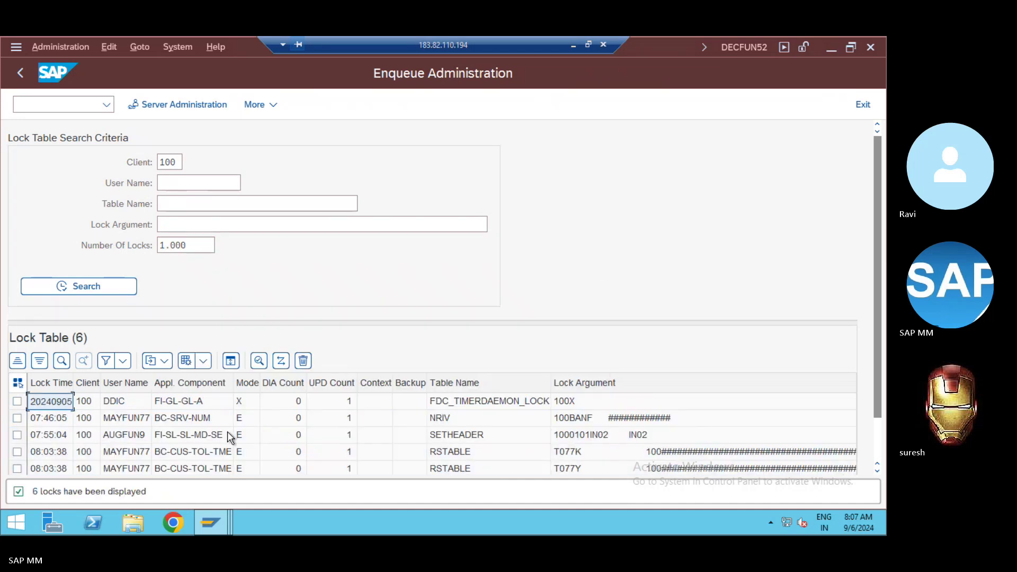
Leave Enqueue Administration and open a blank new-entries table in the Assign plant to company code activity
{"action": "key", "text": "alt+F4"}
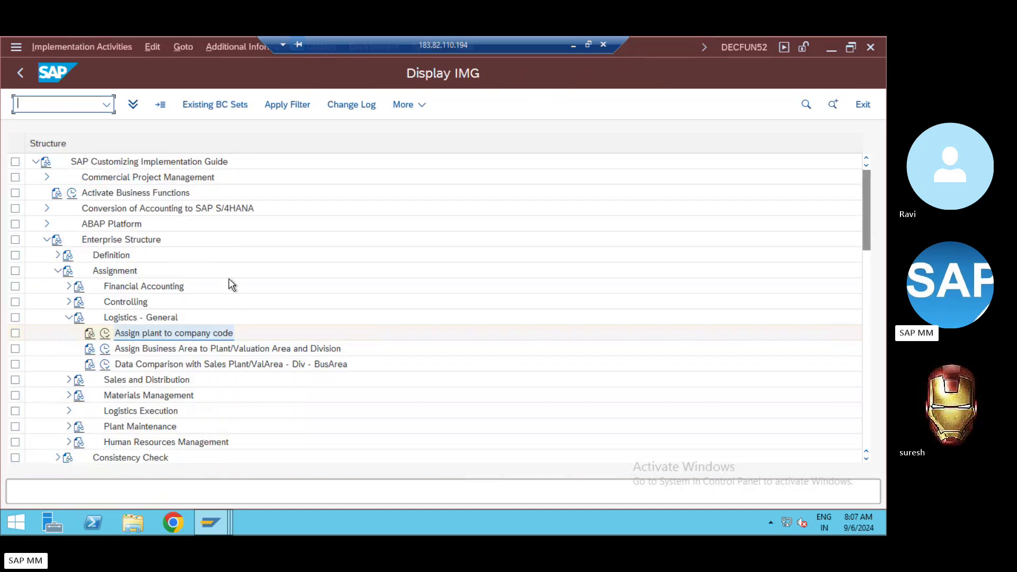
{"action": "left_click", "coordinate": [106, 335]}
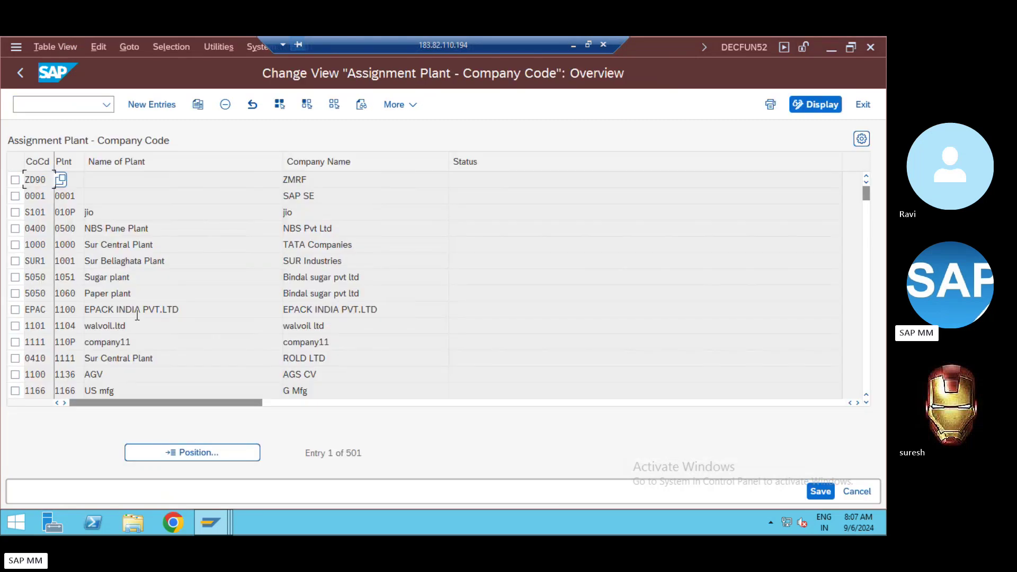
{"action": "left_click", "coordinate": [143, 104]}
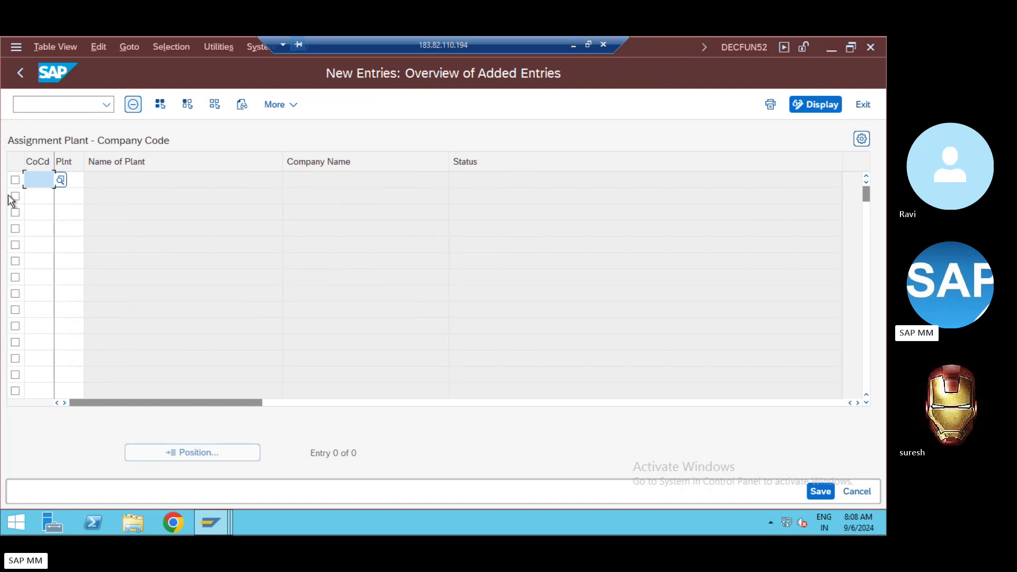
{"action": "left_click", "coordinate": [35, 191]}
{"action": "left_click", "coordinate": [37, 186]}
{"action": "left_click", "coordinate": [77, 181]}
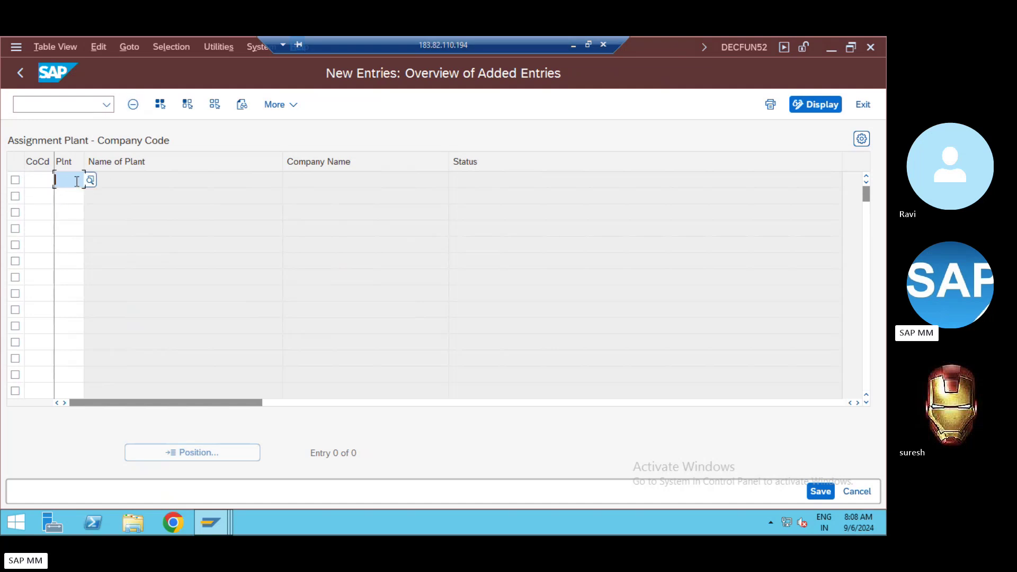
{"action": "left_click", "coordinate": [42, 194]}
{"action": "left_click", "coordinate": [37, 181]}
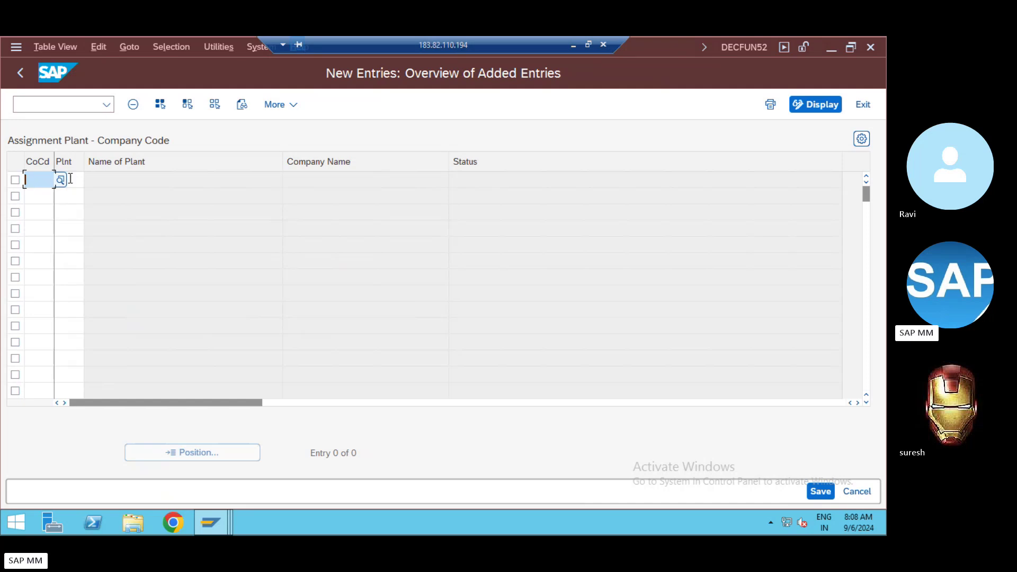
{"action": "left_click", "coordinate": [33, 195]}
{"action": "left_click", "coordinate": [32, 212]}
{"action": "left_click", "coordinate": [32, 229]}
{"action": "left_click", "coordinate": [68, 182]}
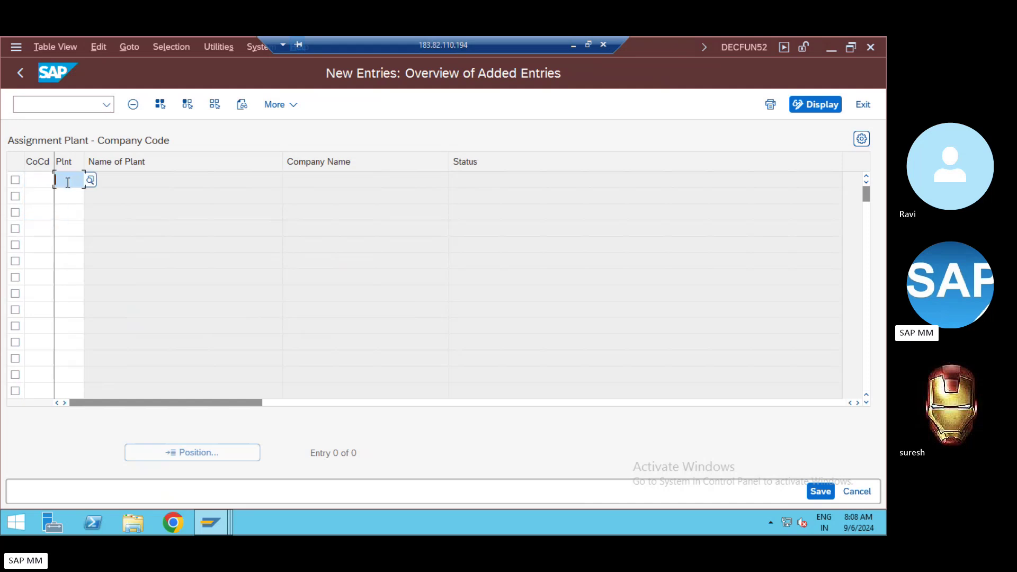
{"action": "left_click", "coordinate": [68, 195]}
{"action": "left_click", "coordinate": [68, 212]}
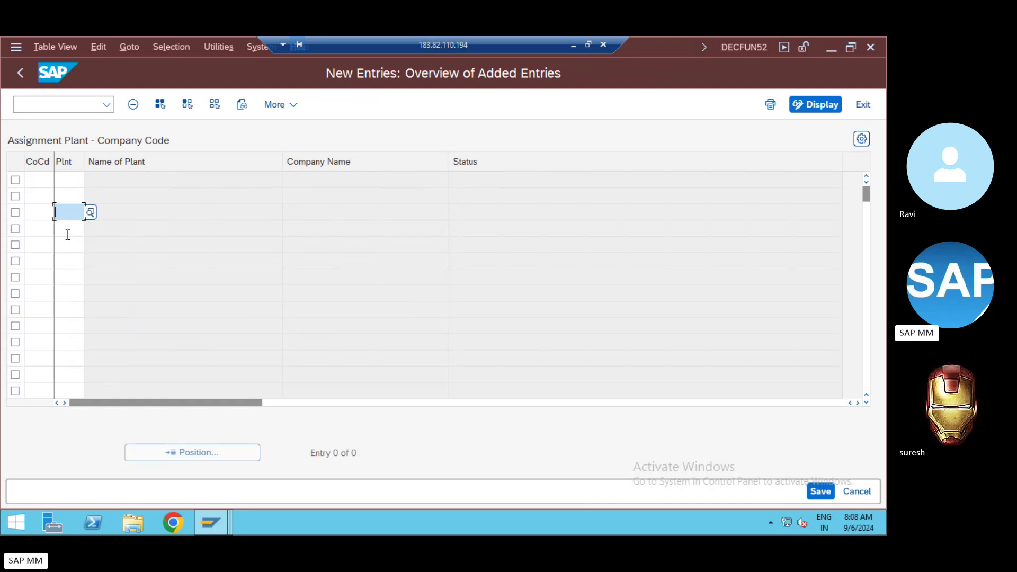
{"action": "left_click", "coordinate": [40, 180]}
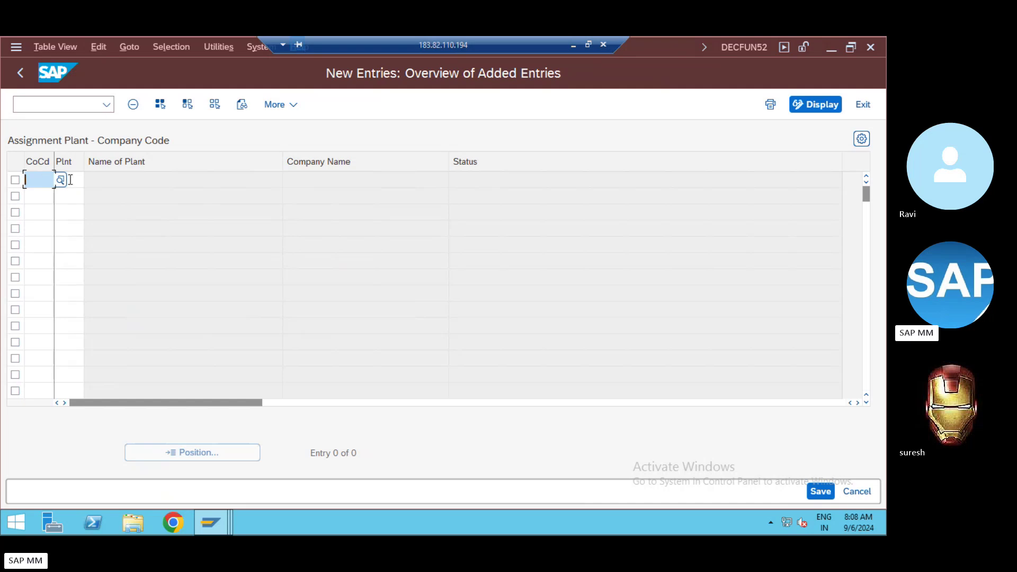
{"action": "left_click", "coordinate": [70, 179]}
{"action": "left_click", "coordinate": [77, 197]}
{"action": "left_click", "coordinate": [77, 212]}
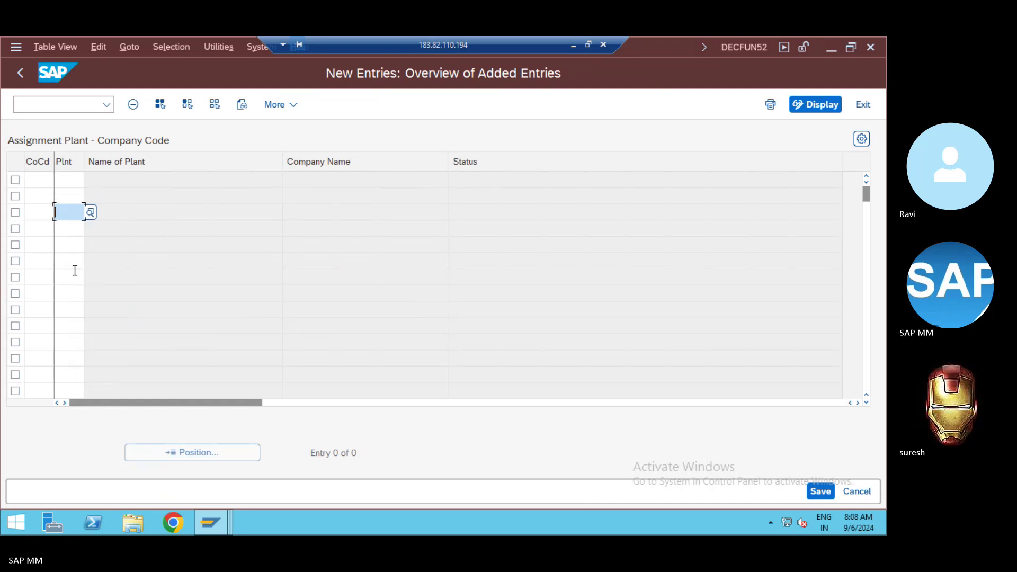
Try to assign plant ZRA1 to company code ZRRR in the first row of the new entries
{"action": "left_click", "coordinate": [39, 181]}
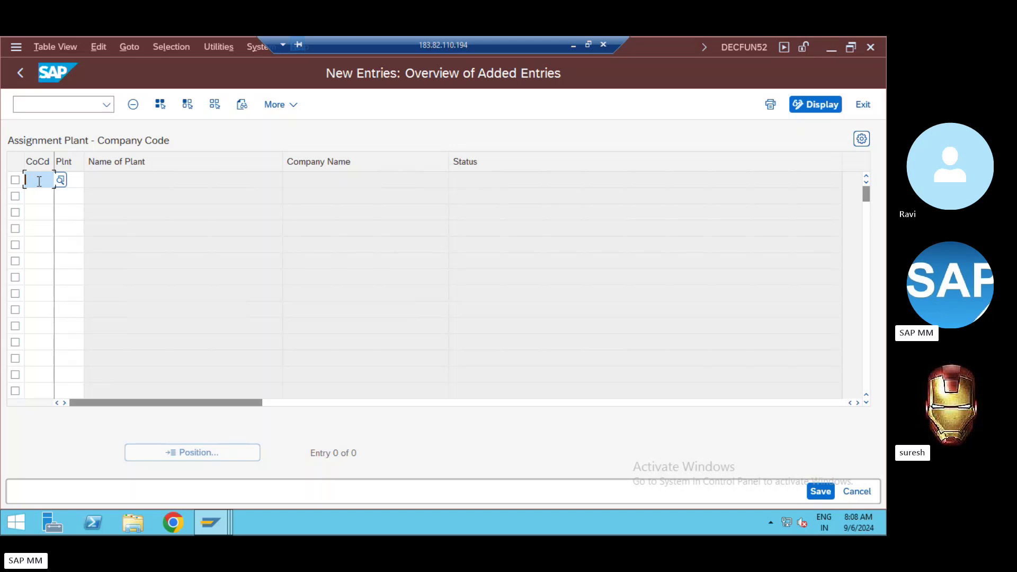
{"action": "type", "text": "ZRRR"}
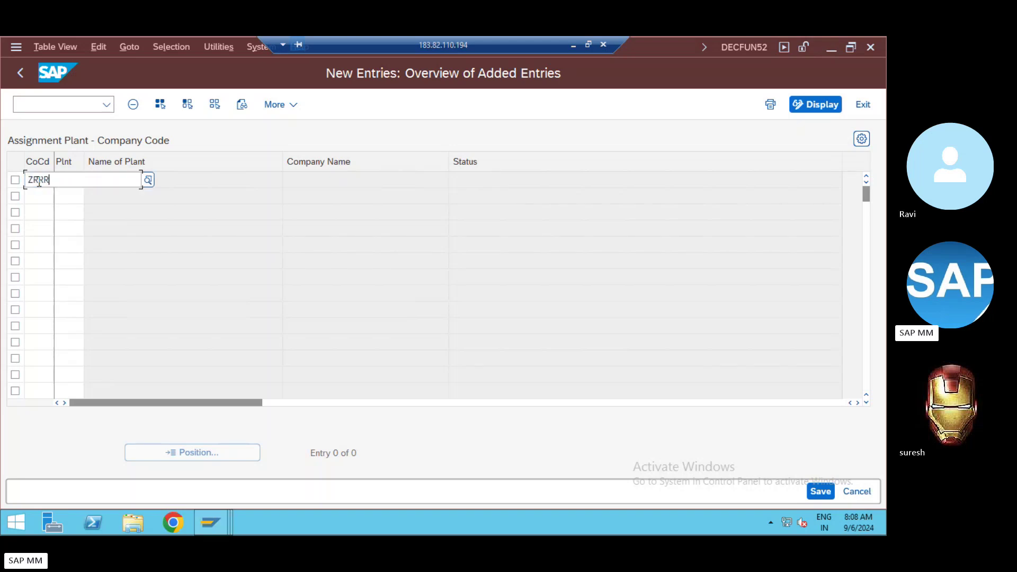
{"action": "left_click", "coordinate": [42, 256]}
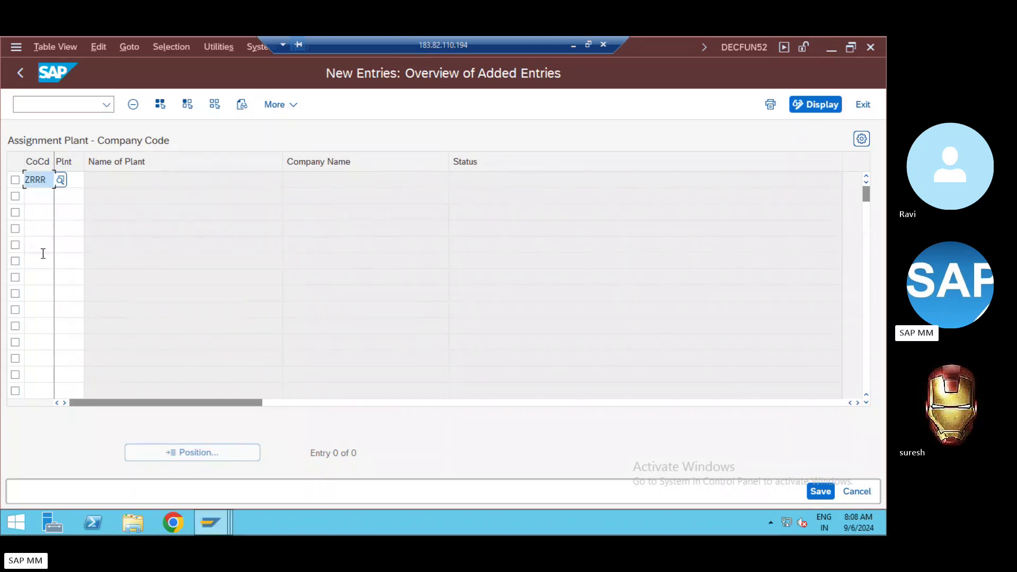
{"action": "left_click", "coordinate": [78, 178]}
{"action": "type", "text": "ZZ"}
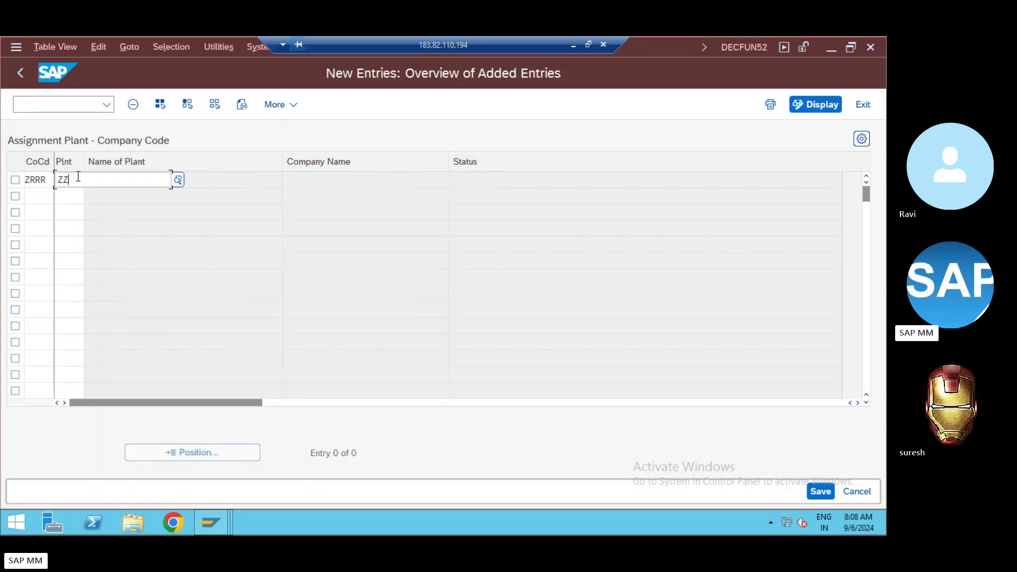
{"action": "key", "text": "BackSpace"}
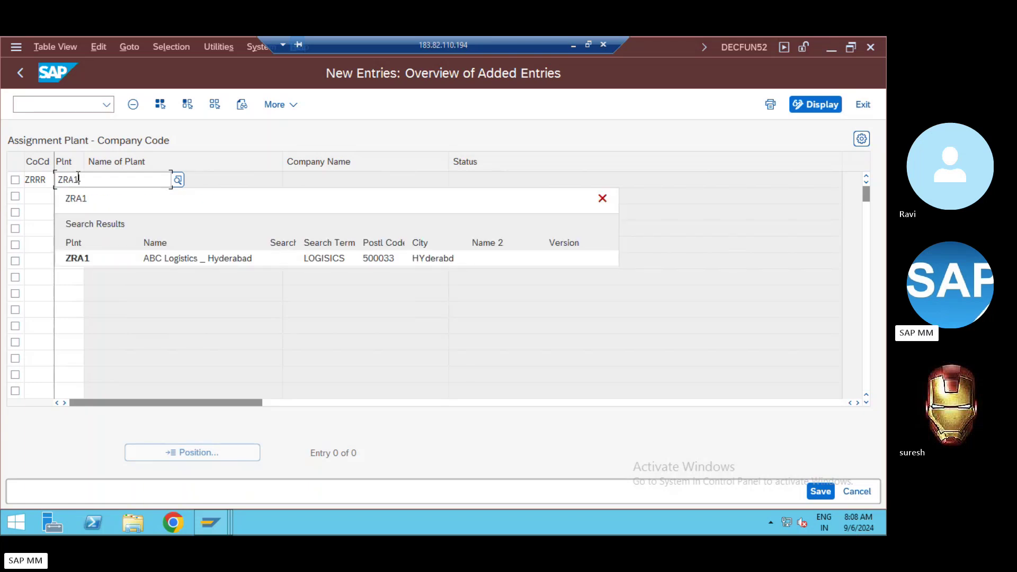
{"action": "key", "text": "Return"}
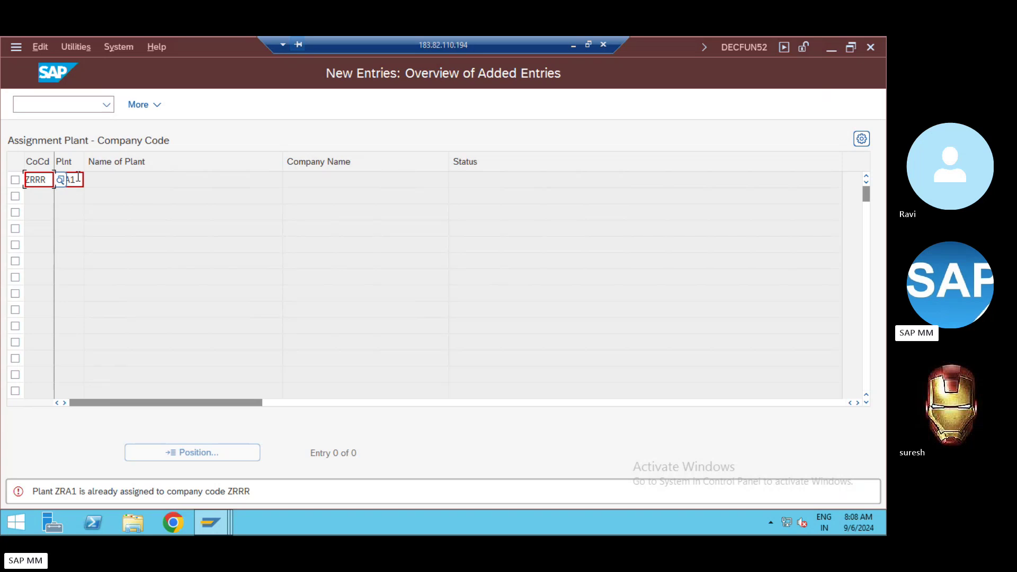
Replace the plant with 1000 and try to assign it to company code ZRRR
{"action": "key", "text": "Delete"}
{"action": "key", "text": "Delete"}
{"action": "type", "text": "1000"}
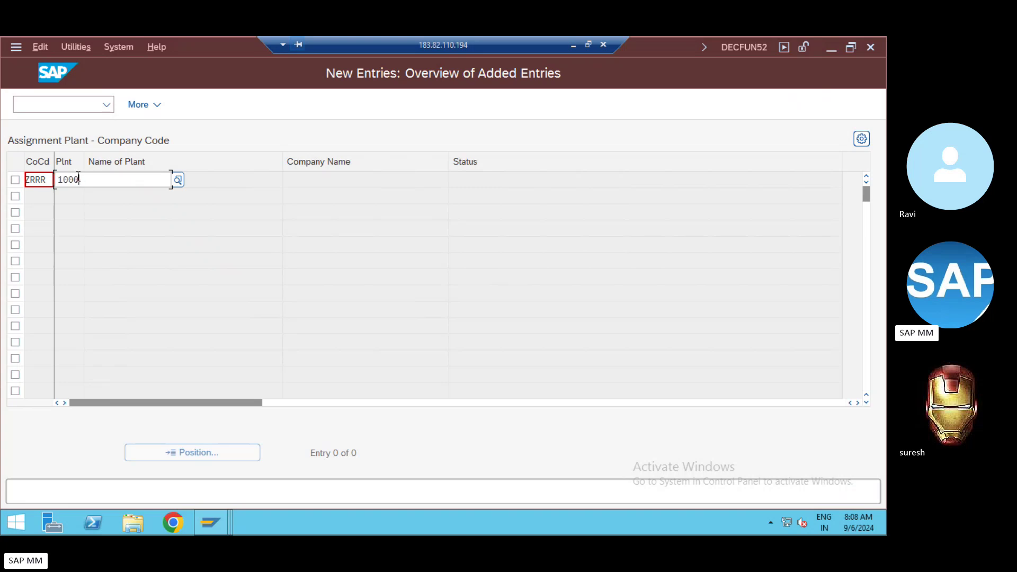
{"action": "type", "text": "0"}
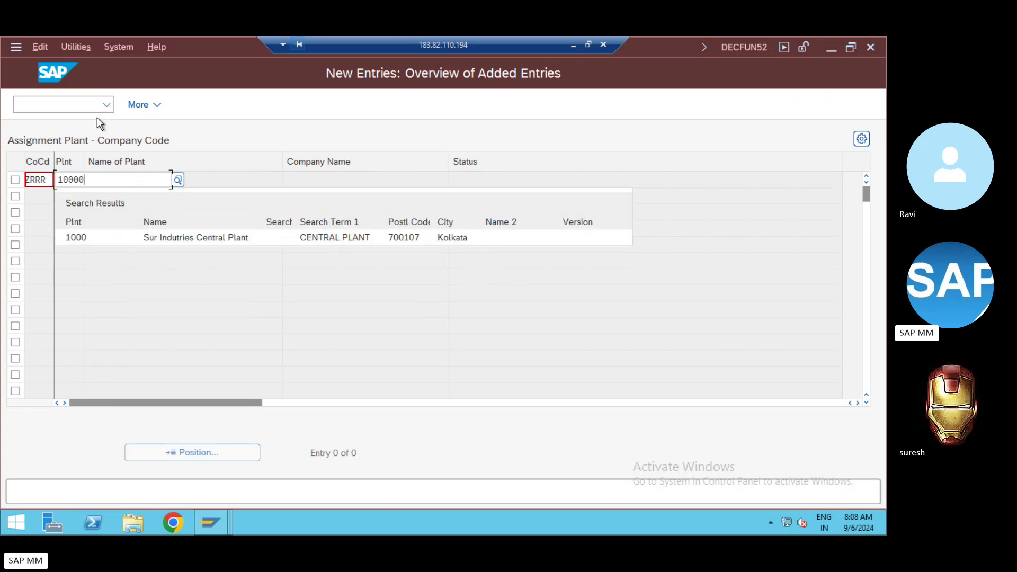
{"action": "left_click", "coordinate": [100, 232]}
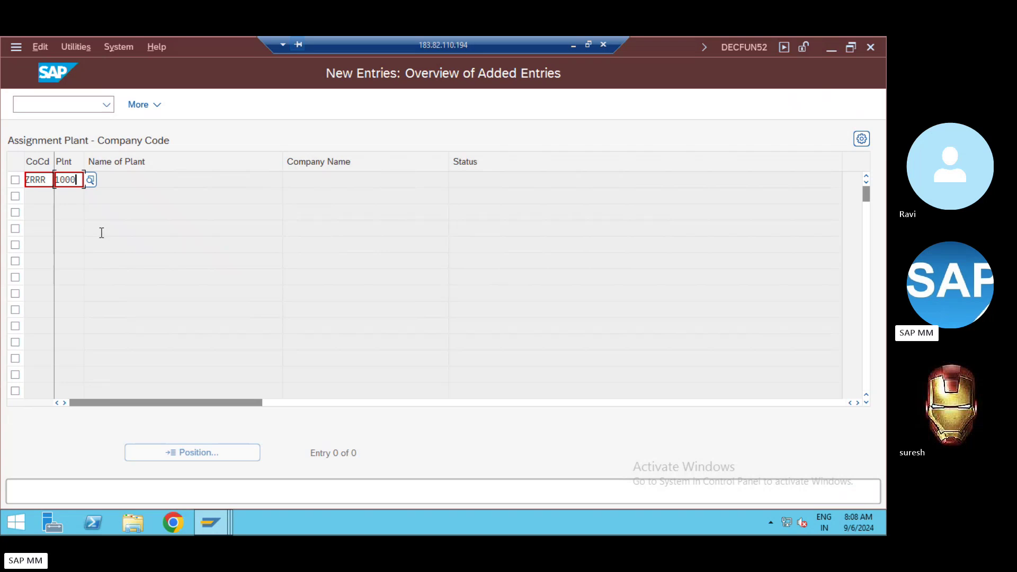
{"action": "key", "text": "Return"}
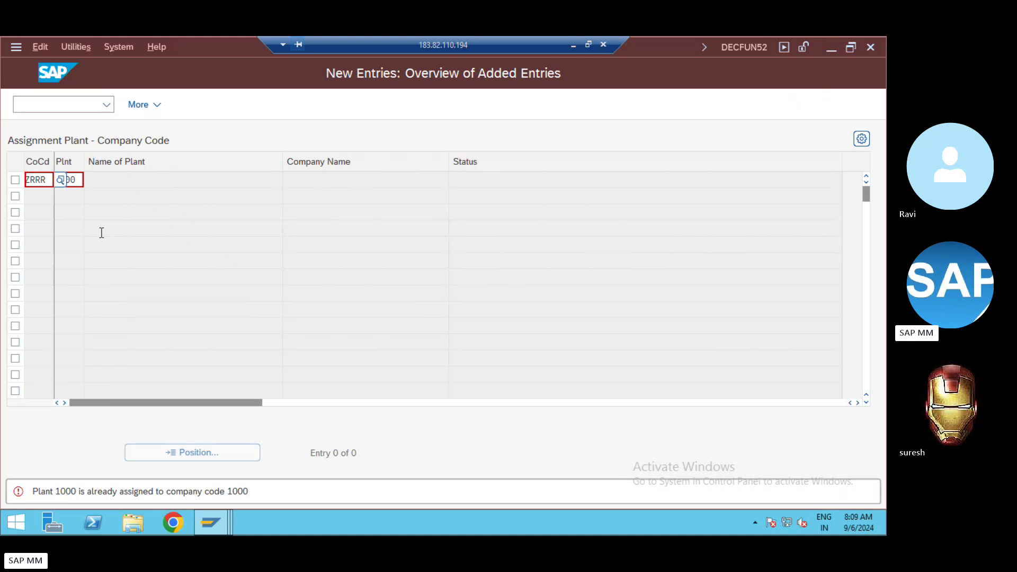
Switch to PowerPoint and, on the Assignments slide, answer question 2 with "- NO" and question 1 with "– Yes"
{"action": "key", "text": "alt+Tab"}
{"action": "key", "text": "alt+Tab"}
{"action": "key", "text": "alt+Tab"}
{"action": "key", "text": "alt+Tab"}
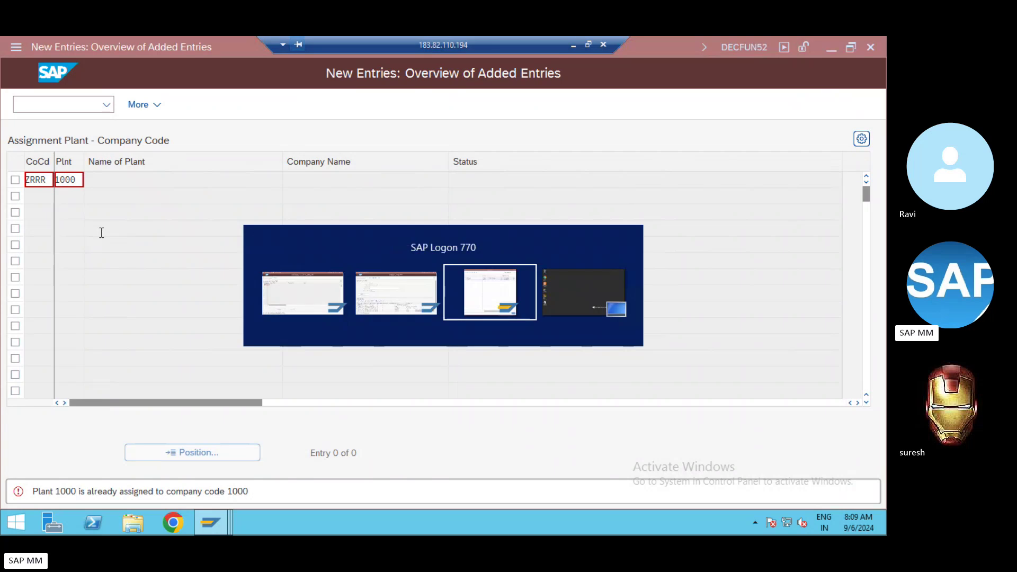
{"action": "key", "text": "alt+Tab"}
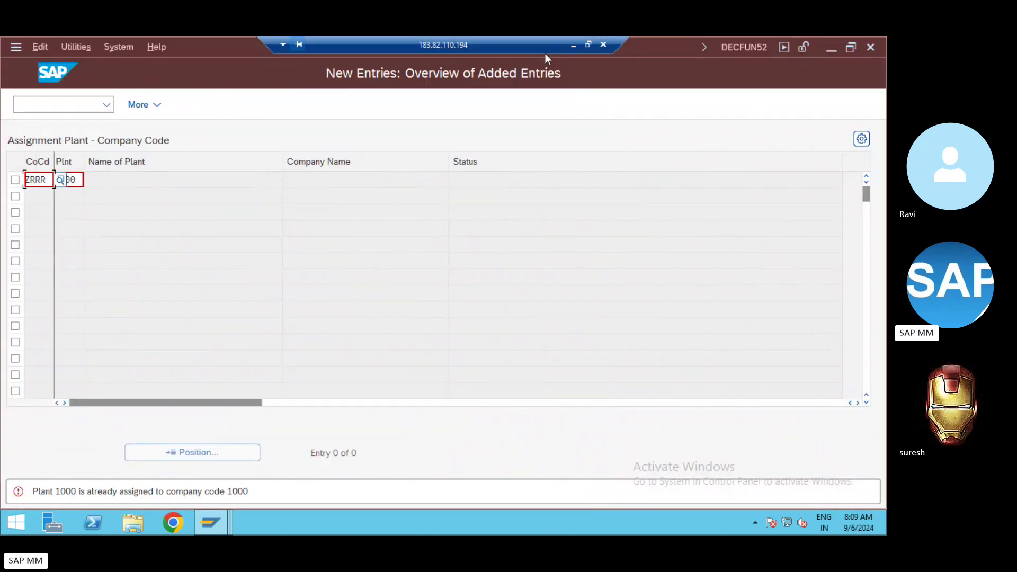
{"action": "left_click", "coordinate": [572, 47]}
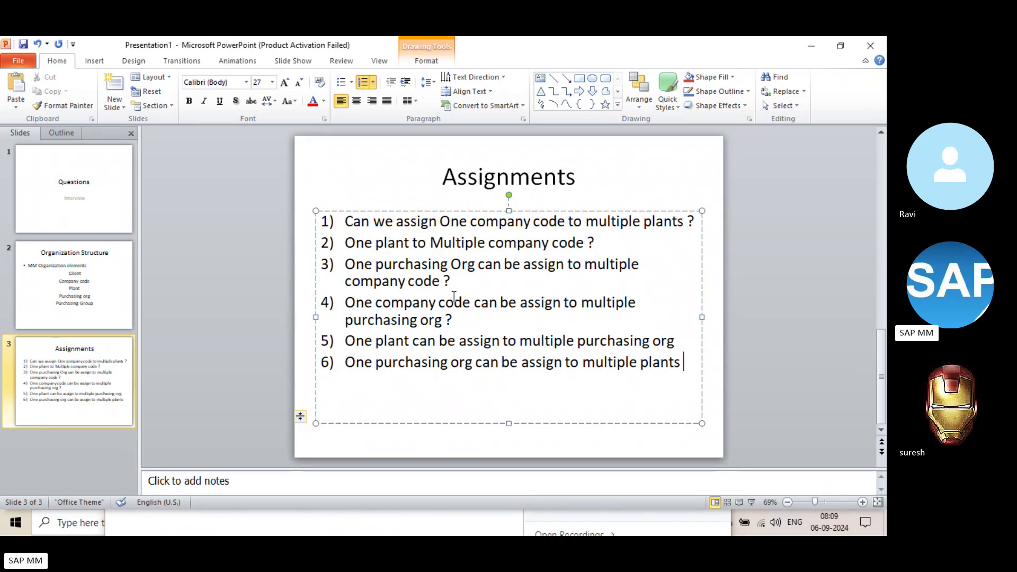
{"action": "left_click", "coordinate": [604, 242]}
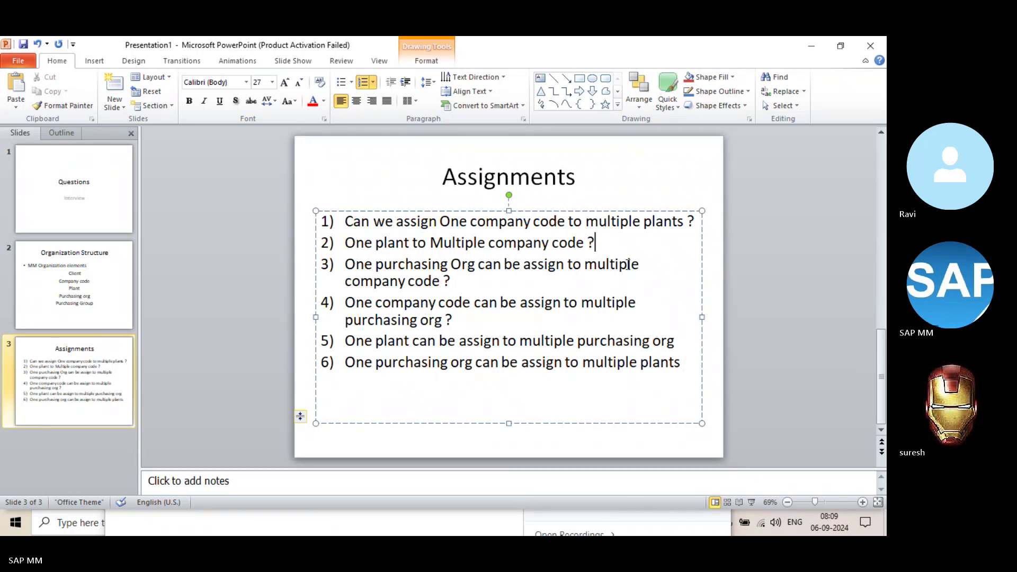
{"action": "type", "text": "- NO"}
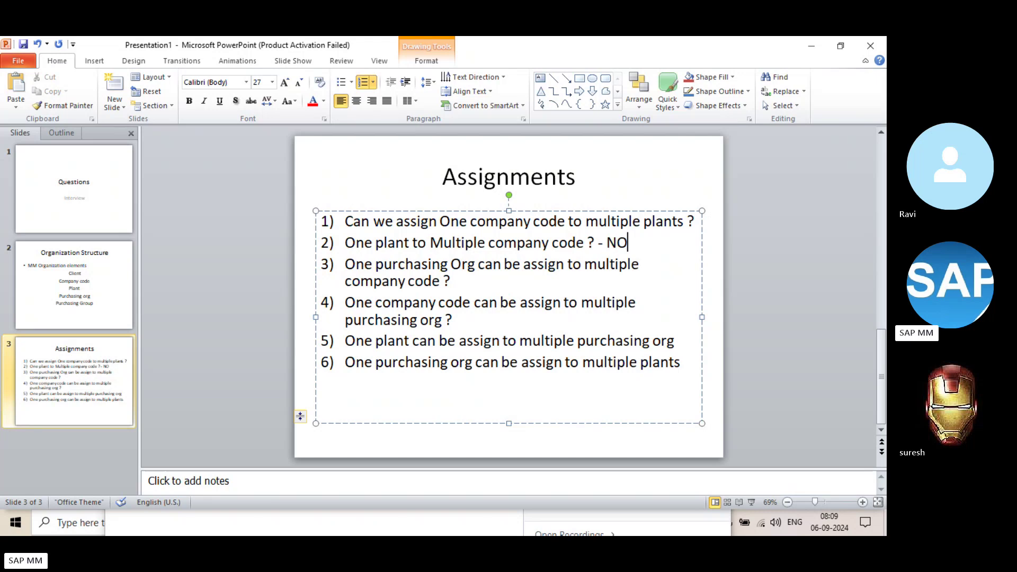
{"action": "left_click", "coordinate": [697, 222]}
{"action": "type", "text": "- Yes"}
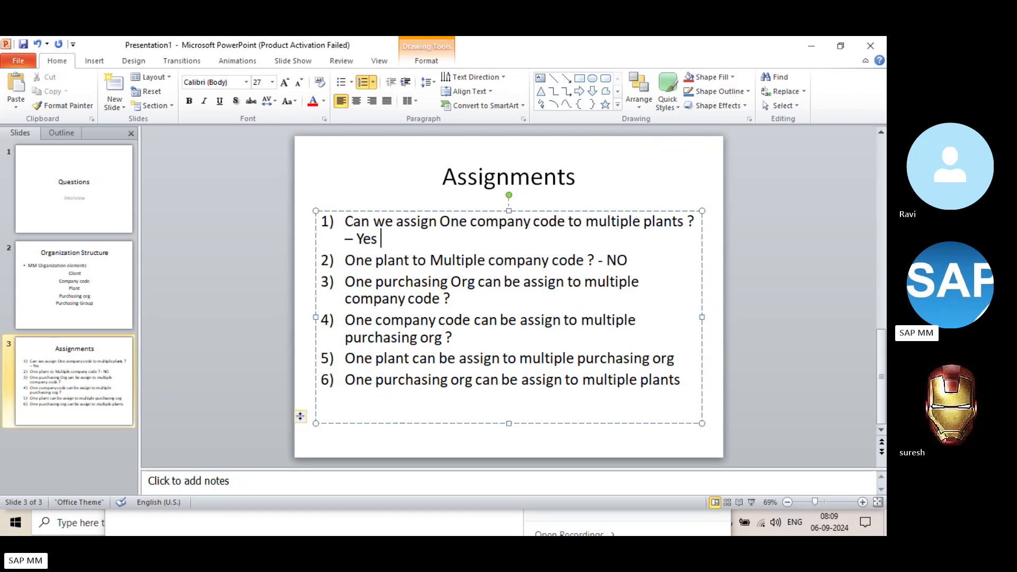
Switch back to SAP and discard the unsaved new entry for company code ZRRR and plant 1000
{"action": "key", "text": "alt+Tab"}
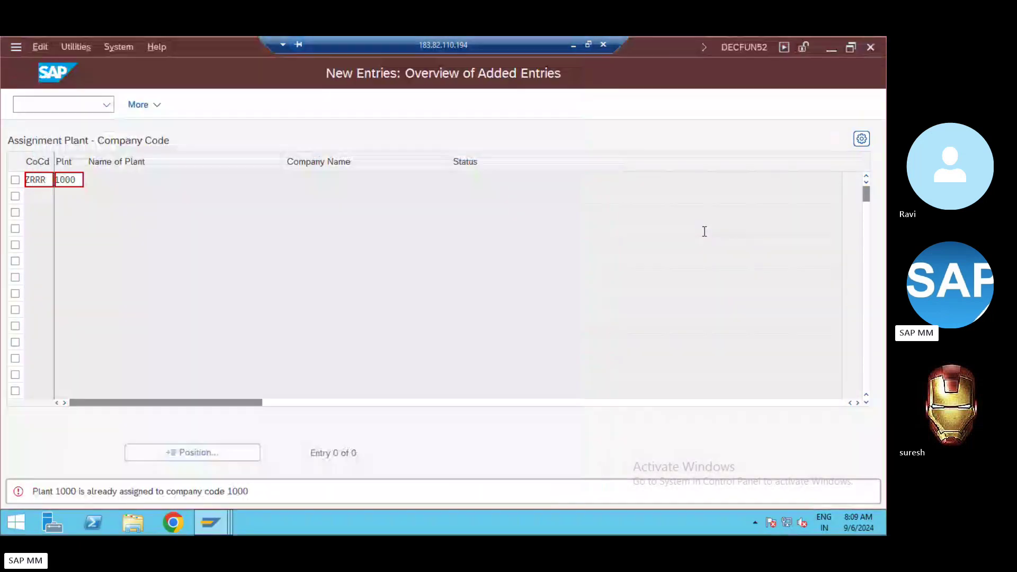
{"action": "double_click", "coordinate": [66, 180]}
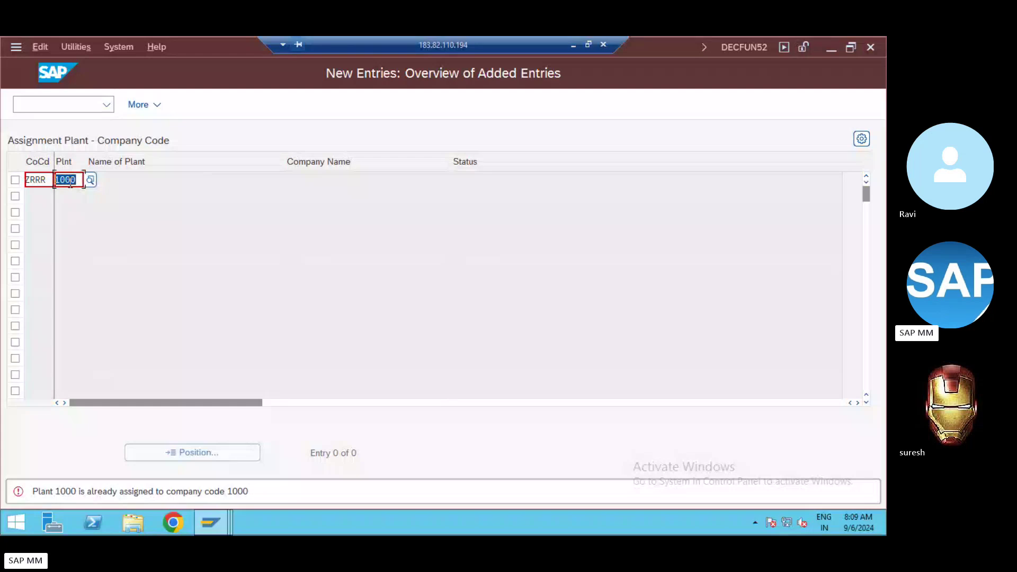
{"action": "key", "text": "F12"}
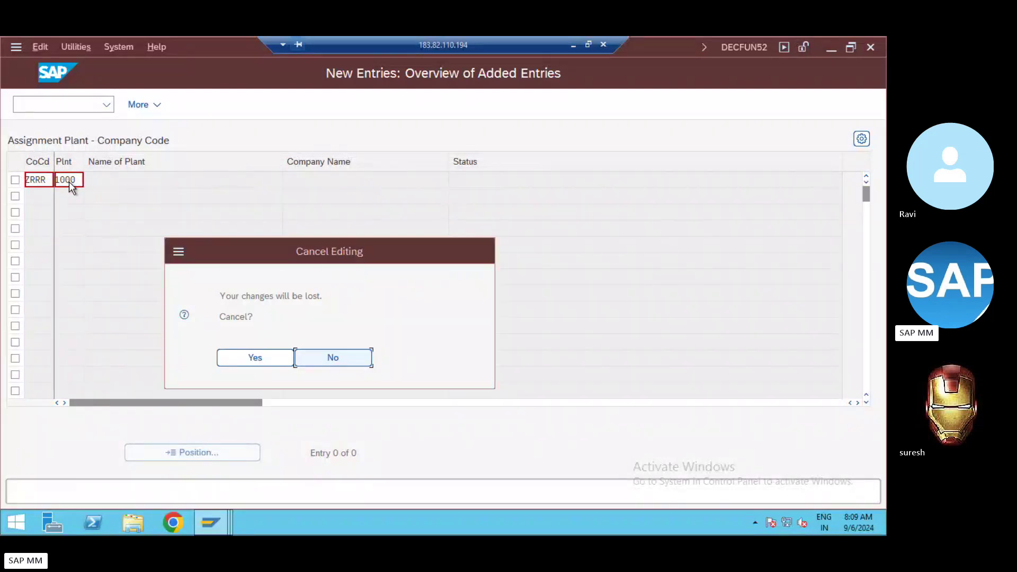
{"action": "left_click", "coordinate": [256, 358]}
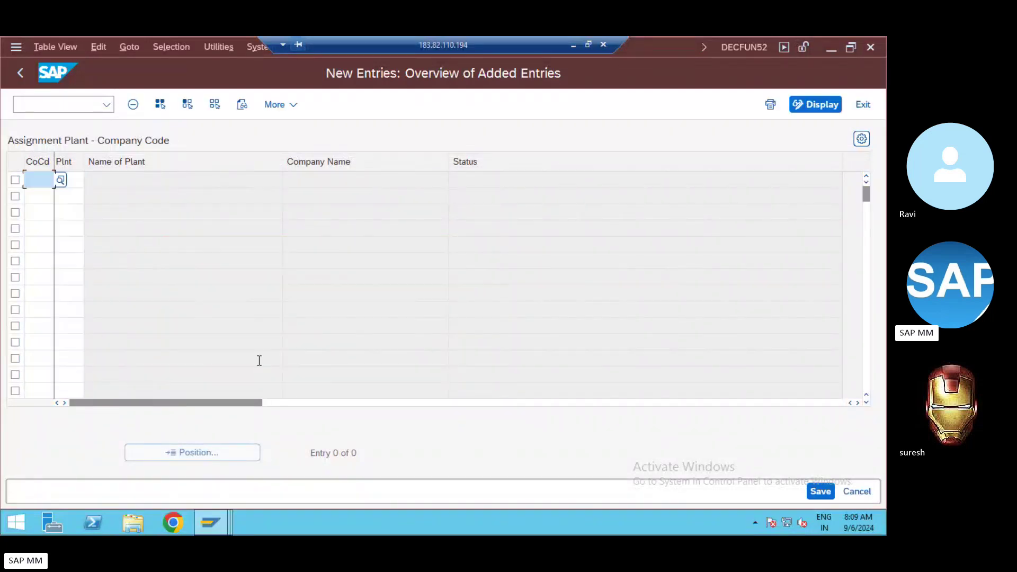
Position the plant-to-company-code assignment overview at plant 1000
{"action": "left_click", "coordinate": [220, 455]}
{"action": "type", "text": "1000"}
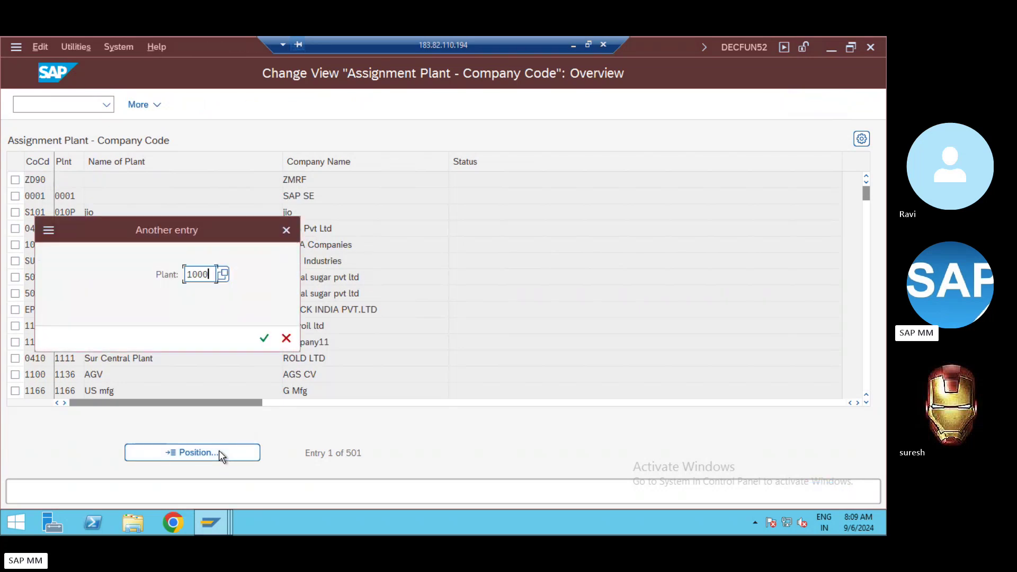
{"action": "key", "text": "Return"}
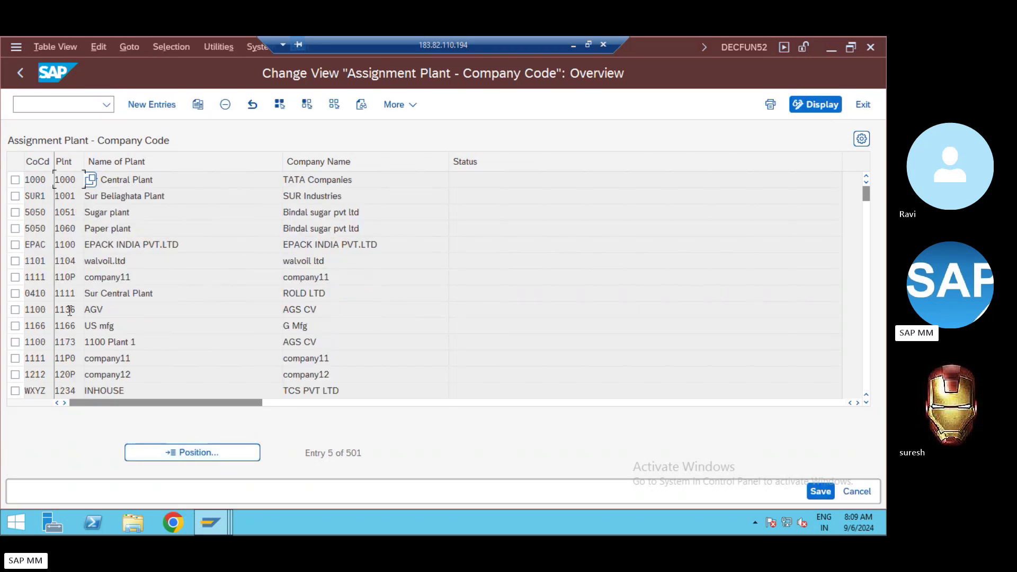
Switch to PowerPoint and colour the answers to questions 1 and 2 on the Assignments slide red
{"action": "left_click", "coordinate": [49, 182]}
{"action": "key", "text": "alt+Tab"}
{"action": "key", "text": "alt+Tab"}
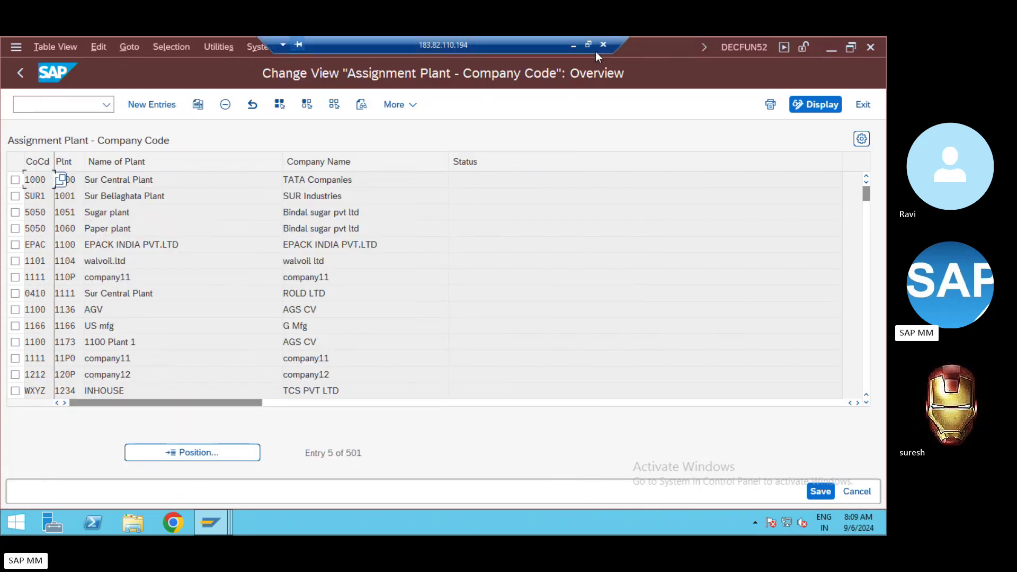
{"action": "left_click", "coordinate": [572, 45]}
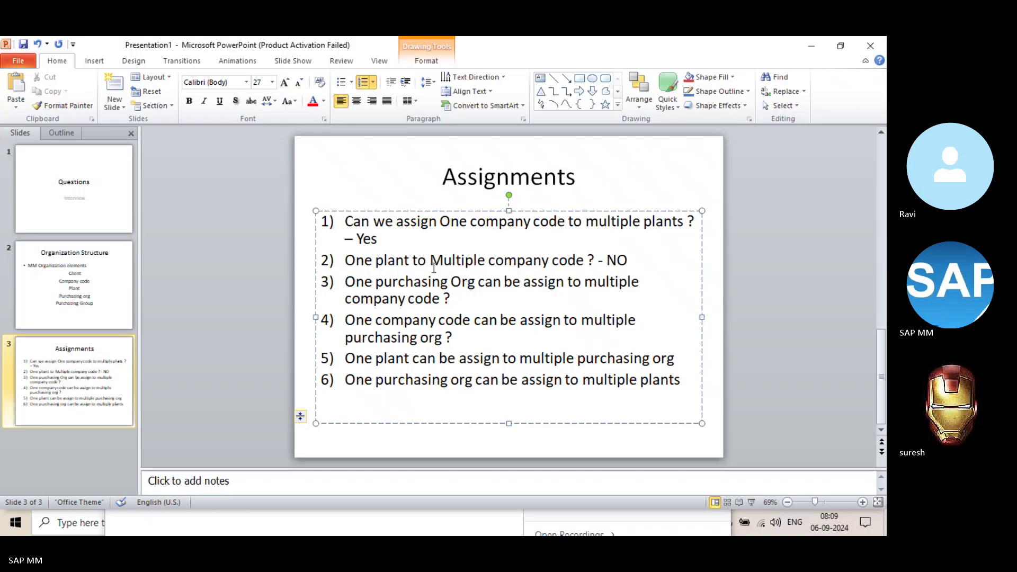
{"action": "left_click_drag", "start_coordinate": [381, 239], "coordinate": [339, 249]}
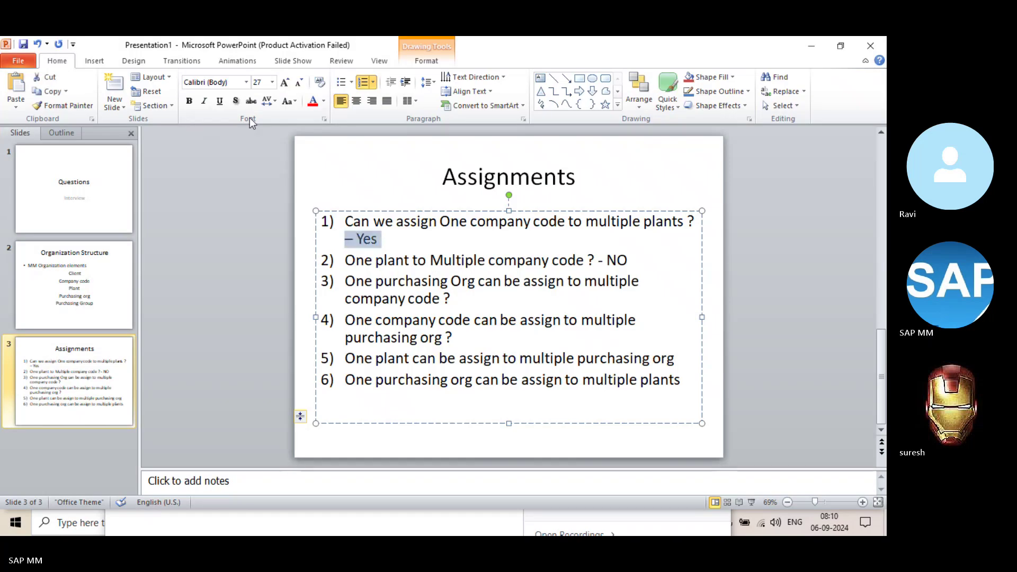
{"action": "left_click", "coordinate": [311, 105]}
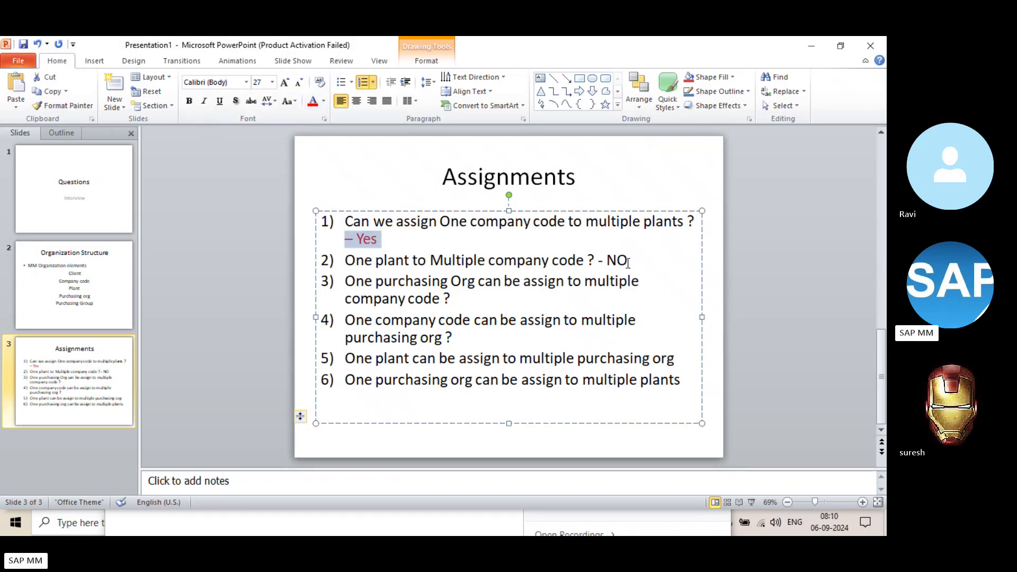
{"action": "left_click_drag", "start_coordinate": [629, 259], "coordinate": [597, 260]}
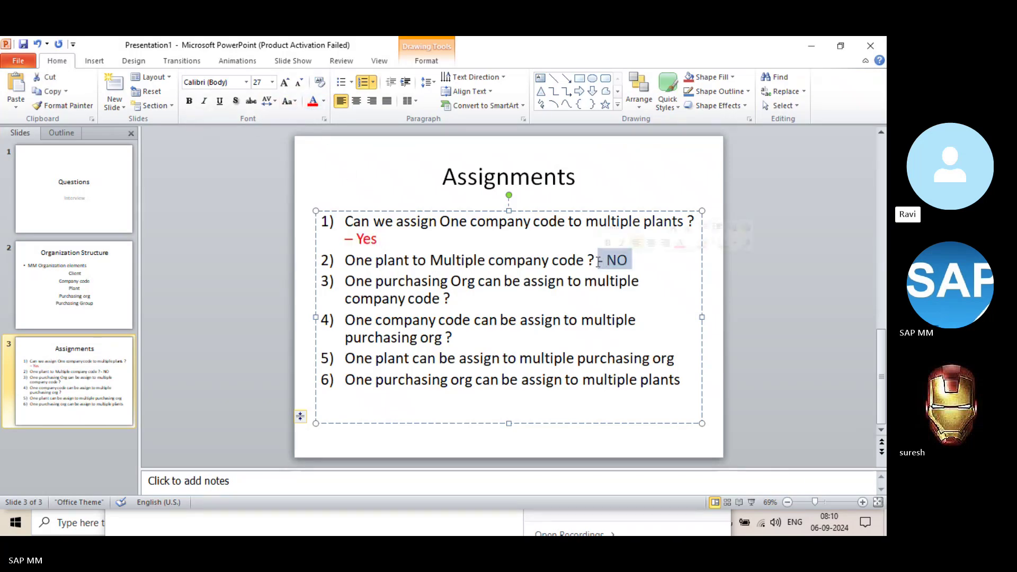
{"action": "left_click", "coordinate": [313, 105]}
{"action": "left_click", "coordinate": [462, 304]}
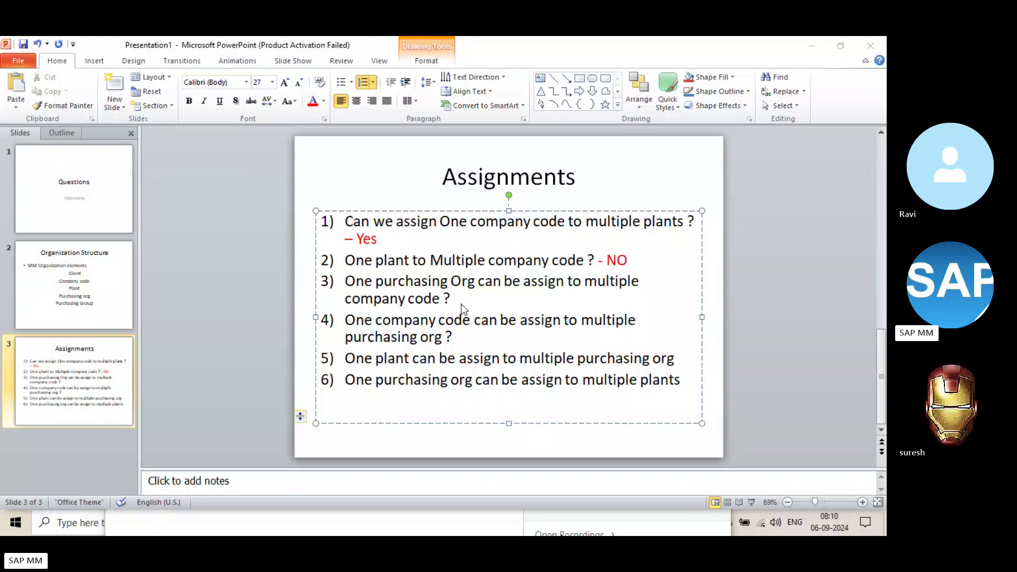
Switch back to SAP and open the Materials Management activity for assigning a purchasing organization to a company code
{"action": "key", "text": "alt+Tab"}
{"action": "left_click", "coordinate": [22, 74]}
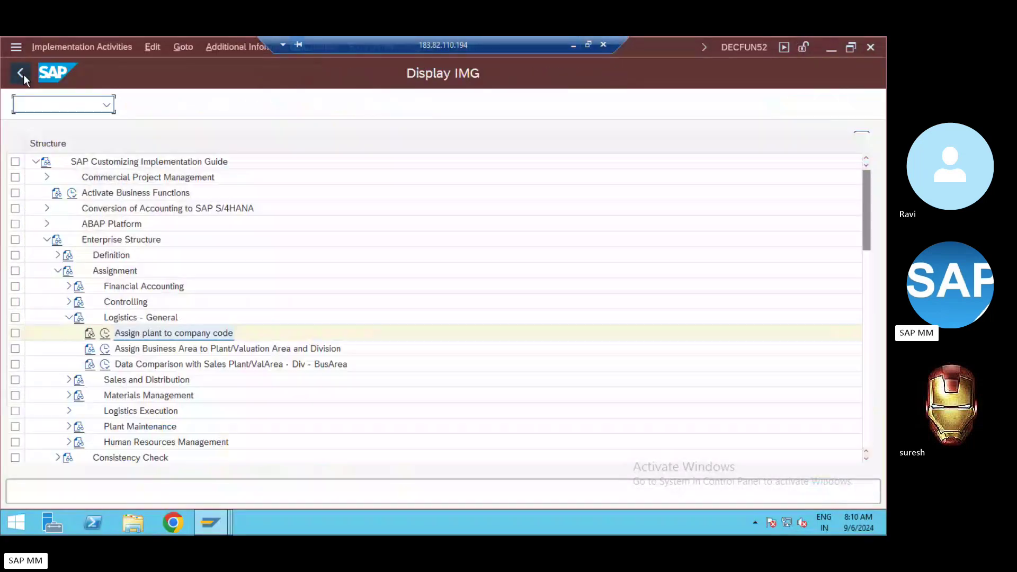
{"action": "left_click", "coordinate": [68, 317]}
{"action": "left_click", "coordinate": [68, 348]}
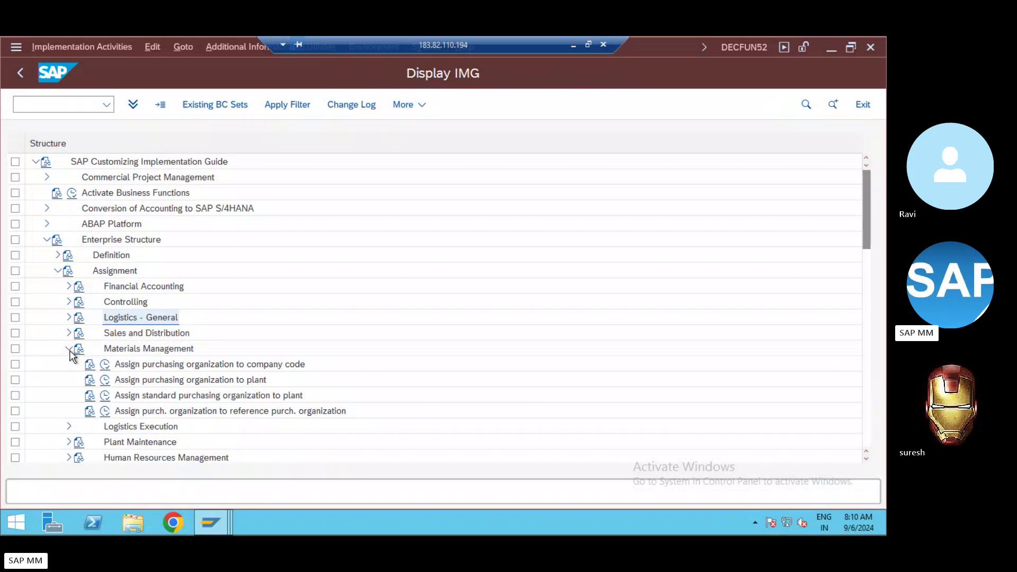
{"action": "left_click", "coordinate": [205, 369]}
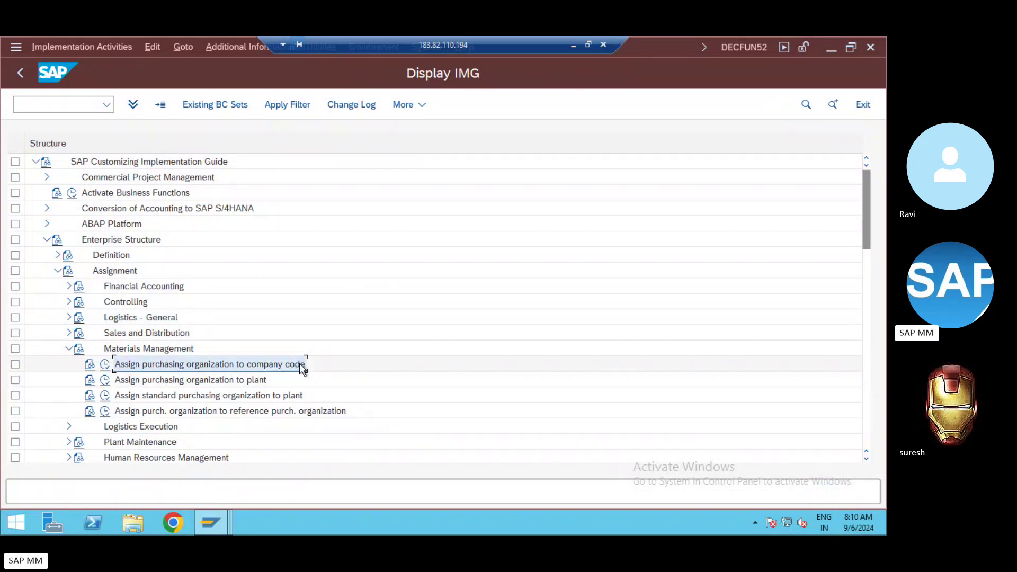
{"action": "left_click", "coordinate": [105, 365]}
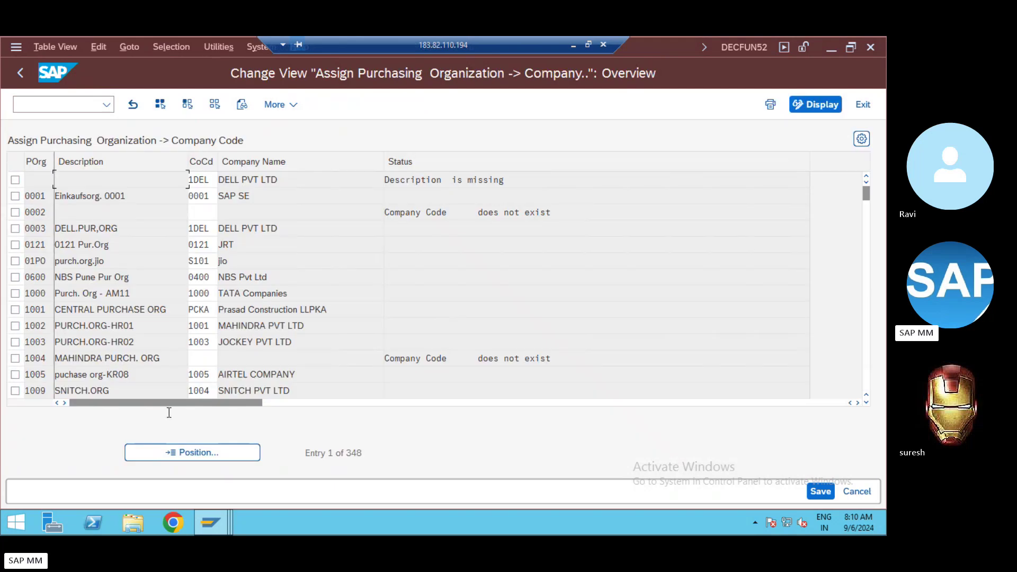
Position the purchasing organization assignment overview at purchasing organization ZRRR
{"action": "left_click", "coordinate": [180, 454]}
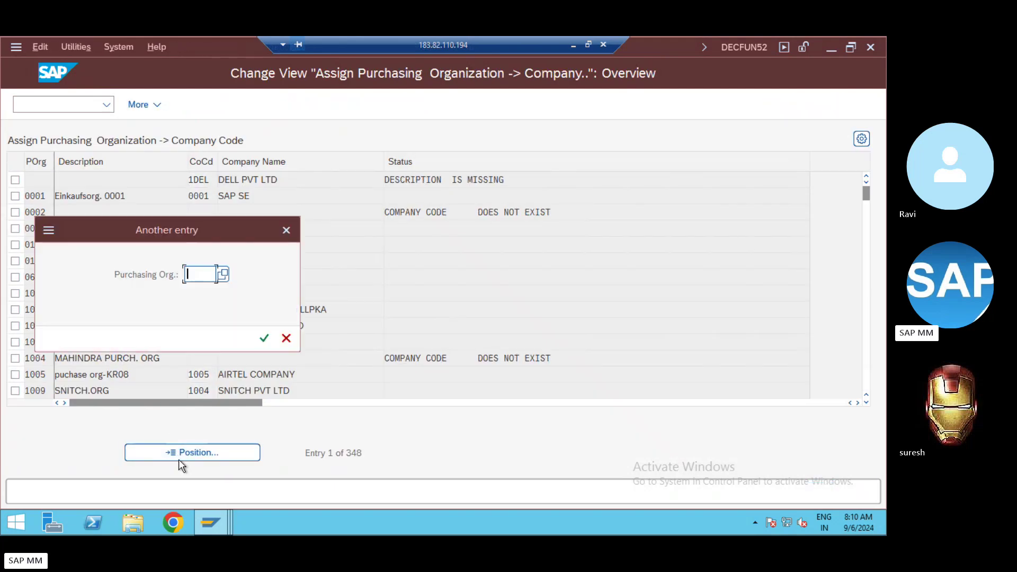
{"action": "type", "text": "ZRRR"}
{"action": "key", "text": "Return"}
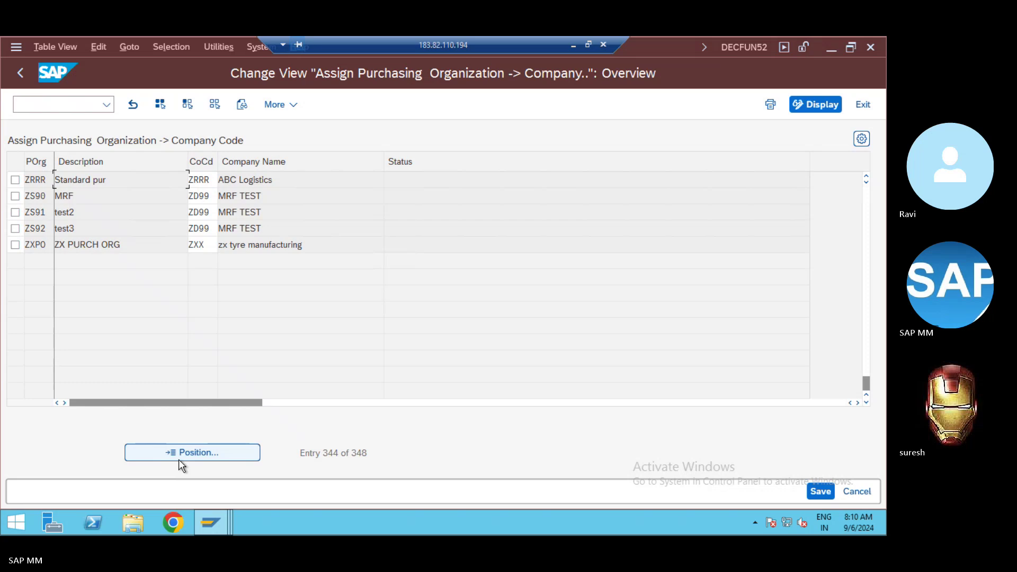
Switch to PowerPoint to review question 4 on the Assignments slide, and return to the purchasing organization overview in SAP to compare
{"action": "key", "text": "alt+Tab"}
{"action": "key", "text": "alt+Tab"}
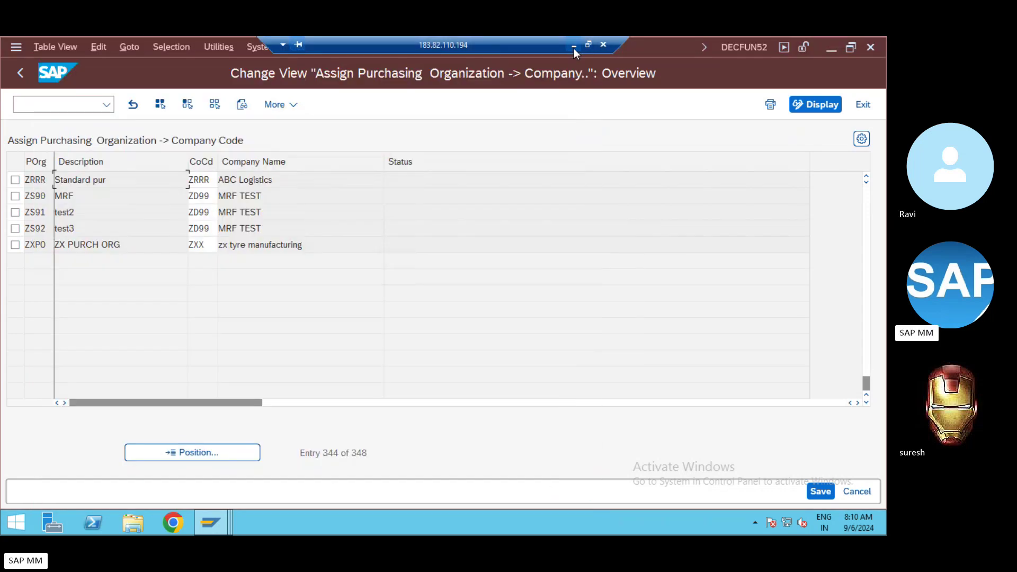
{"action": "left_click", "coordinate": [573, 46]}
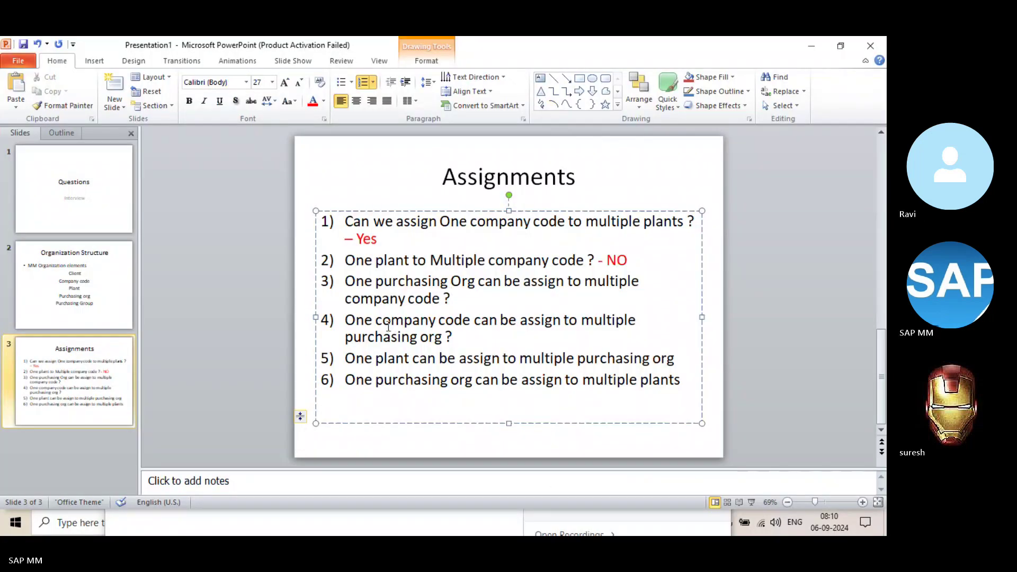
{"action": "left_click", "coordinate": [443, 334]}
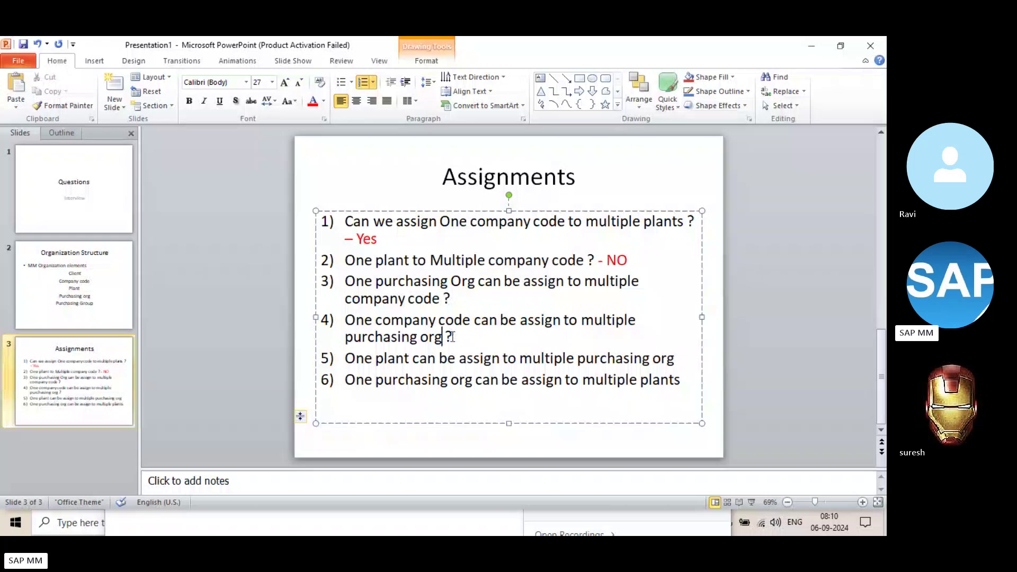
{"action": "left_click_drag", "start_coordinate": [455, 337], "coordinate": [356, 327]}
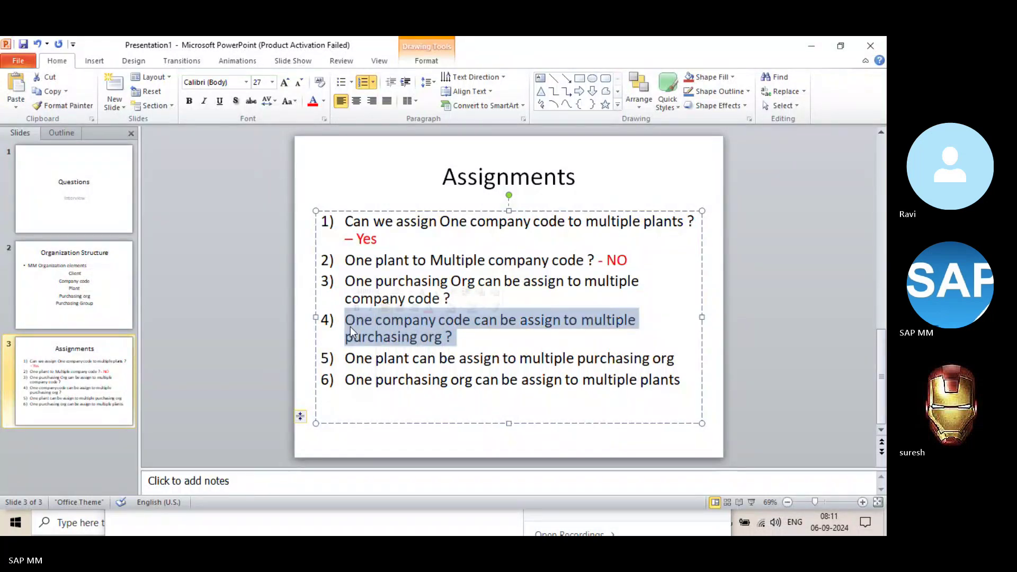
{"action": "key", "text": "alt+Tab"}
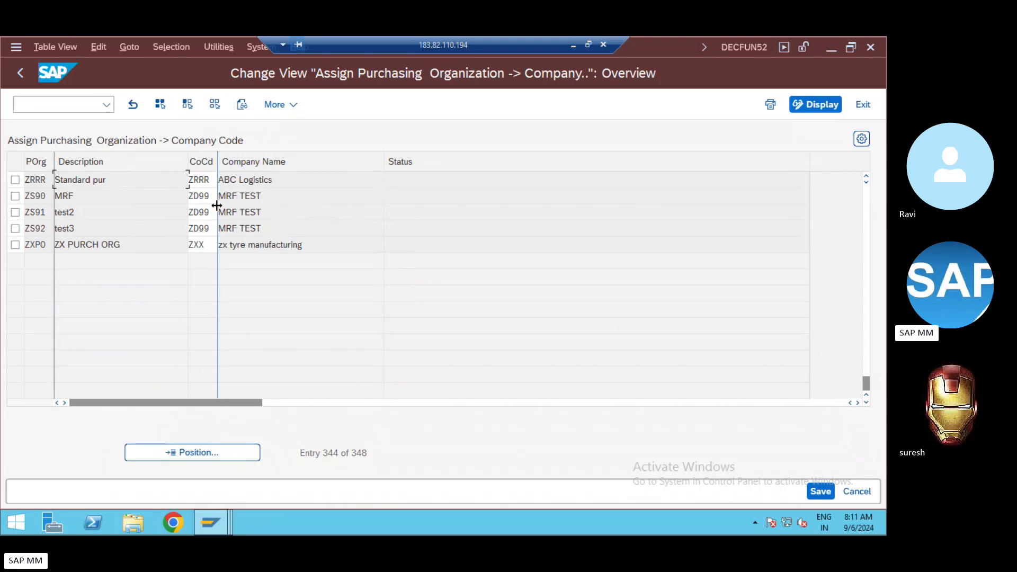
Switch to PowerPoint and answer question 4 on the Assignments slide with "– yes"
{"action": "key", "text": "alt+Tab"}
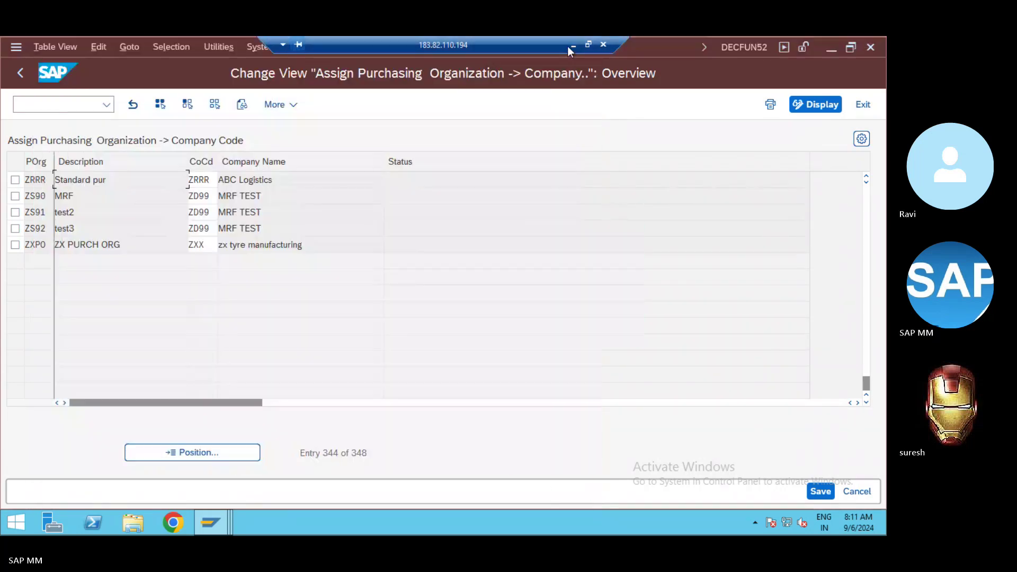
{"action": "left_click", "coordinate": [570, 45]}
{"action": "left_click", "coordinate": [474, 342]}
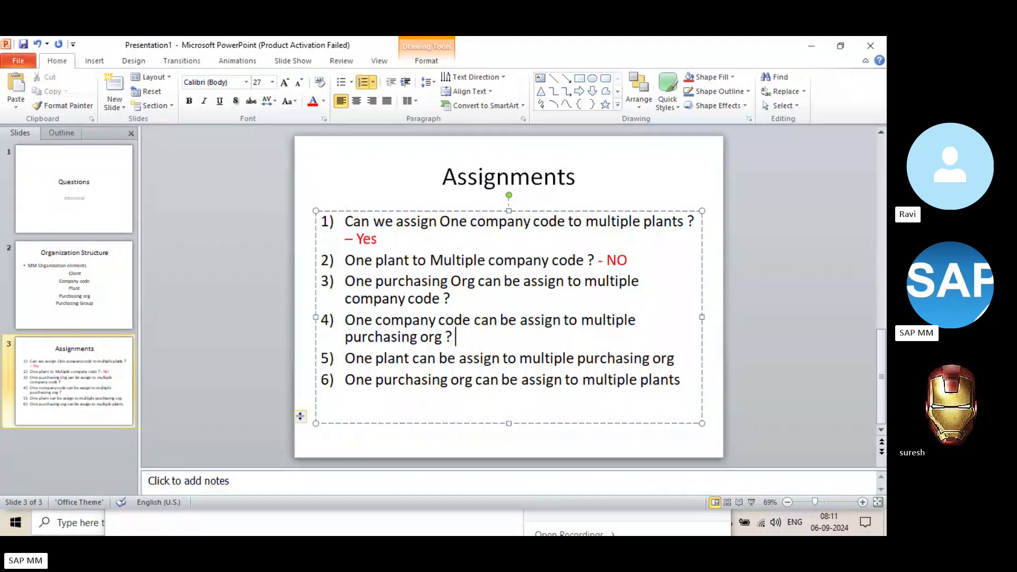
{"action": "type", "text": "- yes"}
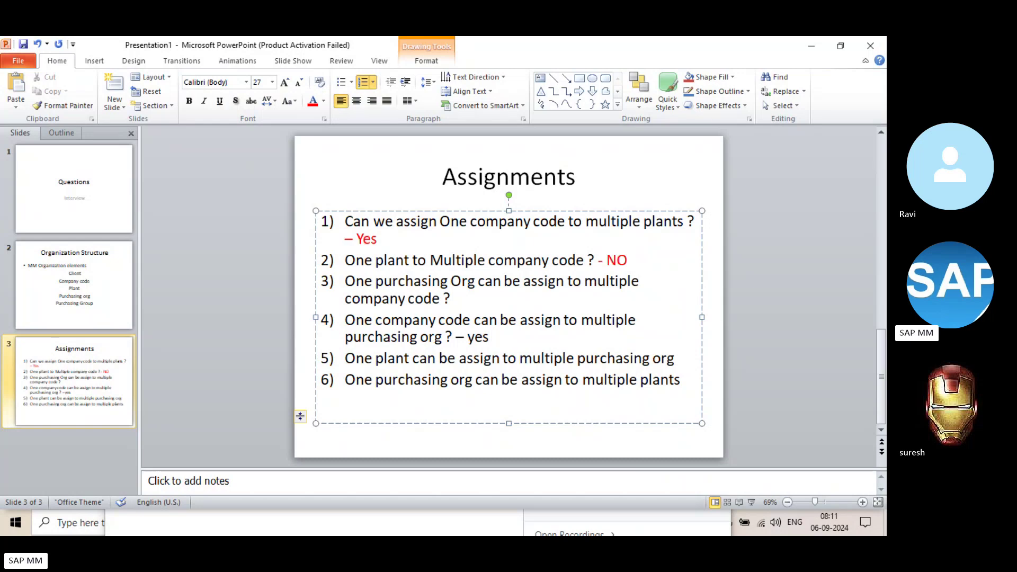
Switch to SAP, position the overview at purchasing organization ZRA, and examine the company code fields of ZRA1, ZRA2 and ZRR1
{"action": "key", "text": "alt+Tab"}
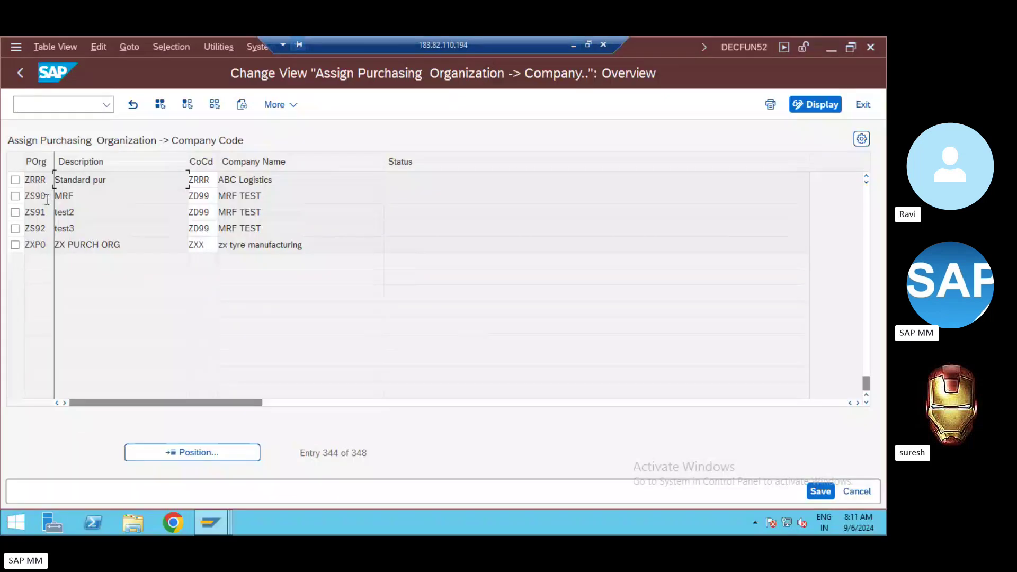
{"action": "left_click", "coordinate": [159, 451]}
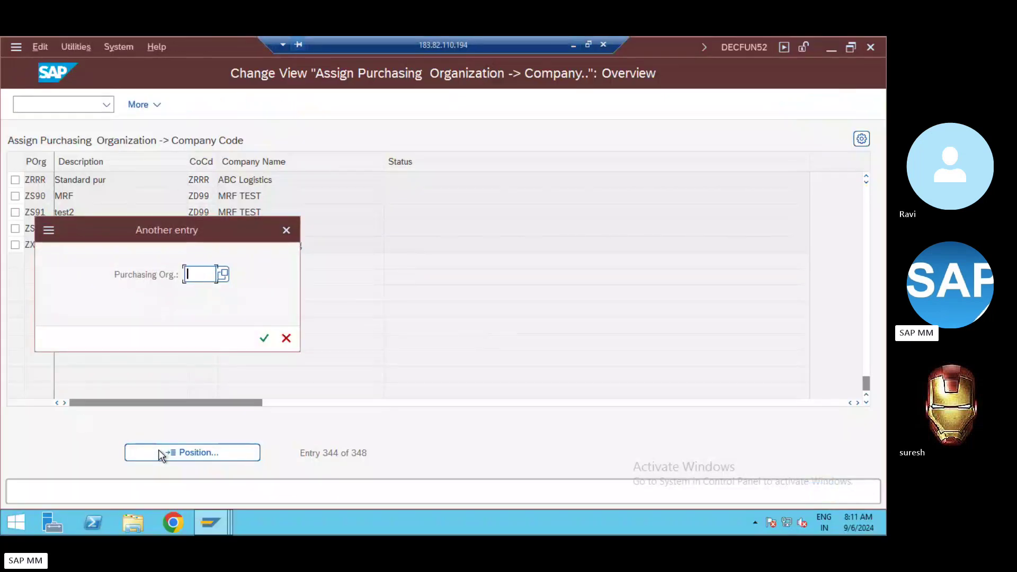
{"action": "type", "text": "ZR"}
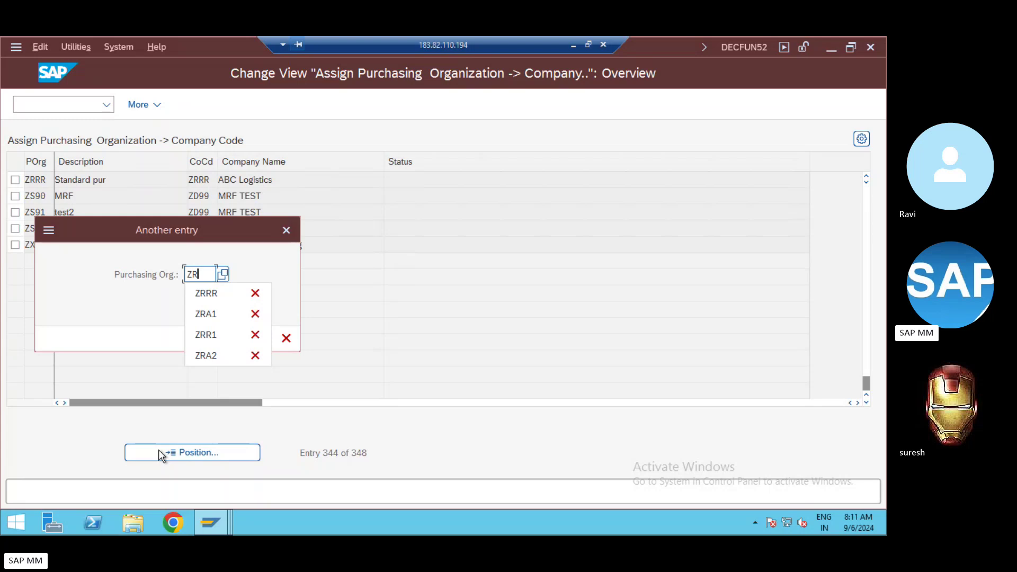
{"action": "type", "text": "A"}
{"action": "key", "text": "Return"}
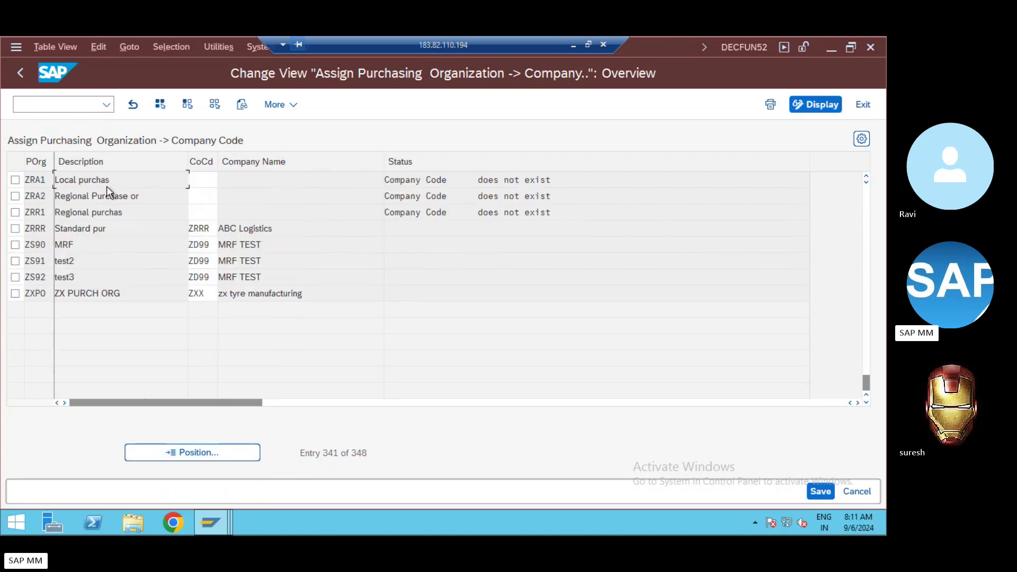
{"action": "left_click", "coordinate": [201, 180]}
{"action": "left_click", "coordinate": [203, 196]}
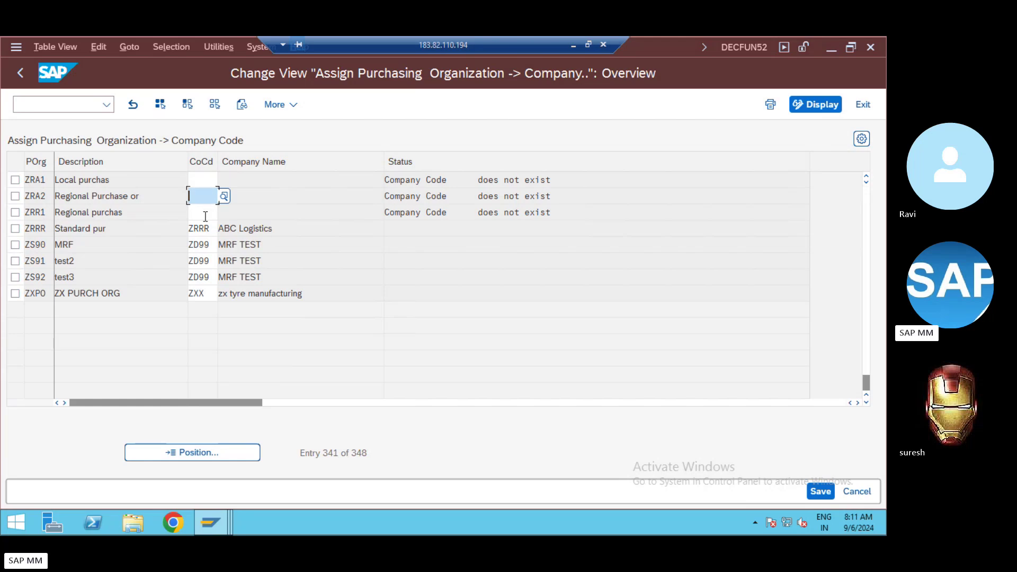
{"action": "left_click", "coordinate": [207, 217]}
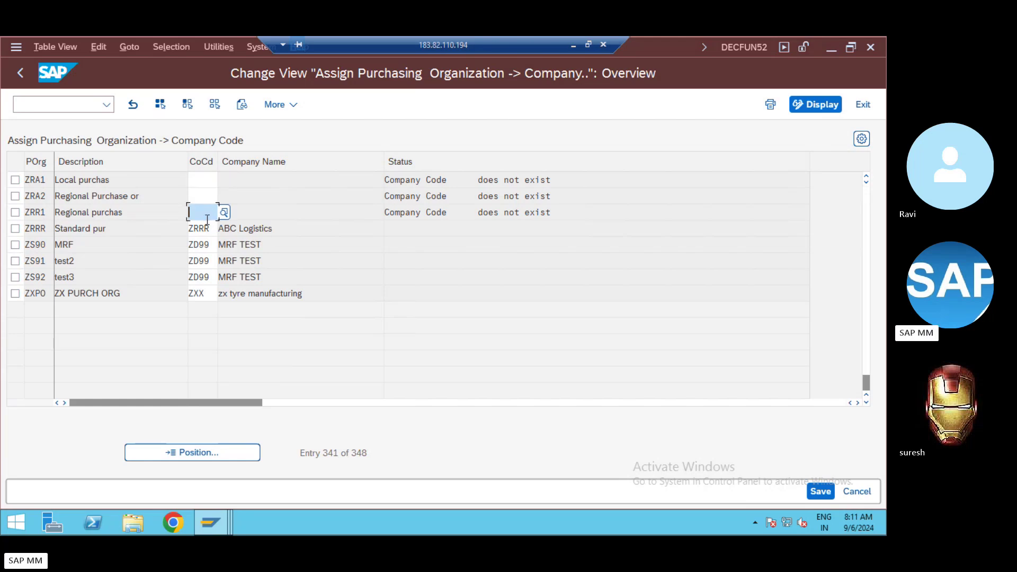
Switch to PowerPoint and colour the answer to question 4 red
{"action": "key", "text": "alt+Tab"}
{"action": "key", "text": "alt+Tab"}
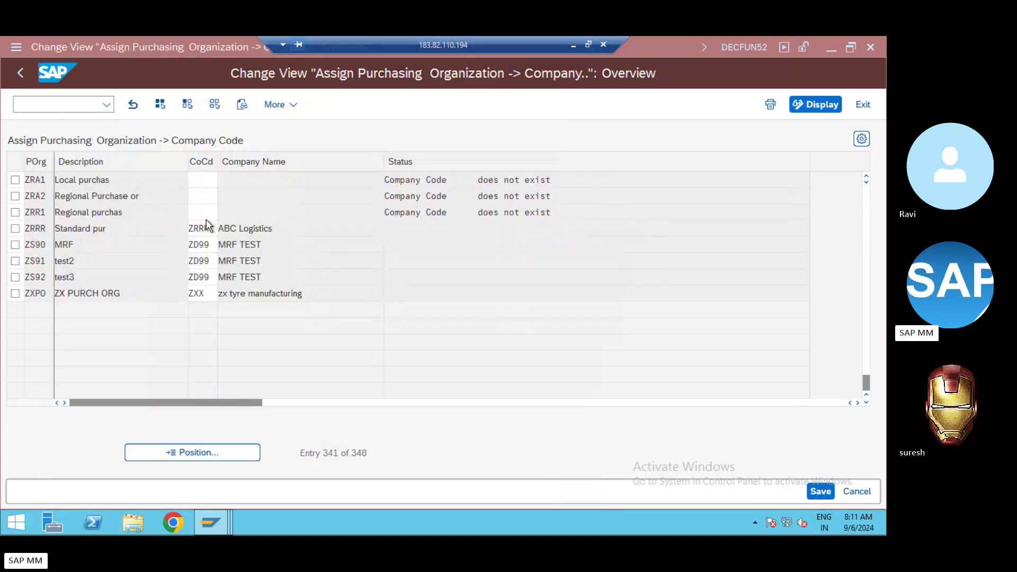
{"action": "left_click", "coordinate": [574, 45]}
{"action": "left_click_drag", "start_coordinate": [493, 339], "coordinate": [455, 339]}
{"action": "left_click", "coordinate": [312, 103]}
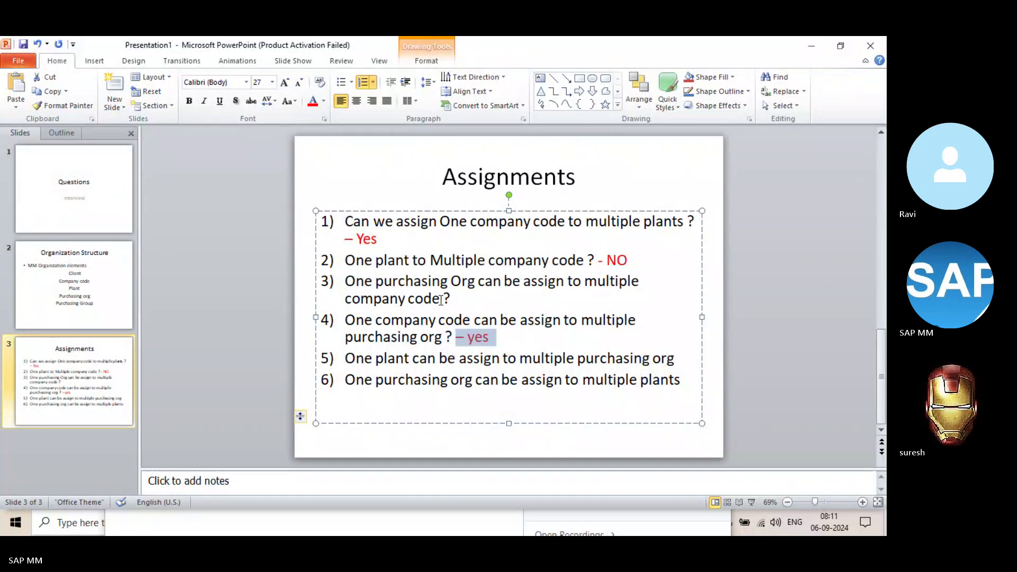
Answer question 3 on the Assignments slide with "– NO" and colour the answer red
{"action": "left_click", "coordinate": [453, 298]}
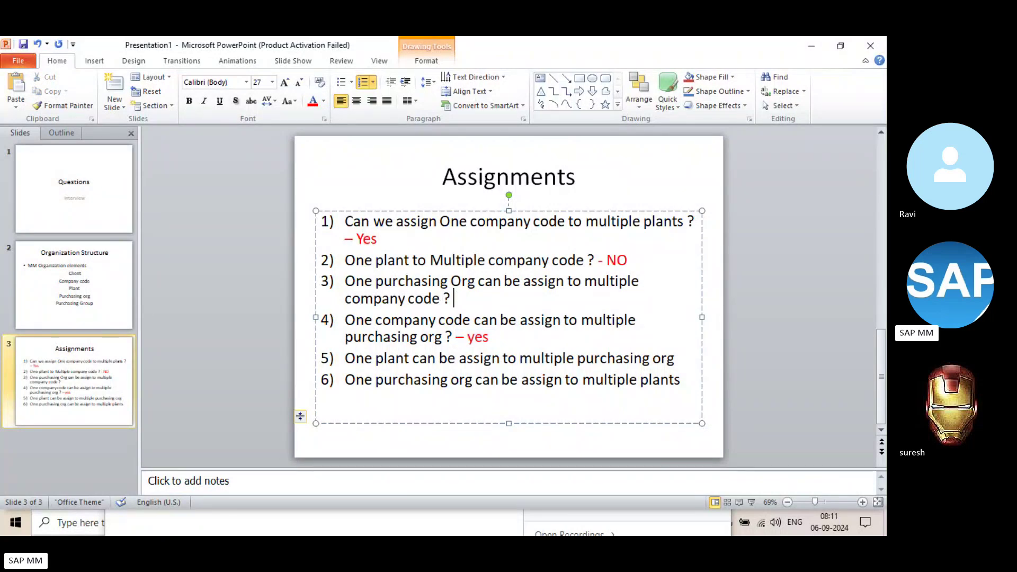
{"action": "type", "text": "- NO"}
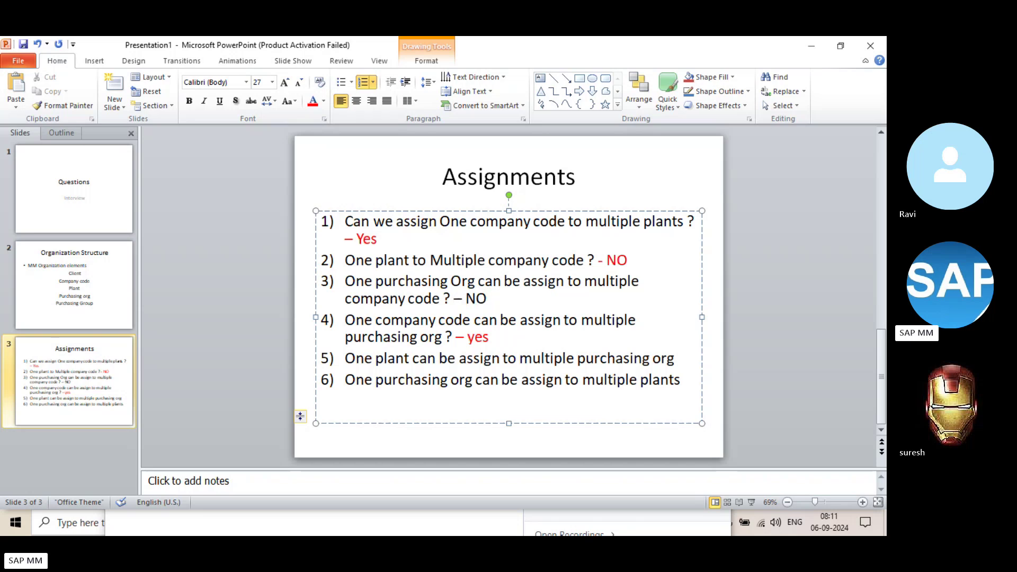
{"action": "left_click_drag", "start_coordinate": [495, 298], "coordinate": [455, 299]}
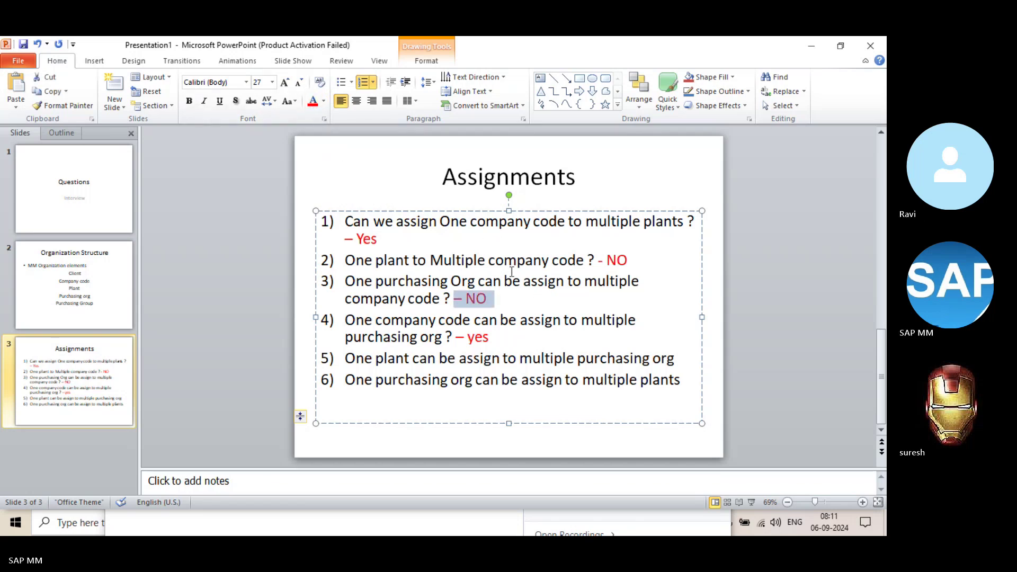
{"action": "left_click", "coordinate": [516, 301]}
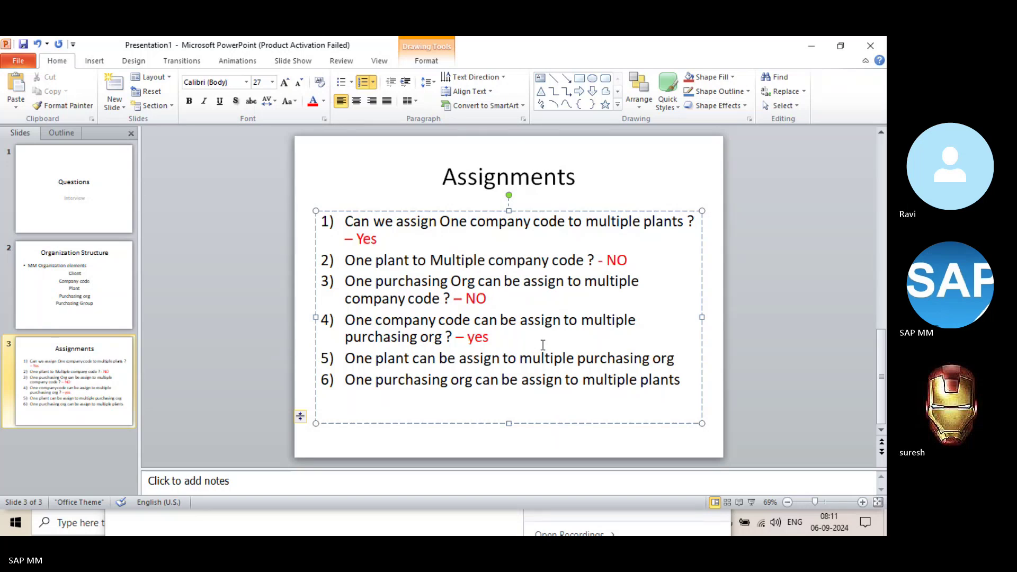
Switch to SAP, leave the purchasing organization to company code assignment overview, and return to the Assignments slide in PowerPoint
{"action": "key", "text": "alt+Tab"}
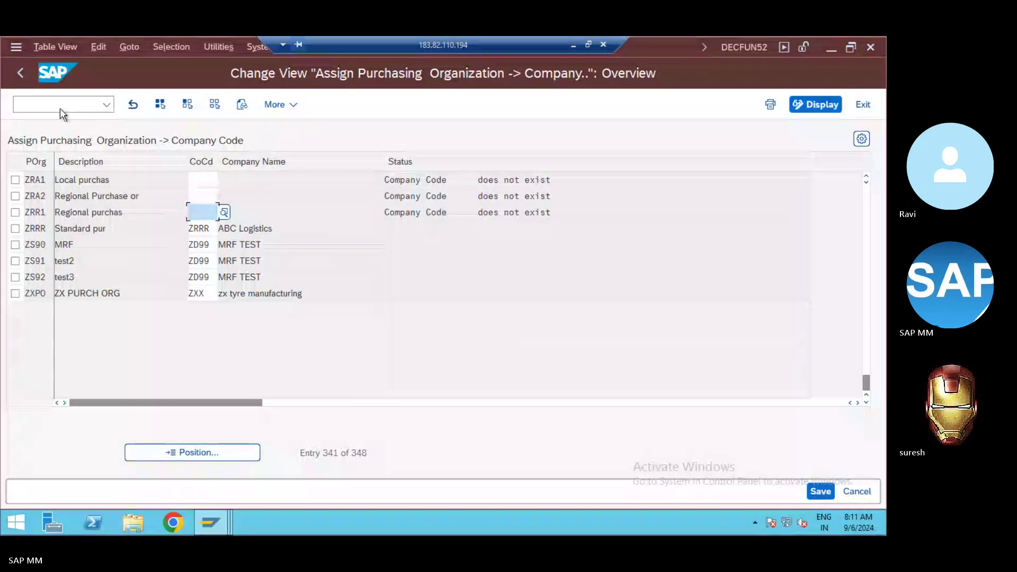
{"action": "left_click", "coordinate": [28, 79]}
{"action": "key", "text": "alt+Tab"}
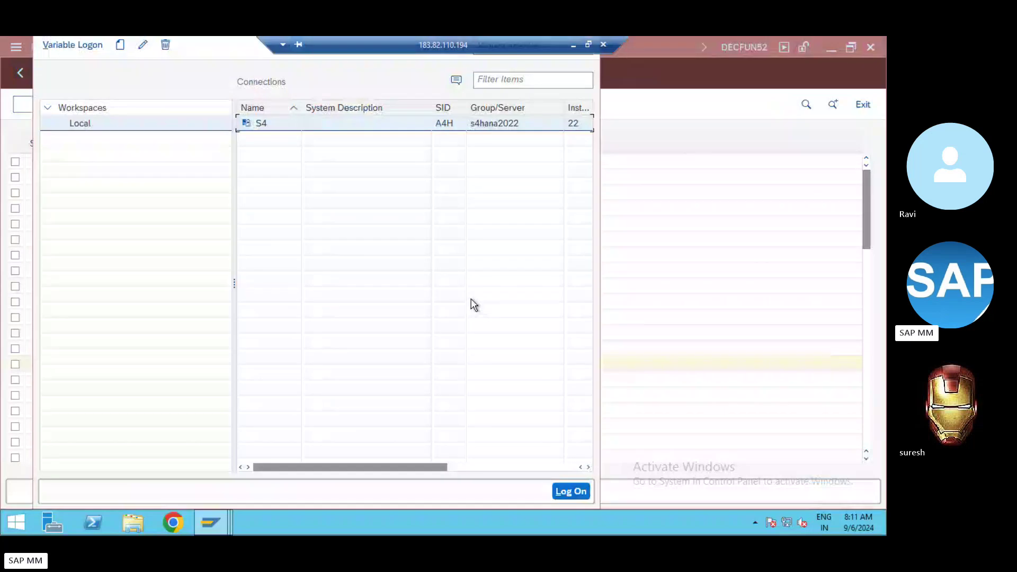
{"action": "key", "text": "alt+Tab"}
{"action": "left_click", "coordinate": [574, 45]}
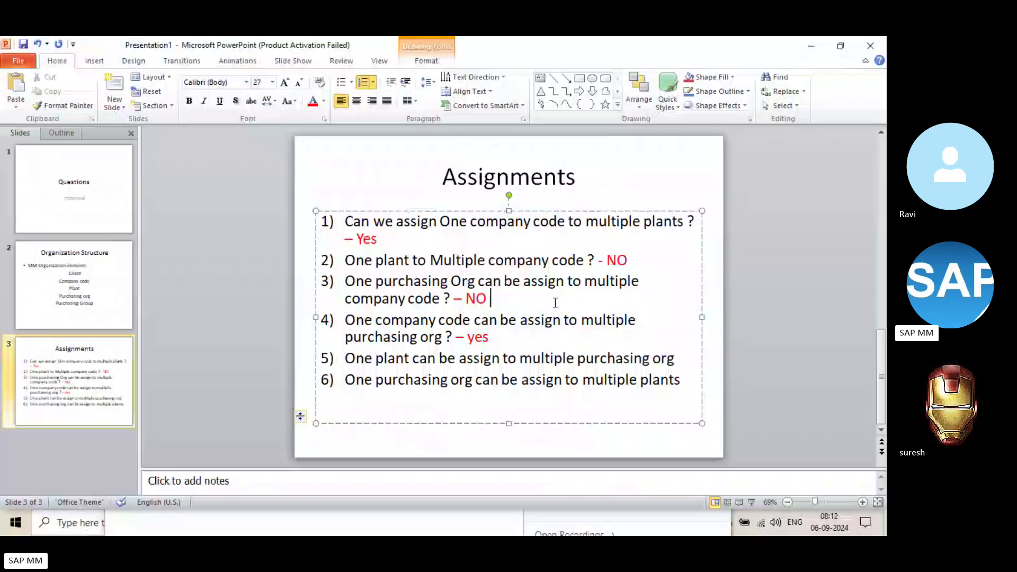
{"action": "left_click", "coordinate": [409, 364]}
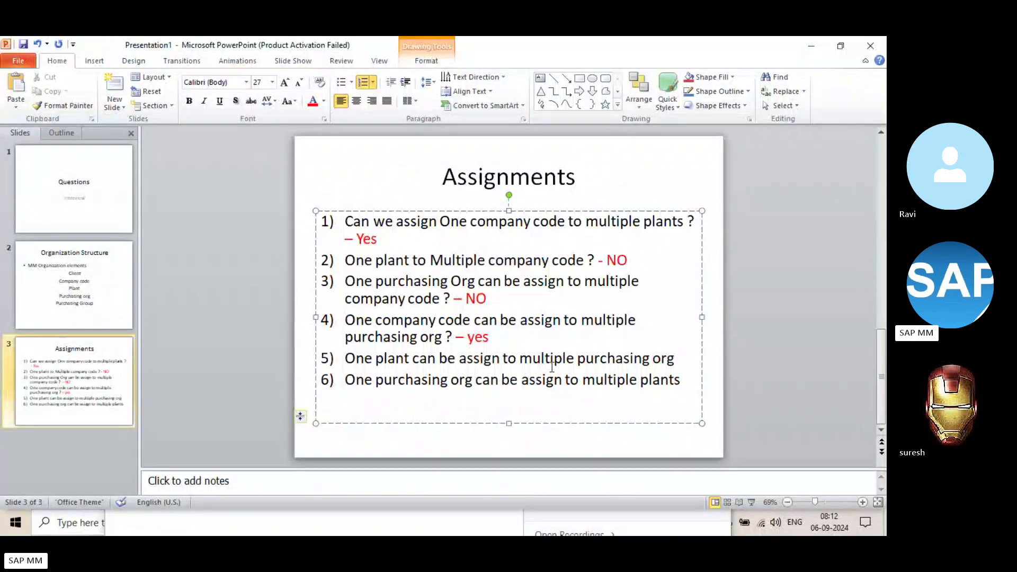
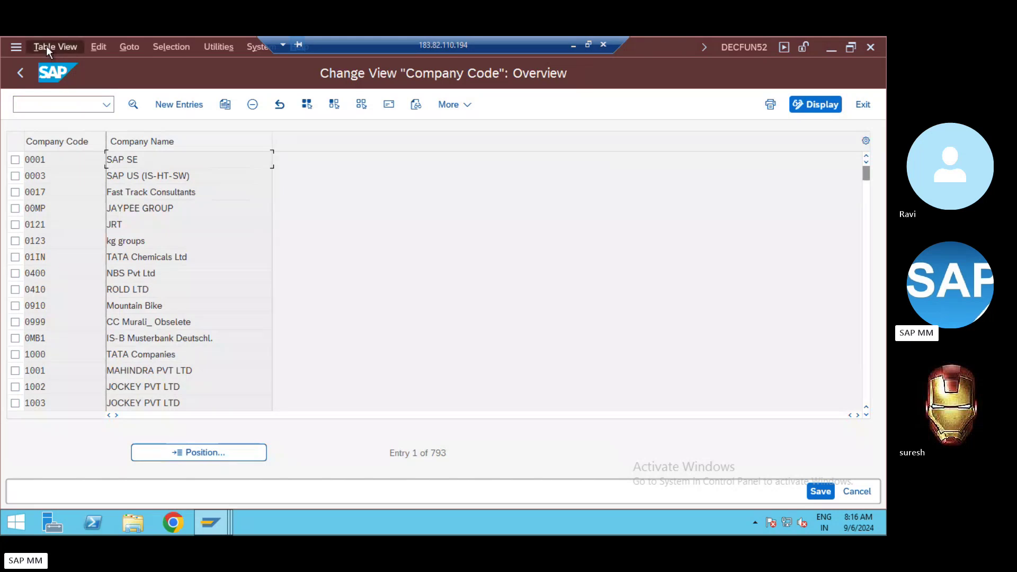
Display the print list of the company code overview and highlight the table name T001 in its view name
{"action": "left_click", "coordinate": [46, 46]}
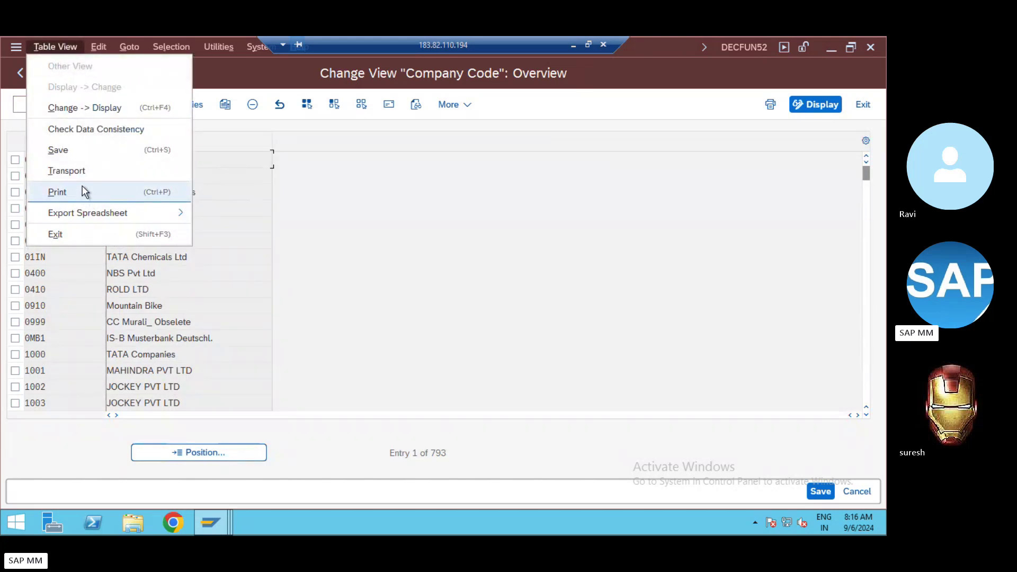
{"action": "left_click", "coordinate": [83, 191]}
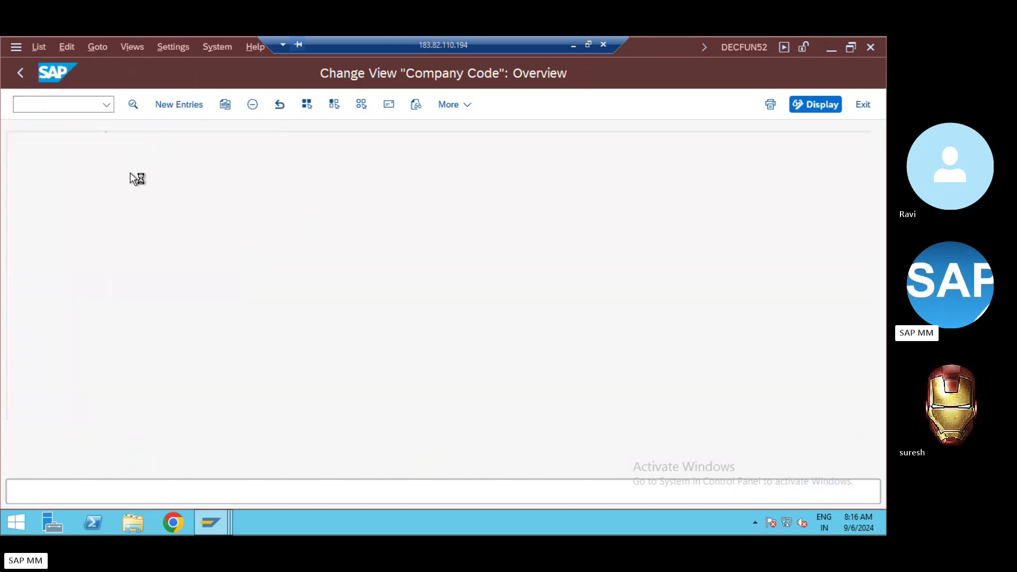
{"action": "left_click_drag", "start_coordinate": [67, 174], "coordinate": [95, 175]}
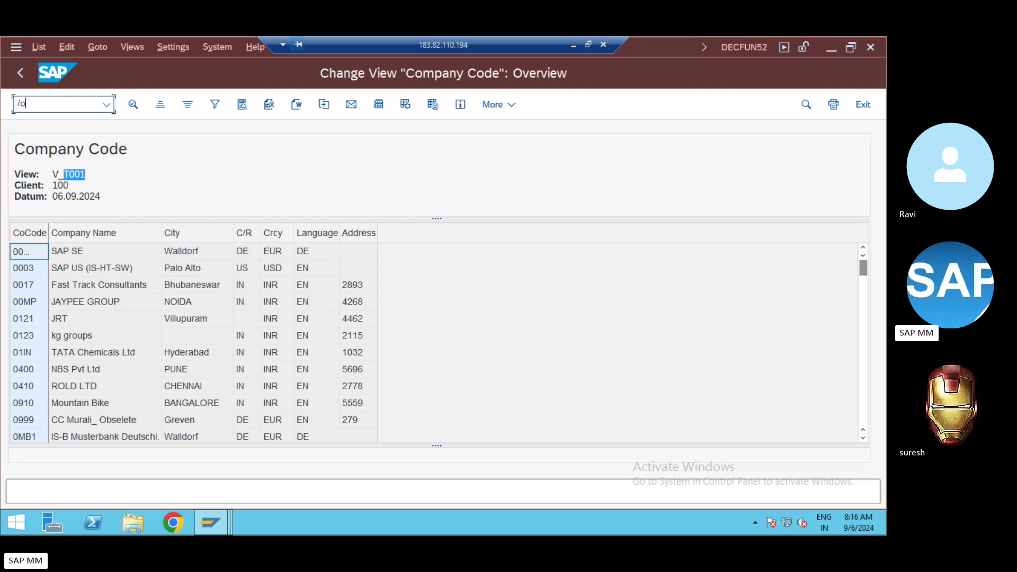
Open transaction SE16N in a new session with "/ose16n" and load table T001 in General Table Display
{"action": "type", "text": "/ose16n"}
{"action": "key", "text": "Return"}
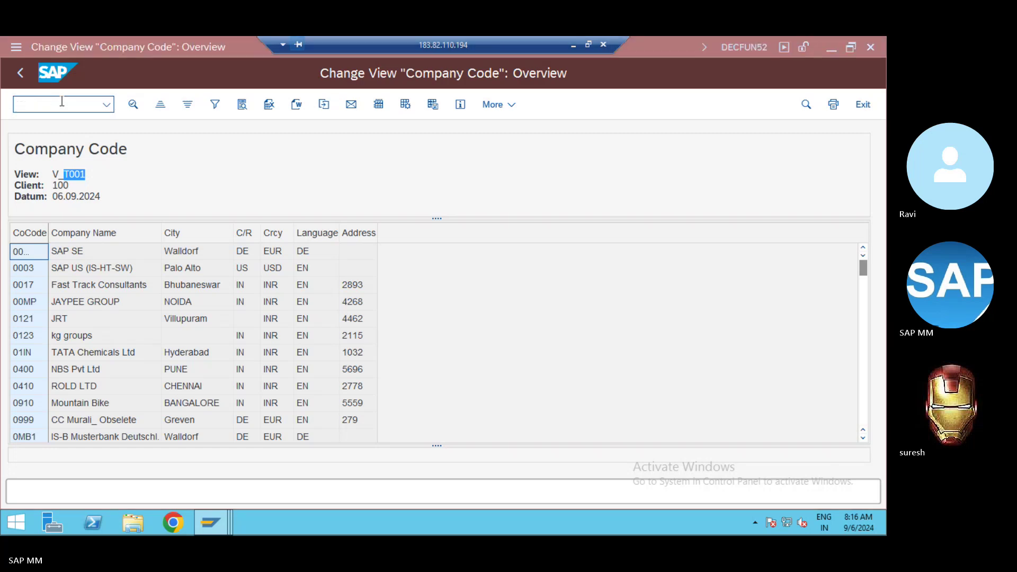
{"action": "type", "text": "t001"}
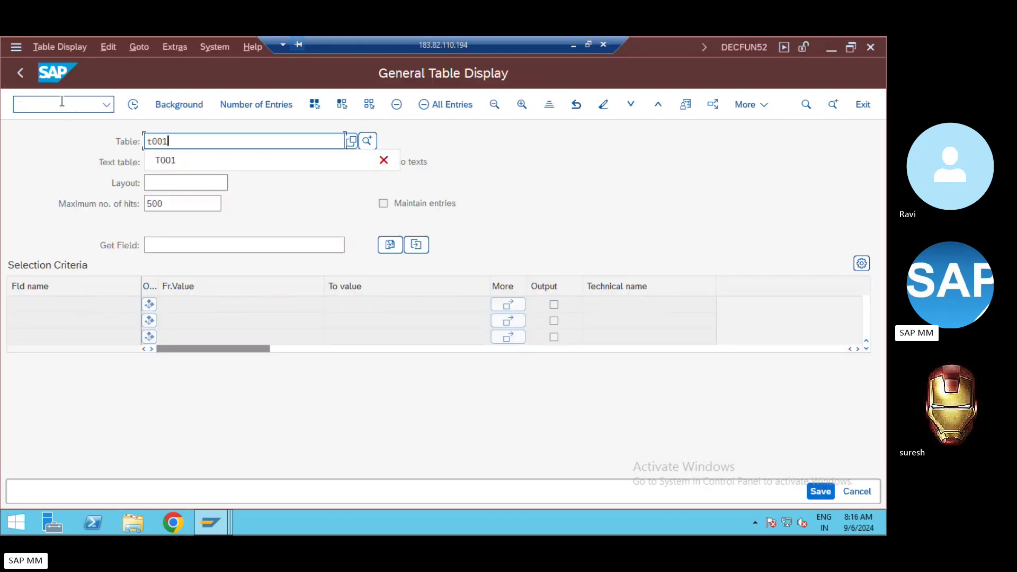
{"action": "key", "text": "Return"}
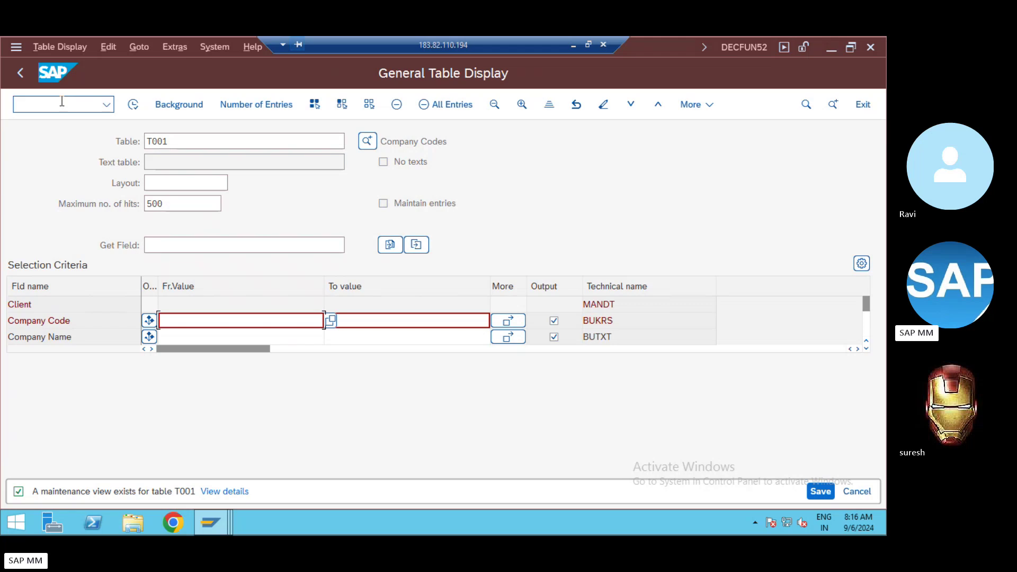
Leave the table display and company code views, and in the IMG structure collapse Financial Accounting and expand Logistics - General
{"action": "key", "text": "F3"}
{"action": "left_click", "coordinate": [22, 75]}
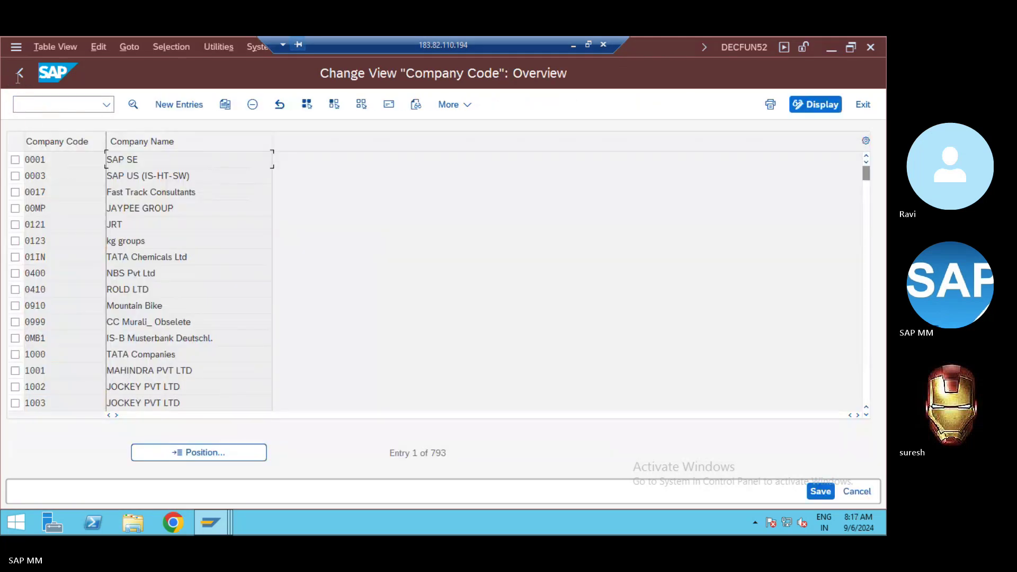
{"action": "left_click", "coordinate": [21, 74]}
{"action": "left_click", "coordinate": [17, 79]}
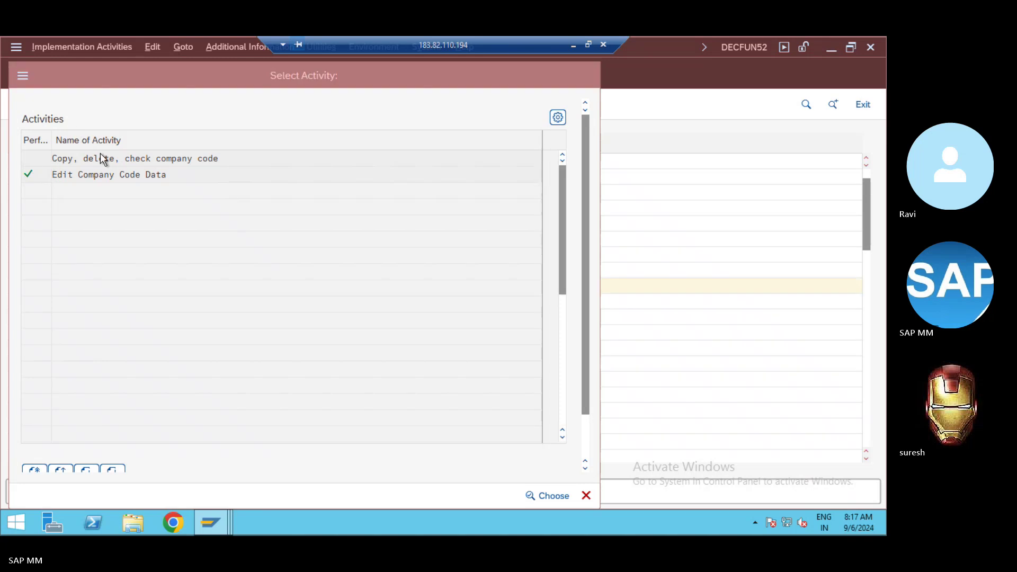
{"action": "left_click", "coordinate": [69, 239]}
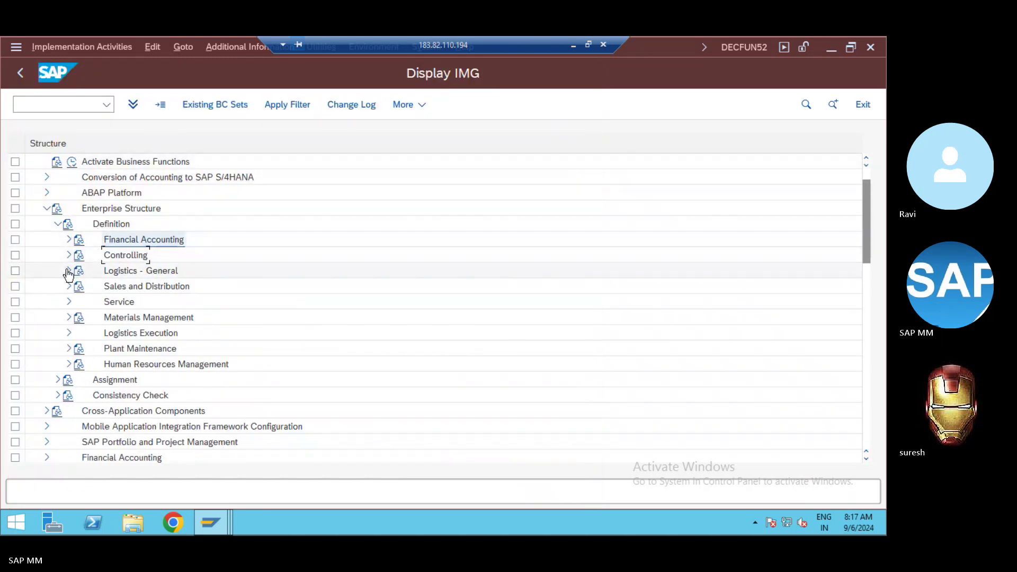
{"action": "left_click", "coordinate": [69, 271]}
{"action": "left_click", "coordinate": [104, 319]}
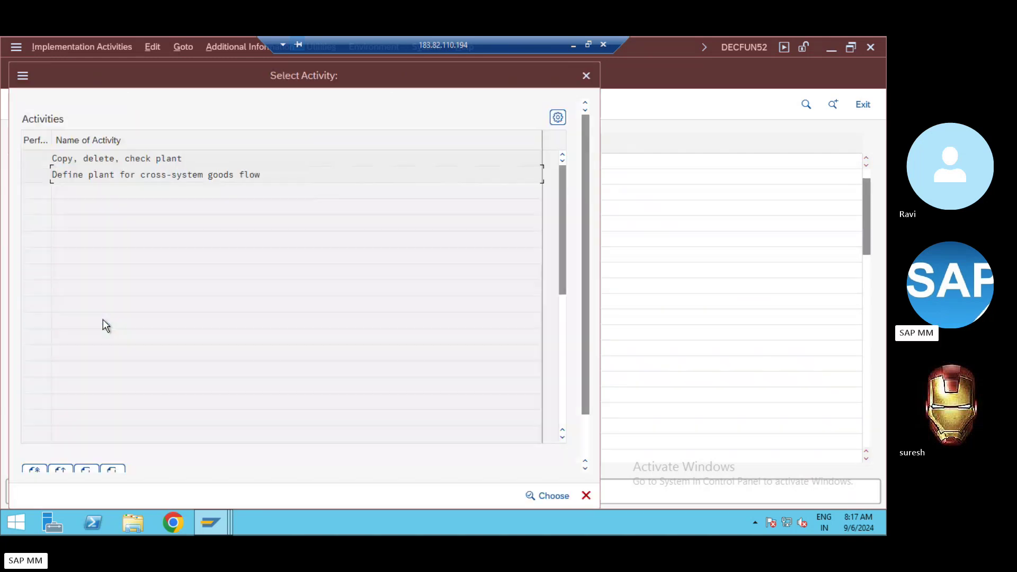
{"action": "double_click", "coordinate": [99, 173]}
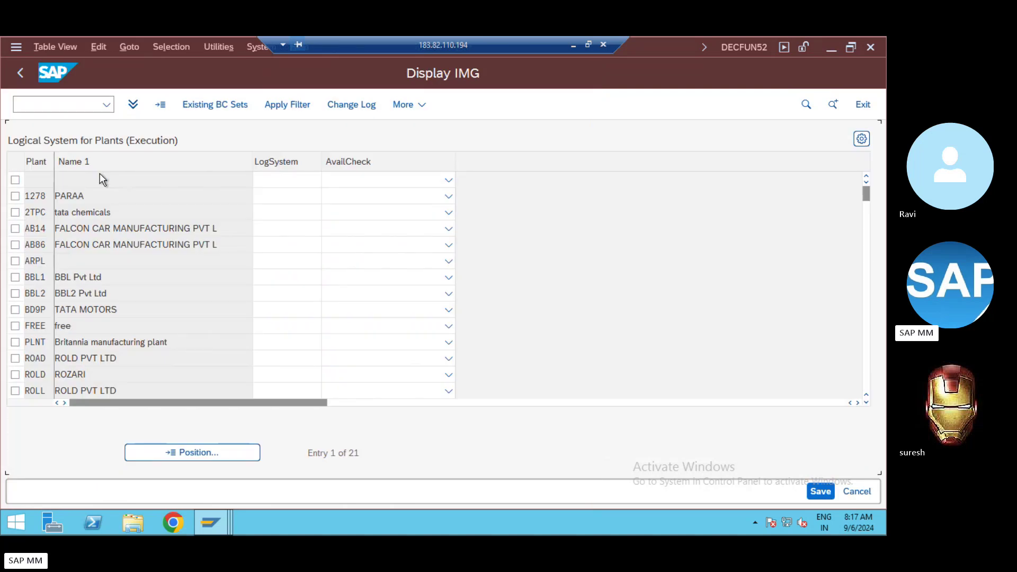
{"action": "key", "text": "F3"}
{"action": "double_click", "coordinate": [103, 159]}
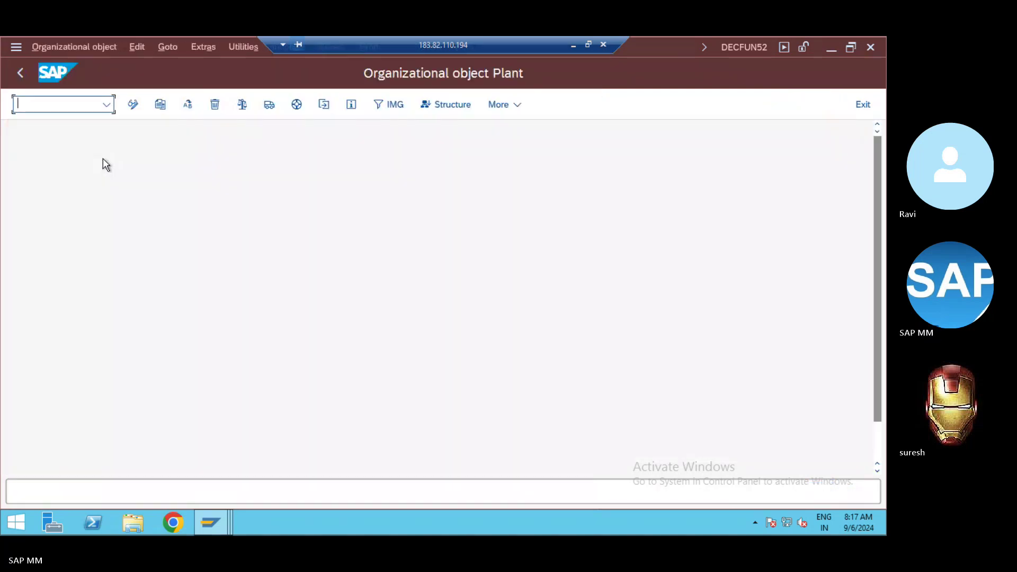
{"action": "key", "text": "F3"}
{"action": "key", "text": "F3"}
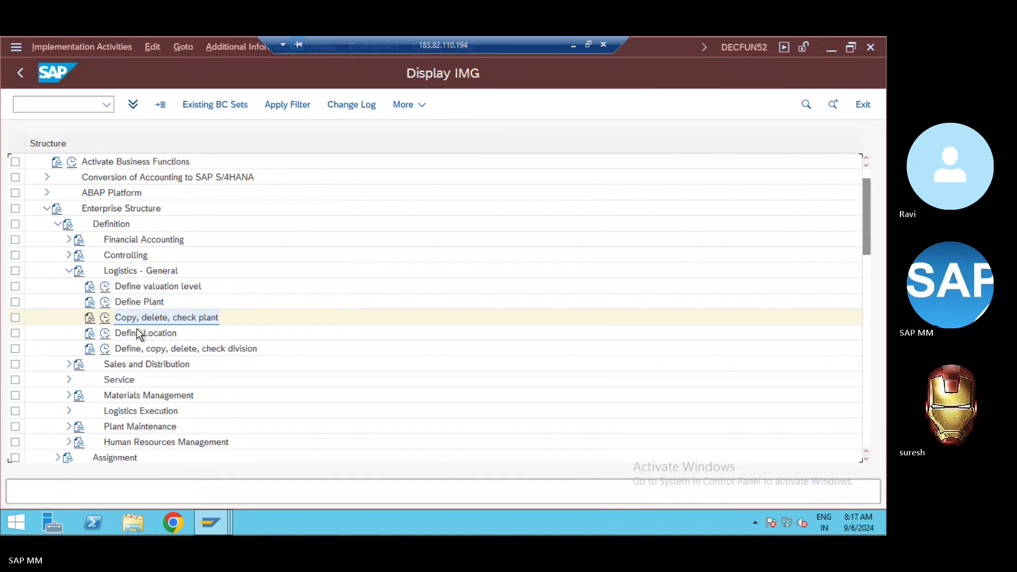
{"action": "left_click", "coordinate": [106, 319]}
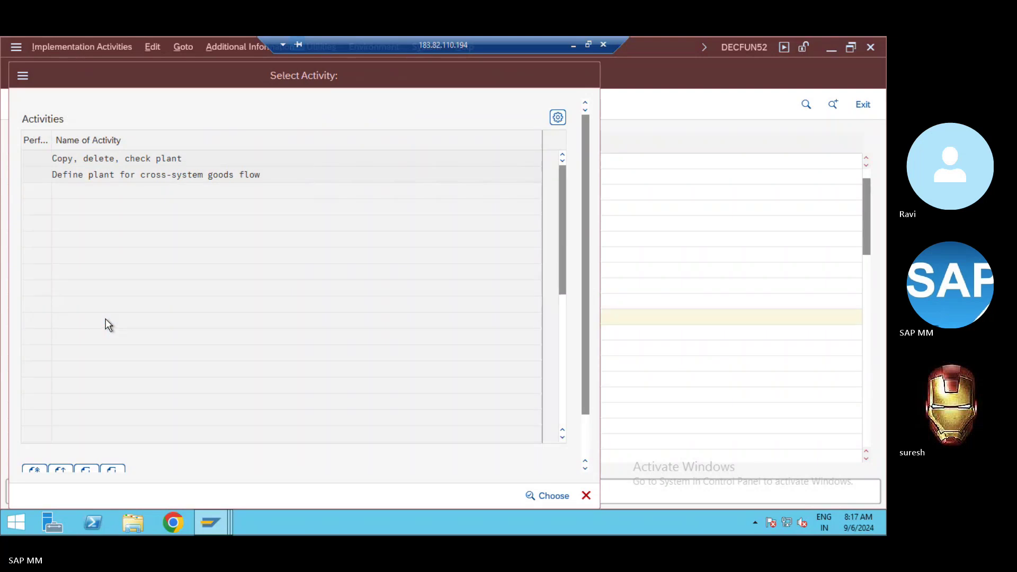
{"action": "key", "text": "F3"}
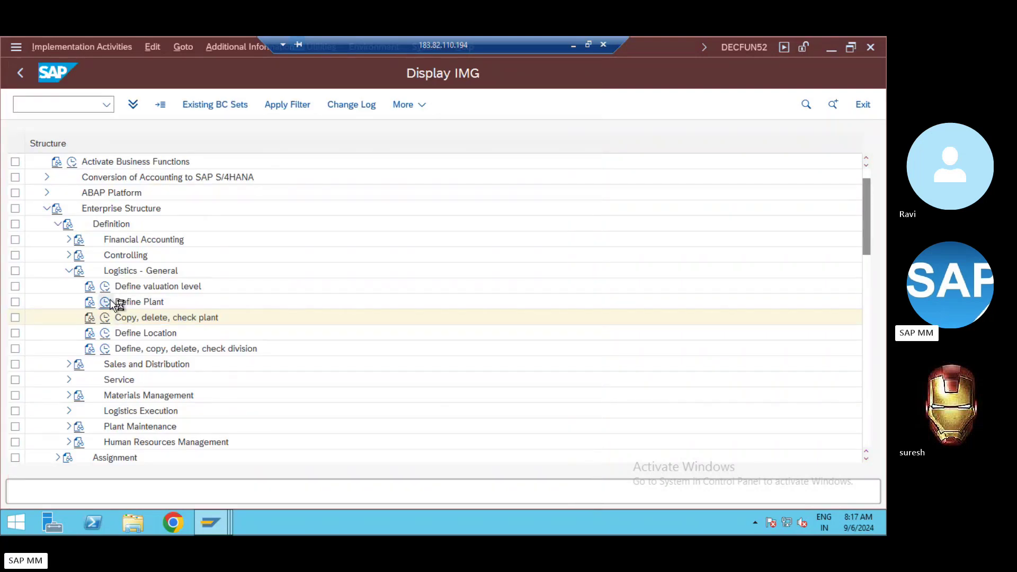
Open the Define Plant activity, display the plants overview as a print list, and highlight the table name T001W
{"action": "left_click", "coordinate": [109, 302]}
{"action": "left_click", "coordinate": [53, 47]}
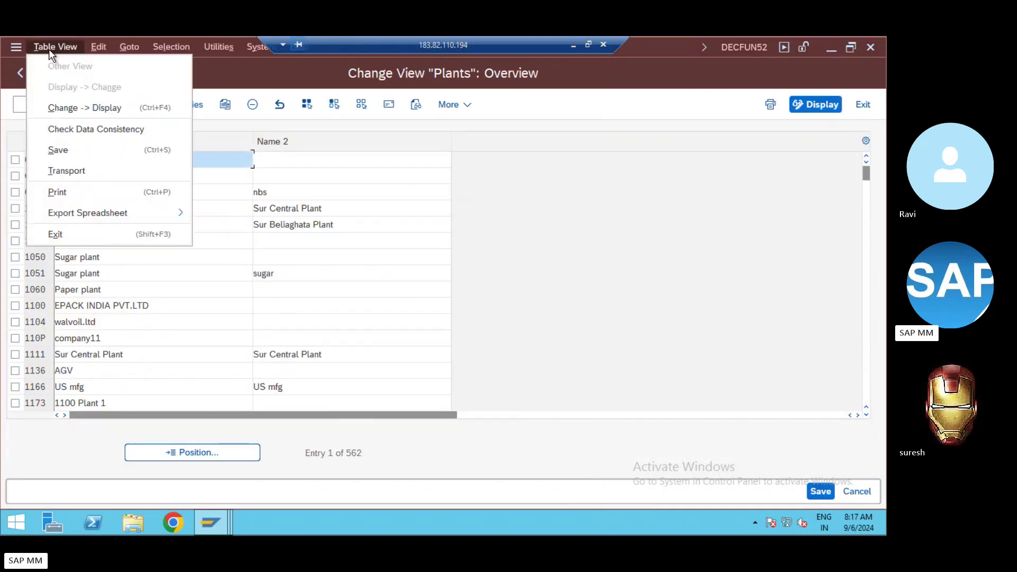
{"action": "key", "text": "Escape"}
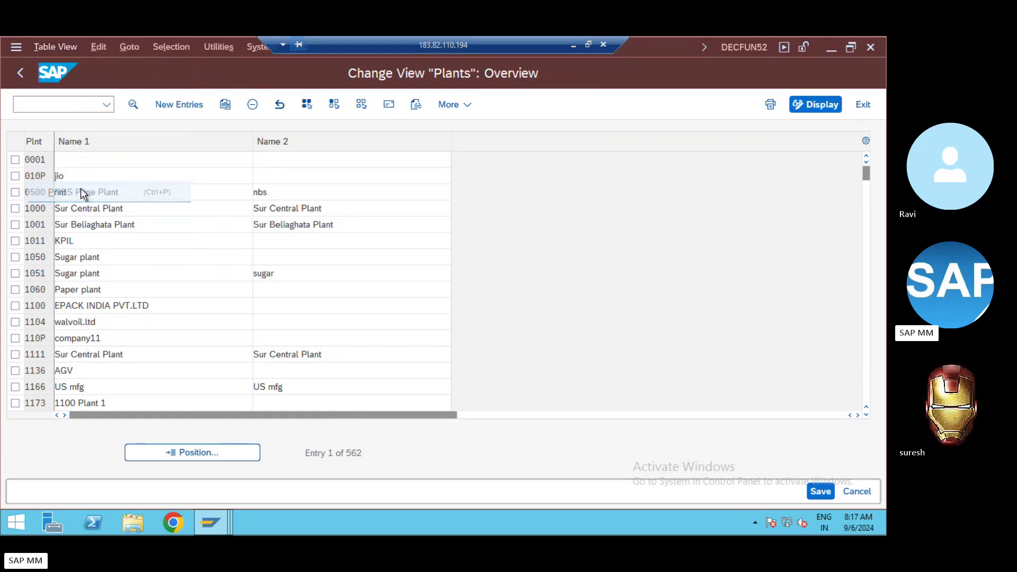
{"action": "left_click_drag", "start_coordinate": [64, 173], "coordinate": [102, 174]}
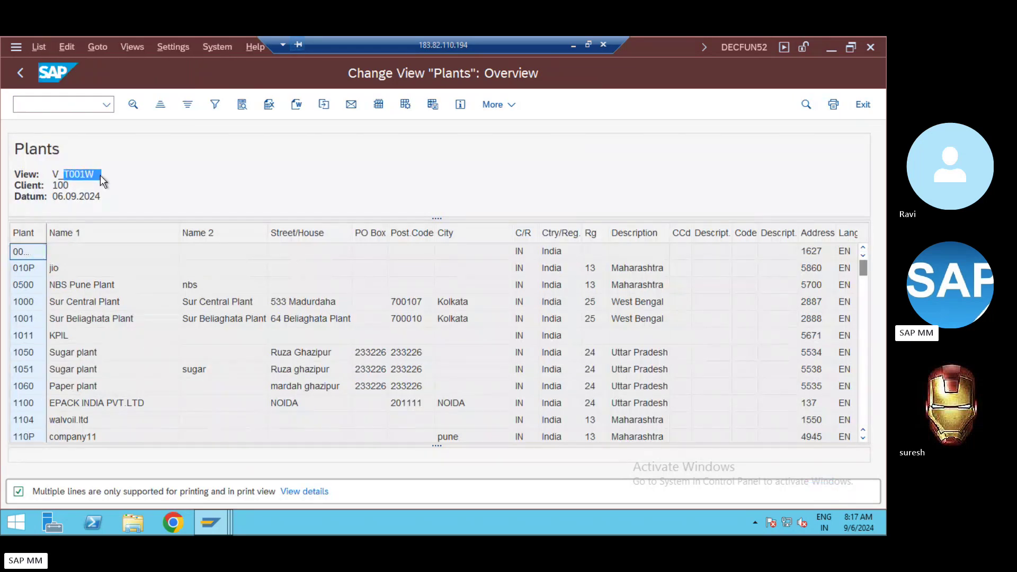
Switch to PowerPoint, highlight the plant table T001W on the Table slide, and return to SAP
{"action": "left_click", "coordinate": [570, 45]}
{"action": "left_click_drag", "start_coordinate": [568, 301], "coordinate": [511, 303]}
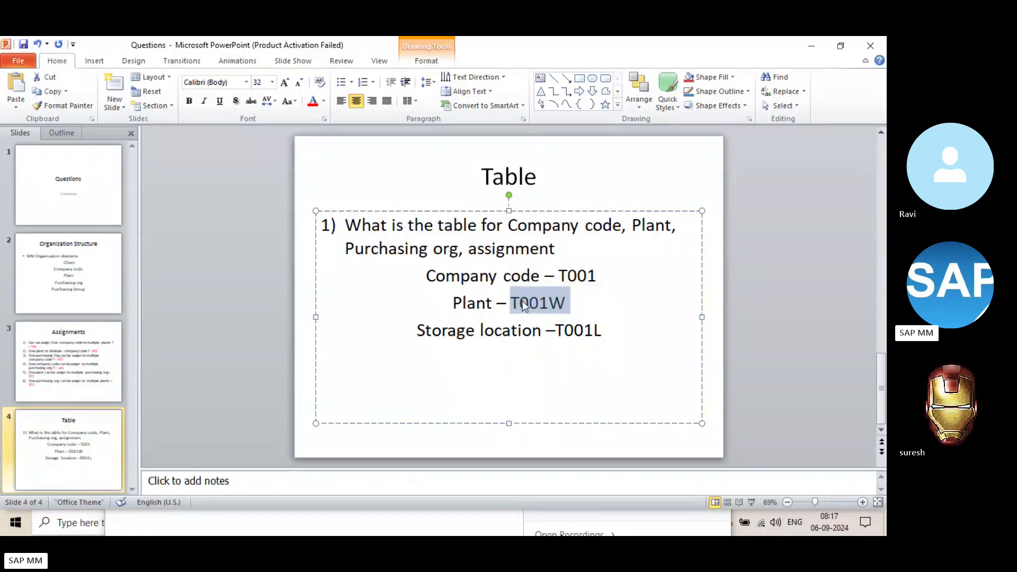
{"action": "key", "text": "alt+Tab"}
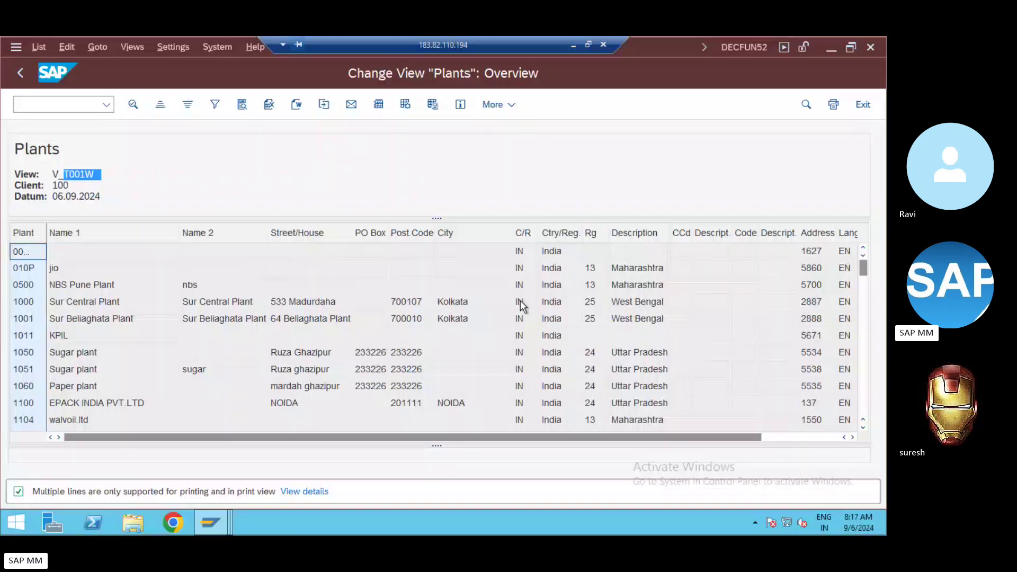
Leave the plants overview, collapse Logistics - General in the IMG structure, and expand Materials Management under Definition
{"action": "left_click", "coordinate": [28, 82]}
{"action": "key", "text": "F3"}
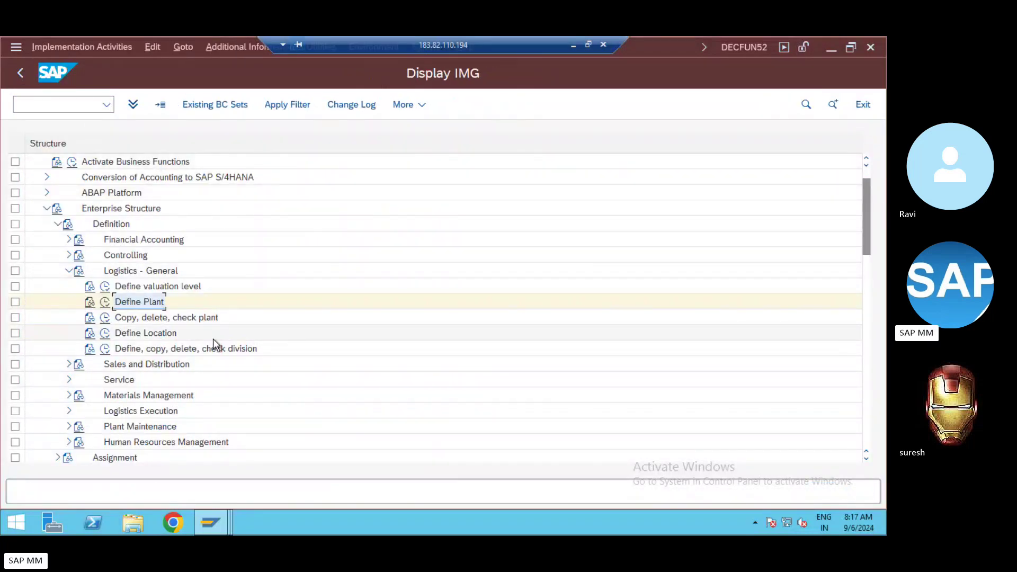
{"action": "left_click", "coordinate": [68, 271]}
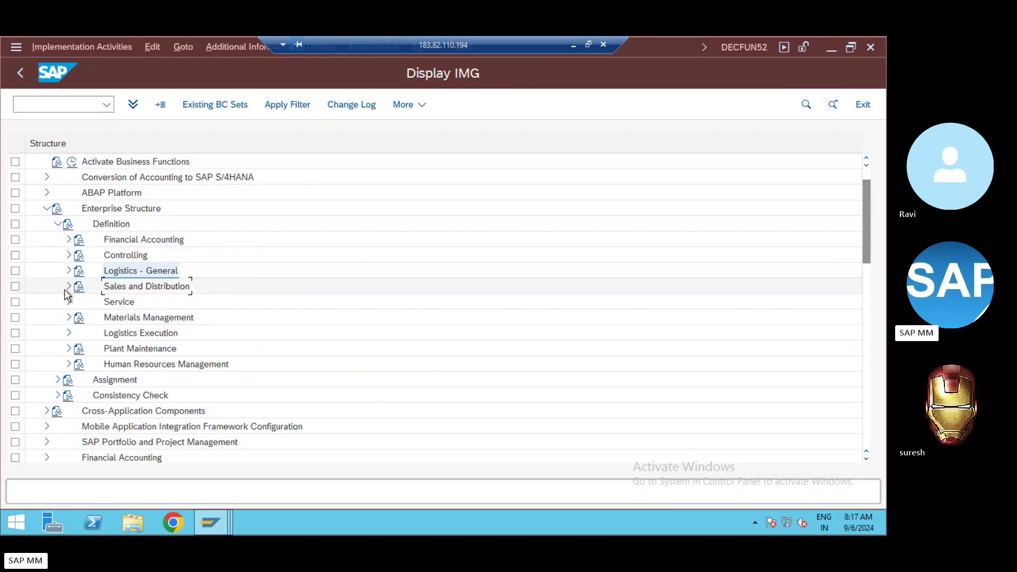
{"action": "left_click", "coordinate": [69, 318]}
Open the Maintain storage location activity for plant ZRA1
{"action": "left_click", "coordinate": [183, 352]}
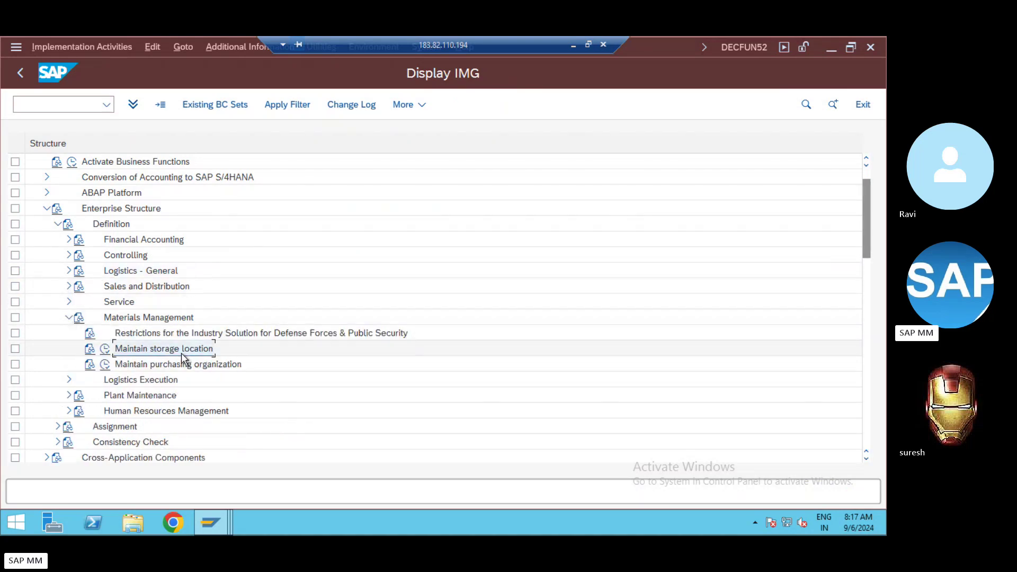
{"action": "left_click", "coordinate": [106, 349]}
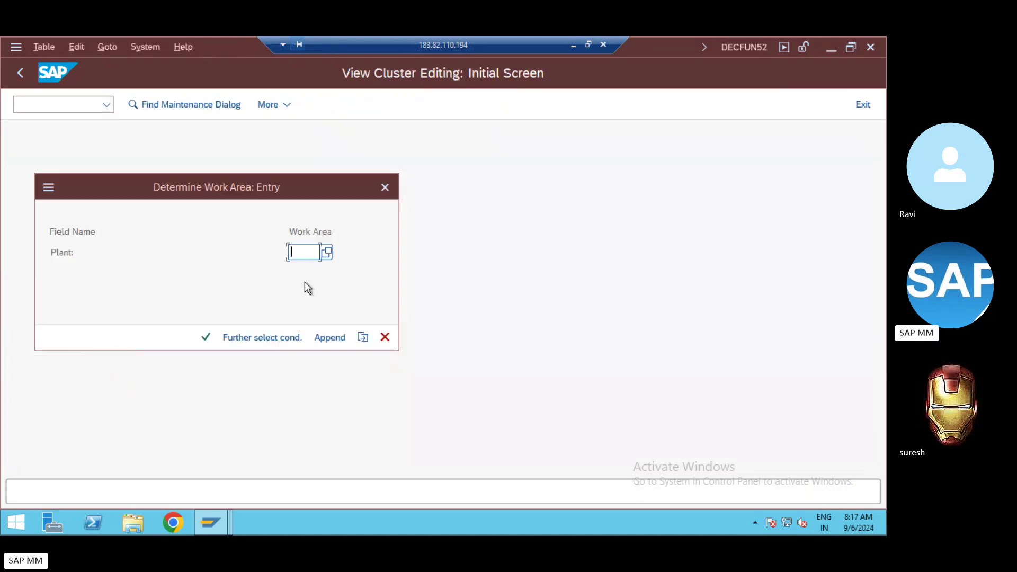
{"action": "type", "text": "ZRA1"}
{"action": "key", "text": "Return"}
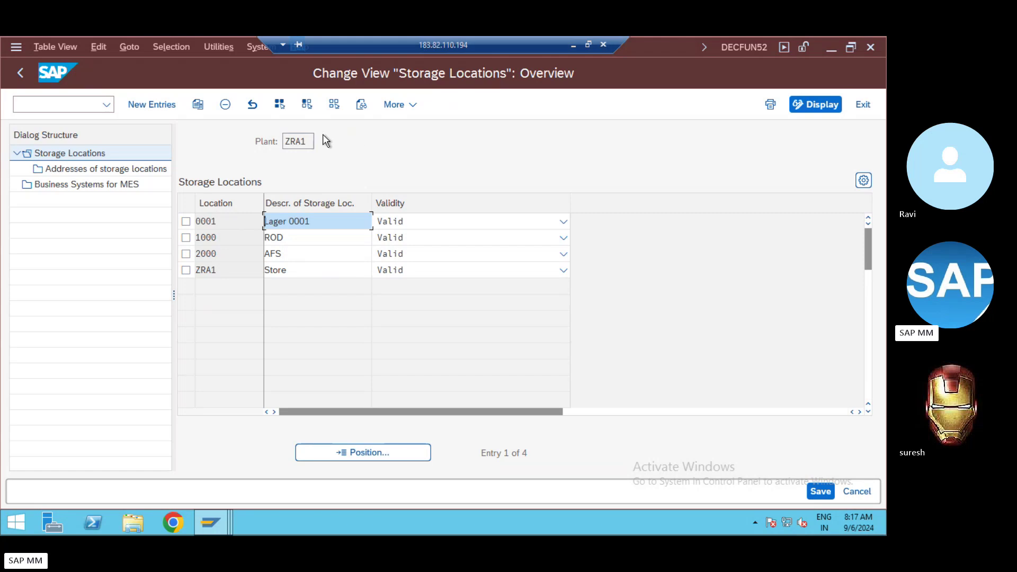
Examine the plant and location 0001 fields of the storage locations overview, and display its print list with the view name
{"action": "left_click", "coordinate": [296, 143]}
{"action": "left_click", "coordinate": [225, 229]}
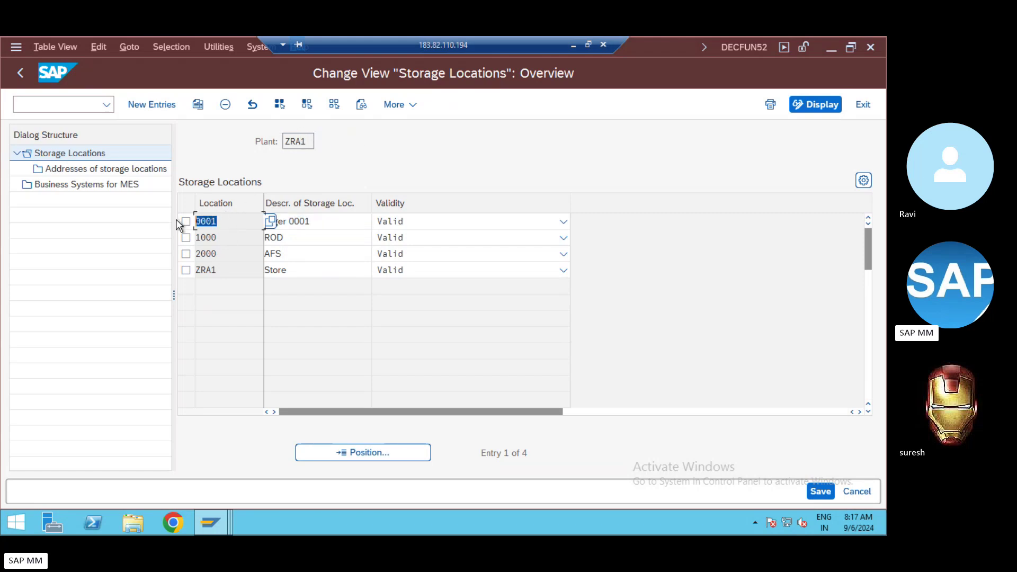
{"action": "left_click", "coordinate": [222, 224]}
{"action": "left_click", "coordinate": [297, 141]}
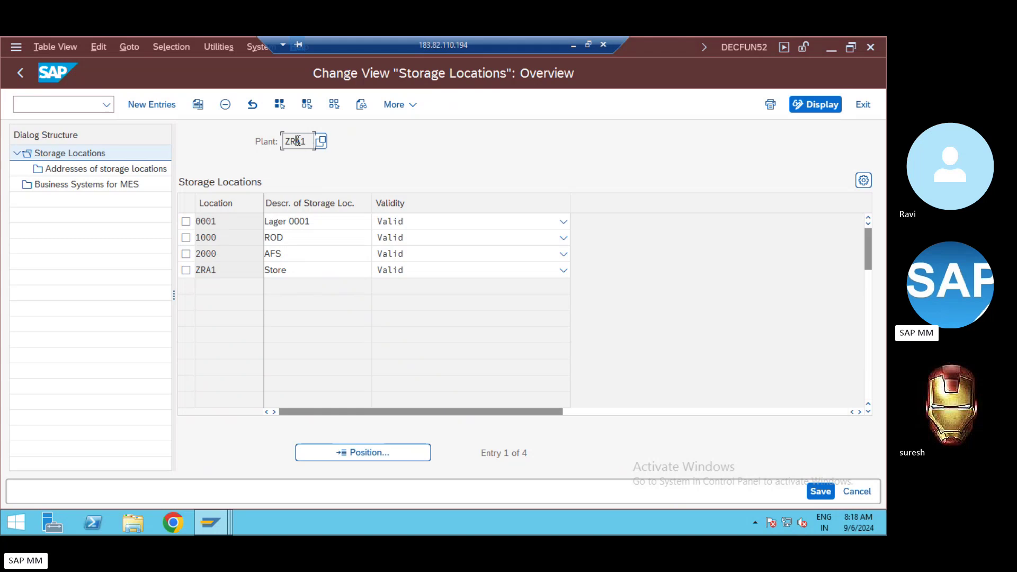
{"action": "left_click", "coordinate": [51, 48]}
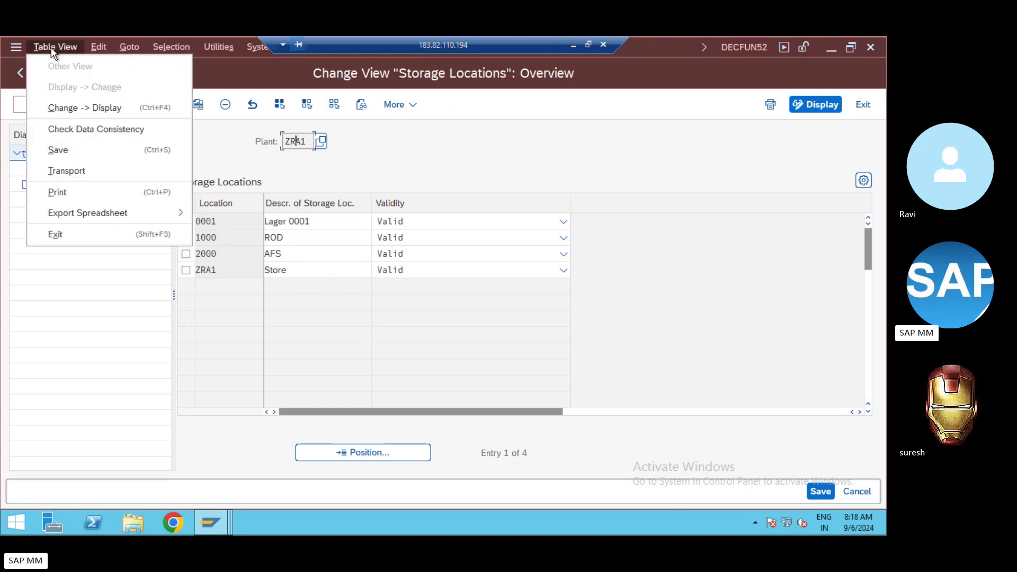
{"action": "left_click", "coordinate": [89, 191]}
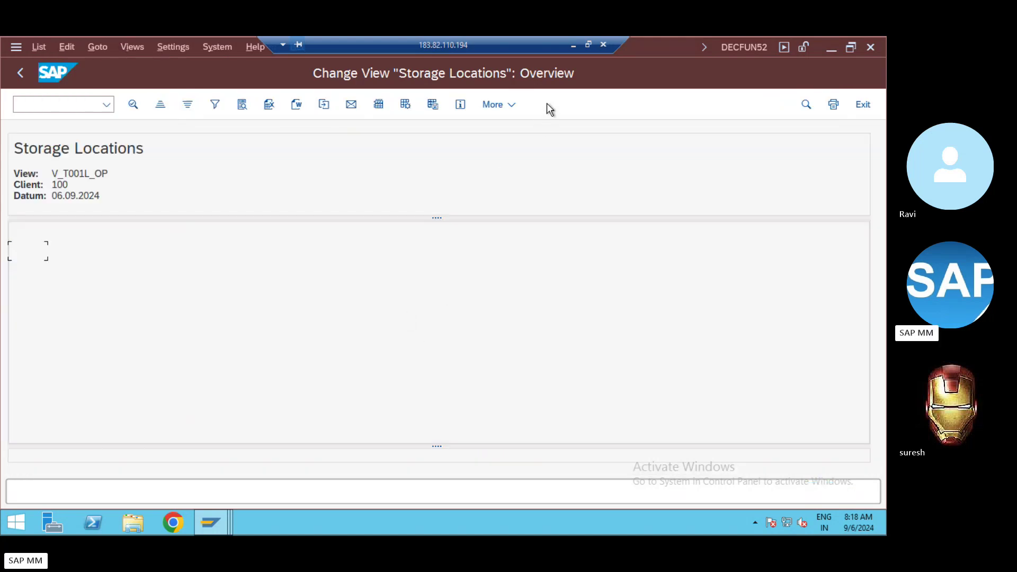
Switch to PowerPoint, go to the Assignments slide, and start a new line below the answer to question 6
{"action": "left_click", "coordinate": [568, 47]}
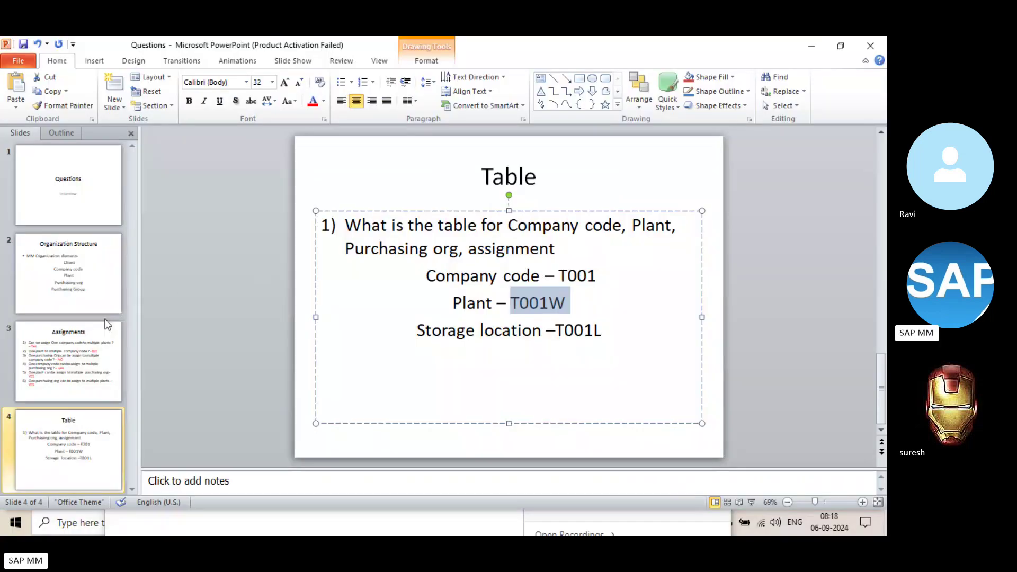
{"action": "left_click", "coordinate": [105, 324]}
{"action": "left_click", "coordinate": [410, 412]}
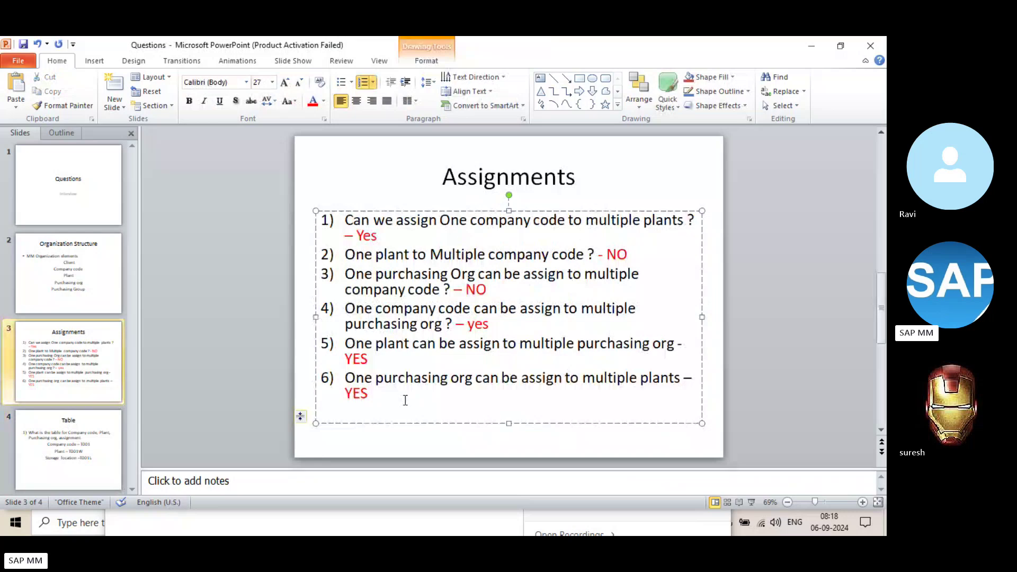
{"action": "key", "text": "Return"}
{"action": "type", "text": "Storage"}
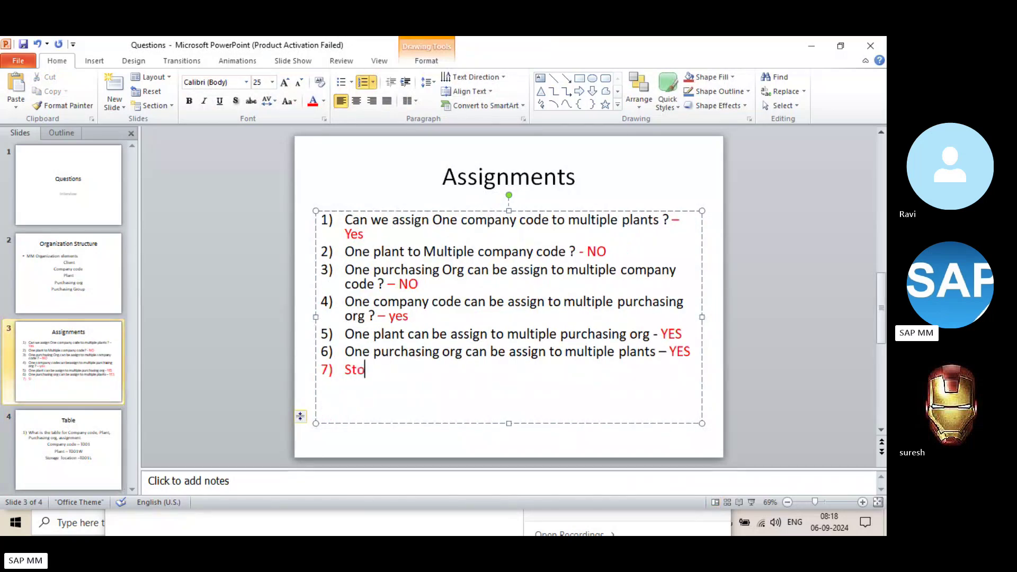
{"action": "key", "text": "BackSpace"}
{"action": "key", "text": "BackSpace"}
{"action": "key", "text": "BackSpace"}
{"action": "key", "text": "BackSpace"}
{"action": "key", "text": "BackSpace"}
{"action": "key", "text": "BackSpace"}
{"action": "key", "text": "BackSpace"}
{"action": "key", "text": "BackSpace"}
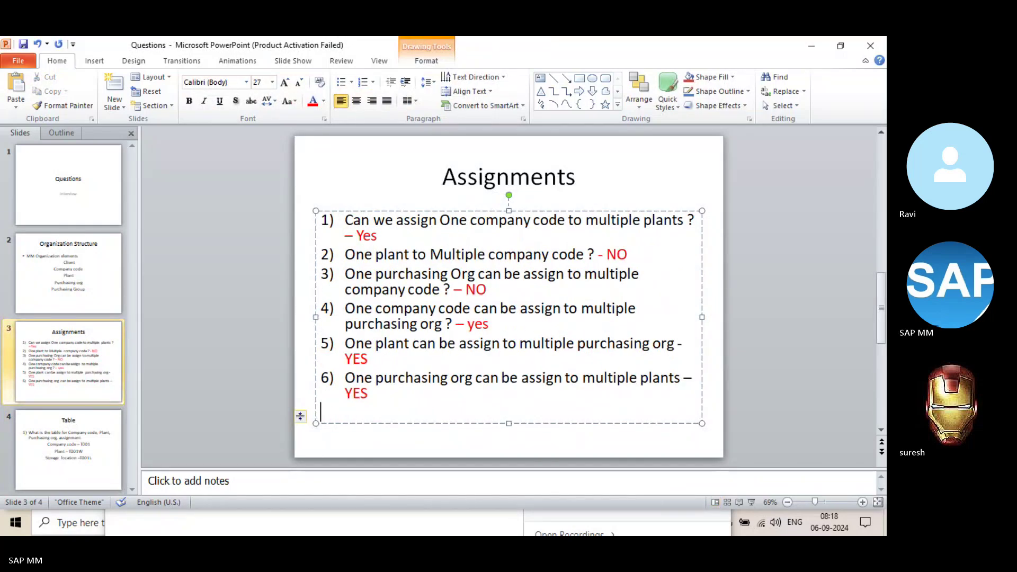
Add item 7 to the Assignments list, reading "7) Storage location code can be use for multiple times to maintain under different plants"
{"action": "type", "text": "7"}
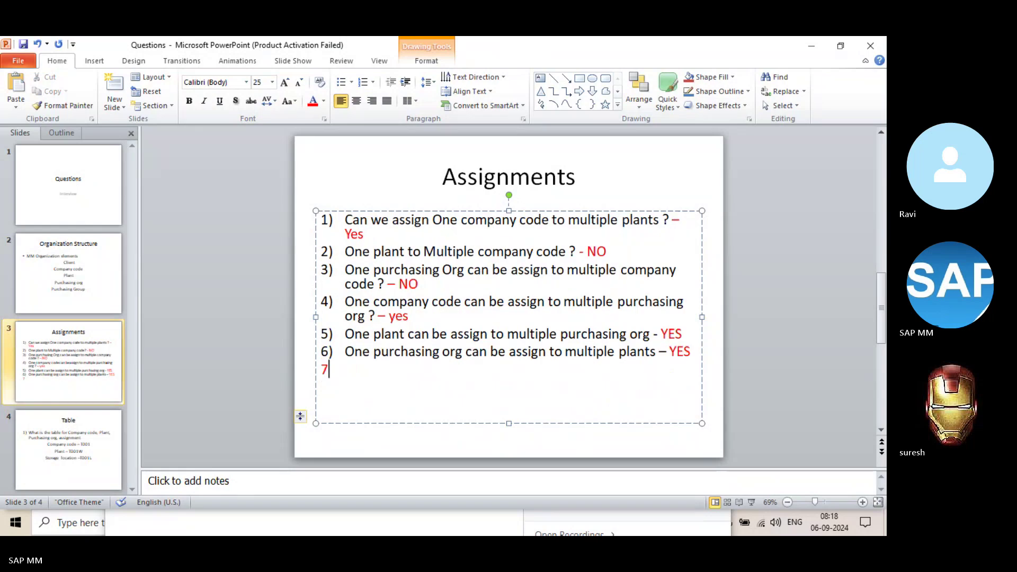
{"action": "type", "text": ") Storage lcoatio"}
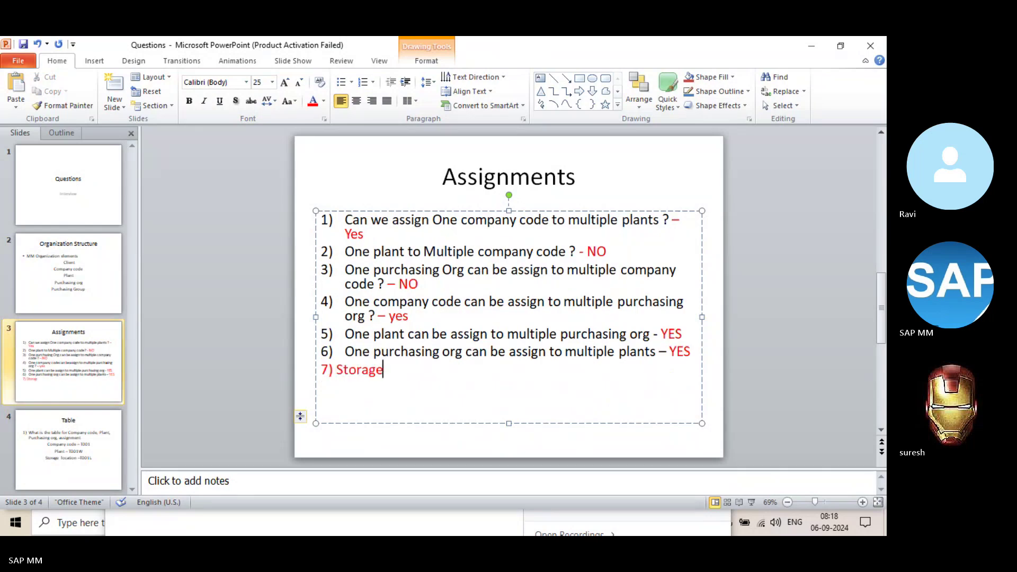
{"action": "key", "text": "BackSpace"}
{"action": "key", "text": "BackSpace"}
{"action": "key", "text": "BackSpace"}
{"action": "key", "text": "BackSpace"}
{"action": "key", "text": "BackSpace"}
{"action": "key", "text": "BackSpace"}
{"action": "key", "text": "BackSpace"}
{"action": "type", "text": "location can be"}
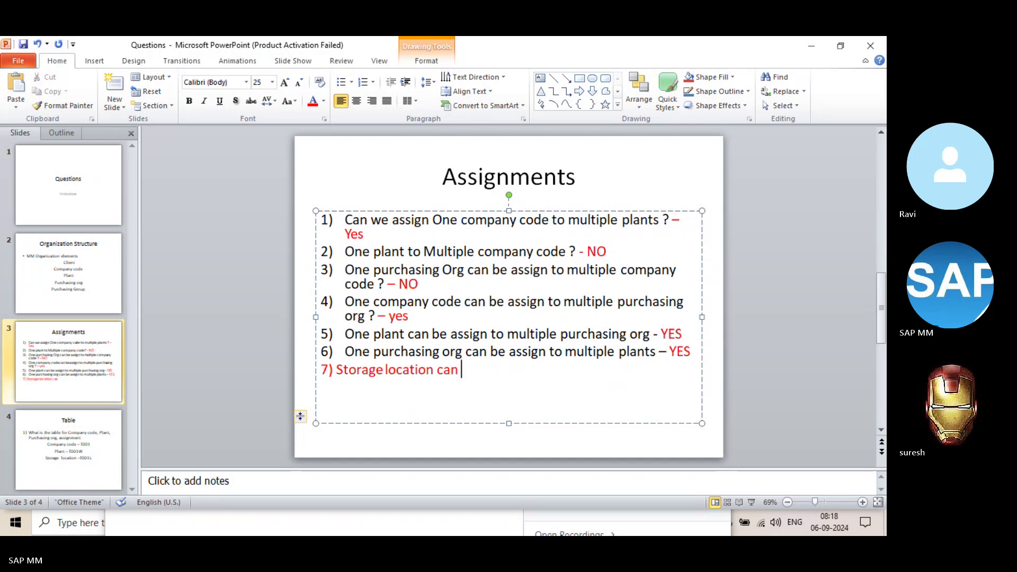
{"action": "key", "text": "BackSpace"}
{"action": "key", "text": "BackSpace"}
{"action": "key", "text": "BackSpace"}
{"action": "key", "text": "BackSpace"}
{"action": "key", "text": "BackSpace"}
{"action": "type", "text": "ode can be u"}
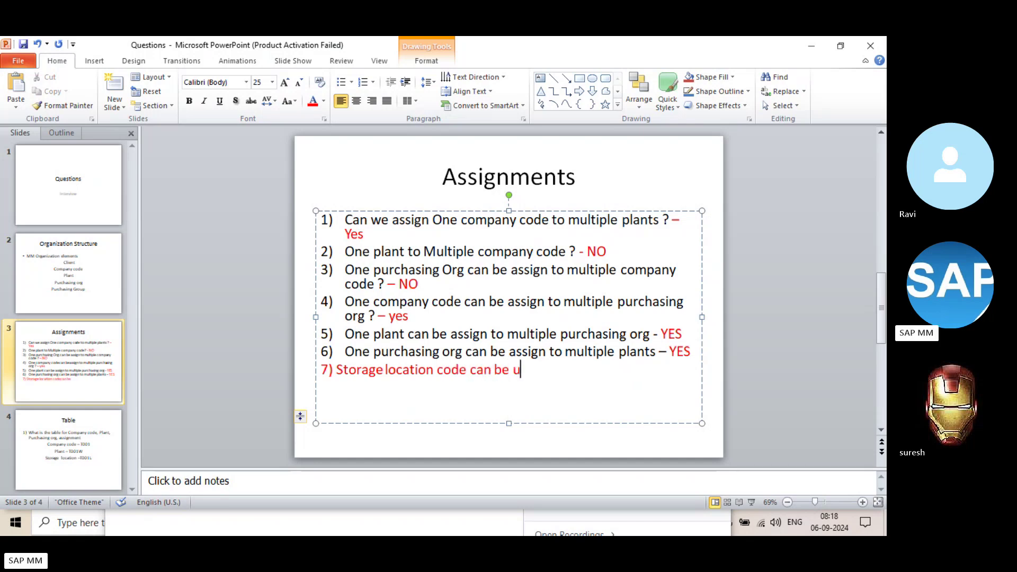
{"action": "type", "text": "se for multi"}
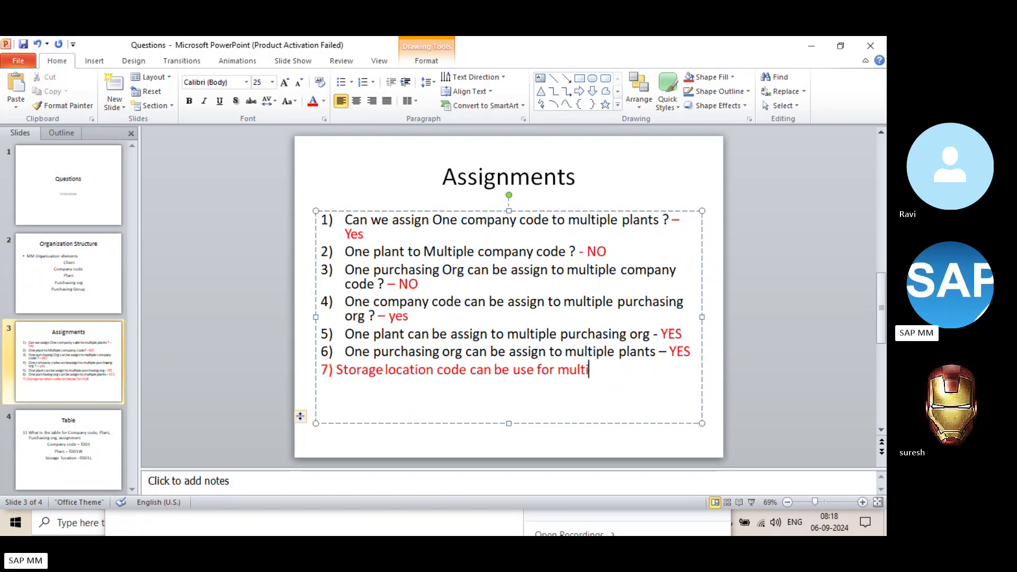
{"action": "type", "text": "ple times "}
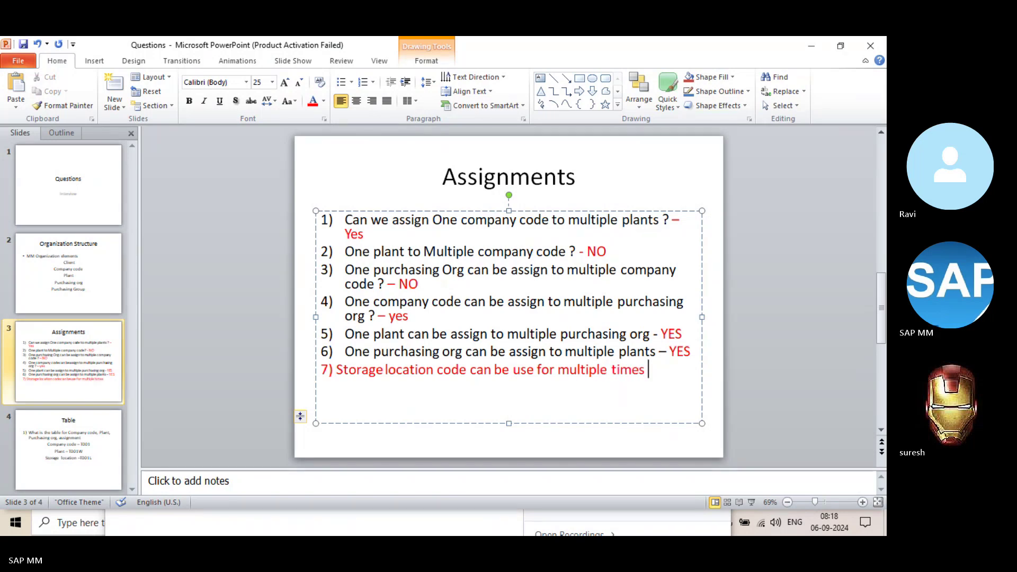
{"action": "type", "text": "to"}
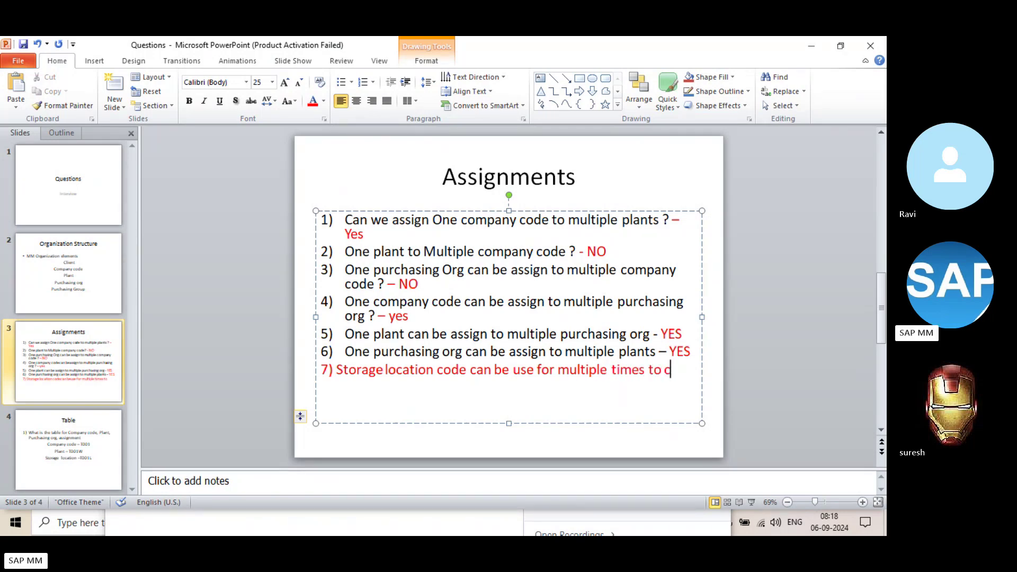
{"action": "type", "text": " maint"}
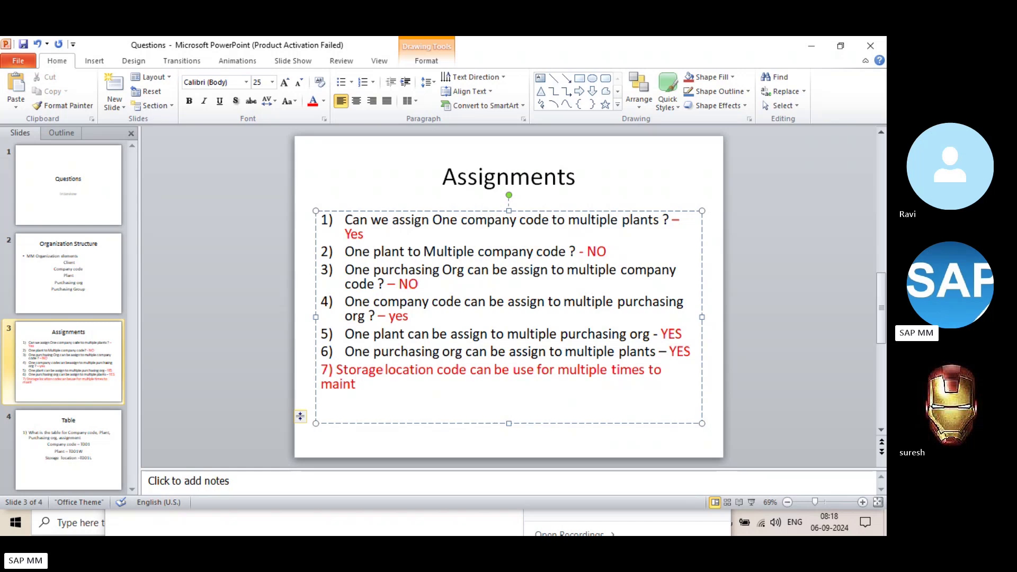
{"action": "type", "text": "ain under "}
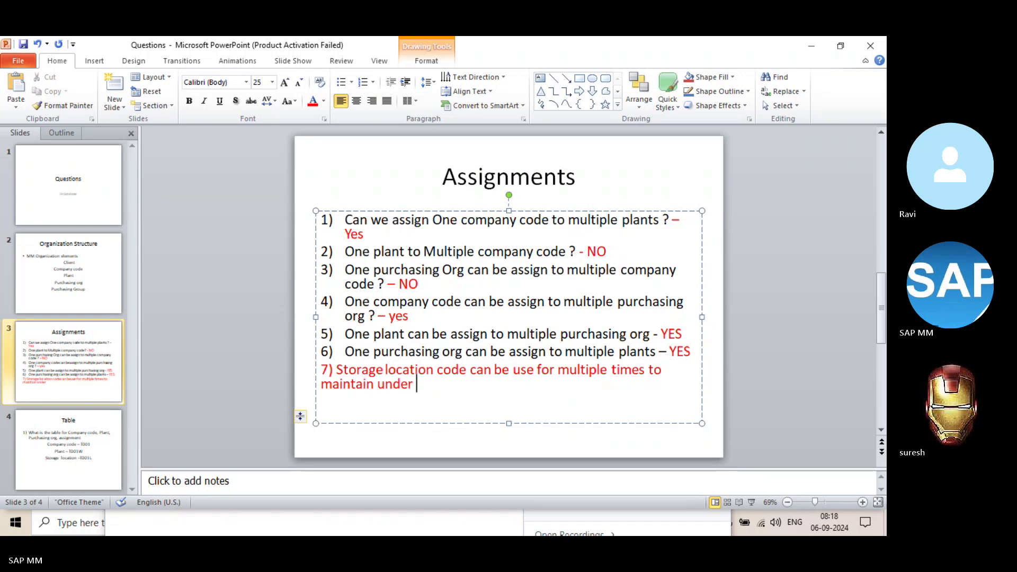
{"action": "type", "text": "different pla"}
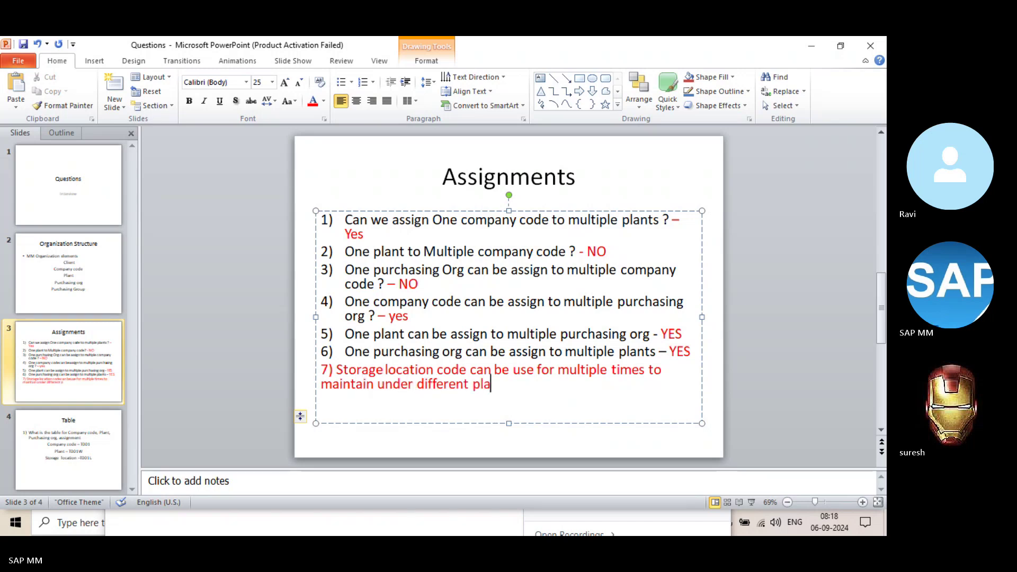
{"action": "type", "text": "nts"}
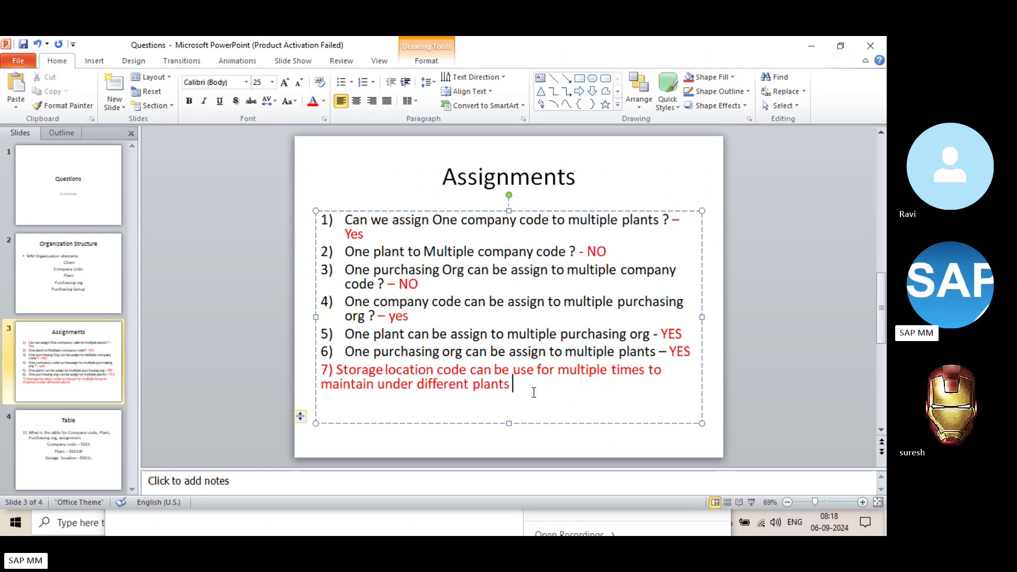
Color the item 7 text black, and place the cursor below the storage location line on the Table slide
{"action": "left_click_drag", "start_coordinate": [530, 383], "coordinate": [321, 370]}
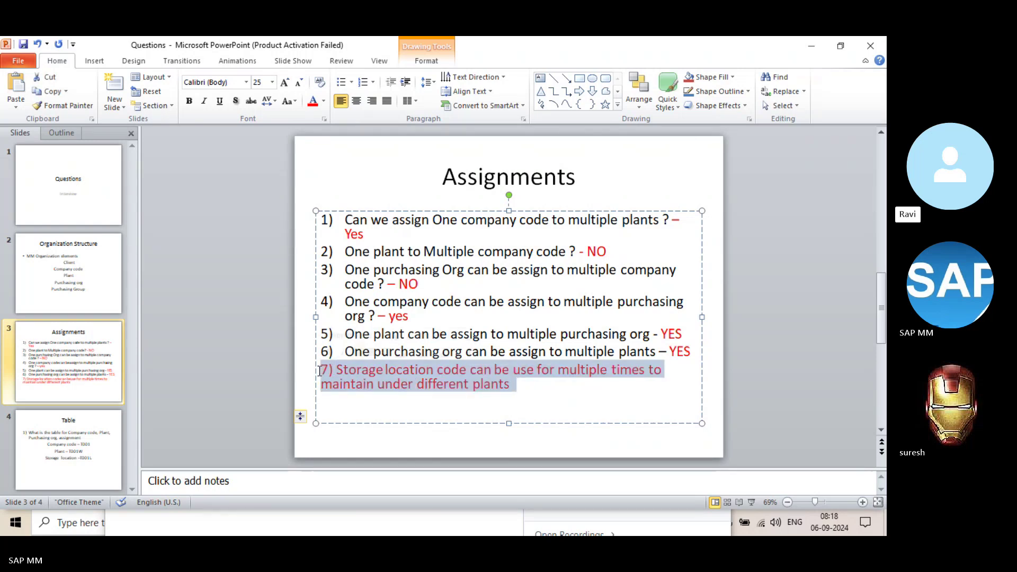
{"action": "left_click", "coordinate": [324, 101]}
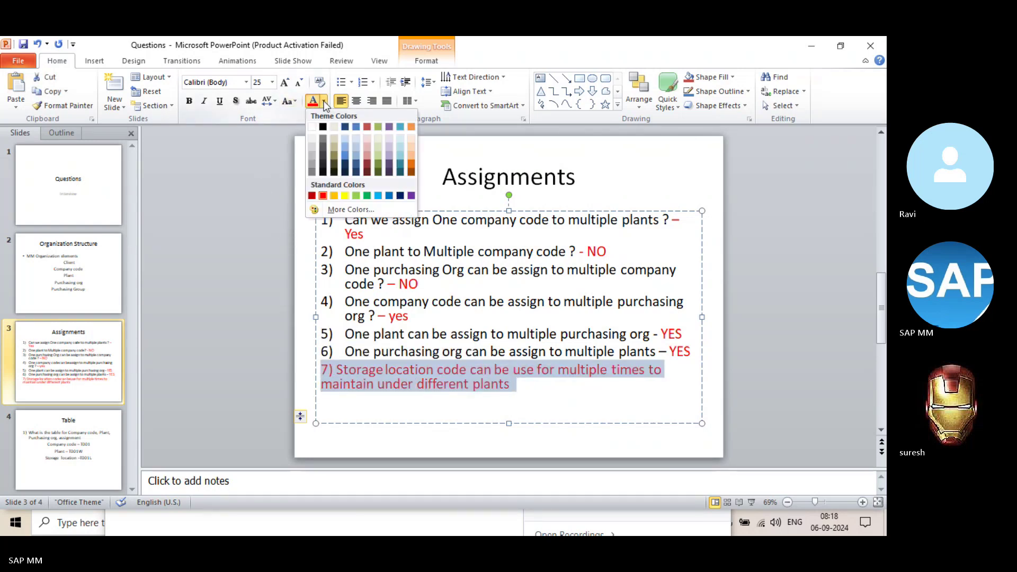
{"action": "left_click", "coordinate": [323, 129]}
{"action": "left_click", "coordinate": [523, 379]}
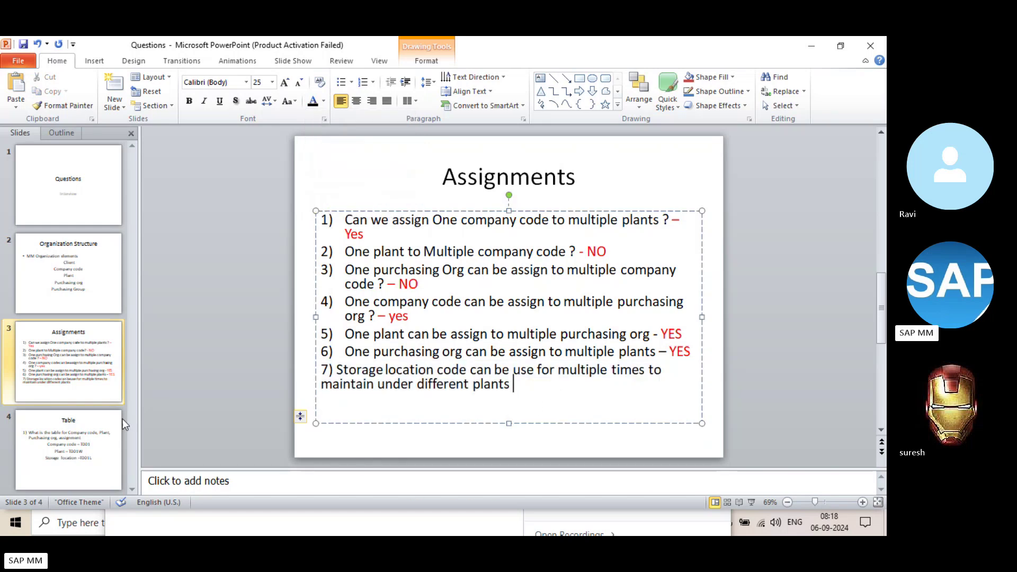
{"action": "left_click", "coordinate": [88, 440]}
{"action": "left_click", "coordinate": [535, 352]}
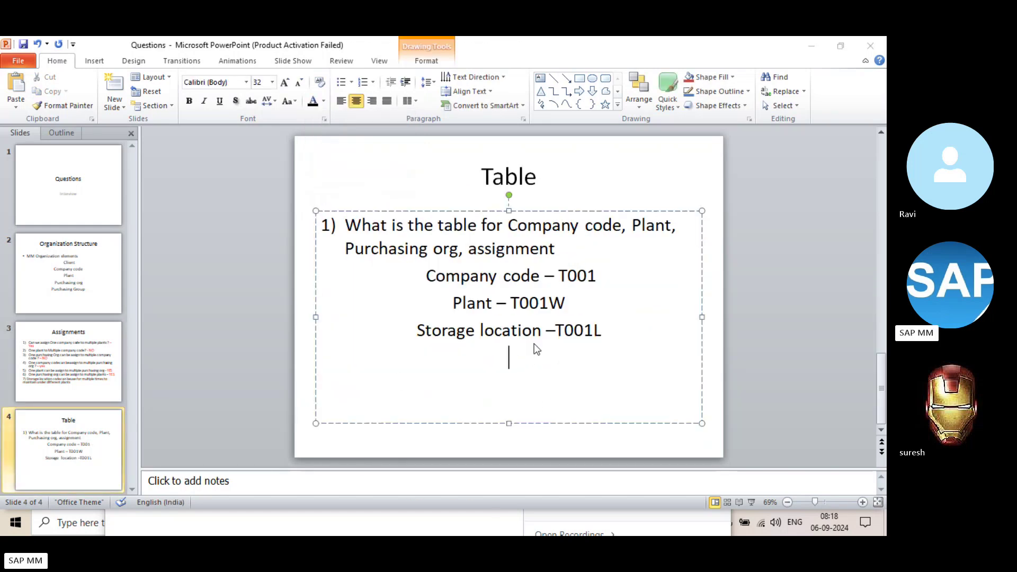
Switch to SAP, take the table name T001L from the storage locations view name, and load that table in General Table Display
{"action": "key", "text": "alt+Tab"}
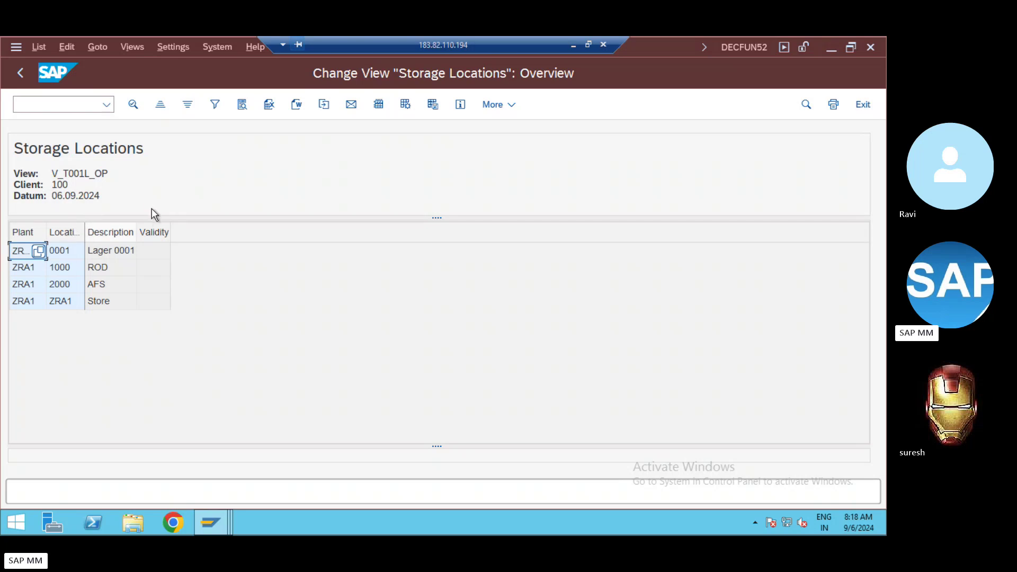
{"action": "left_click_drag", "start_coordinate": [63, 172], "coordinate": [86, 172]}
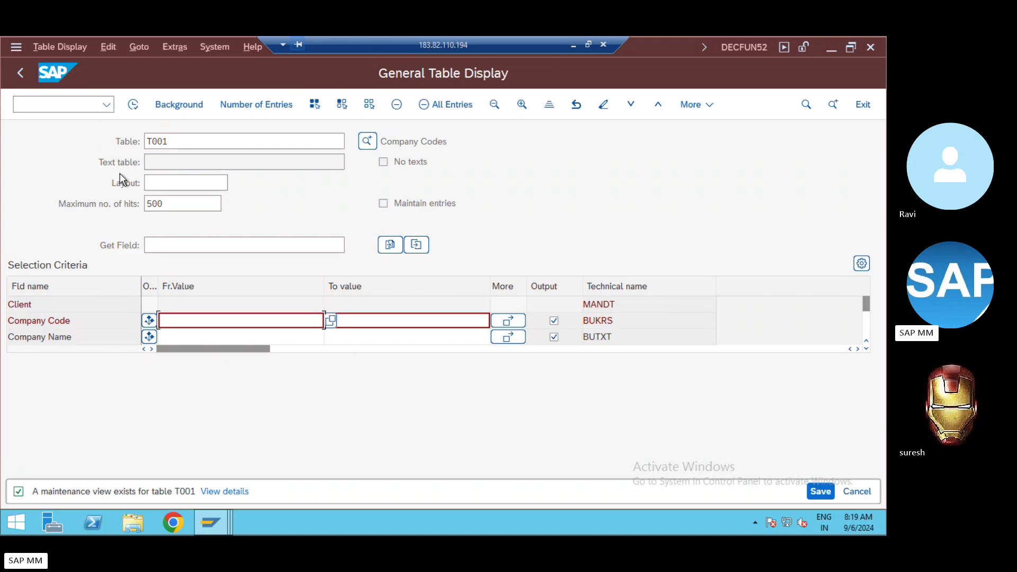
{"action": "left_click", "coordinate": [175, 143]}
{"action": "left_click_drag", "start_coordinate": [175, 143], "coordinate": [134, 146]}
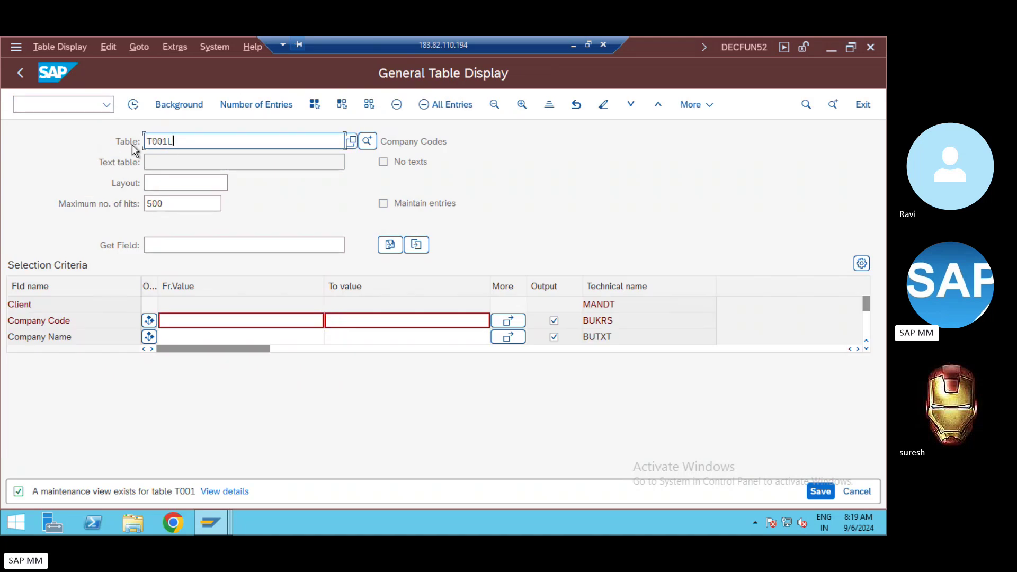
{"action": "key", "text": "Return"}
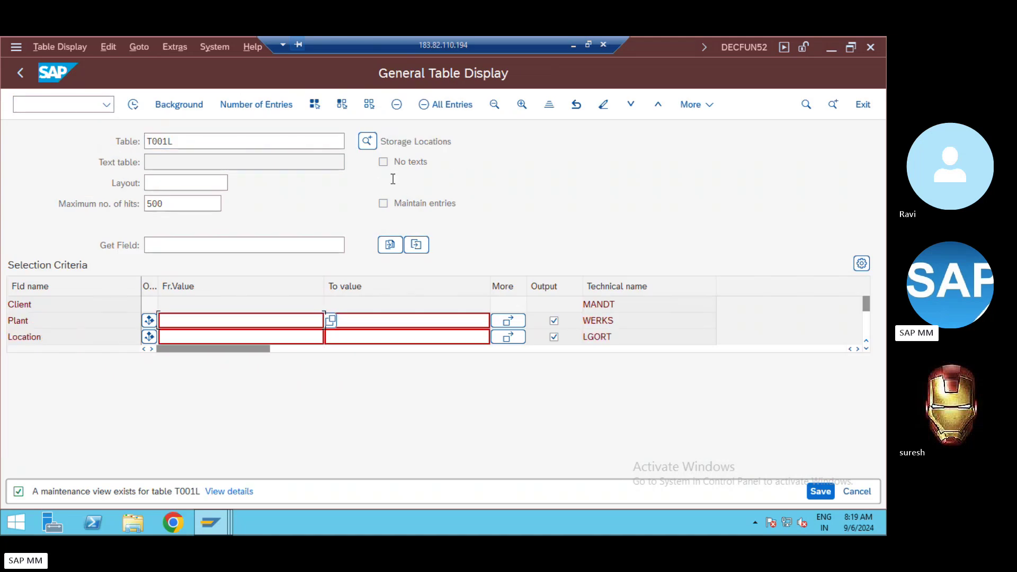
Leave the storage locations list and open the Maintain purchasing organization activity in the IMG structure
{"action": "left_click", "coordinate": [20, 78]}
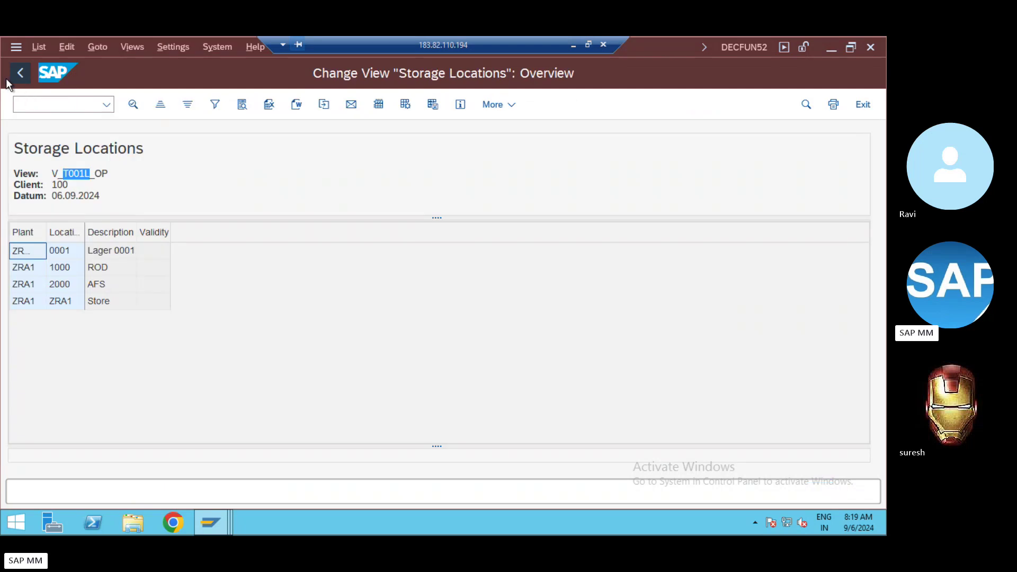
{"action": "left_click", "coordinate": [20, 72]}
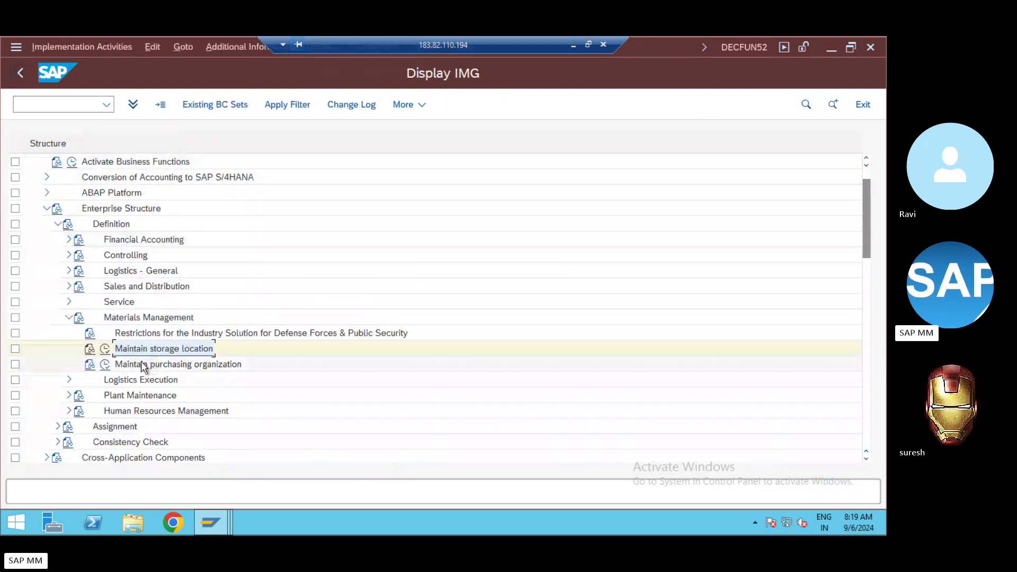
{"action": "left_click", "coordinate": [105, 366]}
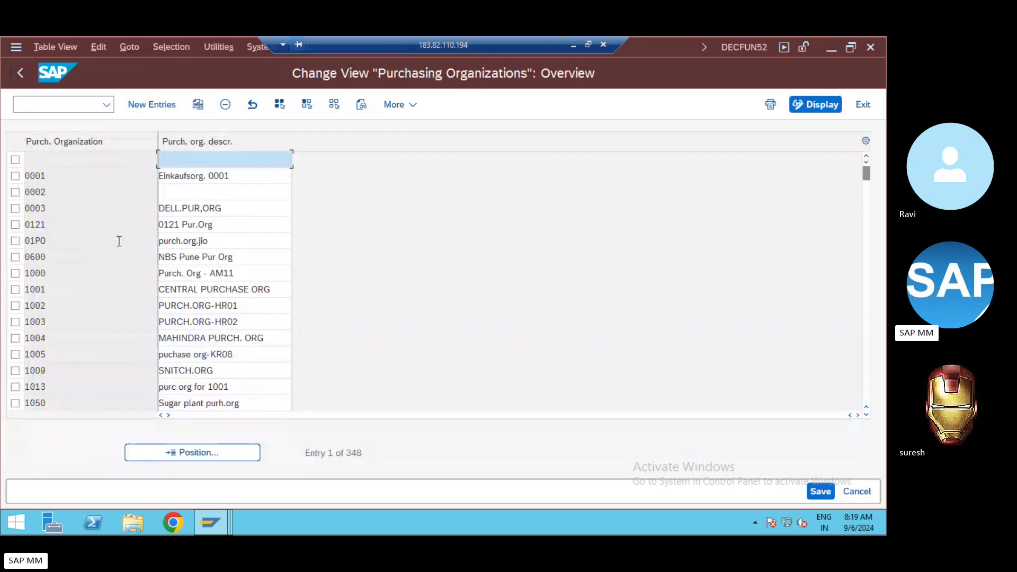
Display the print list of the purchasing organizations overview and copy the table name T024E from its view name
{"action": "left_click", "coordinate": [57, 48]}
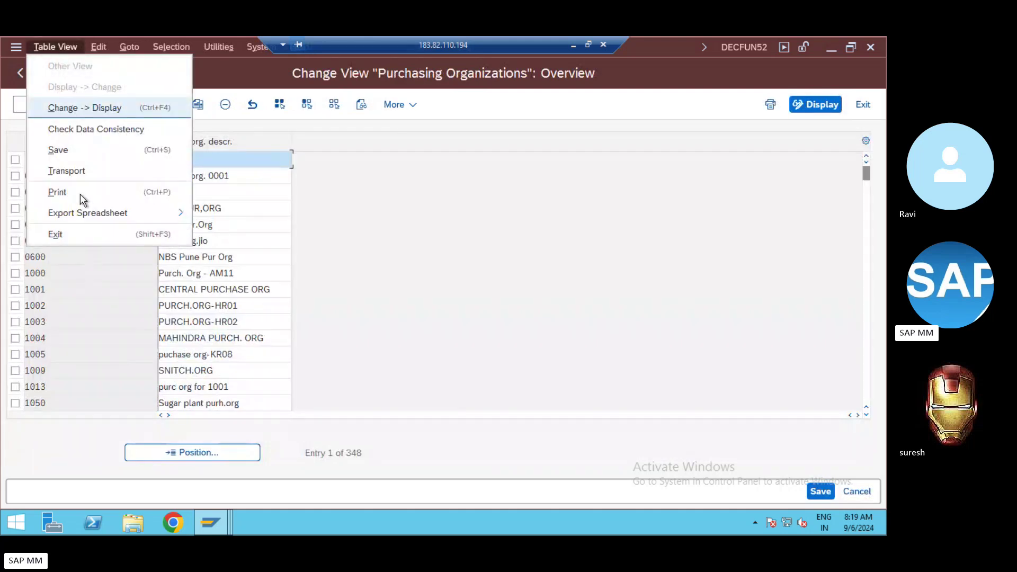
{"action": "left_click", "coordinate": [81, 192]}
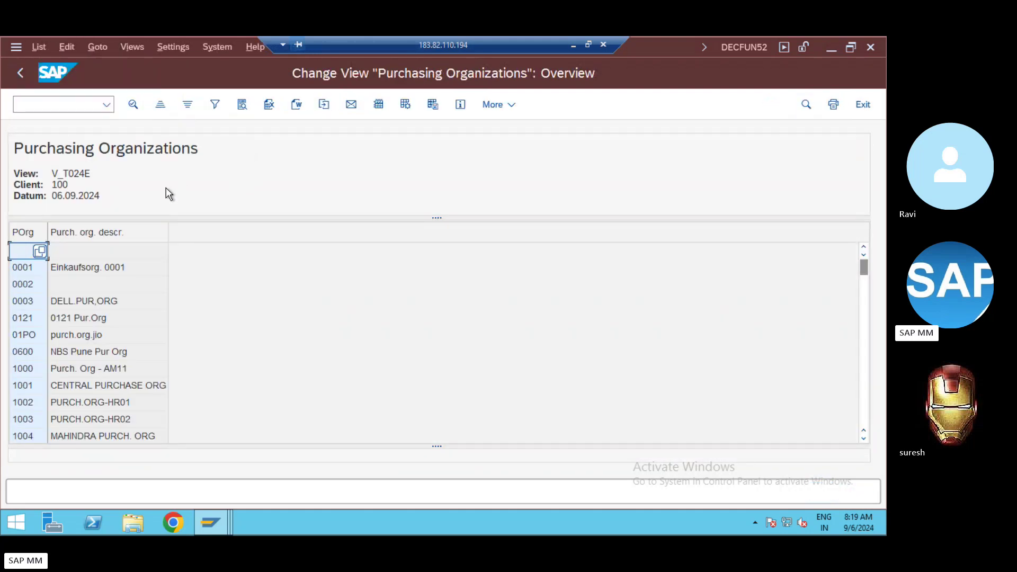
{"action": "left_click_drag", "start_coordinate": [67, 173], "coordinate": [90, 175]}
{"action": "key", "text": "ctrl+c"}
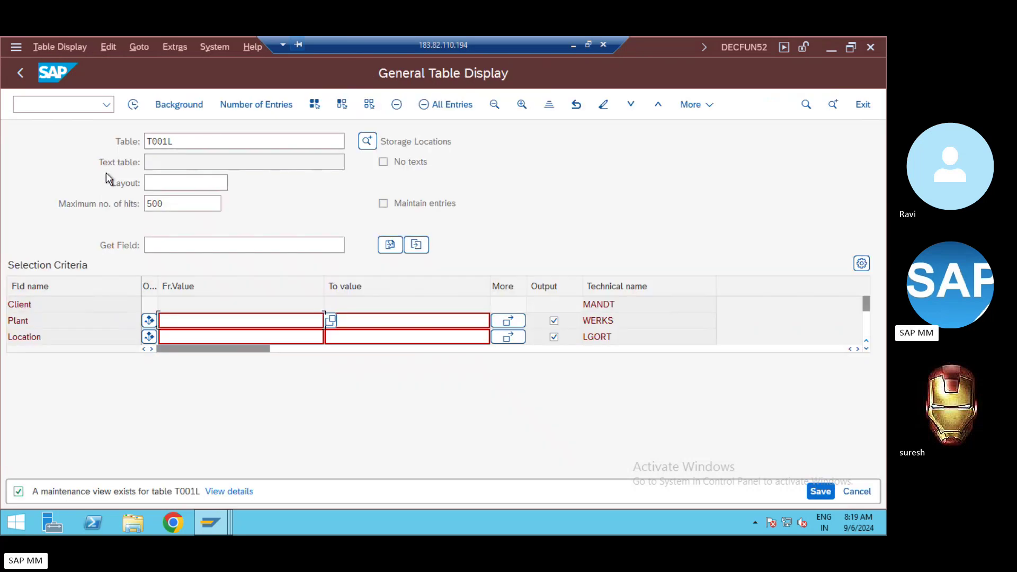
Replace the table in General Table Display with T024E and load its selection fields
{"action": "left_click", "coordinate": [189, 141]}
{"action": "left_click_drag", "start_coordinate": [186, 142], "coordinate": [106, 143]}
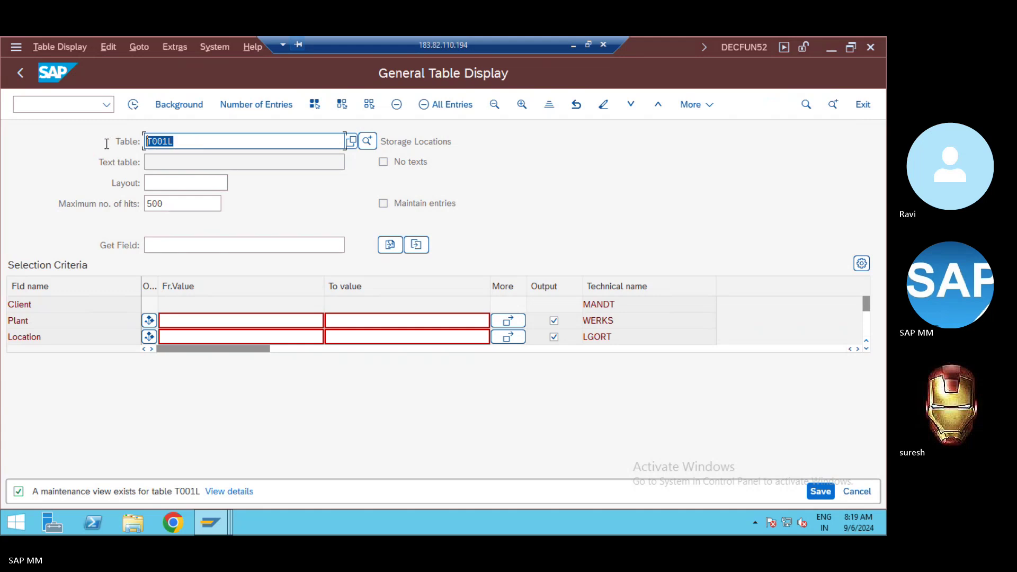
{"action": "key", "text": "ctrl+v"}
{"action": "key", "text": "Return"}
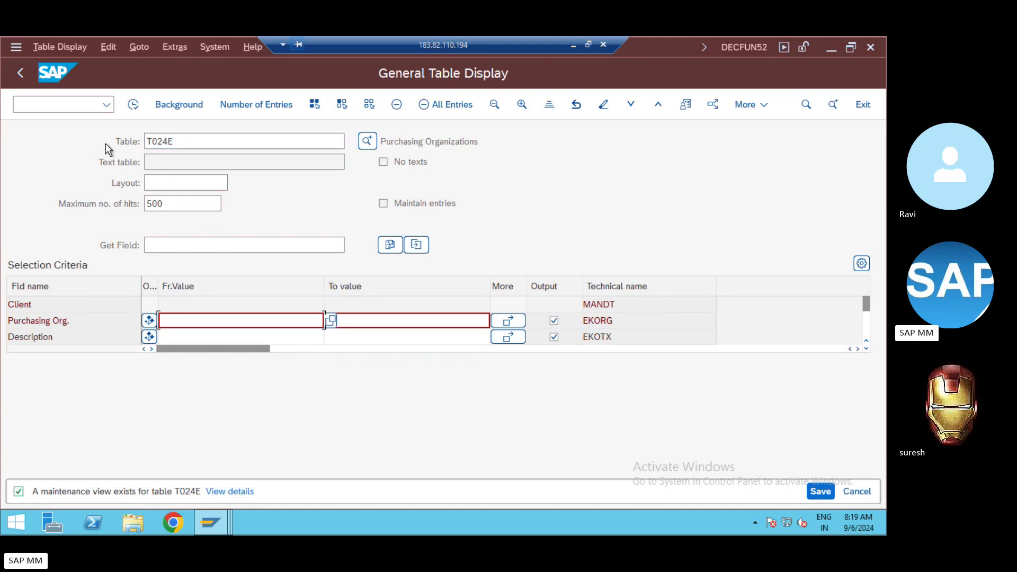
Switch to PowerPoint and add the line "Purchasing org – T024E" below the storage location on the Table slide
{"action": "key", "text": "alt+Tab"}
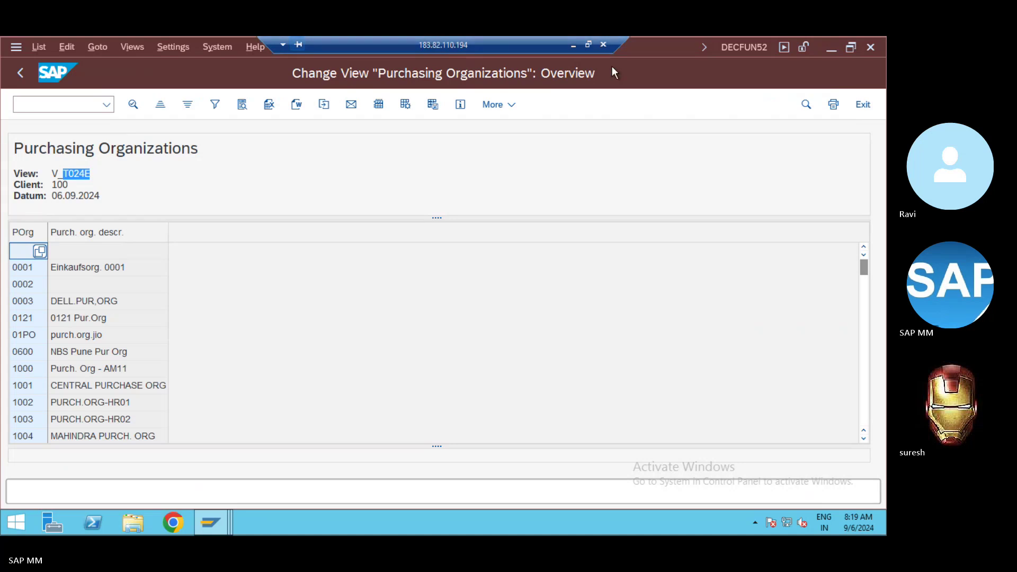
{"action": "left_click", "coordinate": [573, 46]}
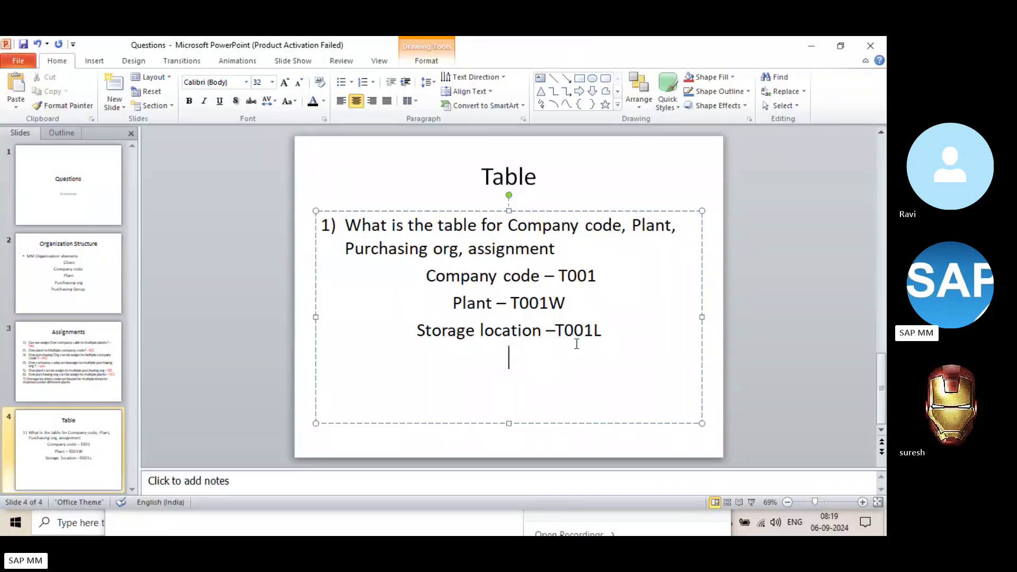
{"action": "type", "text": "Purcha"}
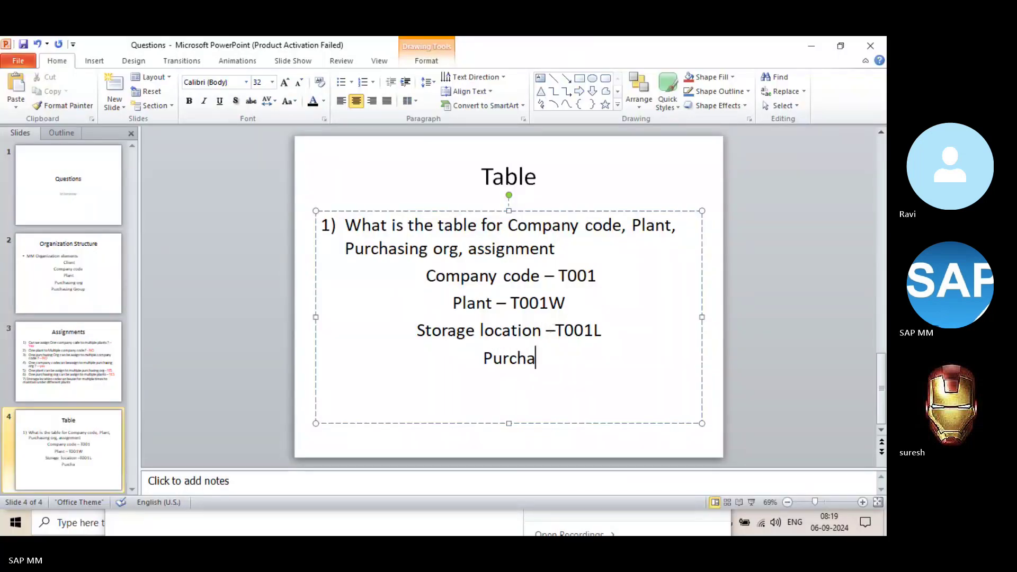
{"action": "type", "text": "sing org "}
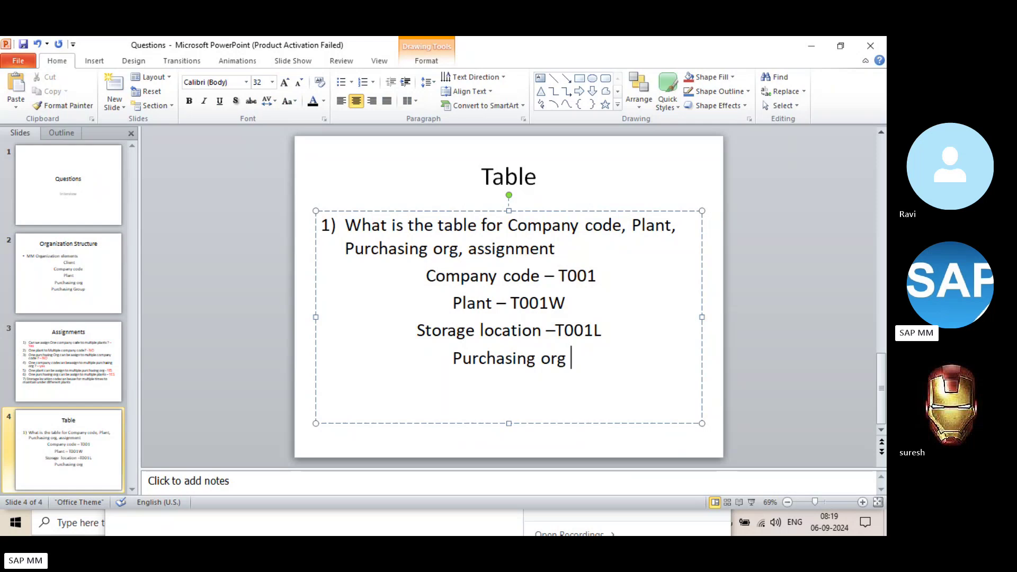
{"action": "type", "text": "- T"}
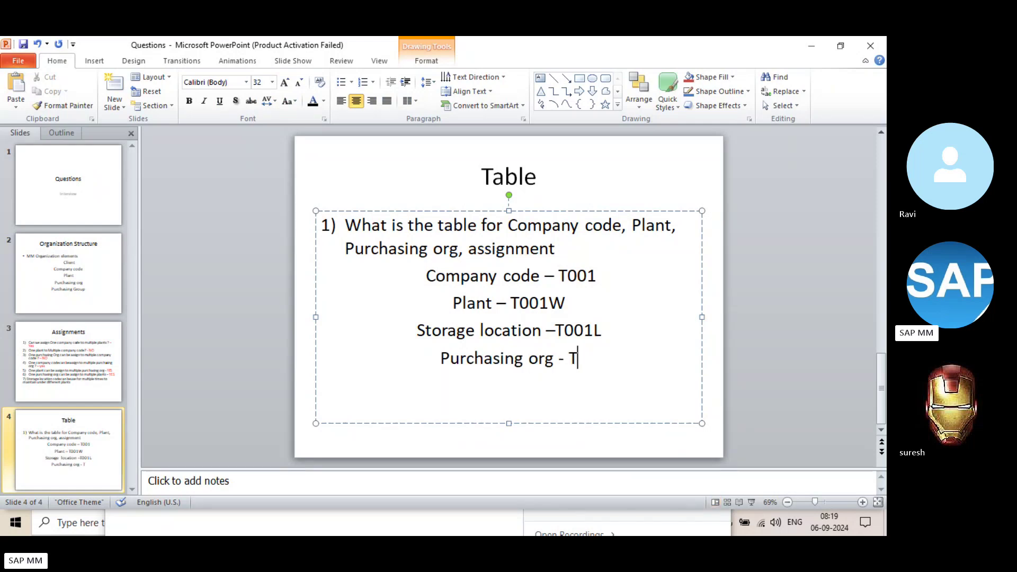
{"action": "type", "text": "024E"}
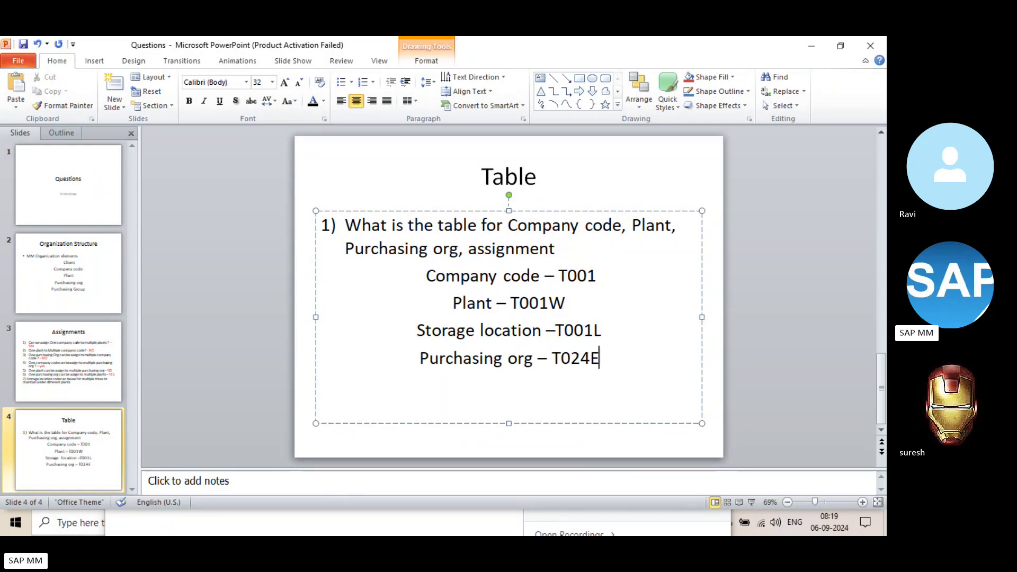
Switch back to SAP and leave the print list of the purchasing organizations
{"action": "key", "text": "alt+Tab"}
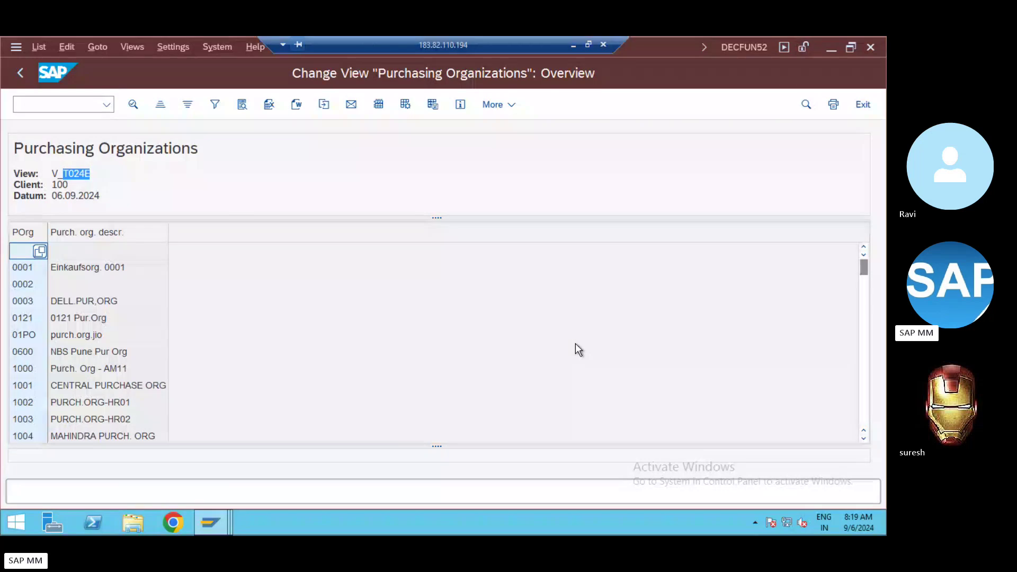
{"action": "key", "text": "alt+Tab"}
{"action": "key", "text": "alt+Tab"}
{"action": "key", "text": "alt+Tab"}
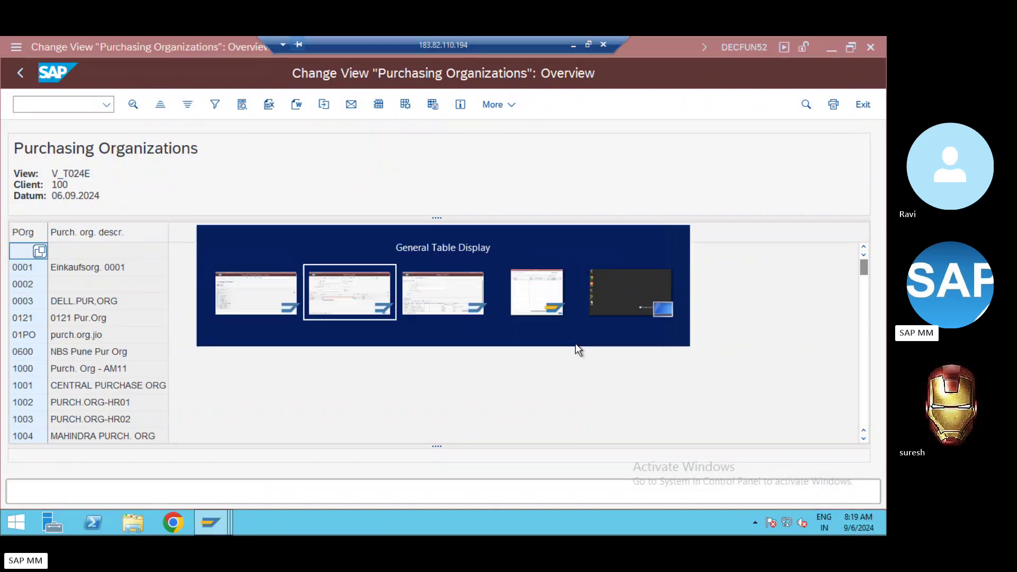
{"action": "key", "text": "alt+Tab"}
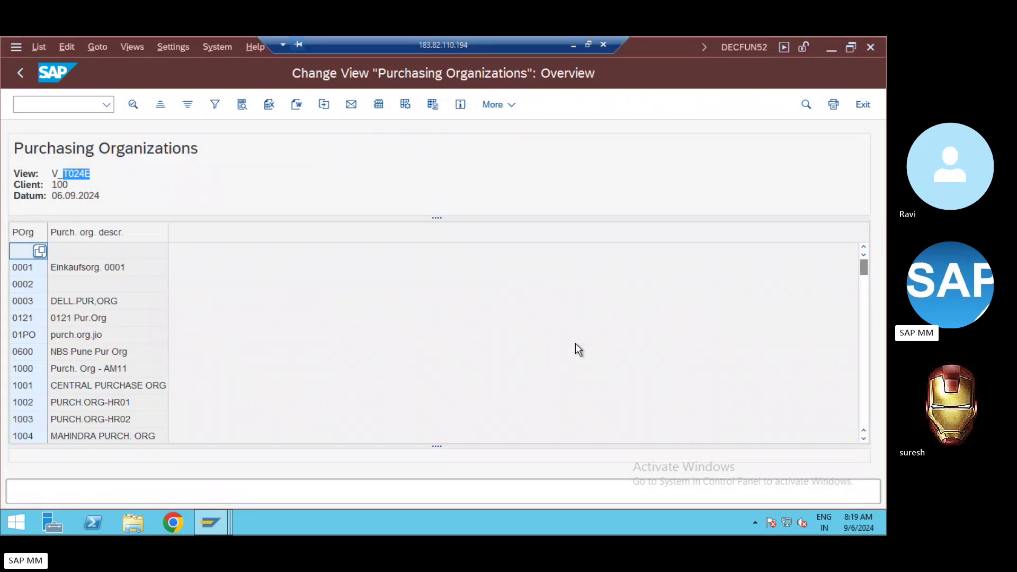
{"action": "left_click", "coordinate": [21, 72]}
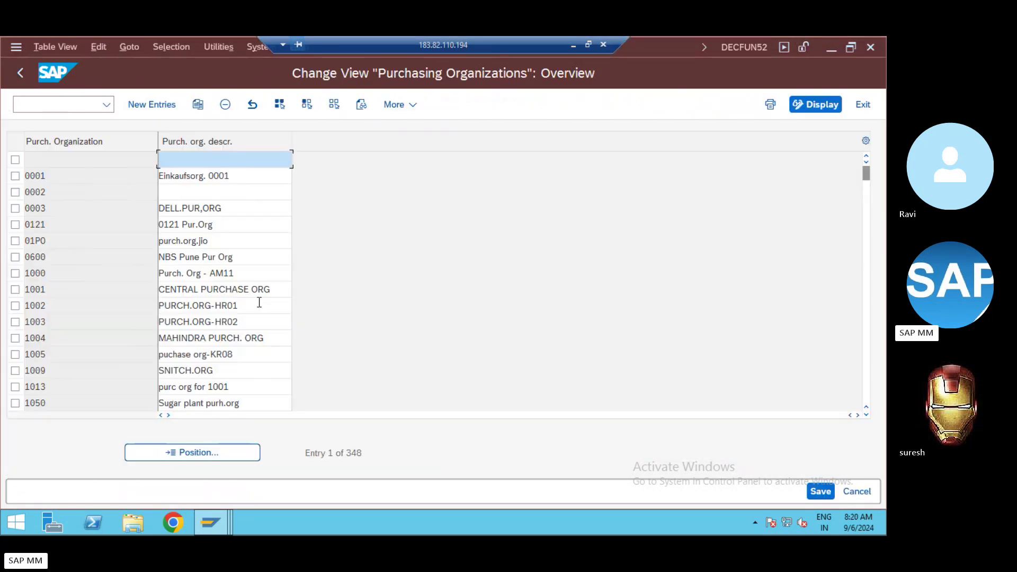
Look through the open SAP sessions, then leave the purchasing organizations overview for the IMG structure
{"action": "key", "text": "alt+Tab"}
{"action": "key", "text": "alt+Tab"}
{"action": "key", "text": "alt+Tab"}
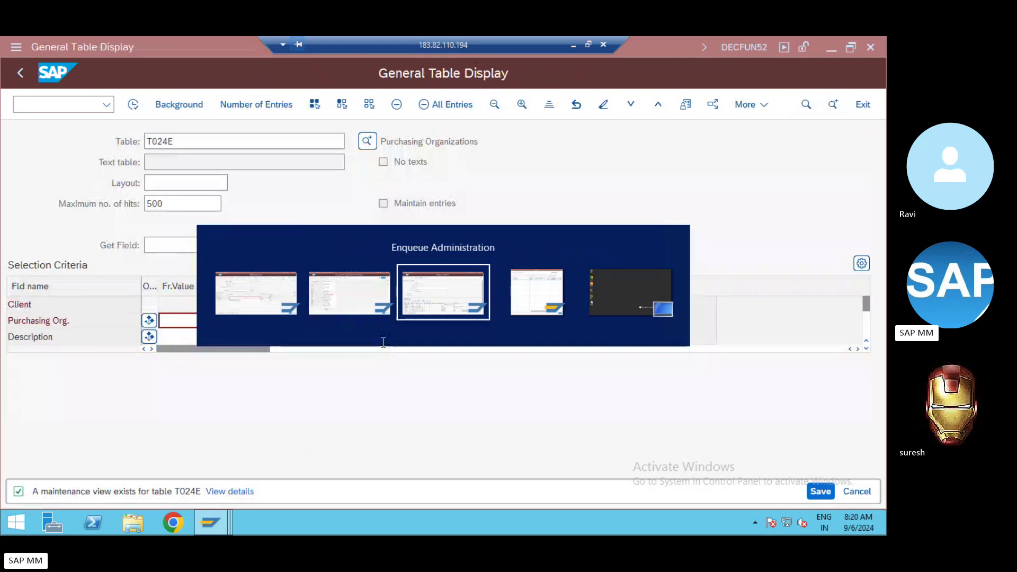
{"action": "key", "text": "alt+Tab"}
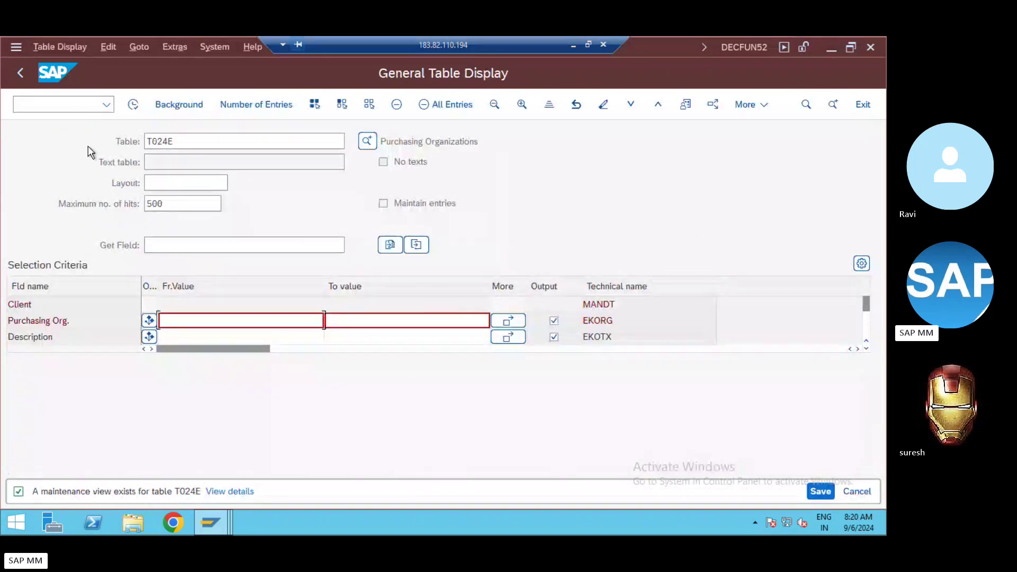
{"action": "key", "text": "alt+Tab"}
{"action": "key", "text": "alt+Tab"}
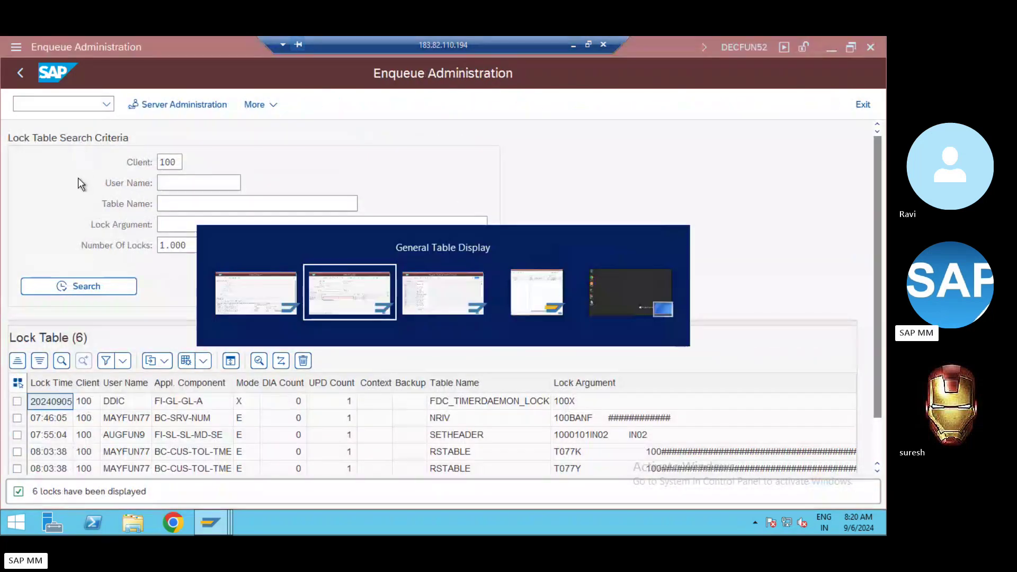
{"action": "key", "text": "alt+Tab"}
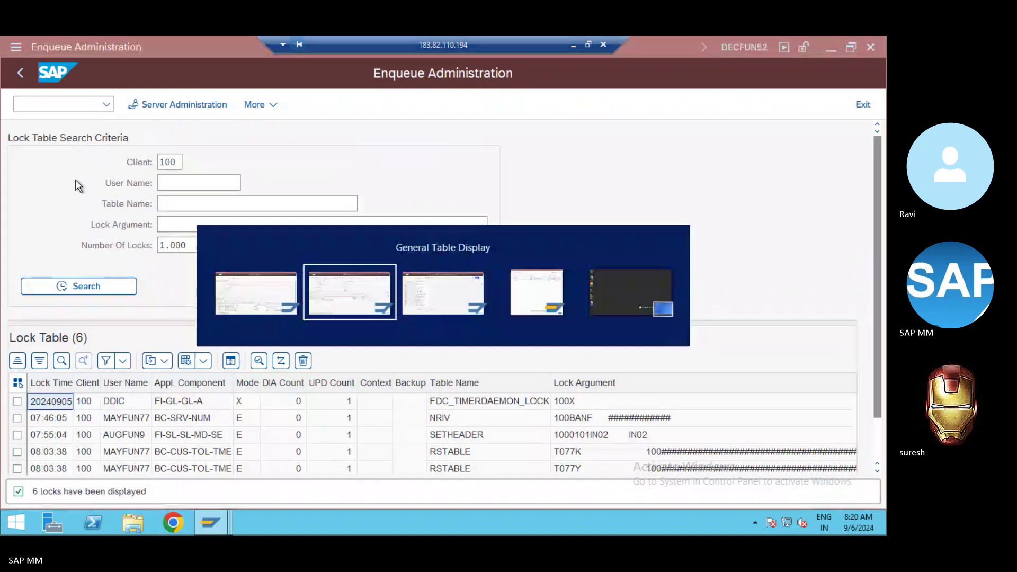
{"action": "left_click", "coordinate": [22, 77]}
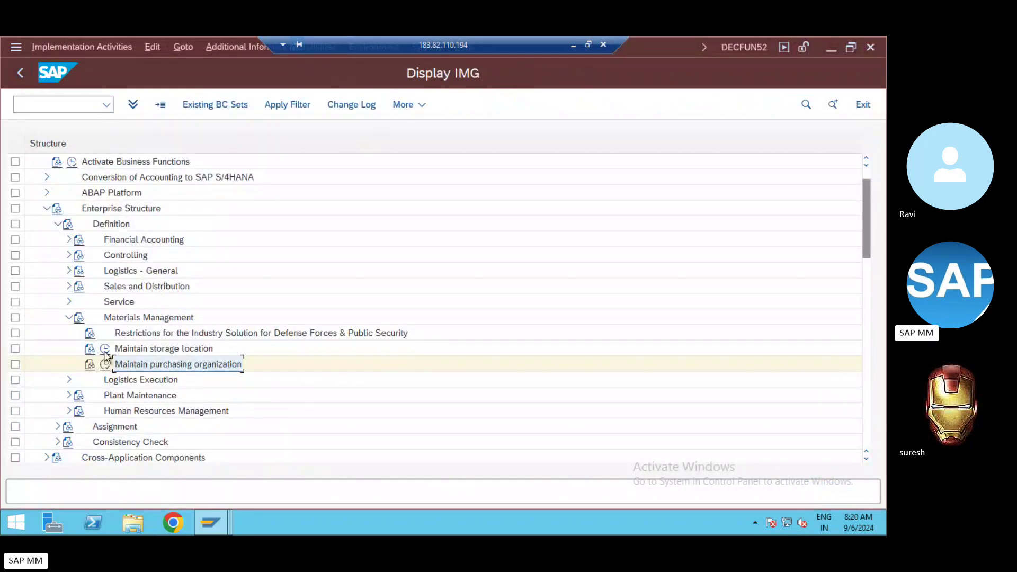
Collapse the Definition node and expand the Assignment node under Enterprise Structure
{"action": "left_click", "coordinate": [67, 379]}
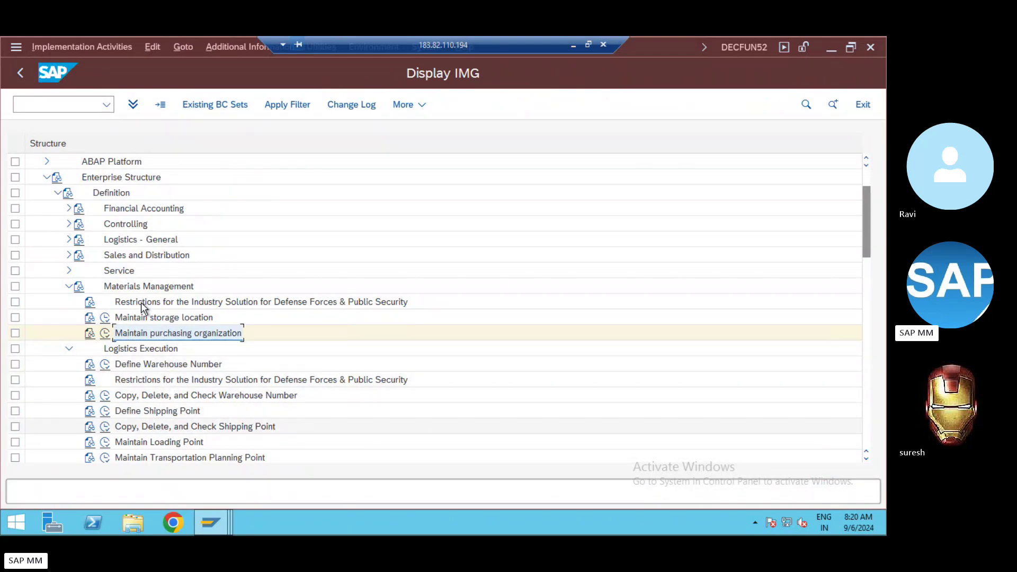
{"action": "left_click", "coordinate": [67, 349]}
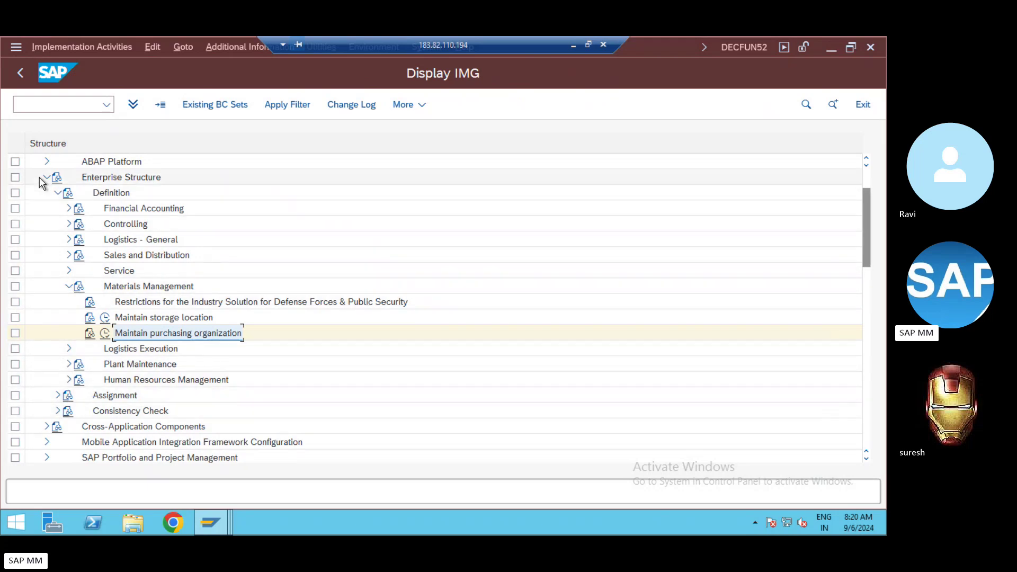
{"action": "left_click", "coordinate": [56, 193]}
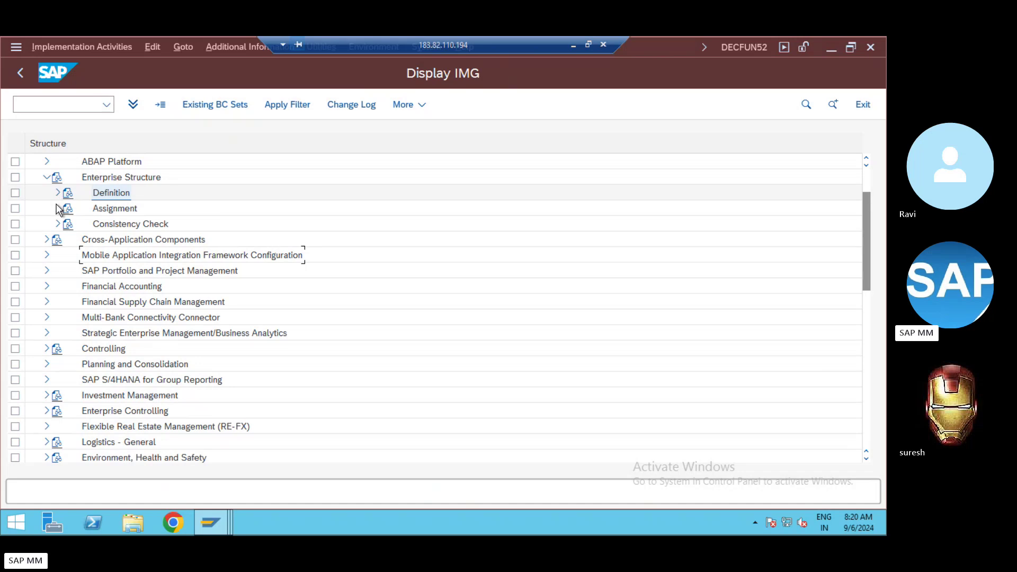
{"action": "left_click", "coordinate": [58, 208]}
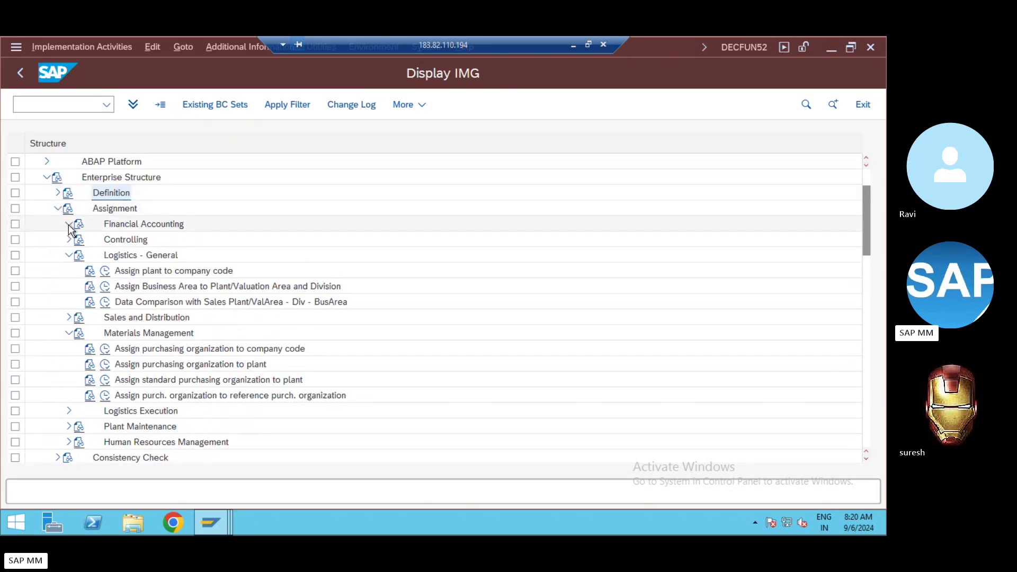
Examine the company code assignment activities under Financial Accounting and collapse that node again
{"action": "left_click", "coordinate": [68, 224]}
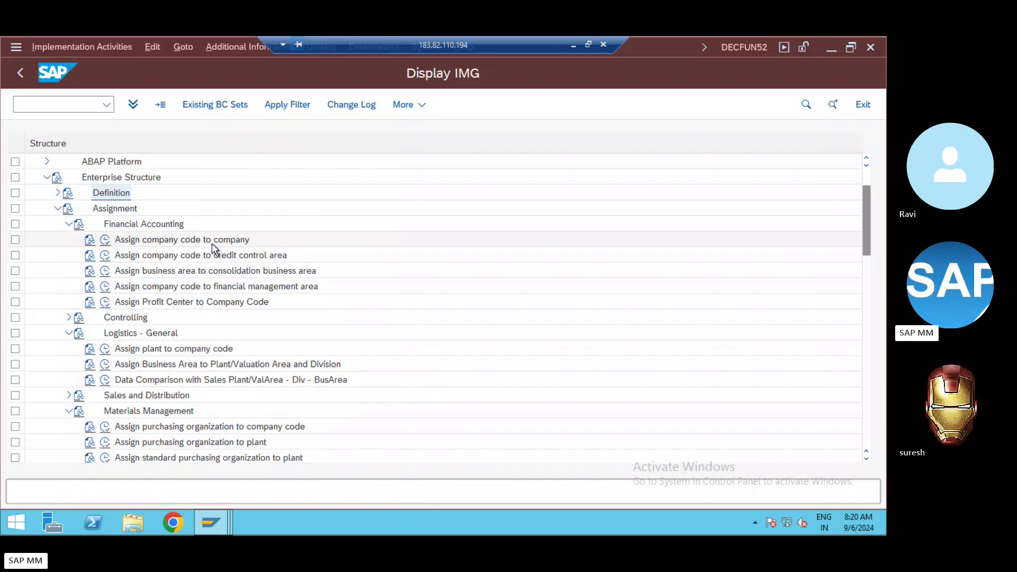
{"action": "left_click", "coordinate": [218, 269]}
{"action": "left_click", "coordinate": [220, 289]}
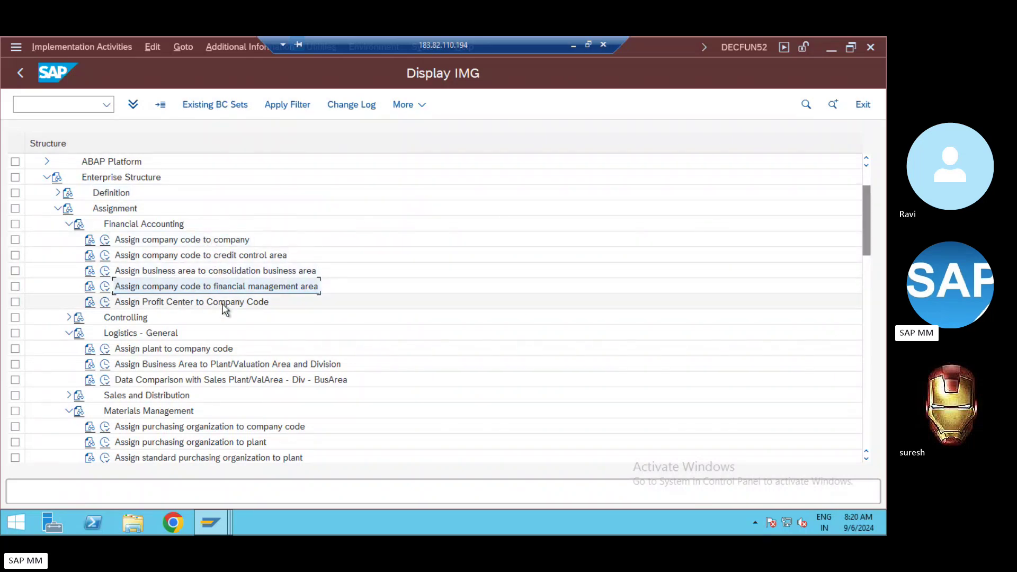
{"action": "left_click", "coordinate": [255, 302]}
{"action": "left_click", "coordinate": [210, 257]}
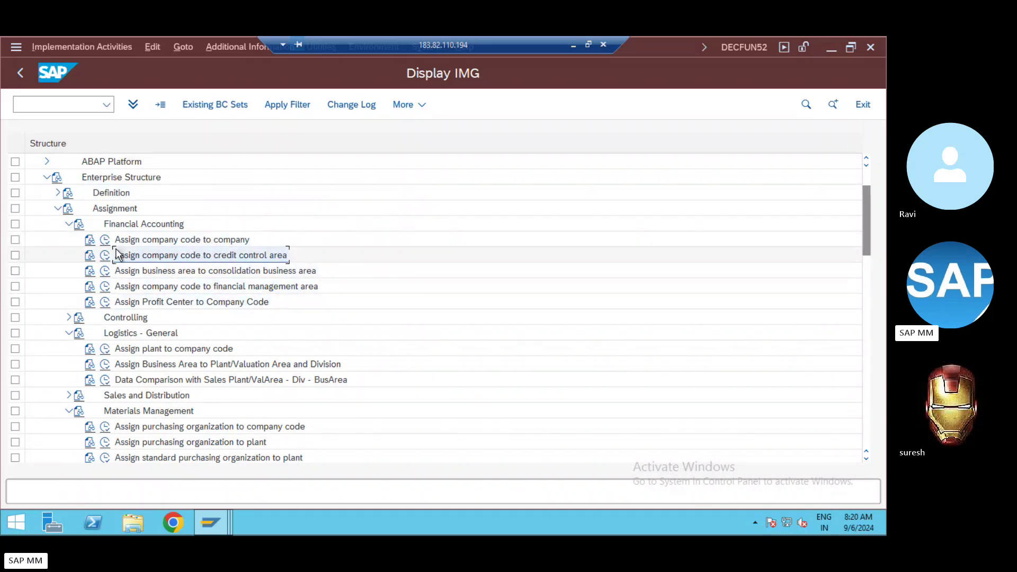
{"action": "left_click", "coordinate": [68, 224]}
Open the Assign plant to company code activity under Logistics - General and display its print list
{"action": "left_click", "coordinate": [166, 273]}
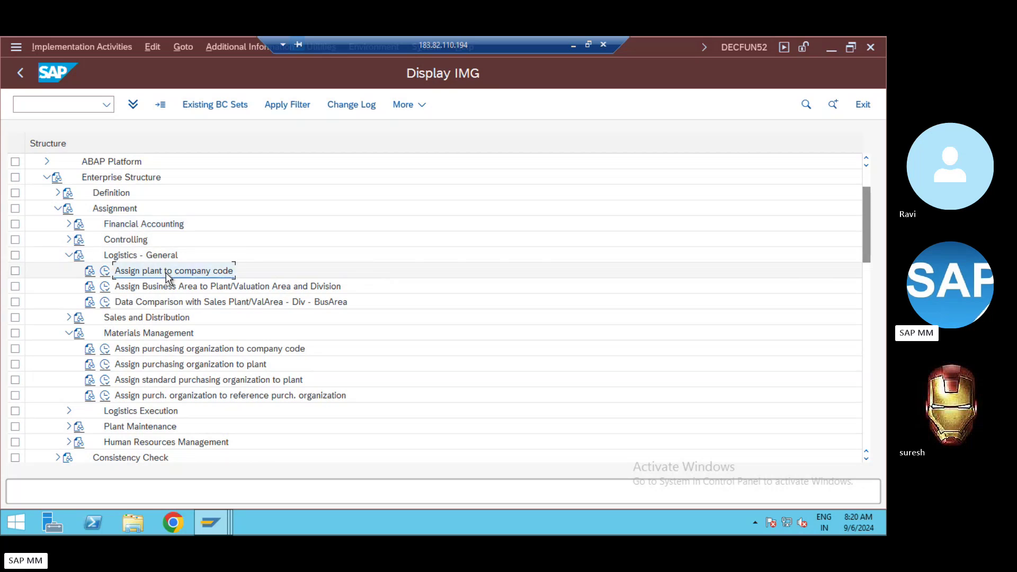
{"action": "left_click", "coordinate": [105, 271]}
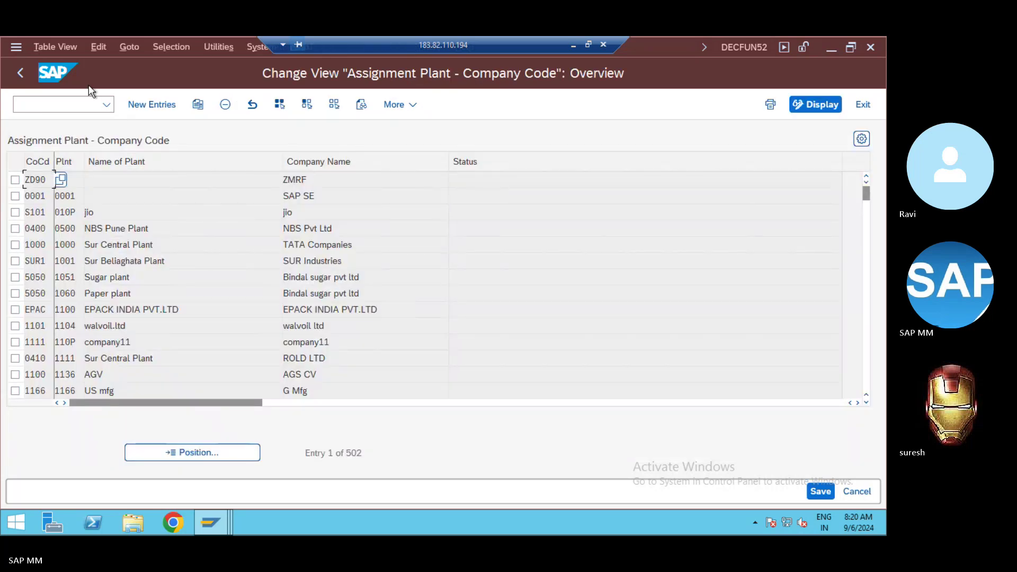
{"action": "left_click", "coordinate": [45, 47]}
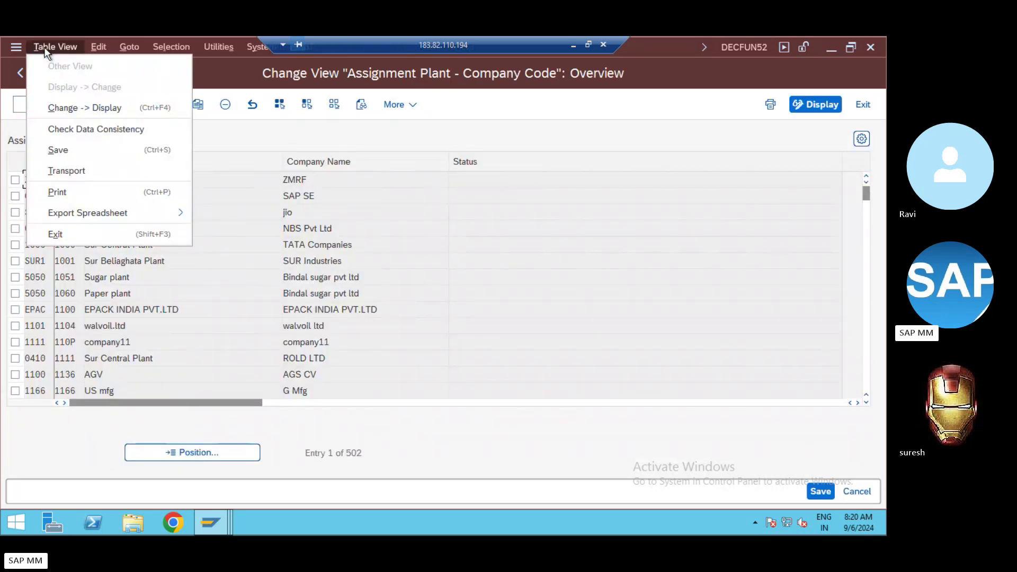
{"action": "left_click", "coordinate": [87, 188]}
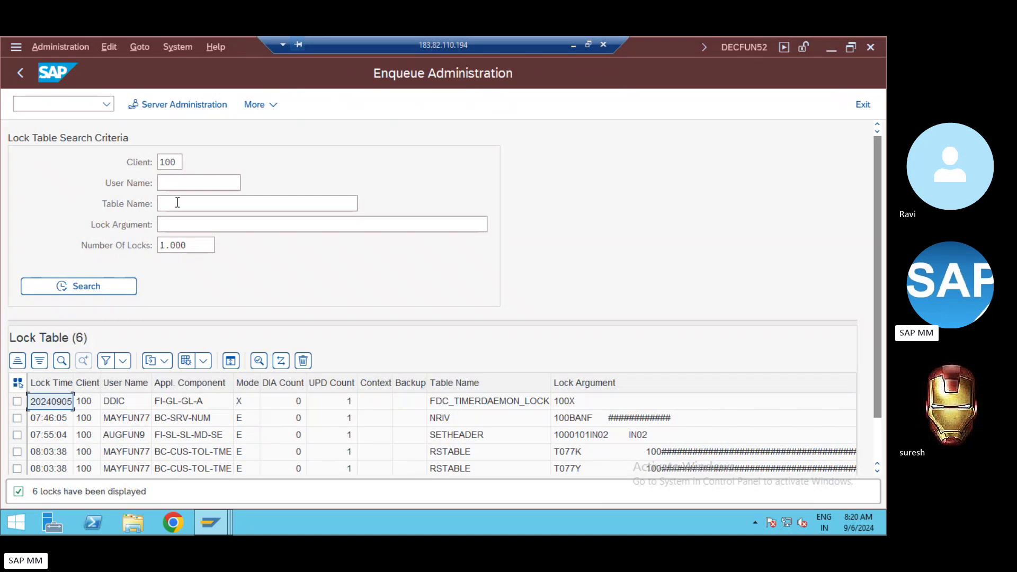
Replace the table in General Table Display with T001K and load its selection fields
{"action": "left_click", "coordinate": [176, 182]}
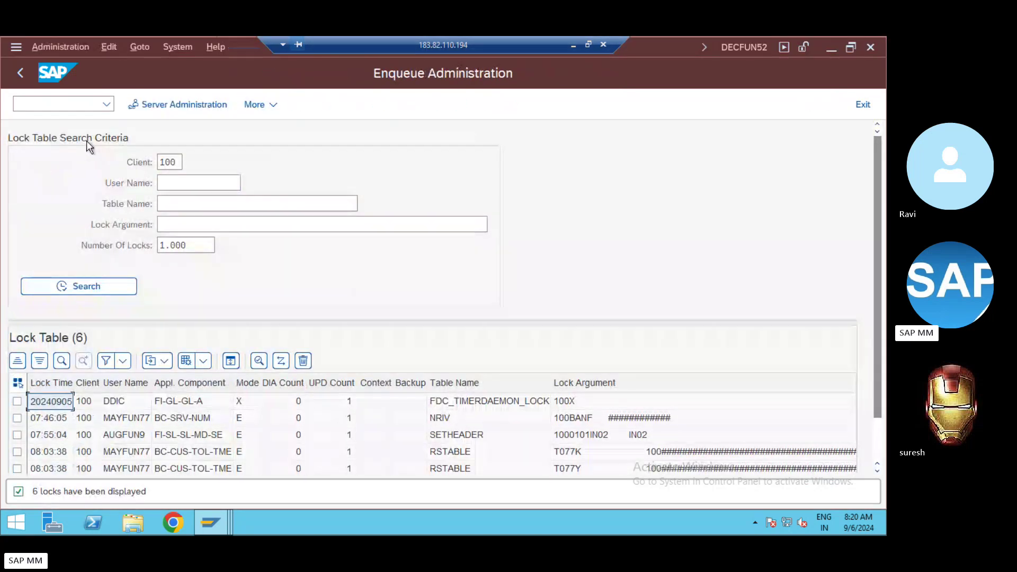
{"action": "key", "text": "alt+Tab"}
{"action": "double_click", "coordinate": [200, 141]}
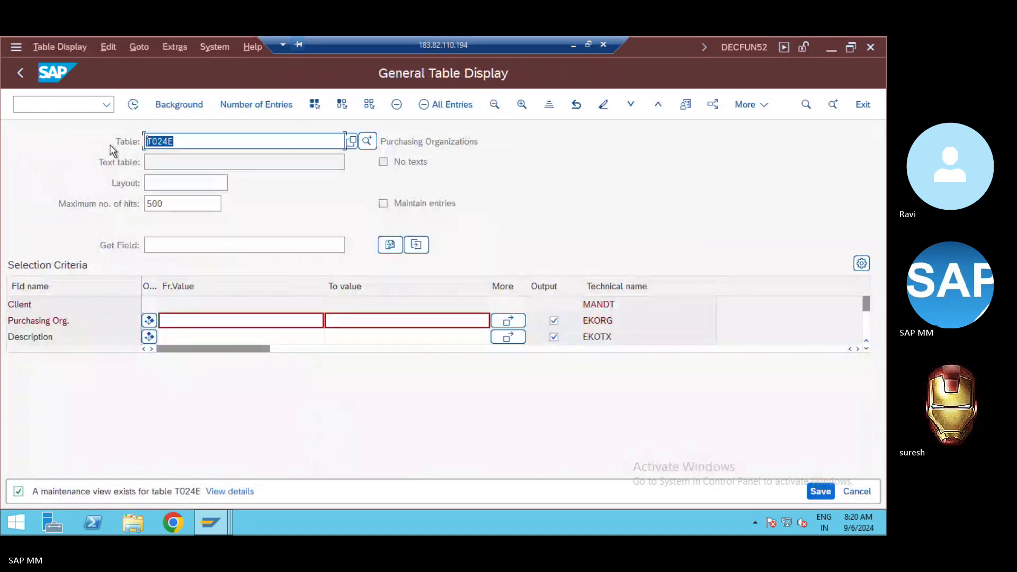
{"action": "type", "text": "T001k"}
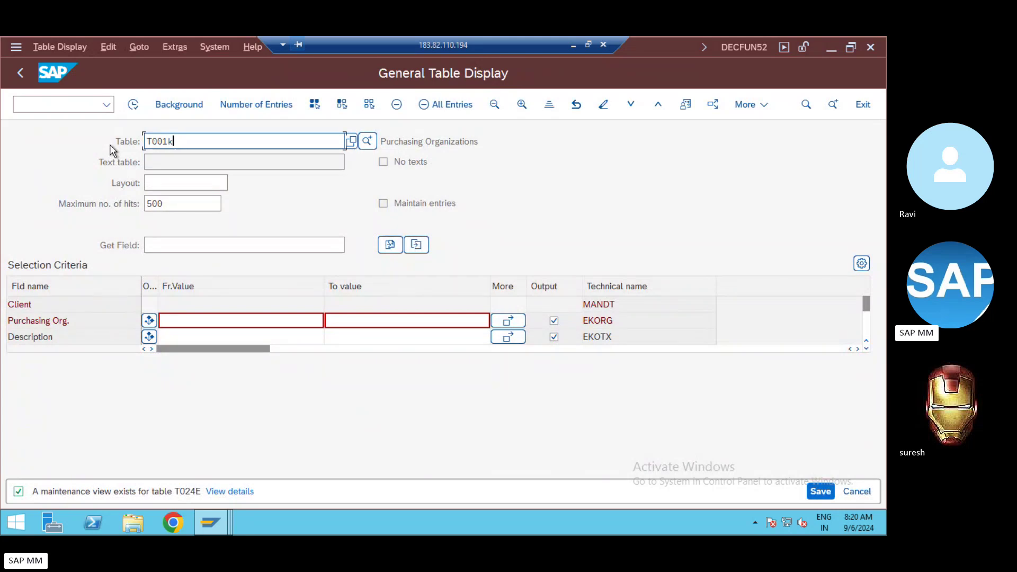
{"action": "key", "text": "Return"}
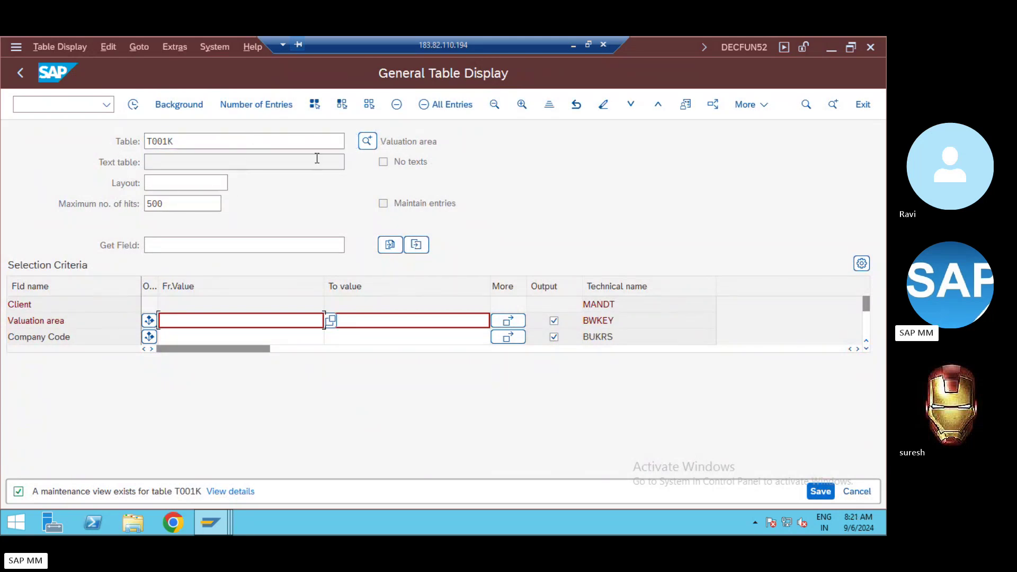
Highlight T001K in the view name of the plant assignment print list and compare it with the table in General Table Display
{"action": "key", "text": "alt+Tab"}
{"action": "key", "text": "alt+Tab"}
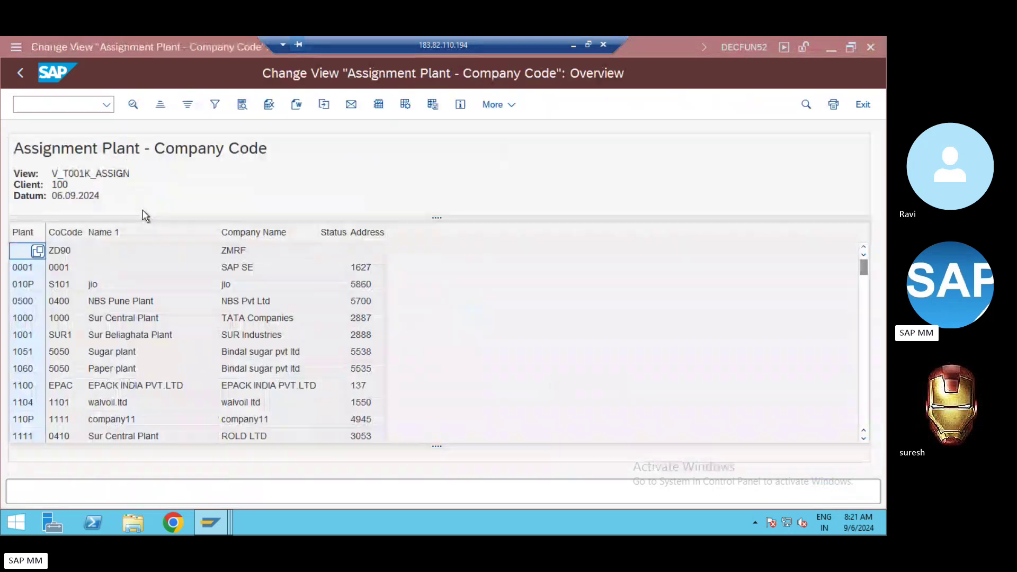
{"action": "left_click_drag", "start_coordinate": [63, 173], "coordinate": [91, 175]}
{"action": "key", "text": "alt+Tab"}
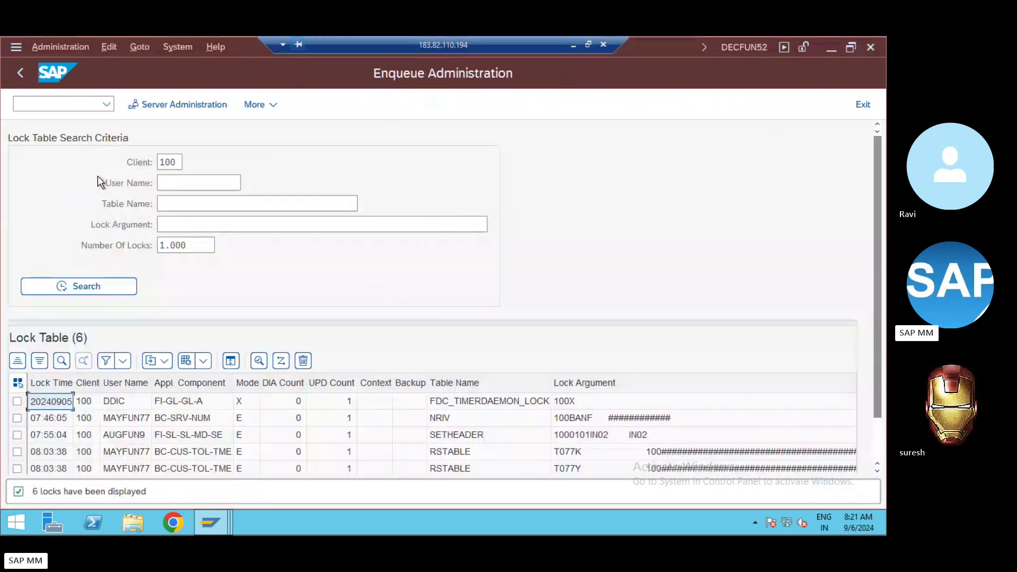
{"action": "key", "text": "alt+Tab"}
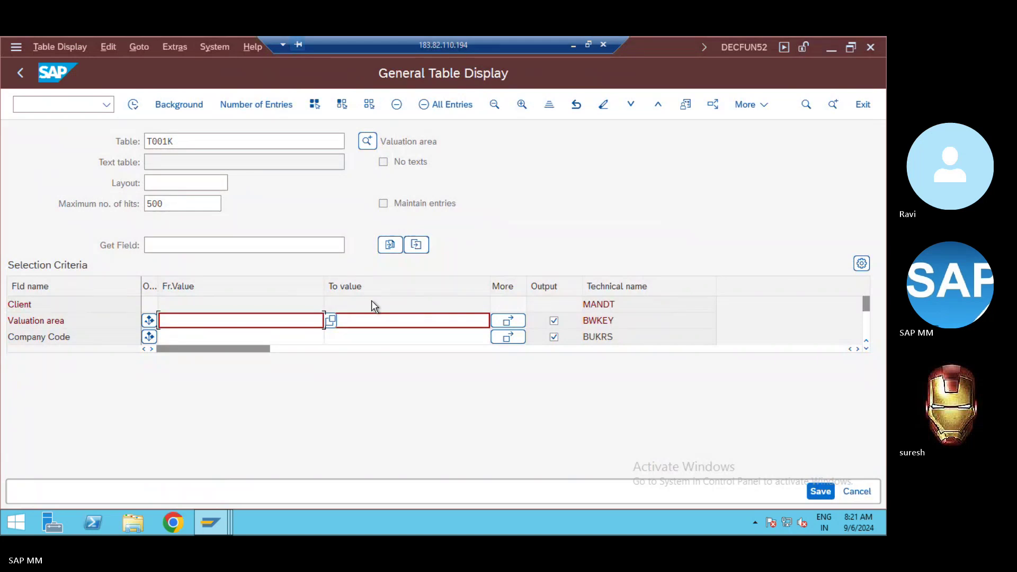
{"action": "key", "text": "alt+Tab"}
{"action": "key", "text": "alt+Tab"}
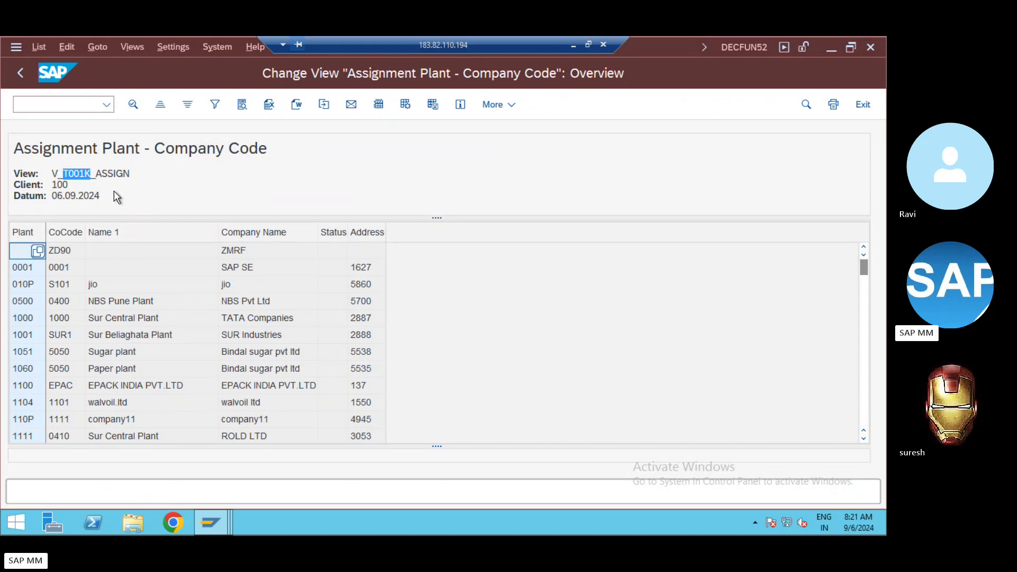
{"action": "key", "text": "alt+Tab"}
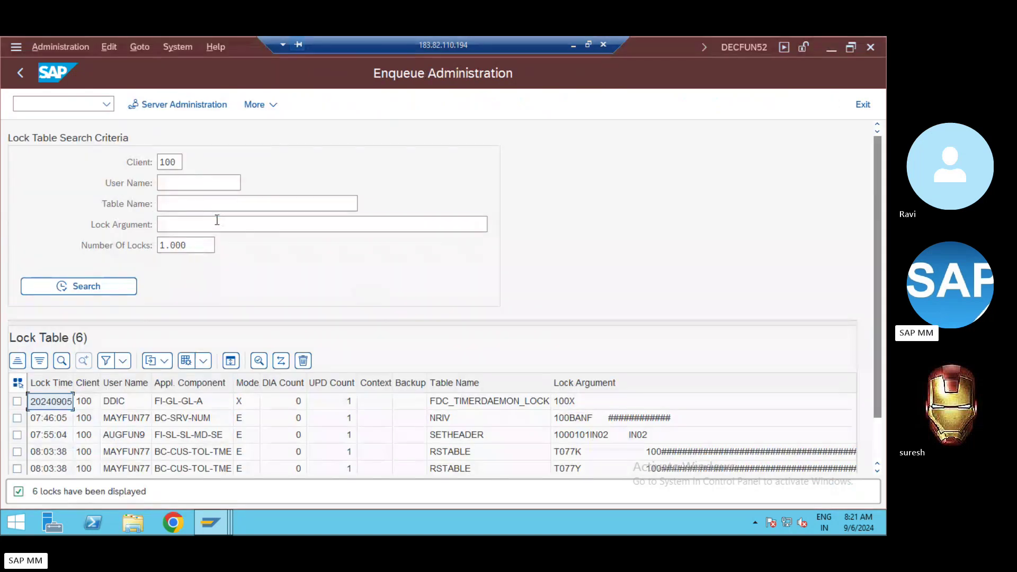
{"action": "key", "text": "alt+Tab"}
{"action": "key", "text": "Tab"}
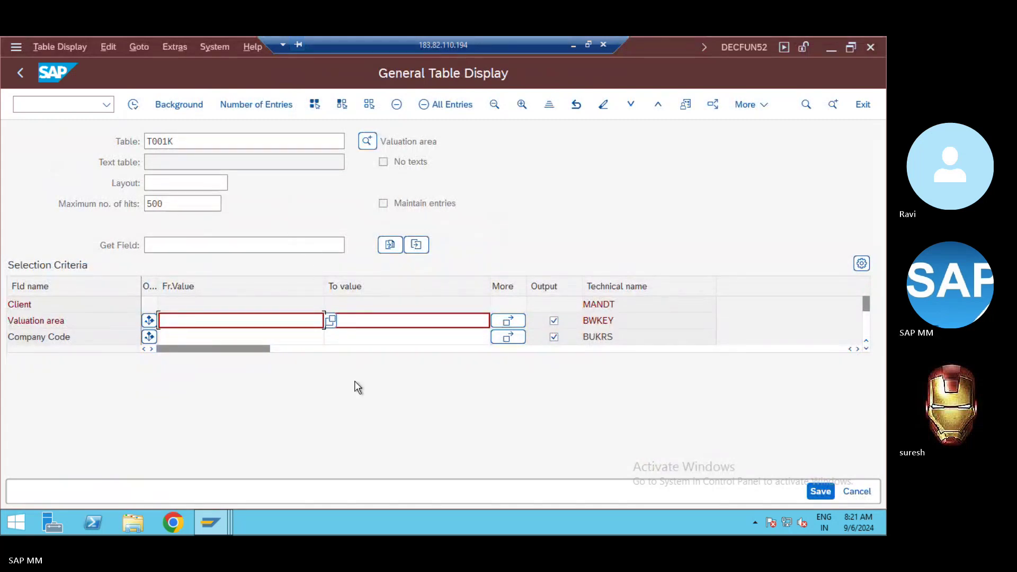
Switch to PowerPoint and add the line "Valuation area – T001K" below the purchasing org on the Table slide
{"action": "left_click", "coordinate": [571, 46]}
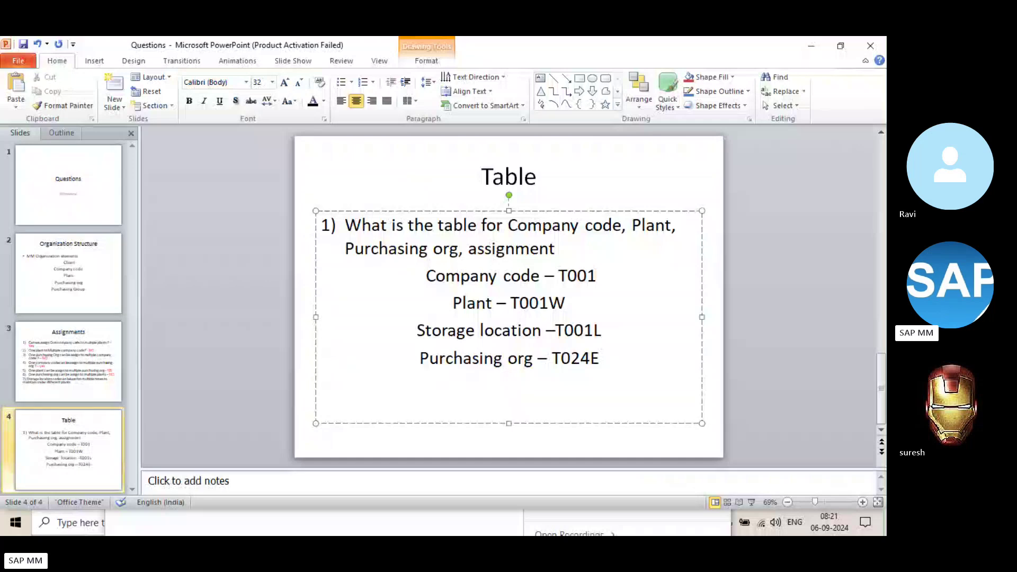
{"action": "key", "text": "Return"}
{"action": "type", "text": "VALUA"}
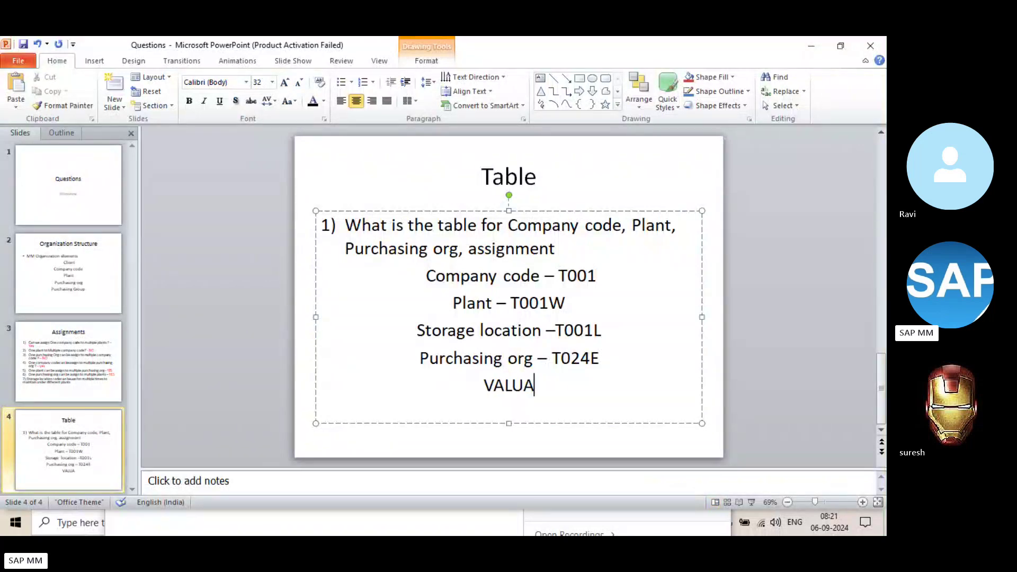
{"action": "key", "text": "BackSpace"}
{"action": "key", "text": "BackSpace"}
{"action": "key", "text": "BackSpace"}
{"action": "key", "text": "BackSpace"}
{"action": "type", "text": "a"}
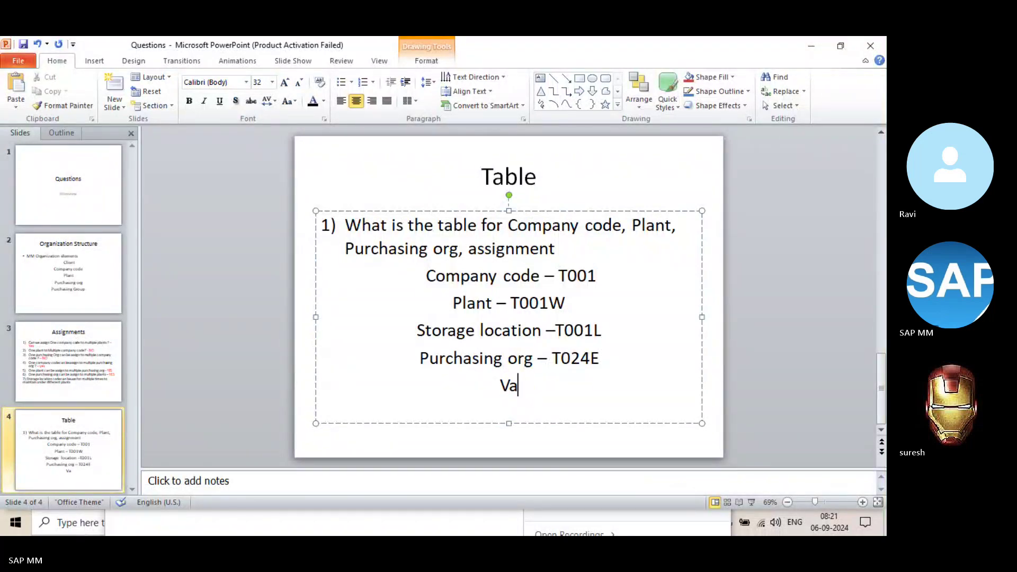
{"action": "type", "text": "luation area"}
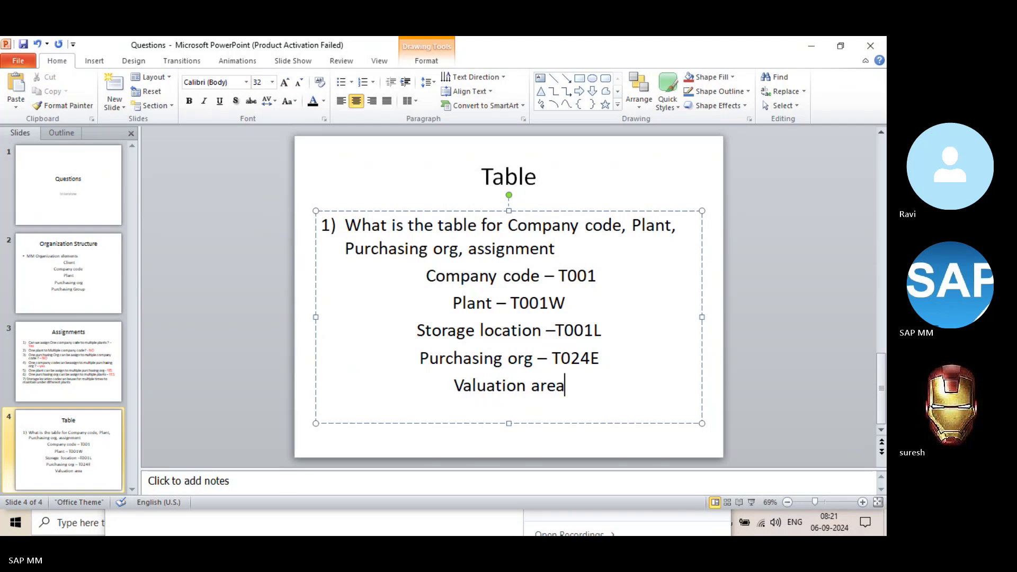
{"action": "type", "text": " - T001K"}
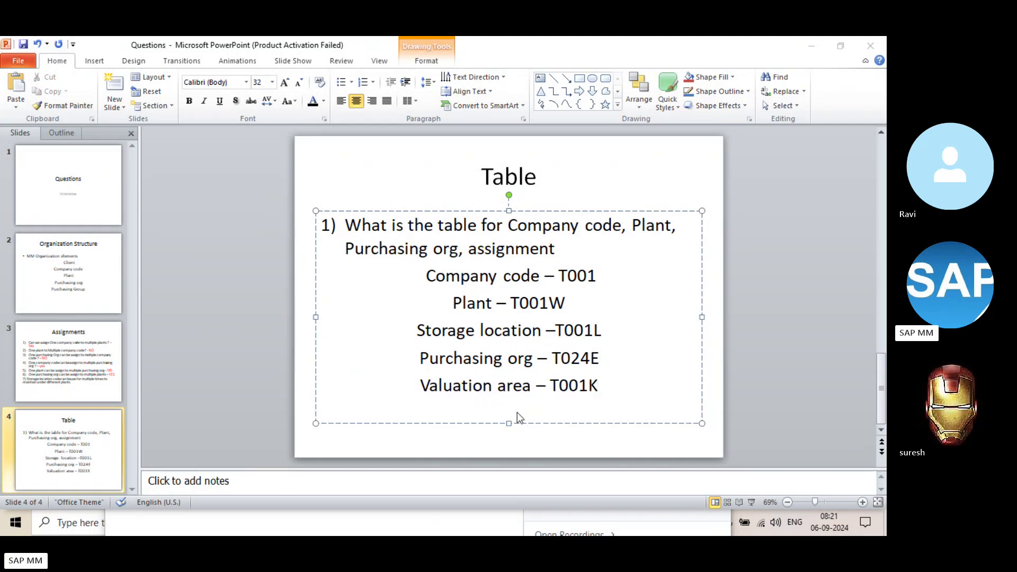
Switch back to SAP and examine the Plant and CoCode columns in the plant assignment print list alongside General Table Display
{"action": "key", "text": "alt+Tab"}
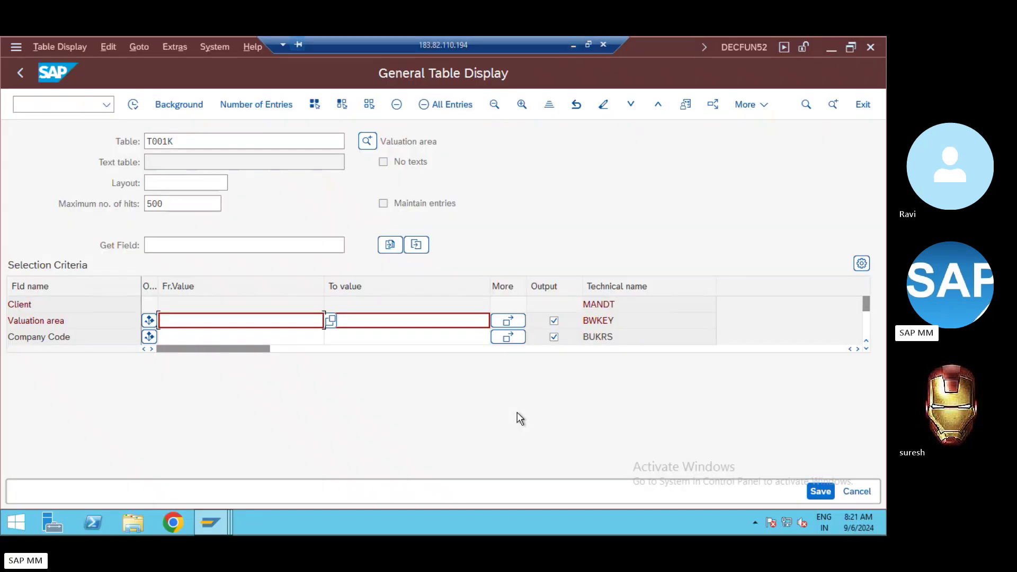
{"action": "key", "text": "alt+Tab"}
{"action": "key", "text": "alt+Tab"}
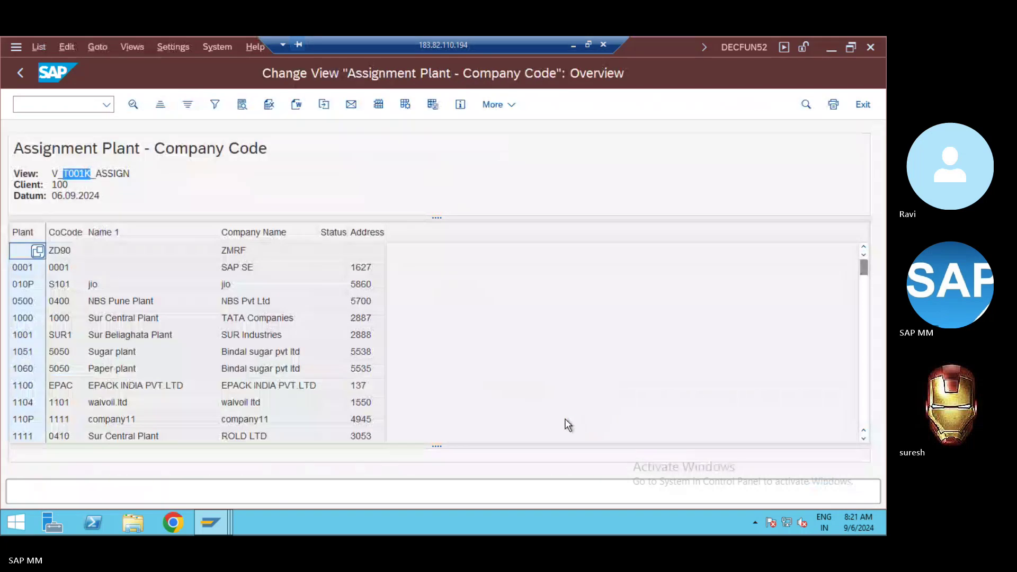
{"action": "key", "text": "alt+Tab"}
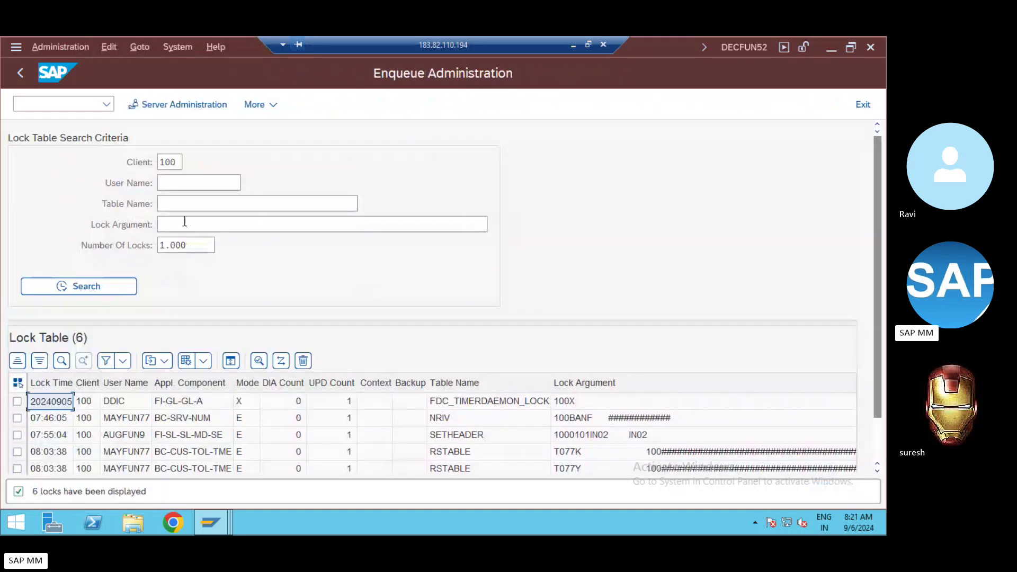
{"action": "key", "text": "alt+Tab"}
{"action": "key", "text": "alt+Tab"}
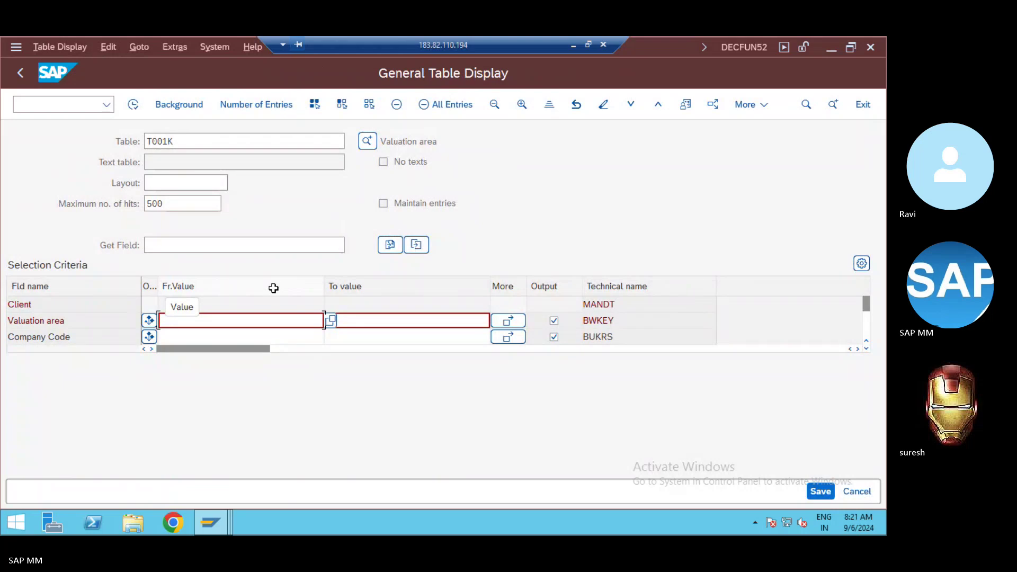
{"action": "key", "text": "alt+Tab"}
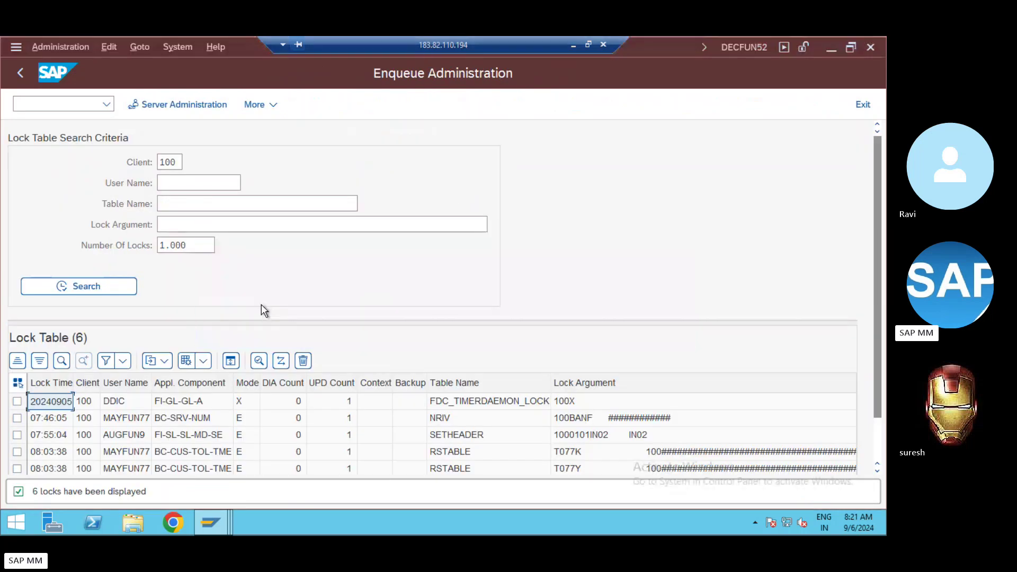
{"action": "key", "text": "alt+Tab"}
{"action": "key", "text": "alt+Tab"}
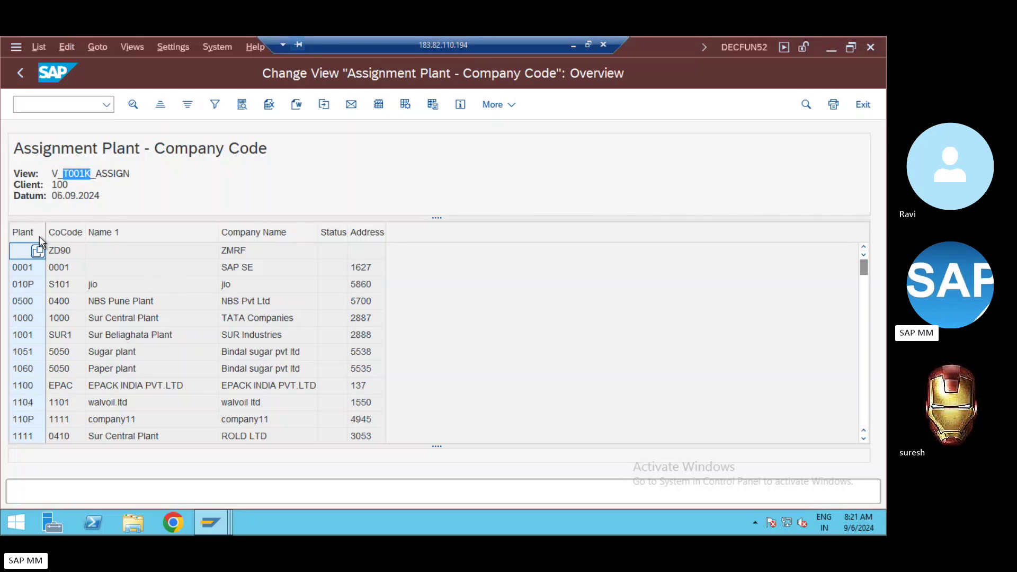
{"action": "left_click", "coordinate": [31, 232]}
{"action": "left_click", "coordinate": [58, 235]}
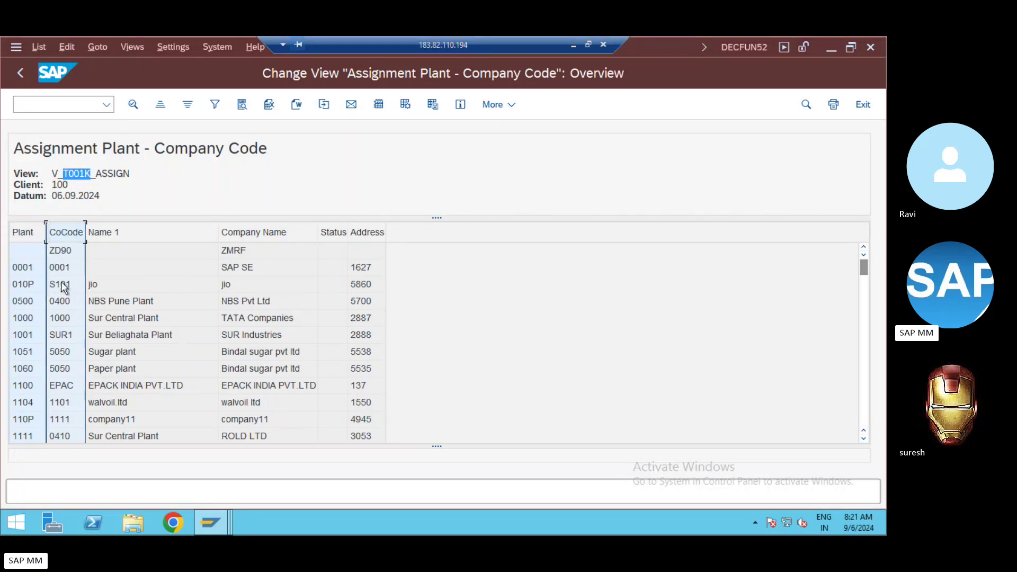
Filter table T001K in General Table Display by valuation area ZRA1 and display the matching entries
{"action": "key", "text": "alt+Tab"}
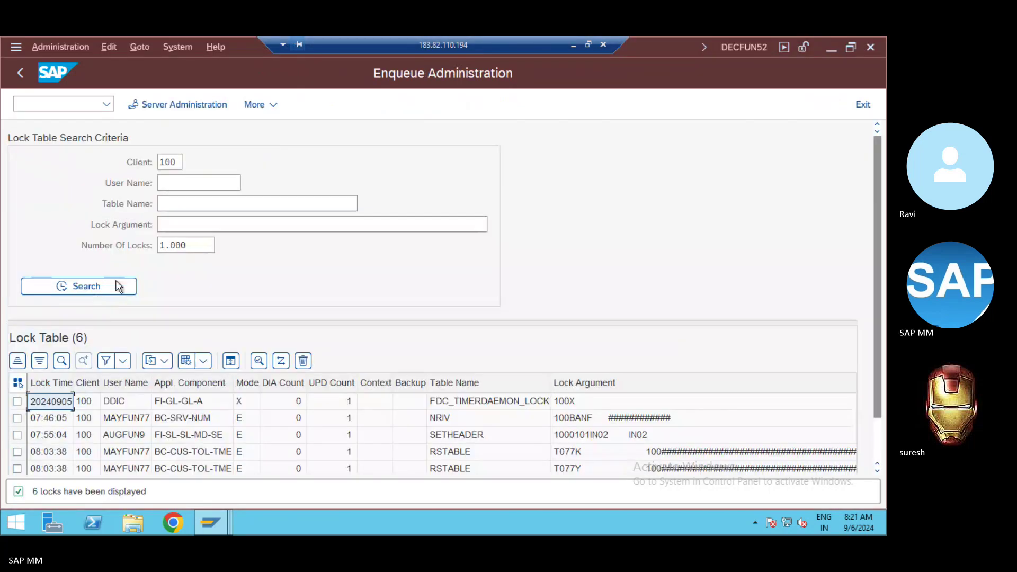
{"action": "key", "text": "alt+Tab"}
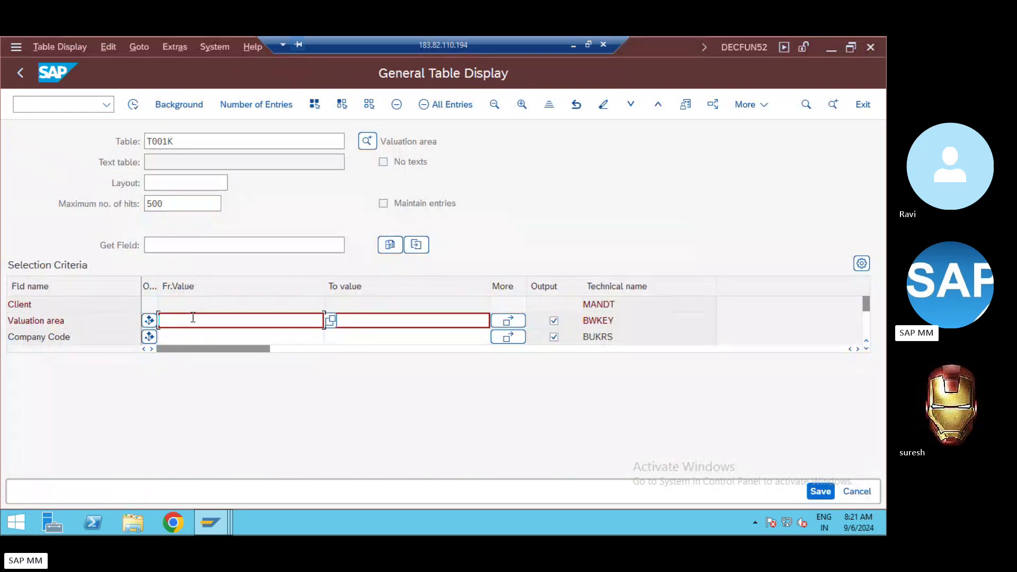
{"action": "type", "text": "ZRA1"}
{"action": "left_click", "coordinate": [134, 106]}
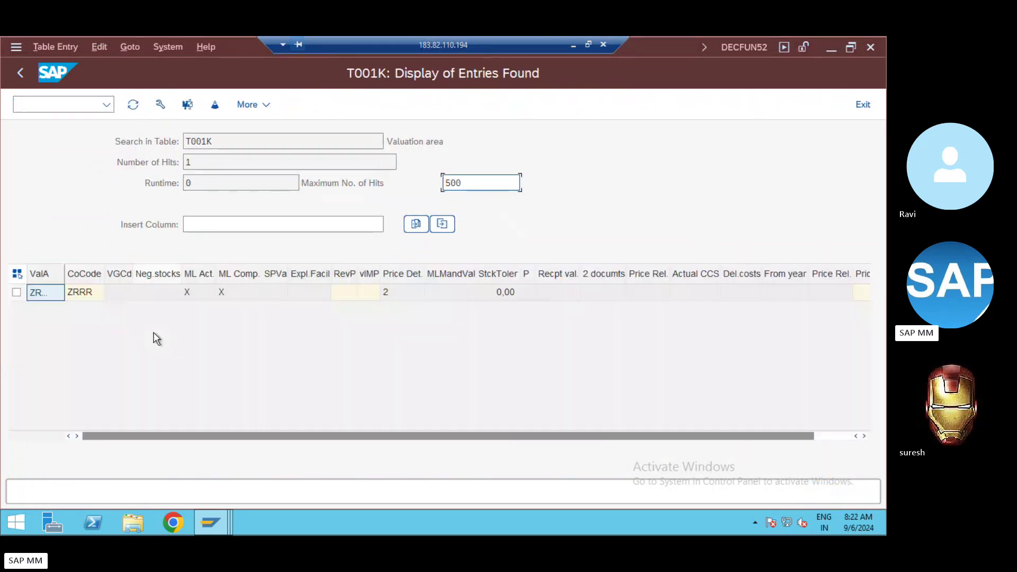
Examine the company code, valuation area, ML Comp. and ML Act. values of the ZRA1 entry in T001K
{"action": "left_click", "coordinate": [78, 292]}
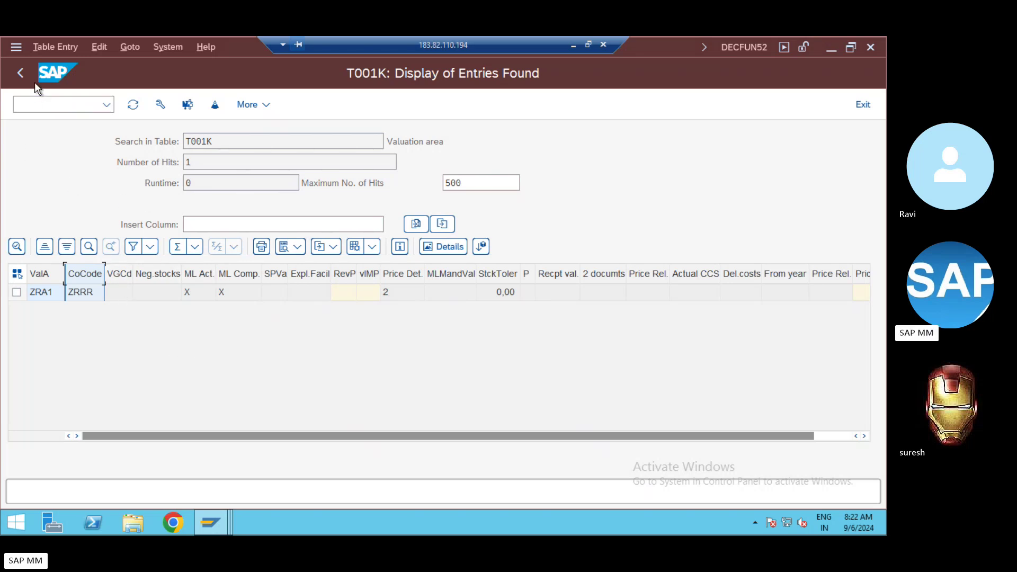
{"action": "left_click", "coordinate": [46, 273]}
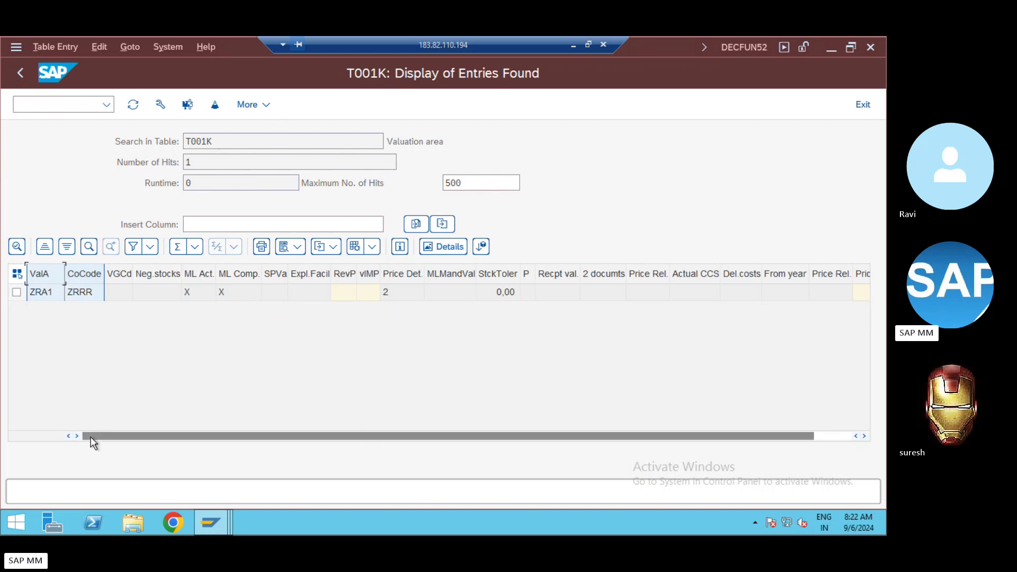
{"action": "left_click_drag", "start_coordinate": [90, 436], "coordinate": [216, 442]}
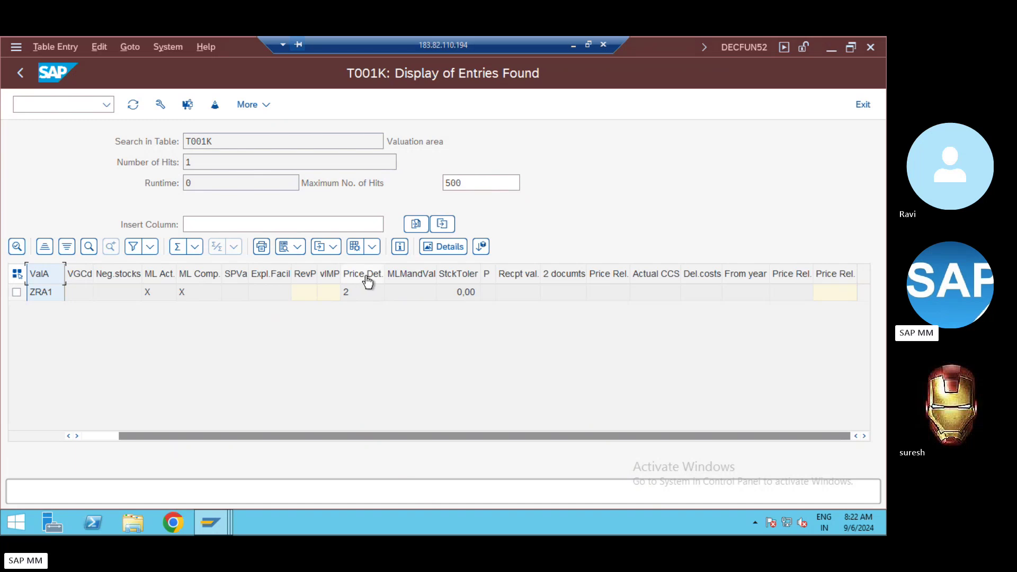
{"action": "left_click", "coordinate": [194, 289]}
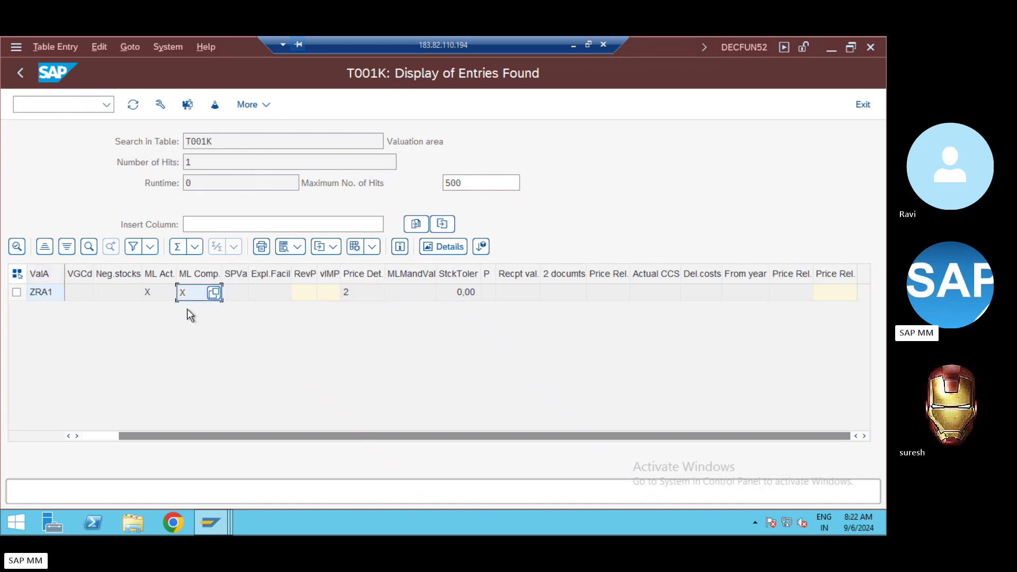
{"action": "left_click", "coordinate": [144, 289]}
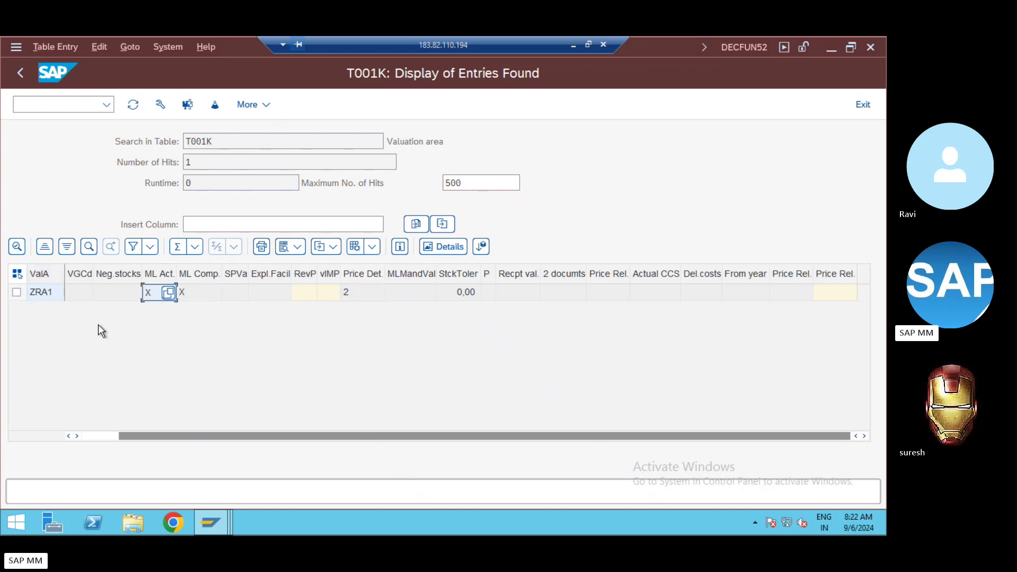
Leave the T001K entries and the plant assignment print list, and reopen the SAP Reference IMG
{"action": "left_click", "coordinate": [20, 74]}
{"action": "left_click", "coordinate": [20, 74]}
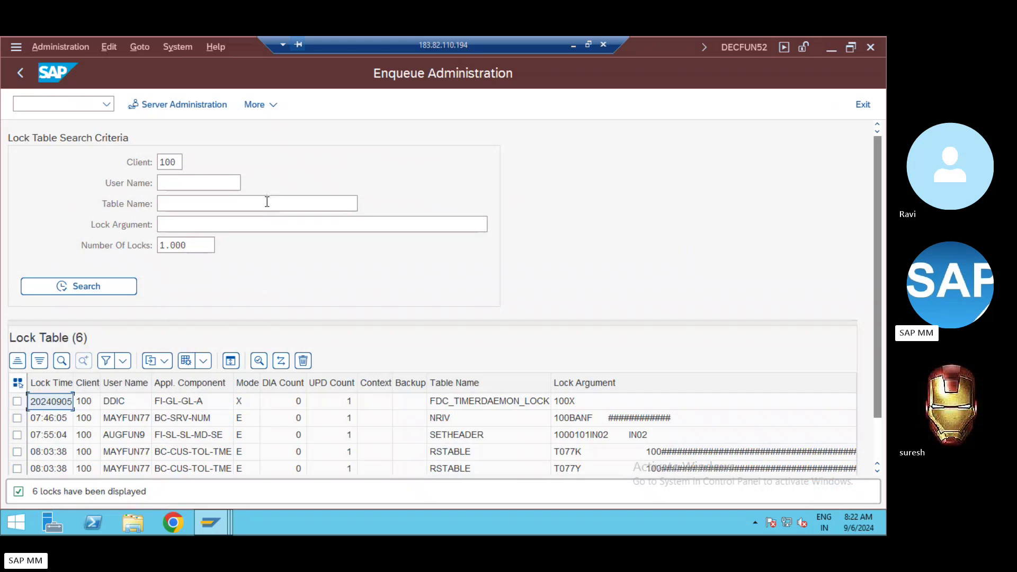
{"action": "left_click", "coordinate": [20, 74]}
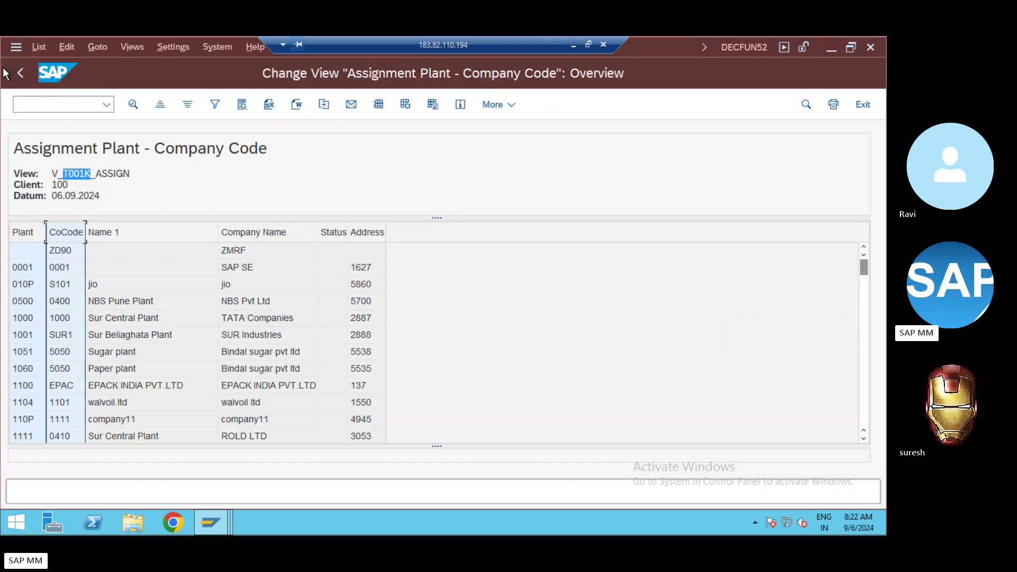
{"action": "left_click", "coordinate": [20, 73]}
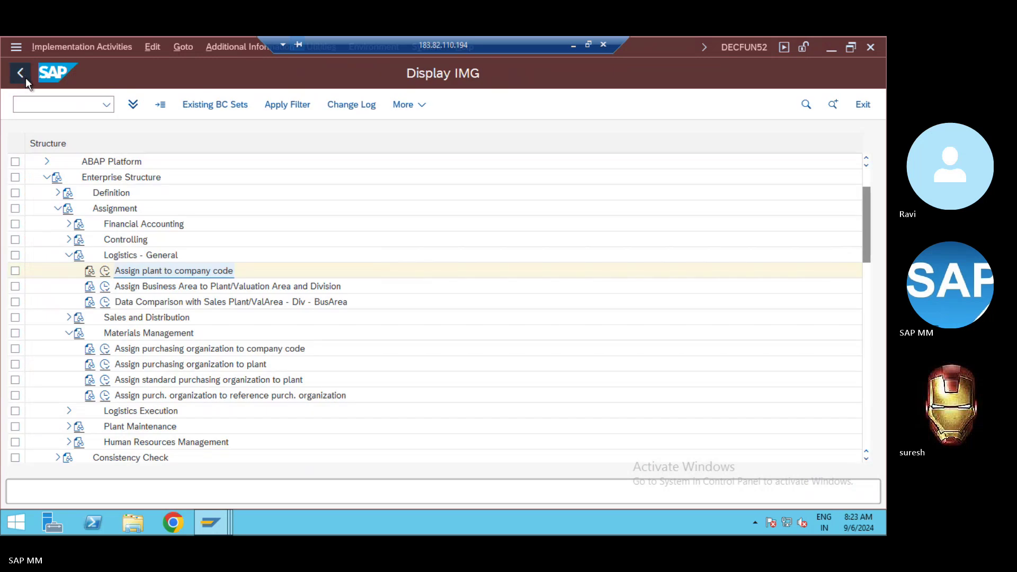
{"action": "left_click", "coordinate": [22, 73]}
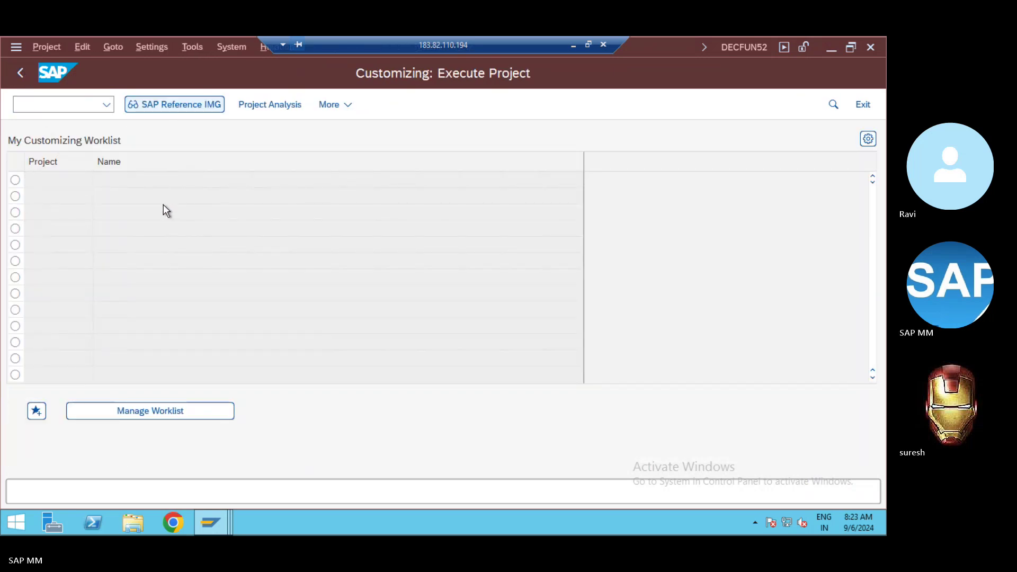
{"action": "key", "text": "F5"}
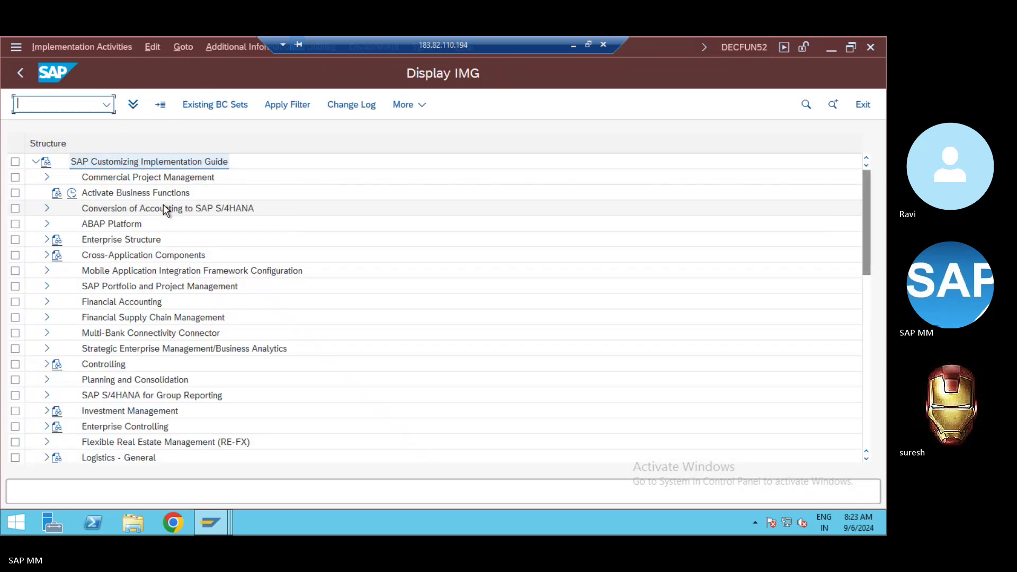
Expand Enterprise Structure and Assignment in the IMG, check the Logistics - General activities, and expand Materials Management
{"action": "left_click", "coordinate": [46, 239]}
{"action": "left_click", "coordinate": [58, 271]}
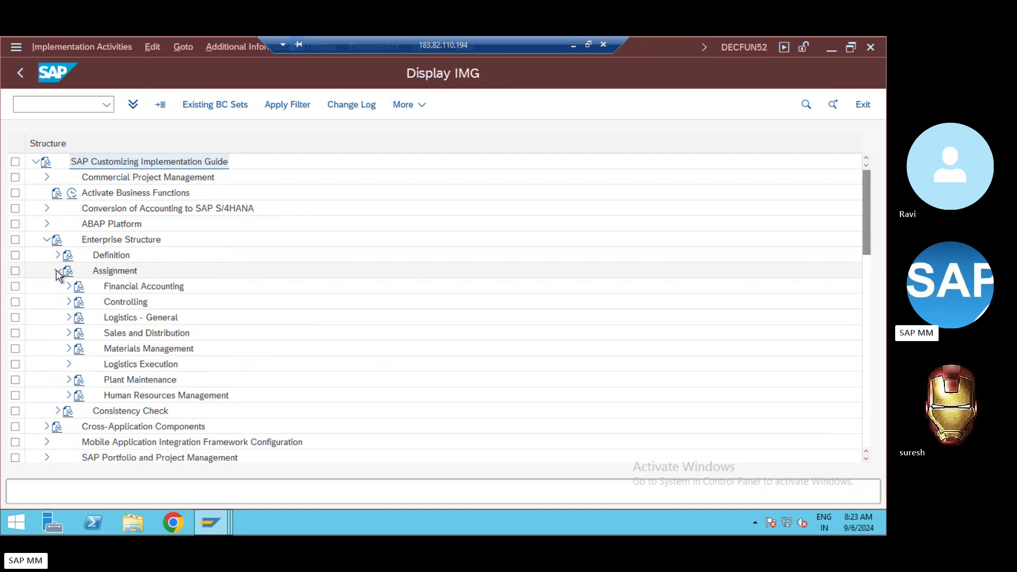
{"action": "left_click", "coordinate": [114, 318]}
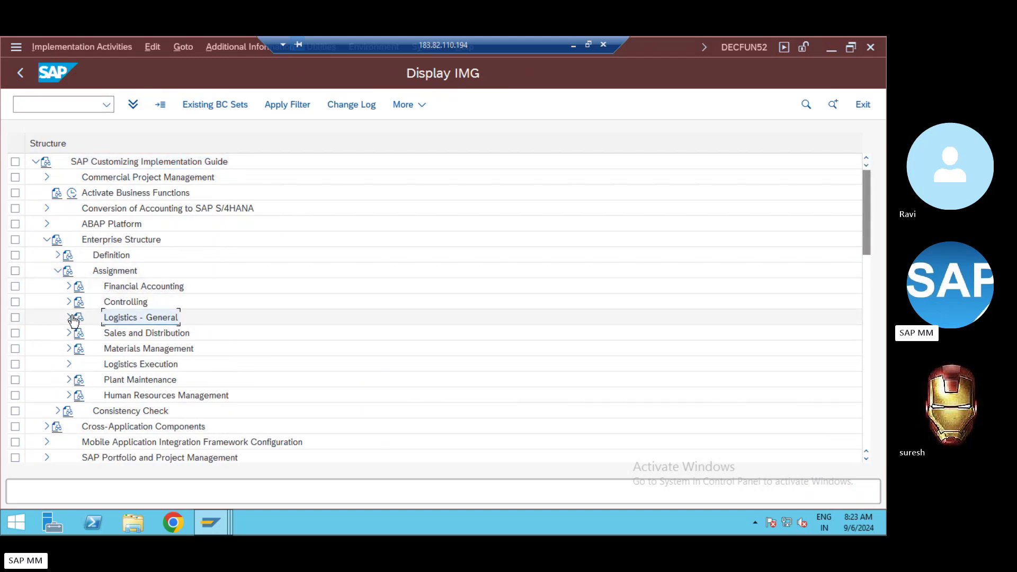
{"action": "left_click", "coordinate": [71, 318]}
{"action": "left_click", "coordinate": [170, 338]}
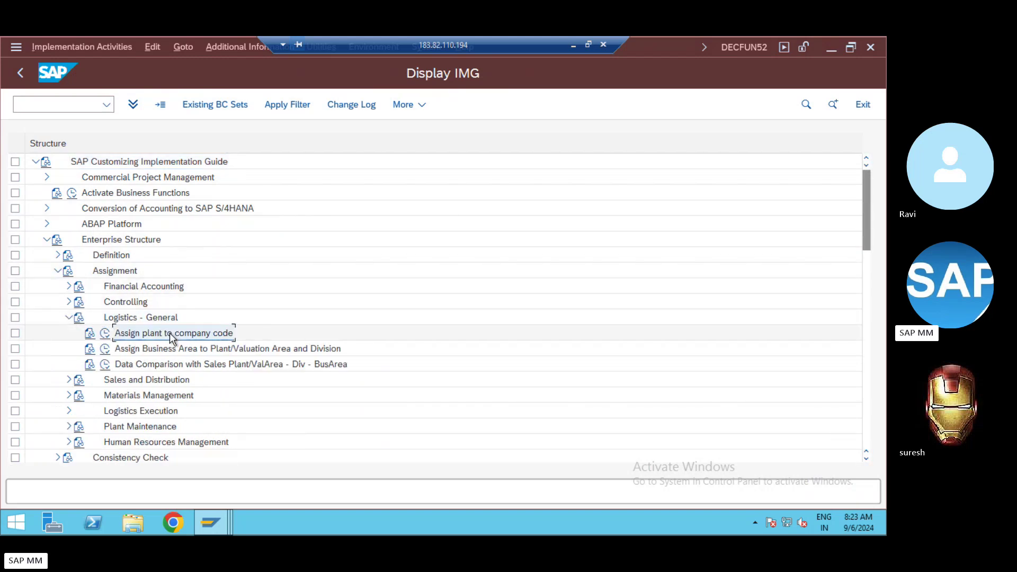
{"action": "left_click", "coordinate": [69, 317]}
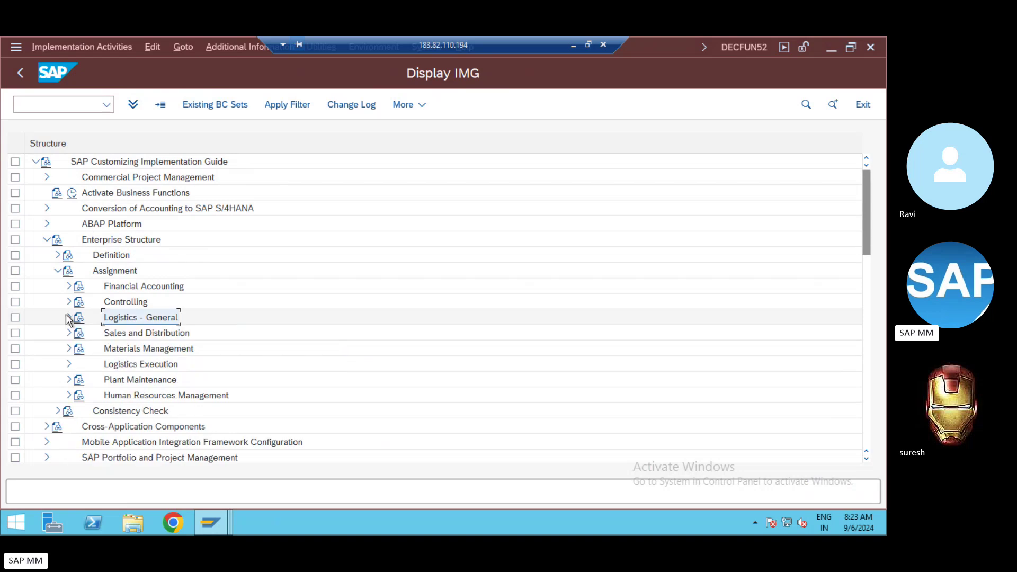
{"action": "left_click", "coordinate": [69, 348]}
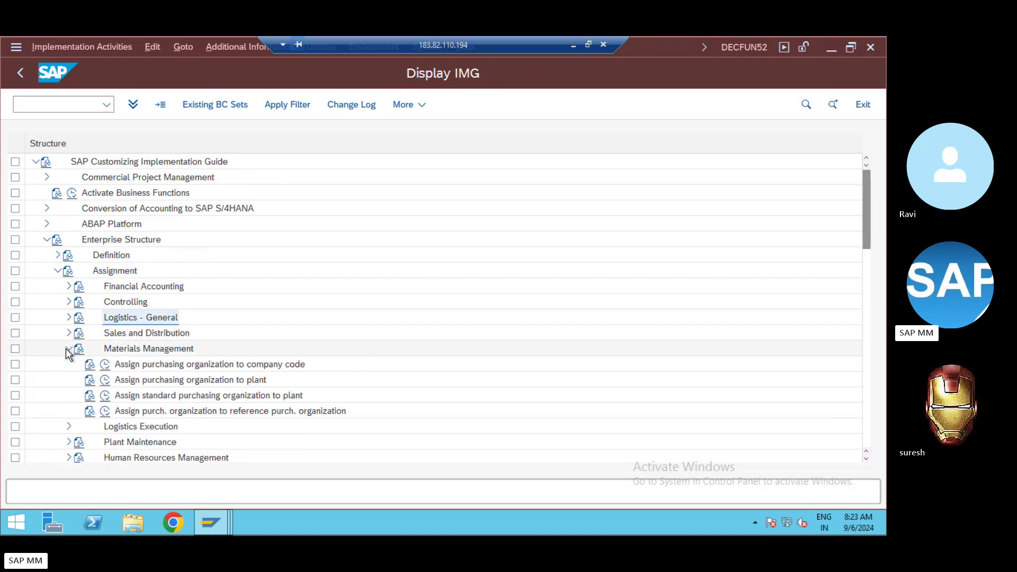
Open the Assign purchasing organization to company code activity and display its print list
{"action": "left_click", "coordinate": [147, 370]}
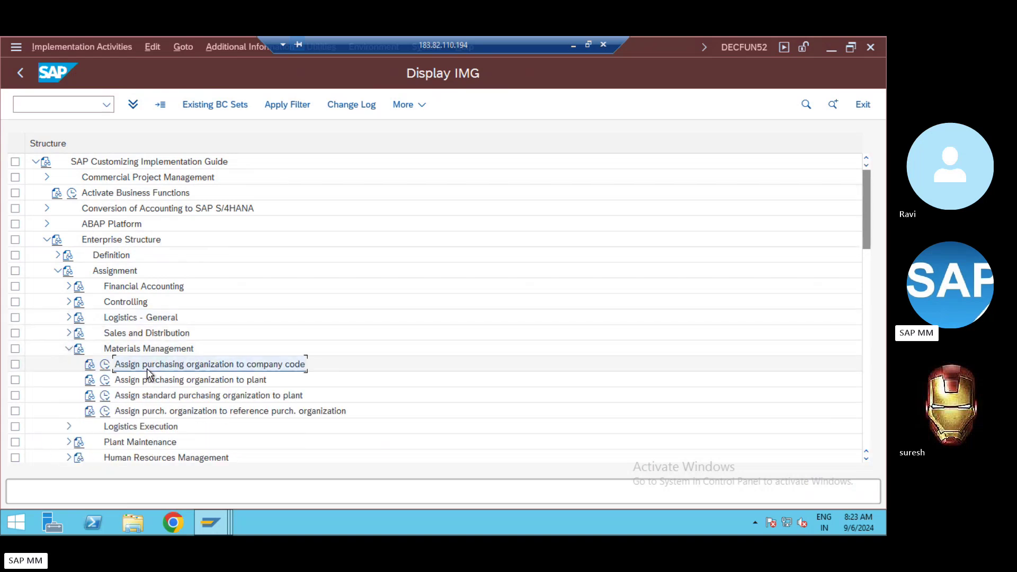
{"action": "left_click", "coordinate": [104, 364]}
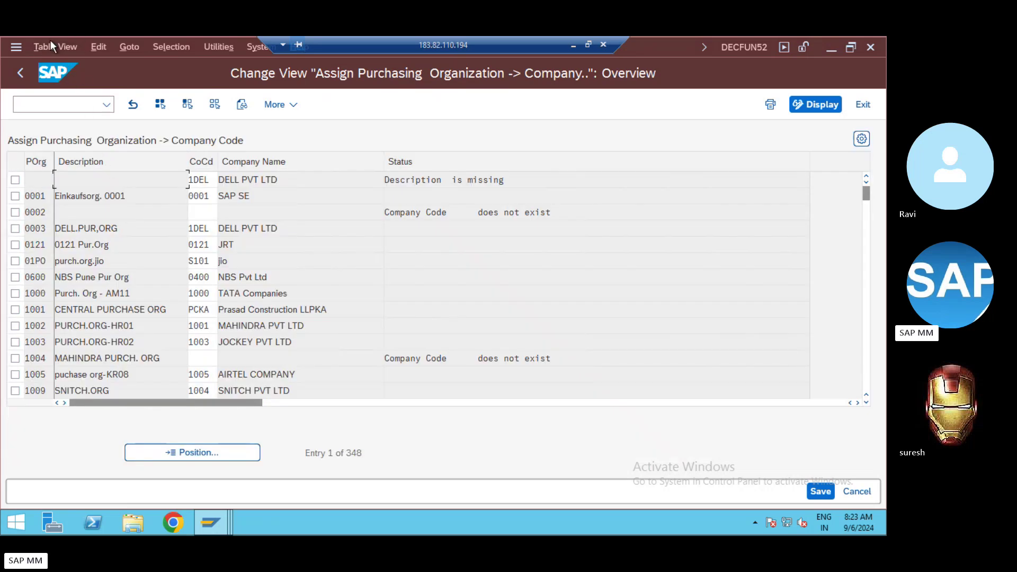
{"action": "left_click", "coordinate": [52, 46]}
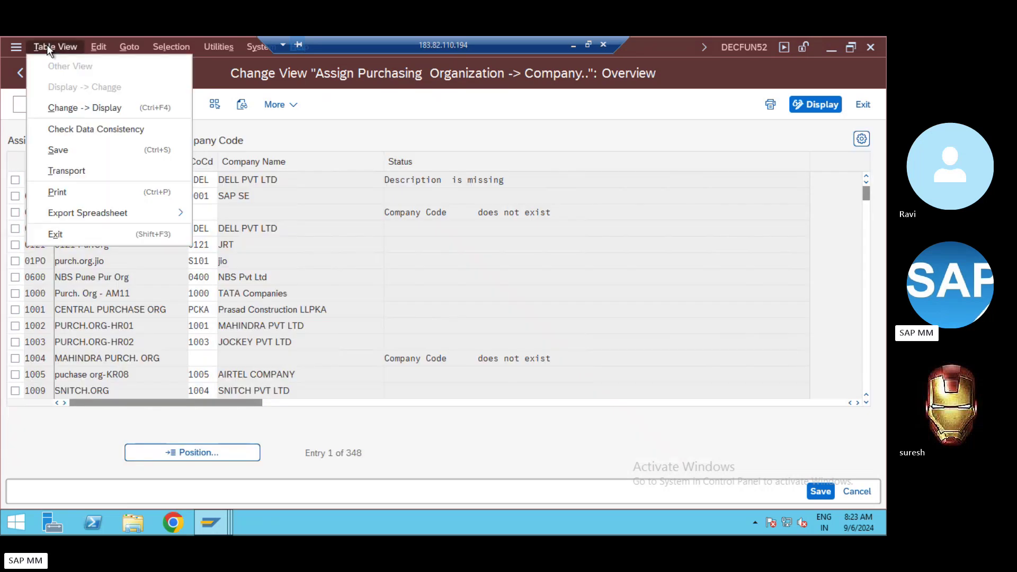
{"action": "left_click", "coordinate": [86, 192]}
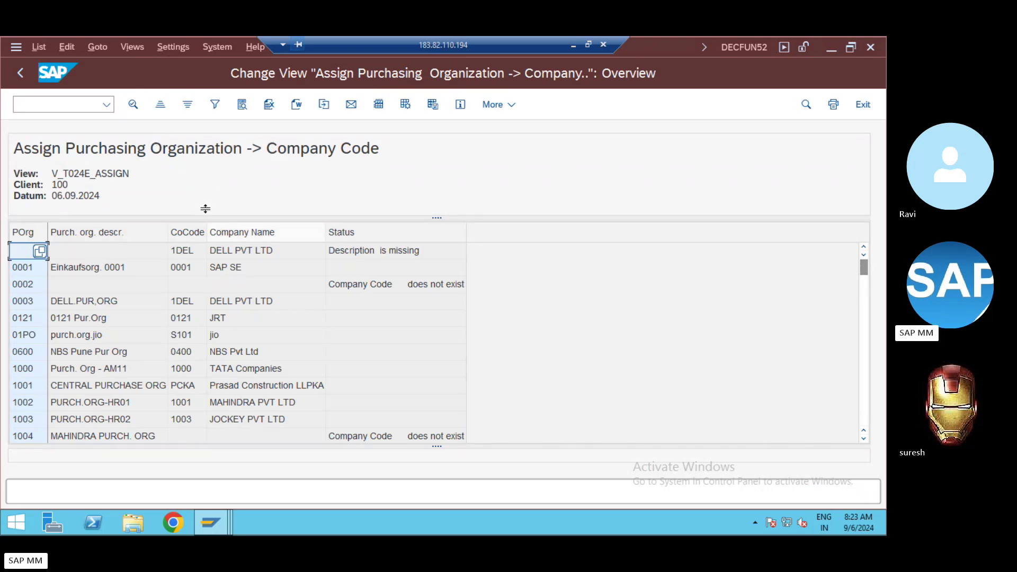
Highlight T024E in the print list's view name and load that table's selection fields in General Table Display
{"action": "left_click_drag", "start_coordinate": [88, 171], "coordinate": [66, 171]}
{"action": "key", "text": "alt+Tab"}
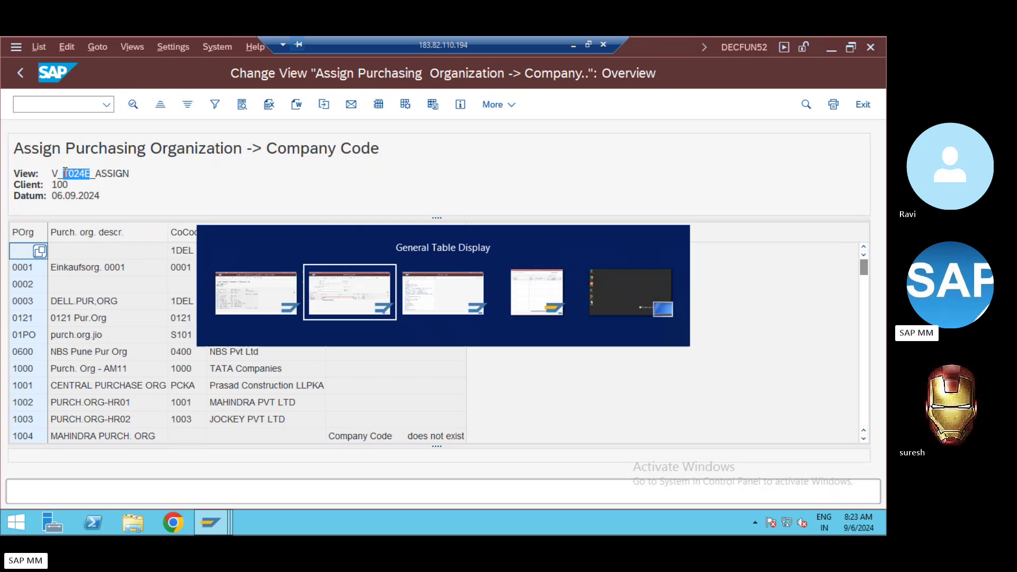
{"action": "left_click_drag", "start_coordinate": [210, 143], "coordinate": [104, 146]}
{"action": "type", "text": "T024E"}
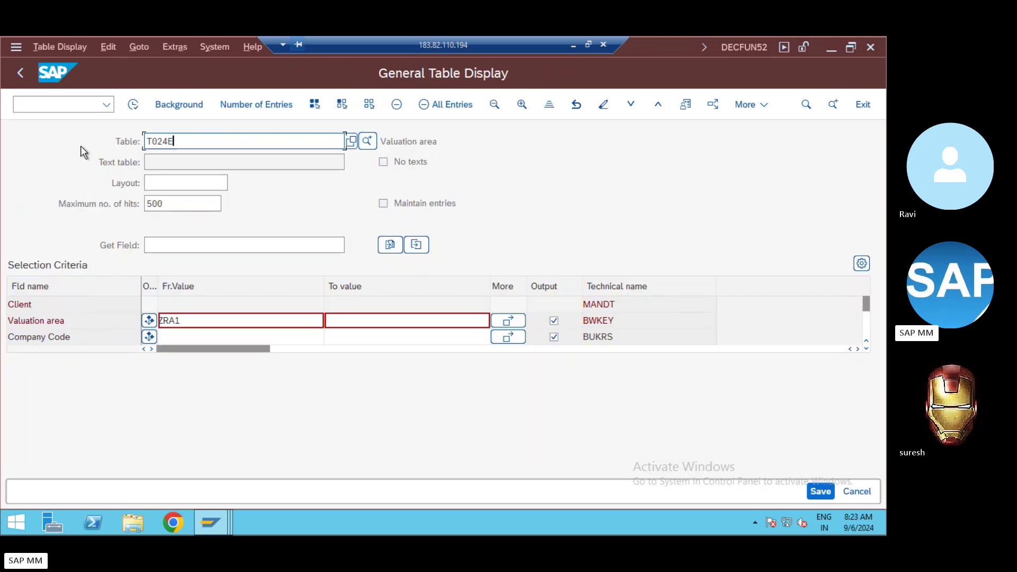
{"action": "key", "text": "Return"}
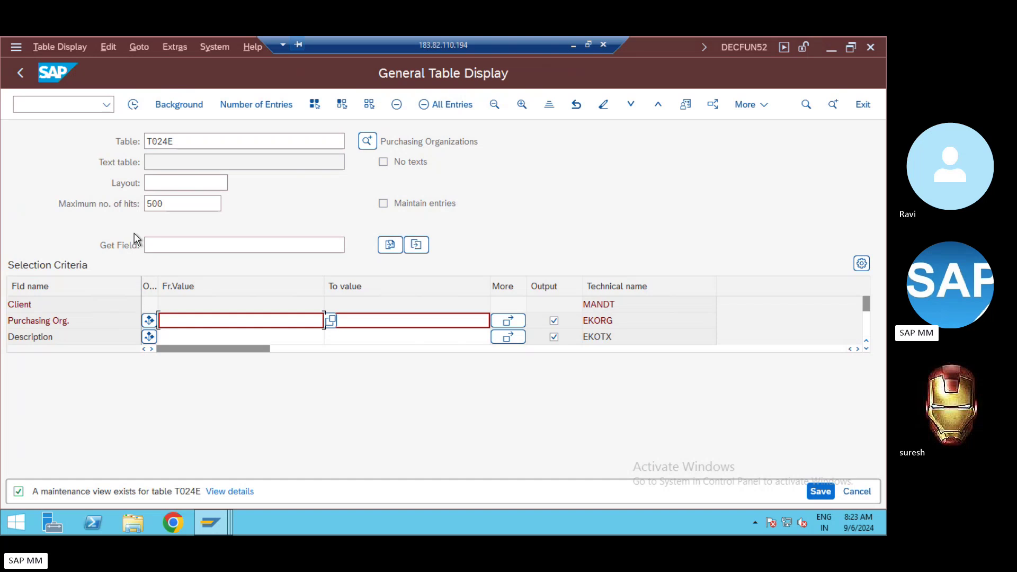
Check the view name in the purchasing organization assignment print list and try to load table T024E_ASSIGN in General Table Display
{"action": "key", "text": "alt+Tab"}
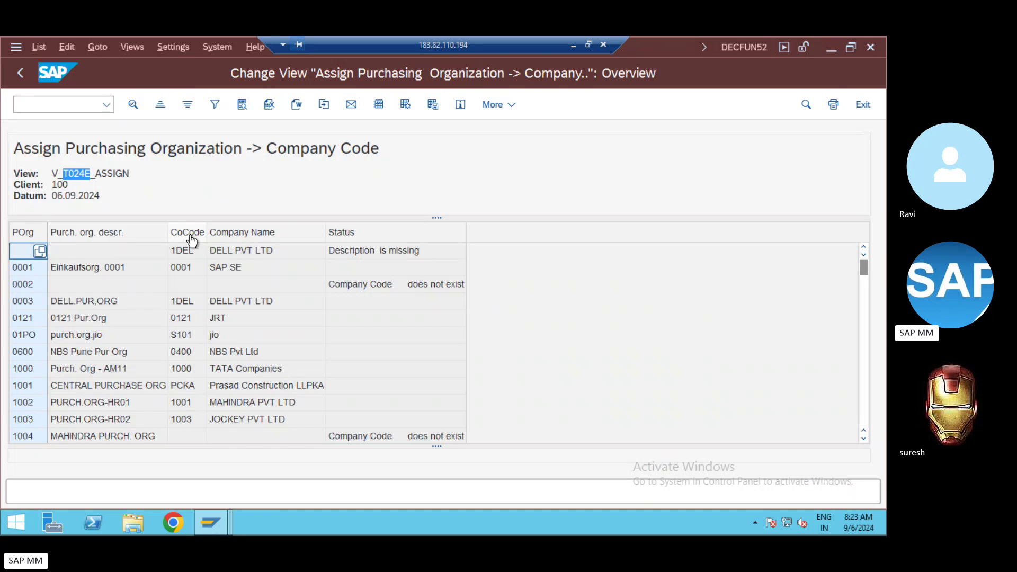
{"action": "key", "text": "alt+Tab"}
{"action": "left_click", "coordinate": [211, 141]}
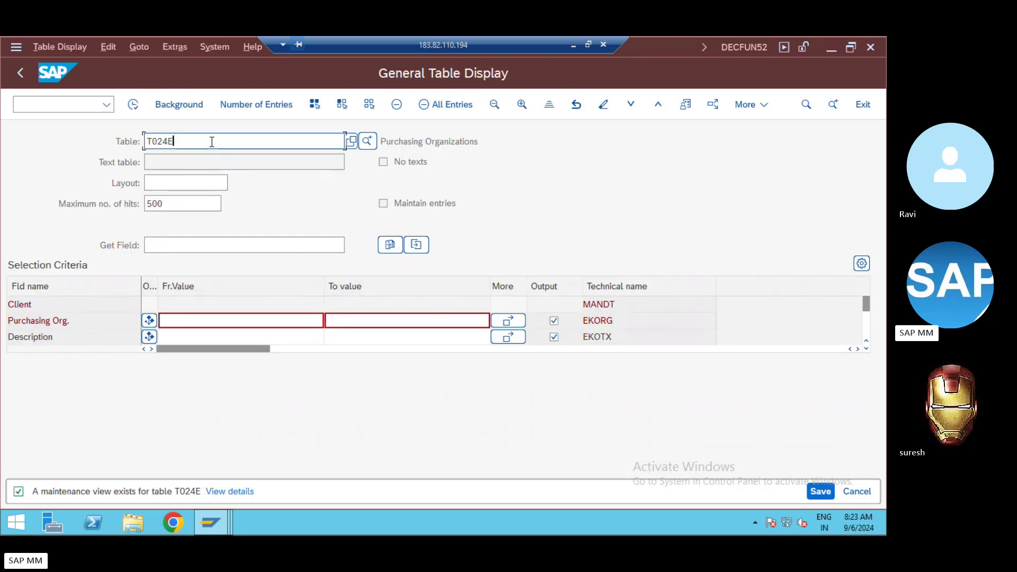
{"action": "type", "text": "_ASSIGN"}
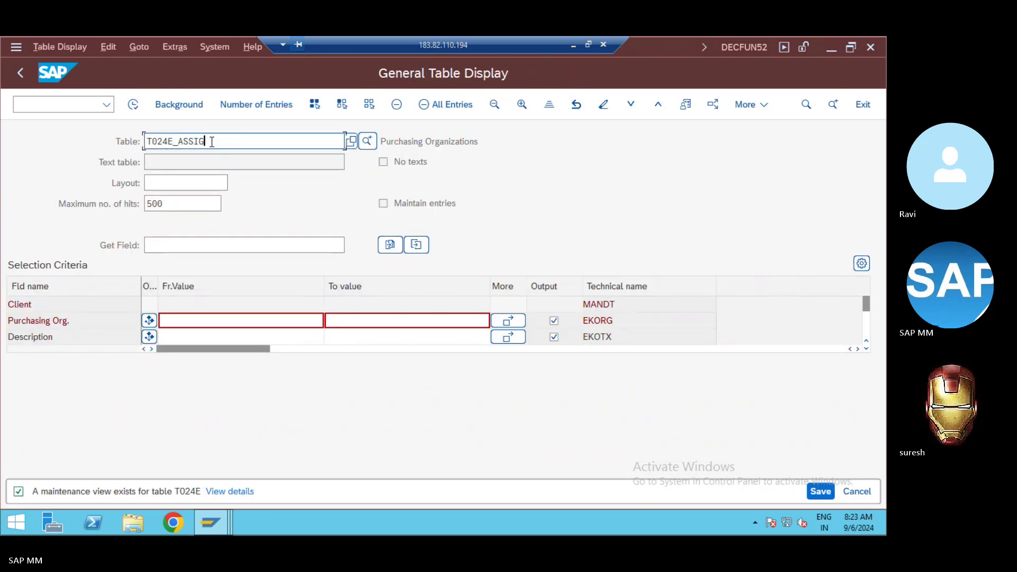
{"action": "key", "text": "Return"}
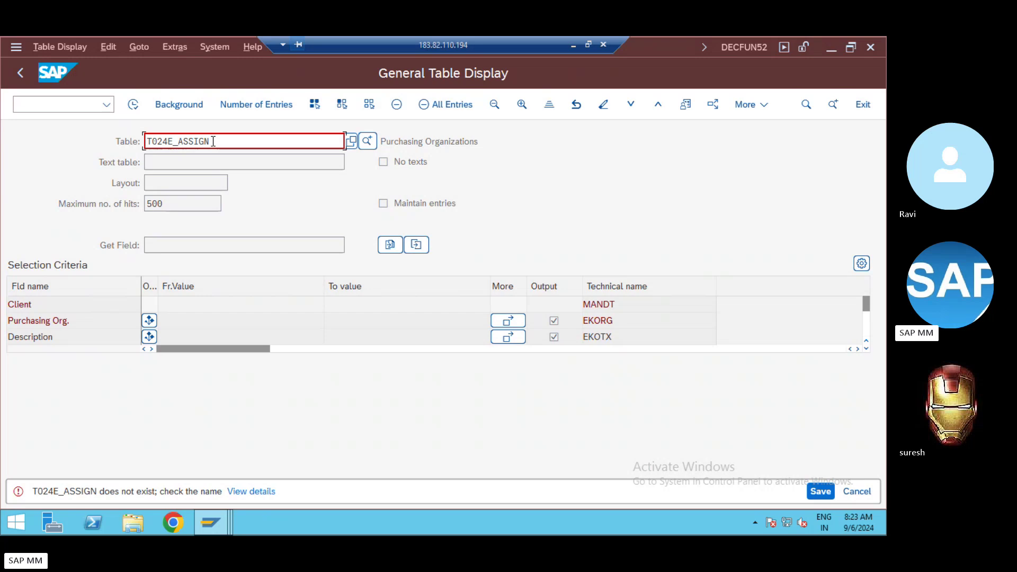
Shorten the table name in General Table Display back to T024E
{"action": "left_click", "coordinate": [213, 141]}
{"action": "key", "text": "BackSpace"}
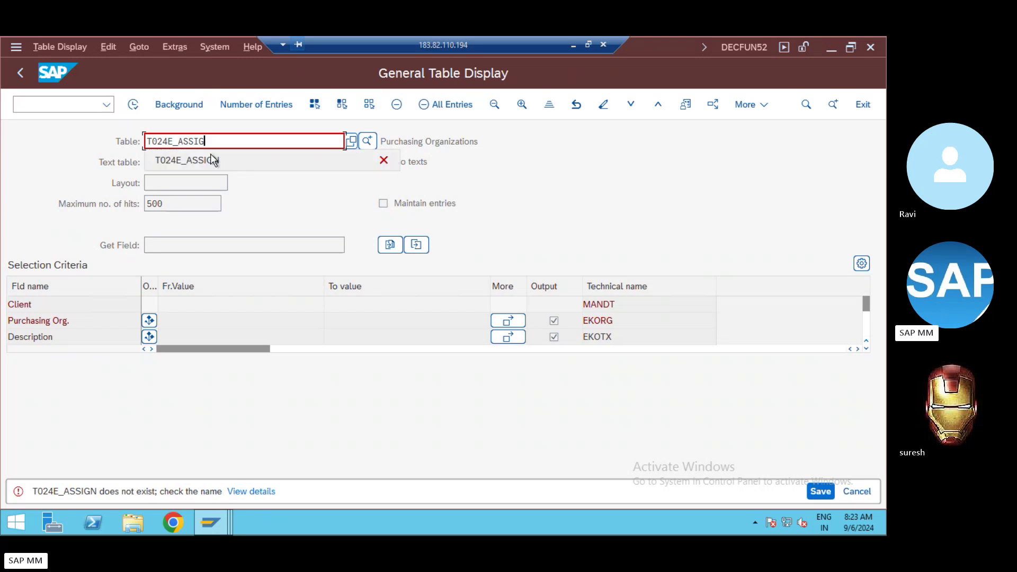
{"action": "key", "text": "BackSpace"}
{"action": "key", "text": "BackSpace"}
{"action": "key", "text": "BackSpace"}
{"action": "type", "text": "E"}
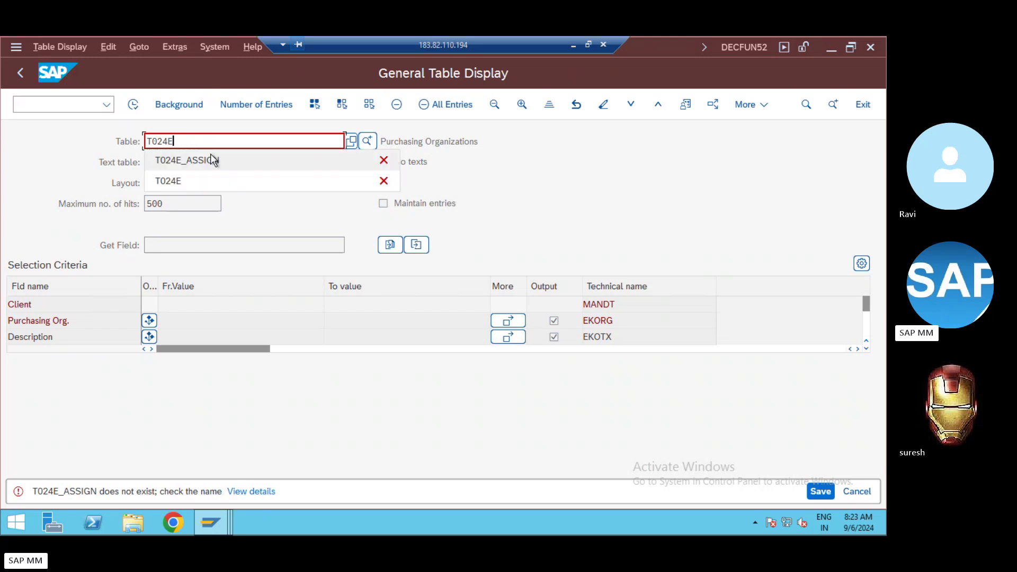
Leave the assignment print list and open the technical information for the company code field of the first assignment entry
{"action": "left_click_drag", "start_coordinate": [63, 174], "coordinate": [90, 174]}
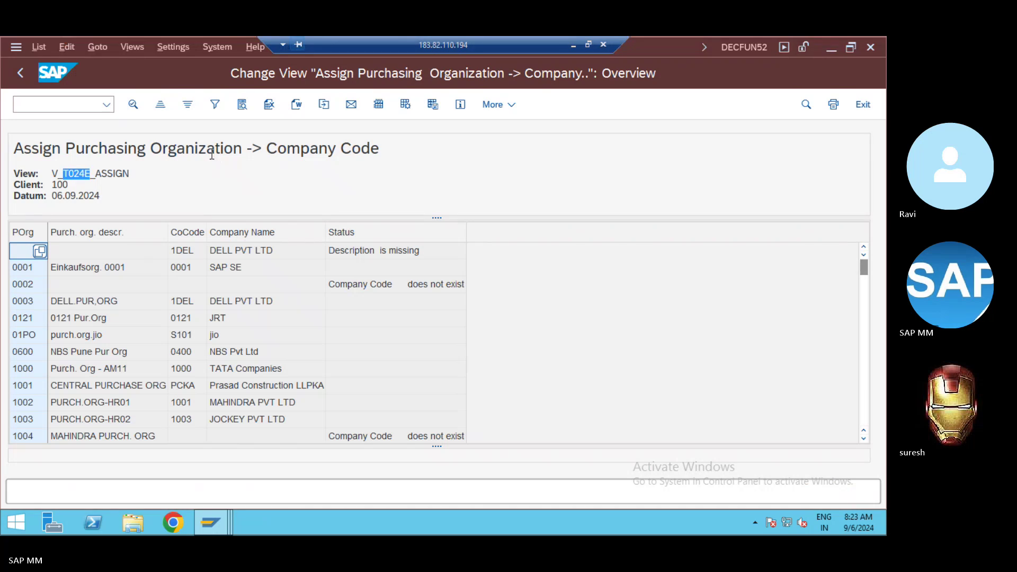
{"action": "left_click", "coordinate": [135, 175]}
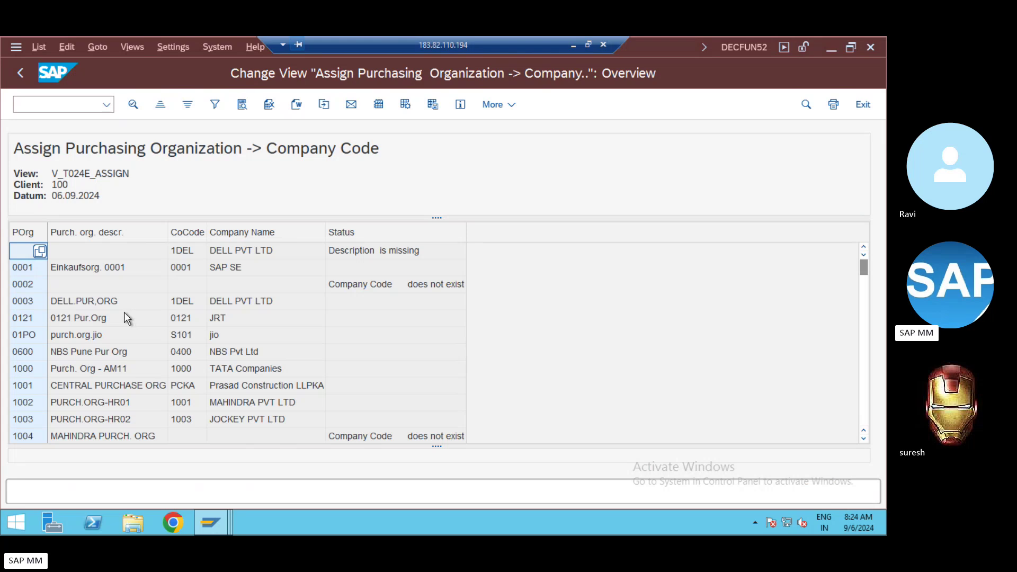
{"action": "left_click", "coordinate": [22, 73]}
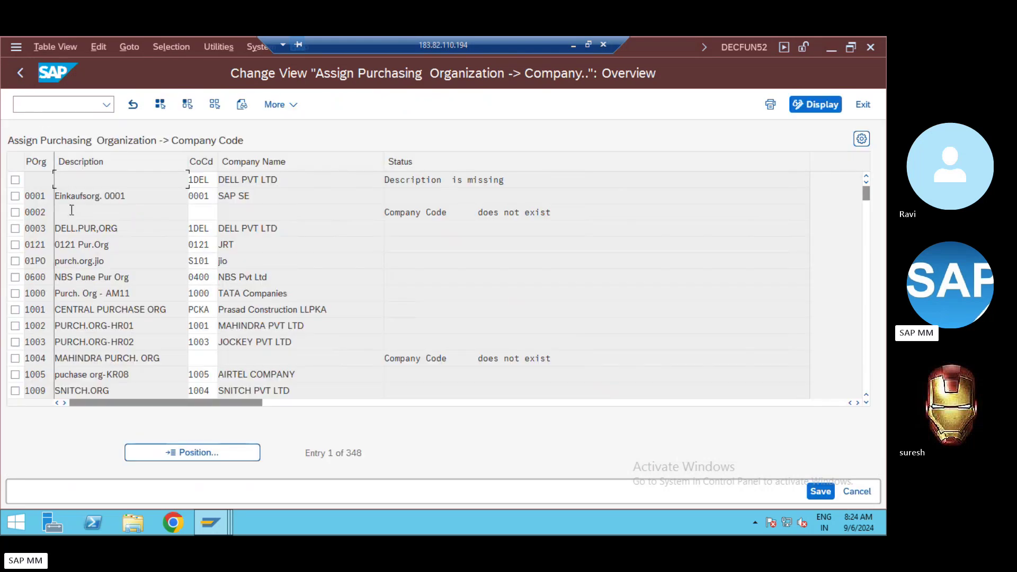
{"action": "left_click", "coordinate": [42, 181]}
{"action": "left_click", "coordinate": [203, 183]}
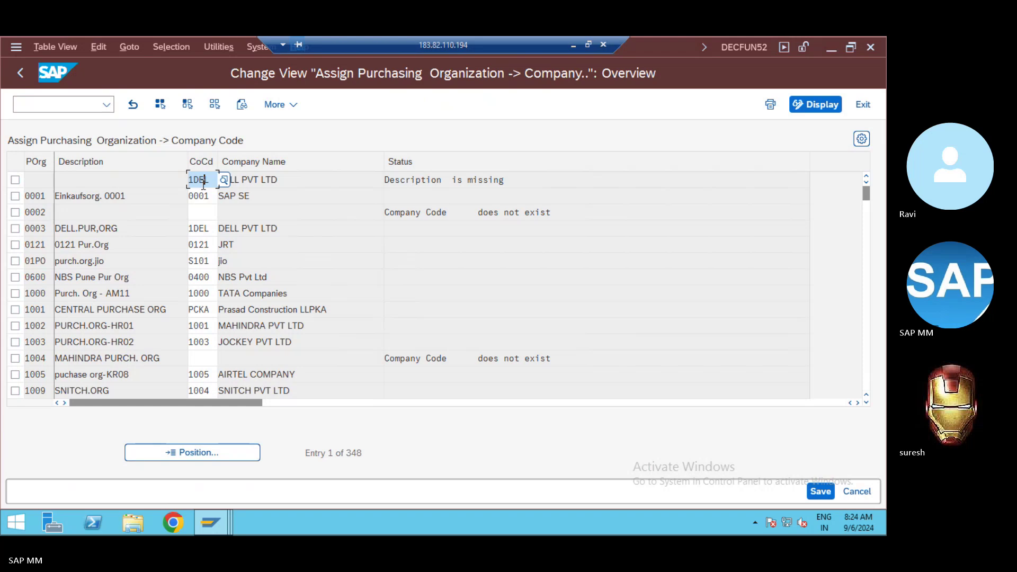
{"action": "key", "text": "F1"}
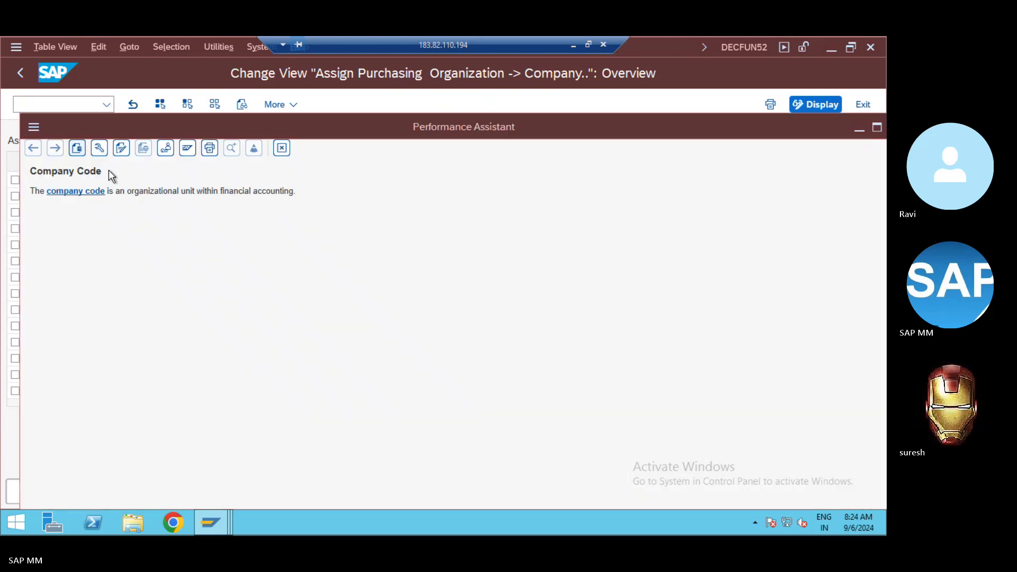
{"action": "left_click", "coordinate": [165, 147]}
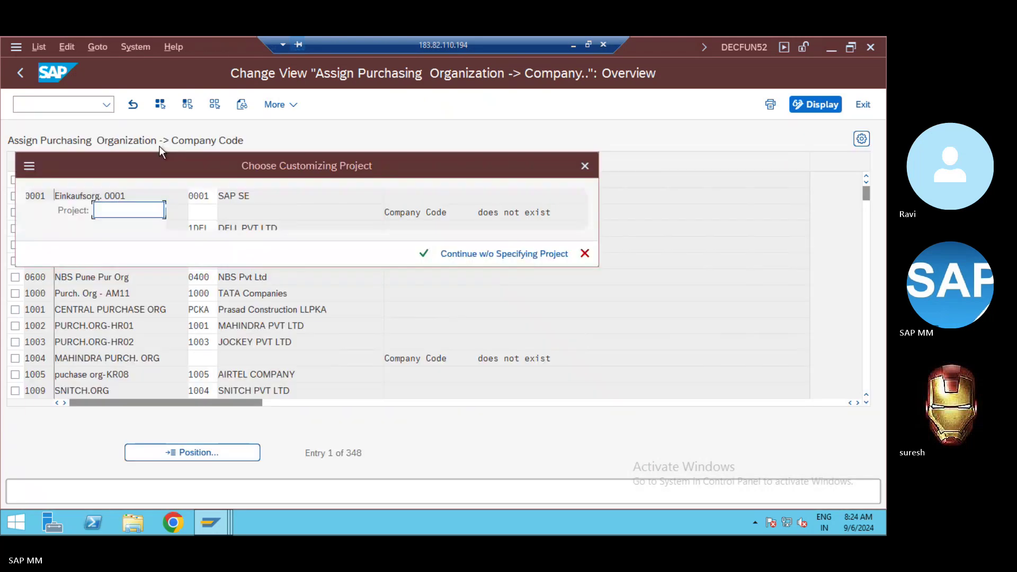
{"action": "key", "text": "Return"}
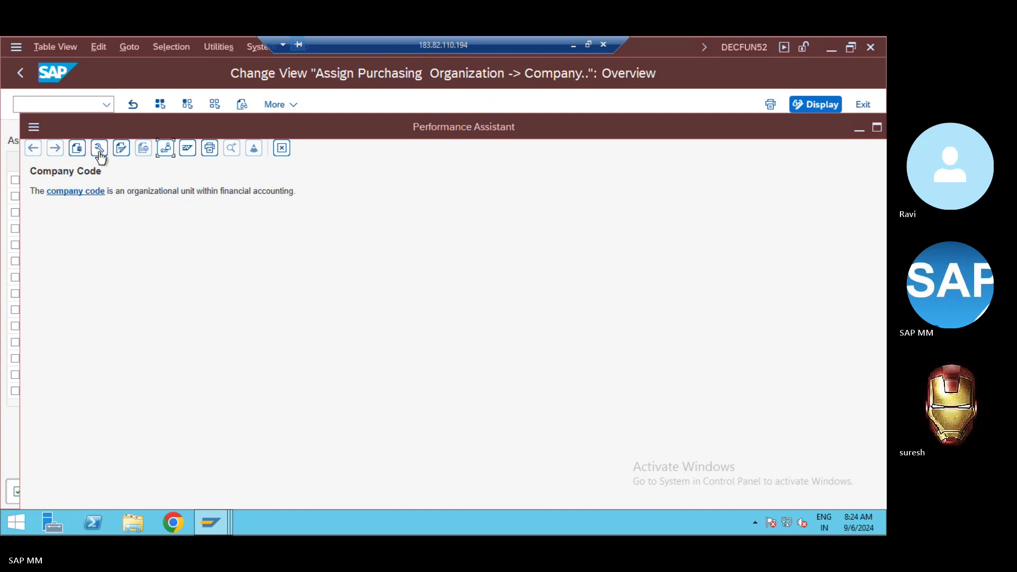
{"action": "left_click", "coordinate": [100, 148]}
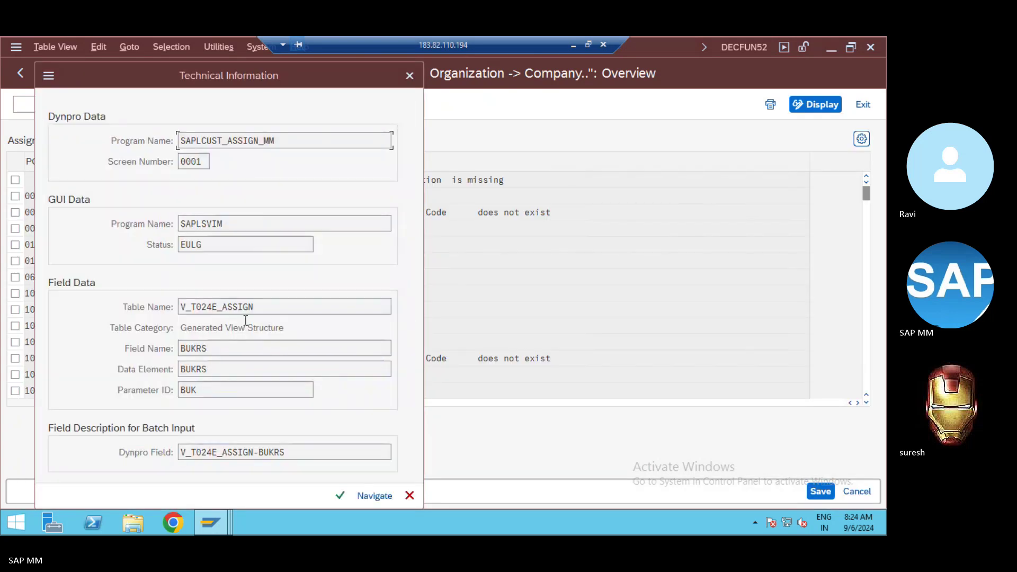
Copy T024E_ASSIGN from the technical information's table name and paste it as the table in General Table Display
{"action": "left_click_drag", "start_coordinate": [272, 309], "coordinate": [190, 307]}
{"action": "key", "text": "ctrl+c"}
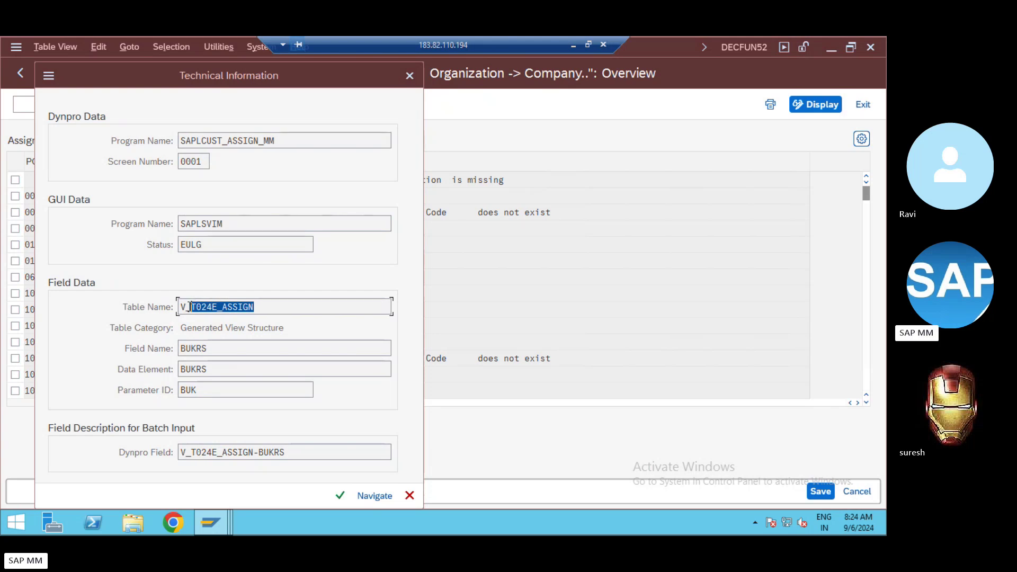
{"action": "left_click", "coordinate": [190, 307]}
{"action": "key", "text": "alt+Tab"}
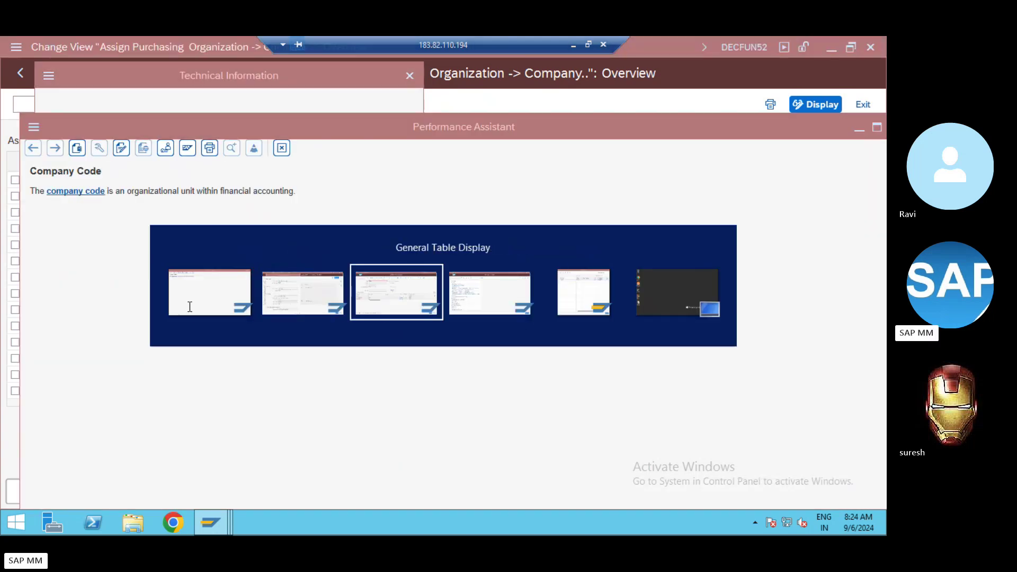
{"action": "left_click_drag", "start_coordinate": [178, 141], "coordinate": [125, 154]}
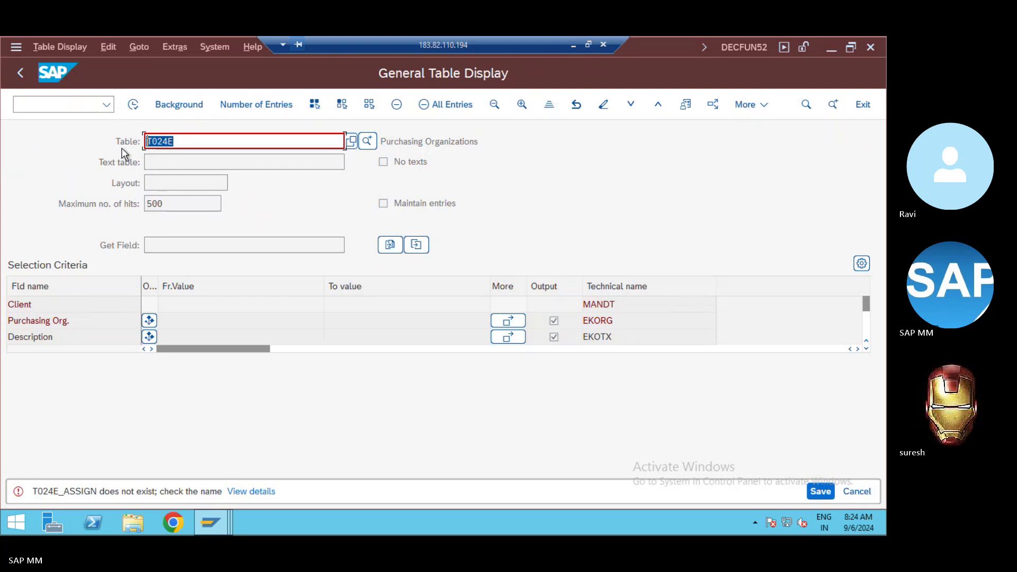
{"action": "key", "text": "ctrl+v"}
{"action": "key", "text": "Home"}
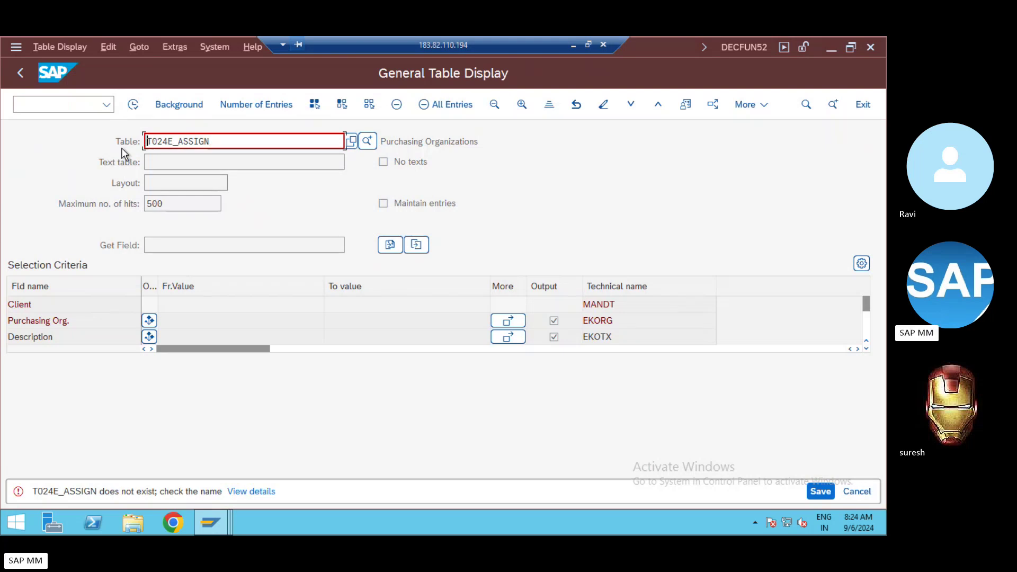
Restore the table name to T024E and reload its selection fields
{"action": "left_click", "coordinate": [229, 143]}
{"action": "key", "text": "BackSpace"}
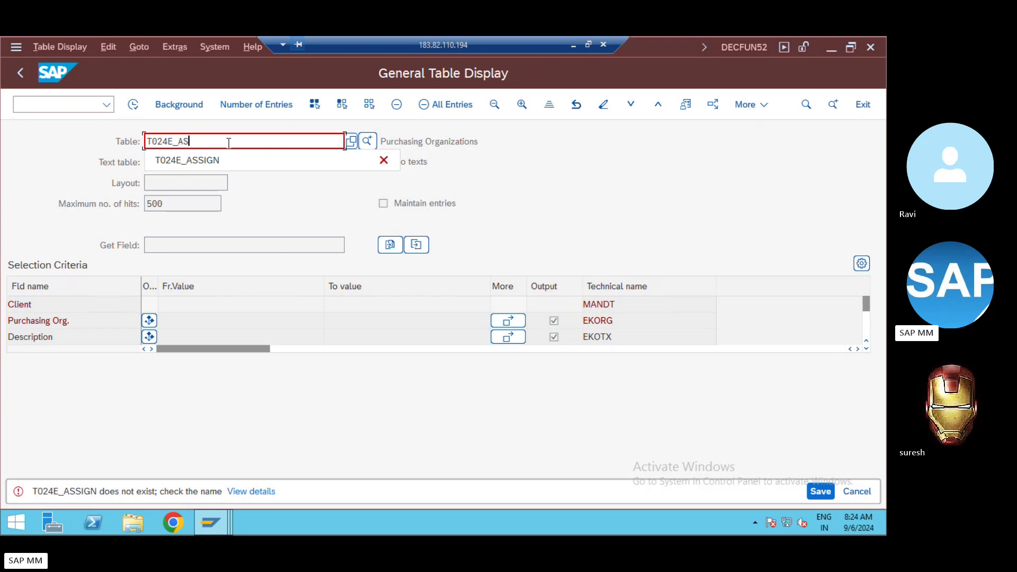
{"action": "key", "text": "BackSpace"}
{"action": "key", "text": "BackSpace"}
{"action": "key", "text": "BackSpace"}
{"action": "type", "text": "E"}
{"action": "key", "text": "Return"}
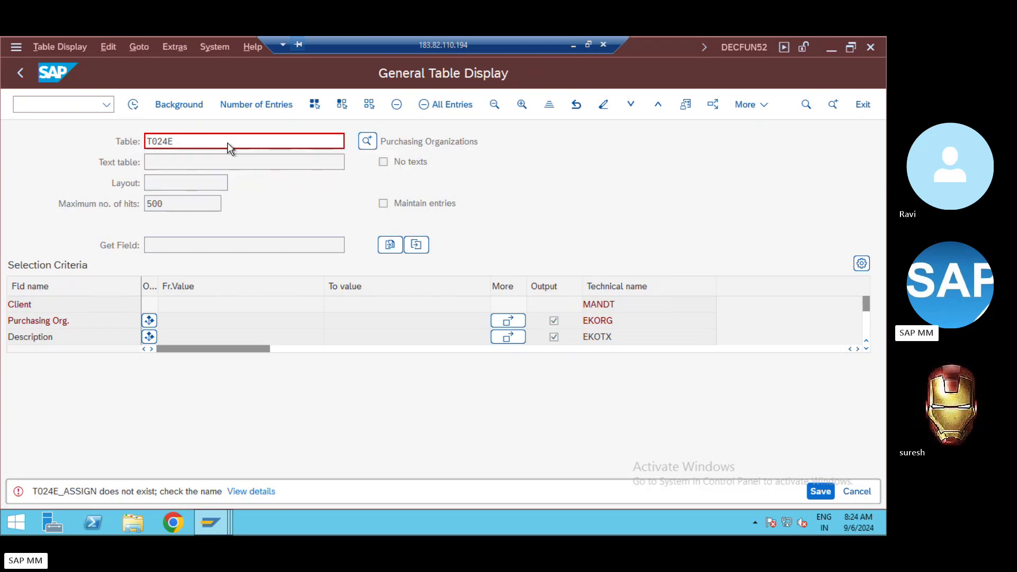
{"action": "left_click", "coordinate": [188, 317]}
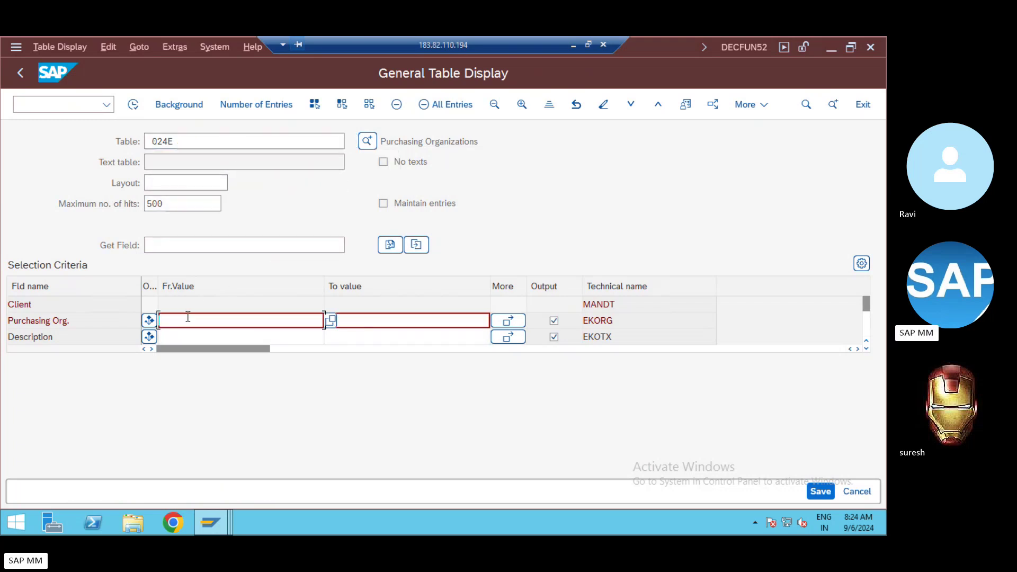
{"action": "left_click", "coordinate": [151, 141]}
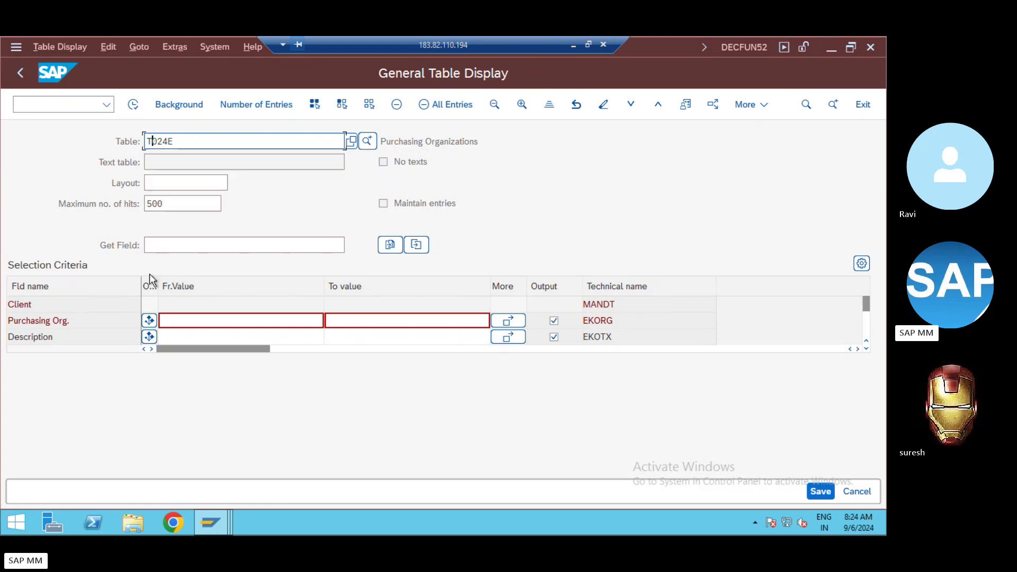
Display the T024E entries for purchasing organization ZRRR, widen the purchasing organization column, and compare it with the company code
{"action": "left_click", "coordinate": [185, 320]}
{"action": "type", "text": "ZRRR"}
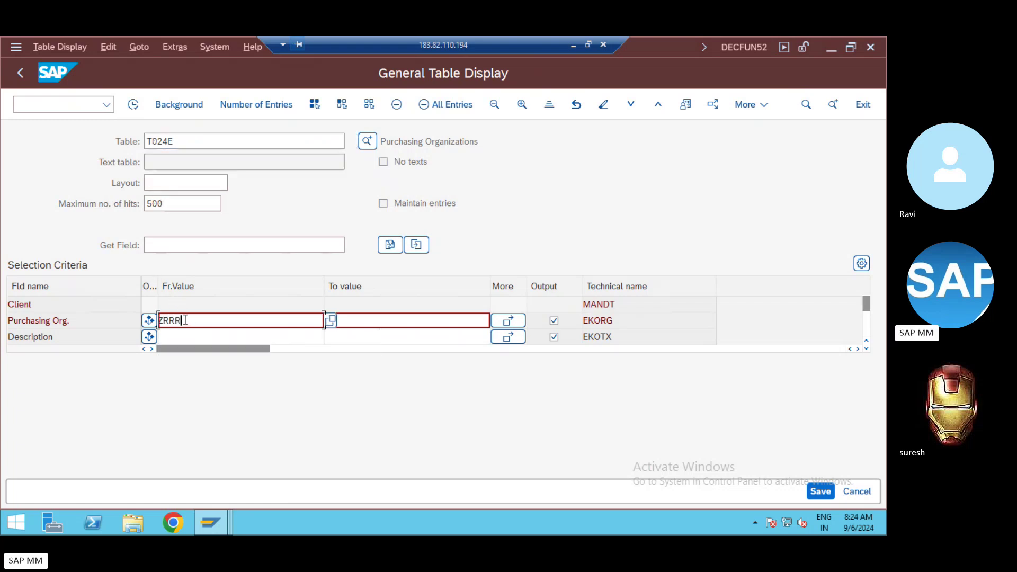
{"action": "left_click", "coordinate": [133, 104]}
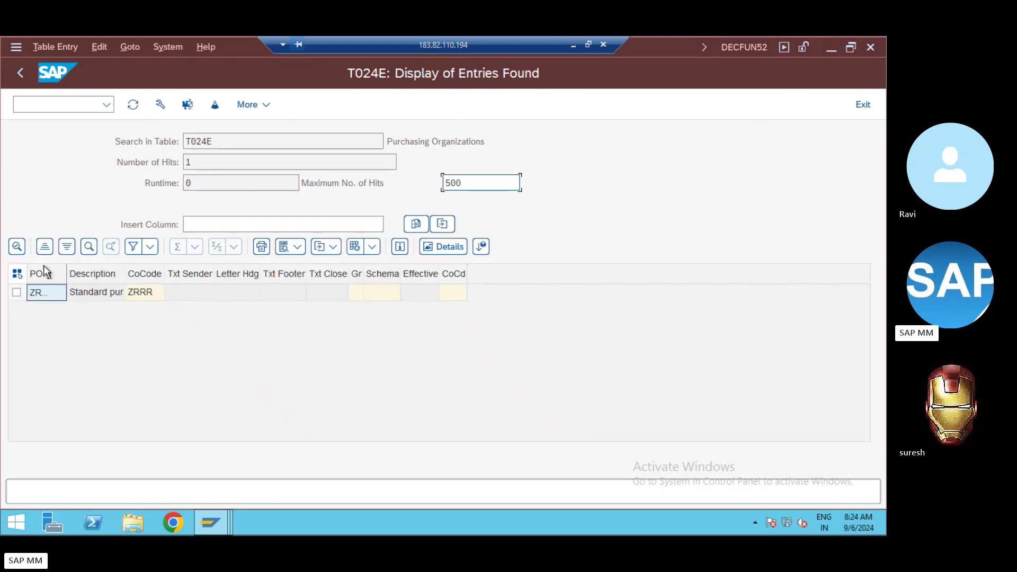
{"action": "left_click", "coordinate": [166, 323]}
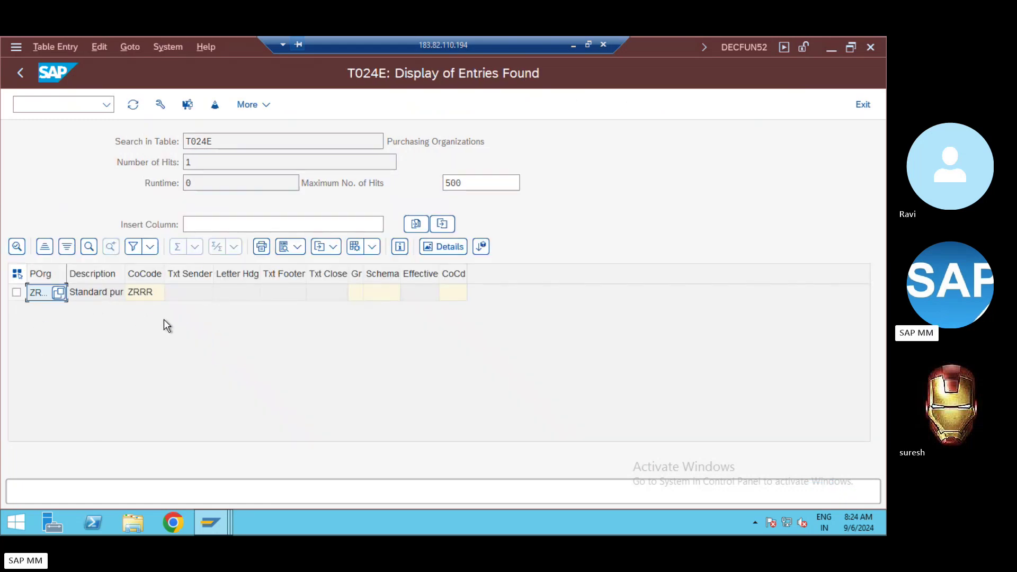
{"action": "double_click", "coordinate": [66, 272]}
{"action": "left_click", "coordinate": [184, 297]}
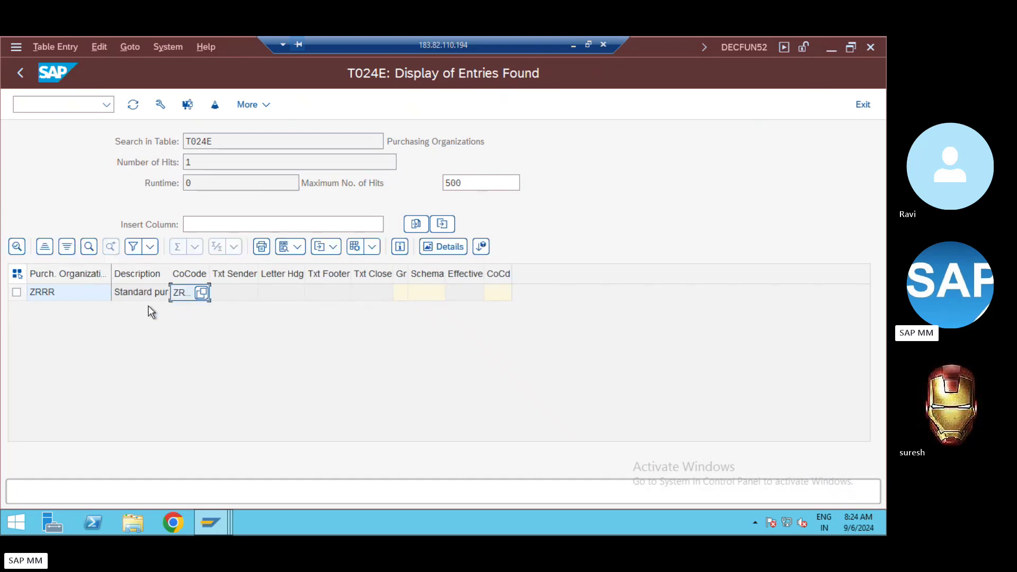
{"action": "left_click", "coordinate": [71, 294]}
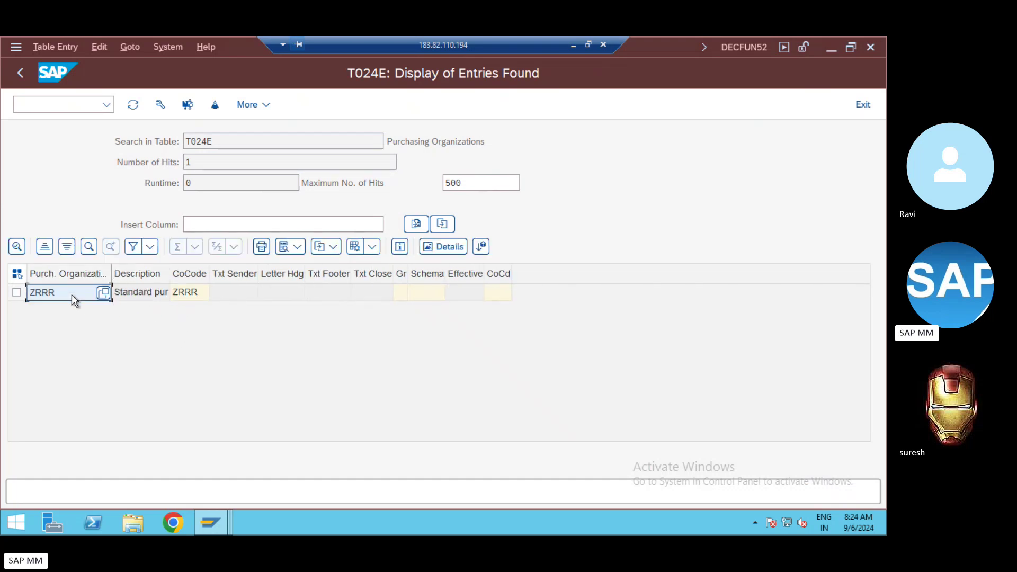
Bring up the company code help window and close it to return to the T024E entries
{"action": "key", "text": "alt+Tab"}
{"action": "key", "text": "alt+Tab"}
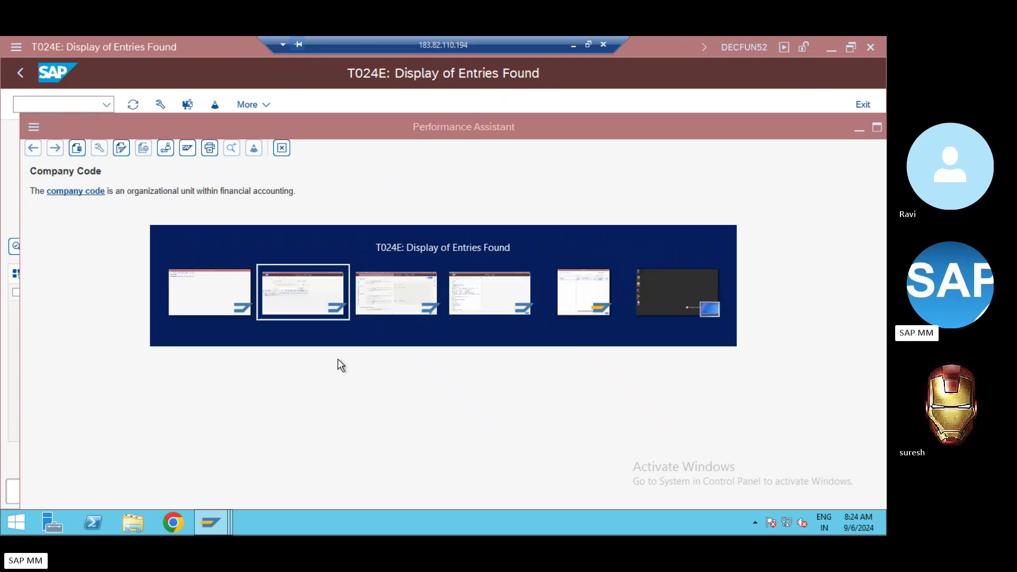
{"action": "key", "text": "alt+Tab"}
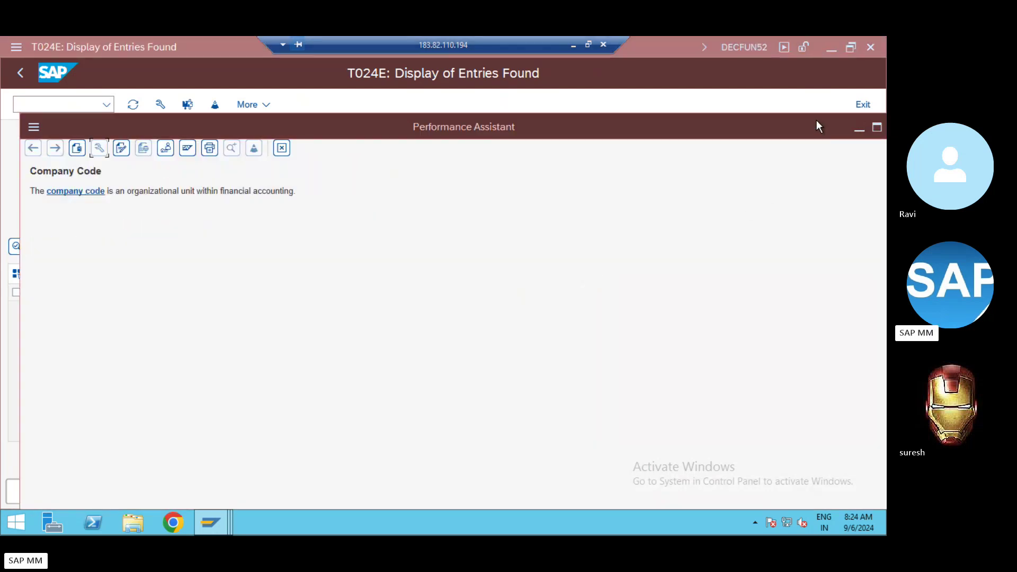
{"action": "left_click", "coordinate": [877, 129]}
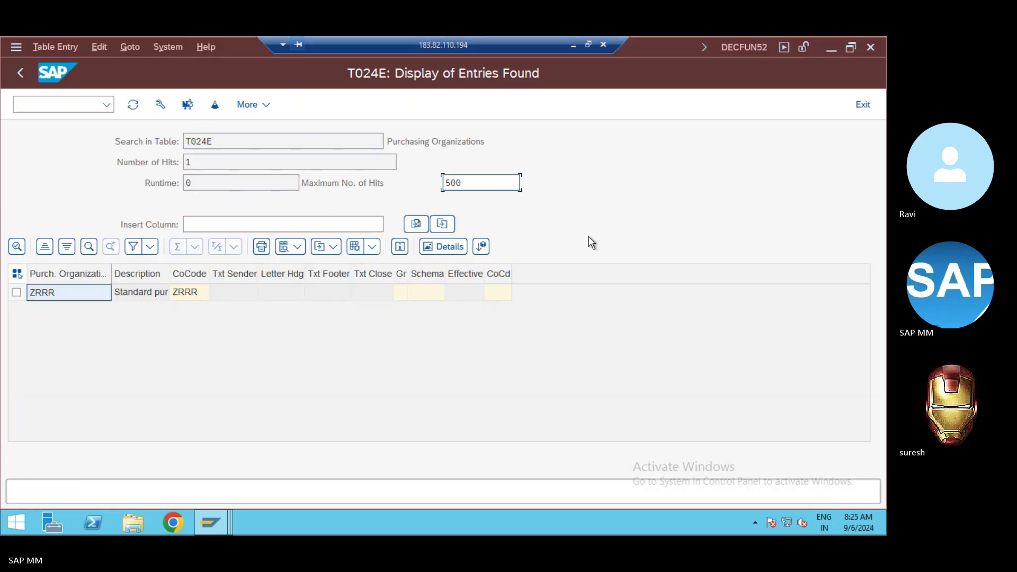
{"action": "key", "text": "F1"}
{"action": "left_click", "coordinate": [733, 128]}
{"action": "left_click", "coordinate": [872, 53]}
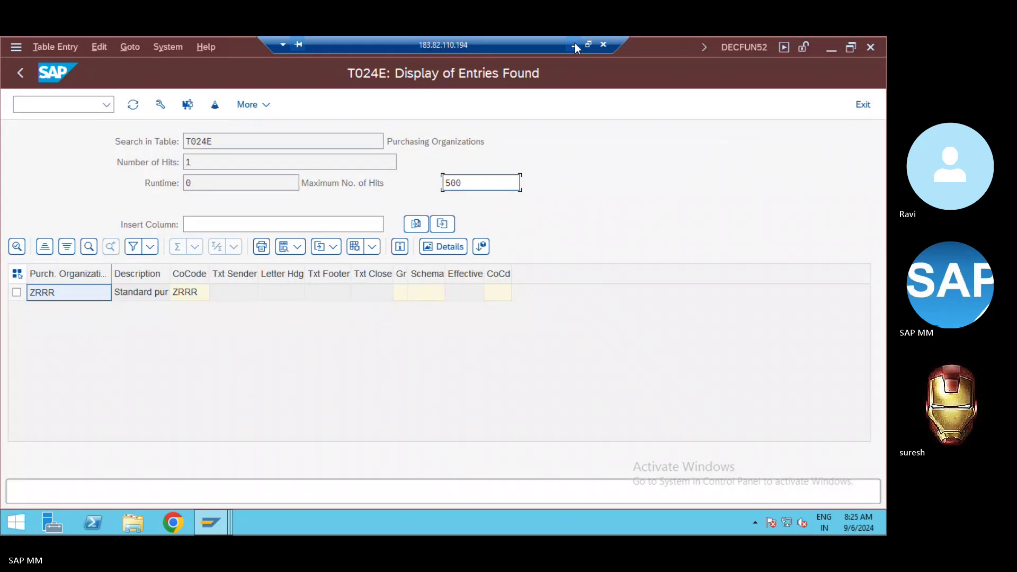
Switch to PowerPoint and add "& respective assignment" after "Purchasing org" in the T024E line of the Table slide
{"action": "left_click", "coordinate": [574, 43]}
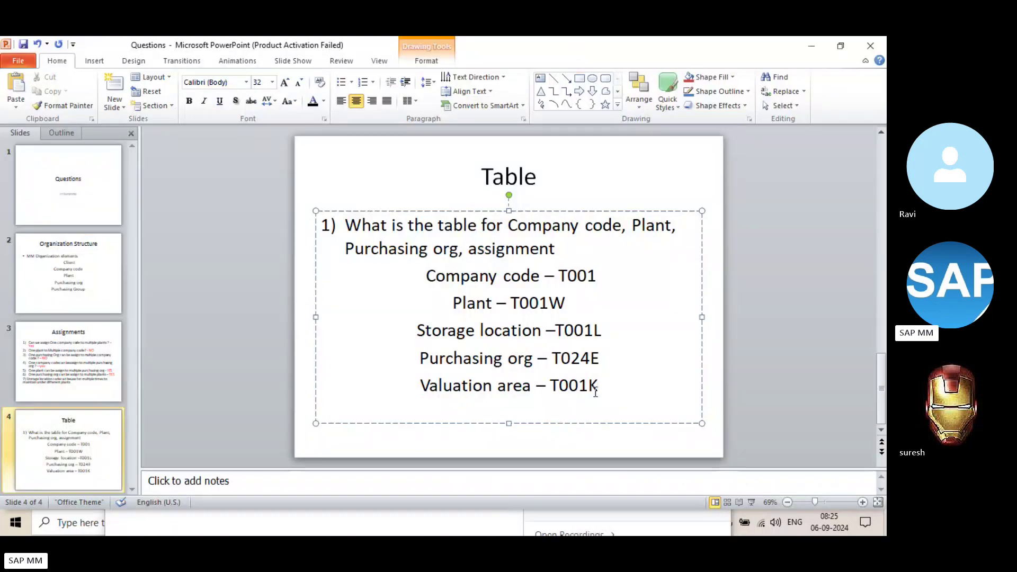
{"action": "left_click", "coordinate": [613, 362]}
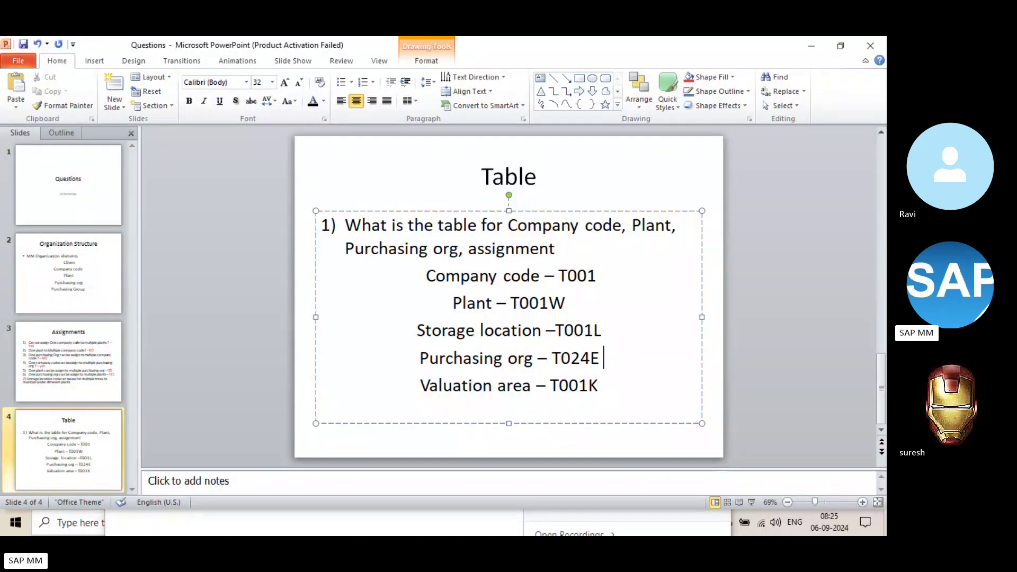
{"action": "left_click", "coordinate": [534, 359]}
{"action": "type", "text": "& res"}
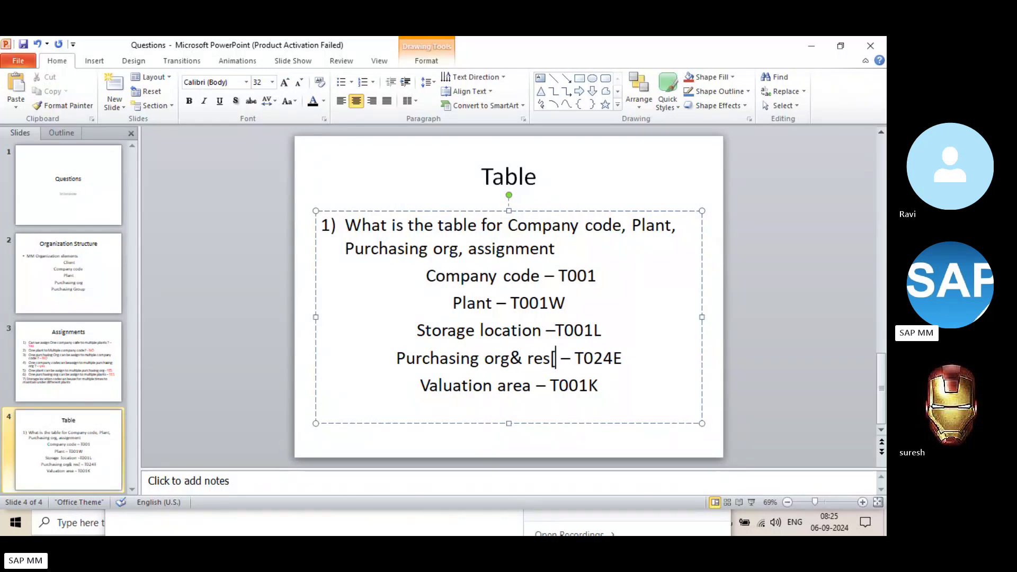
{"action": "type", "text": "pective"}
{"action": "type", "text": " assignment wit"}
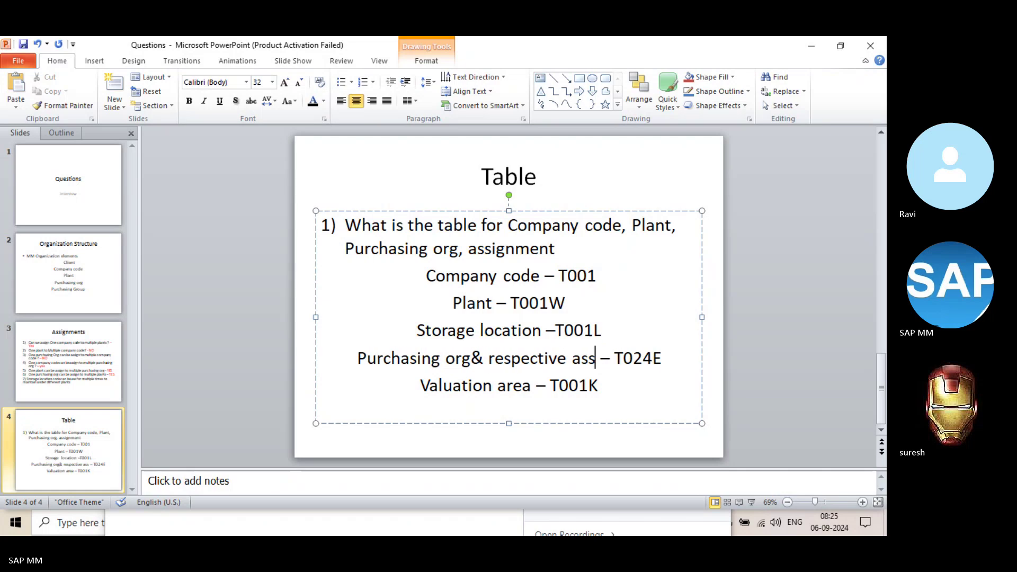
Complete the Purchasing org line on the Table slide so it reads "Purchasing org& respective assignment with Company code – T024E"
{"action": "type", "text": "h "}
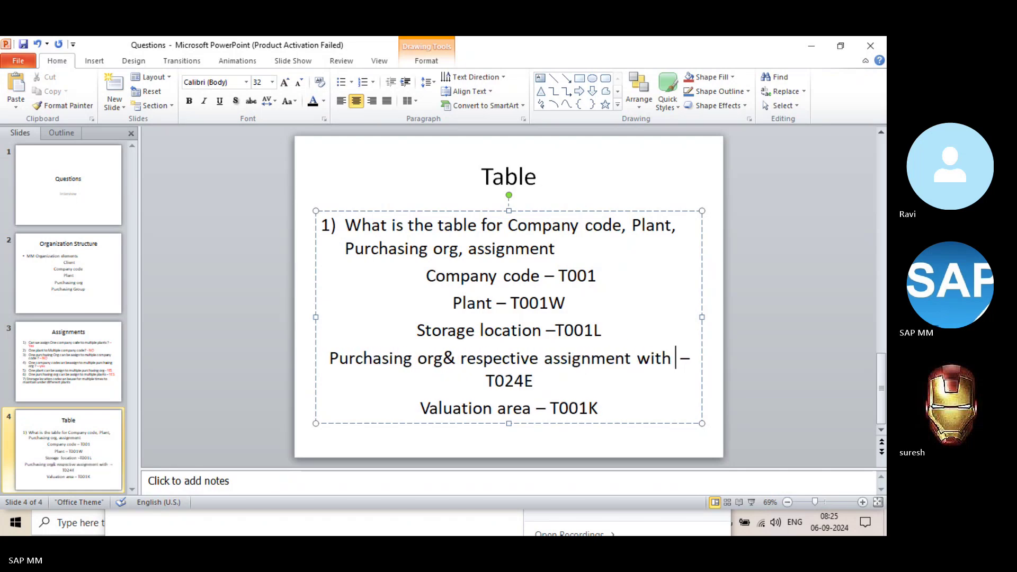
{"action": "type", "text": "Company co"}
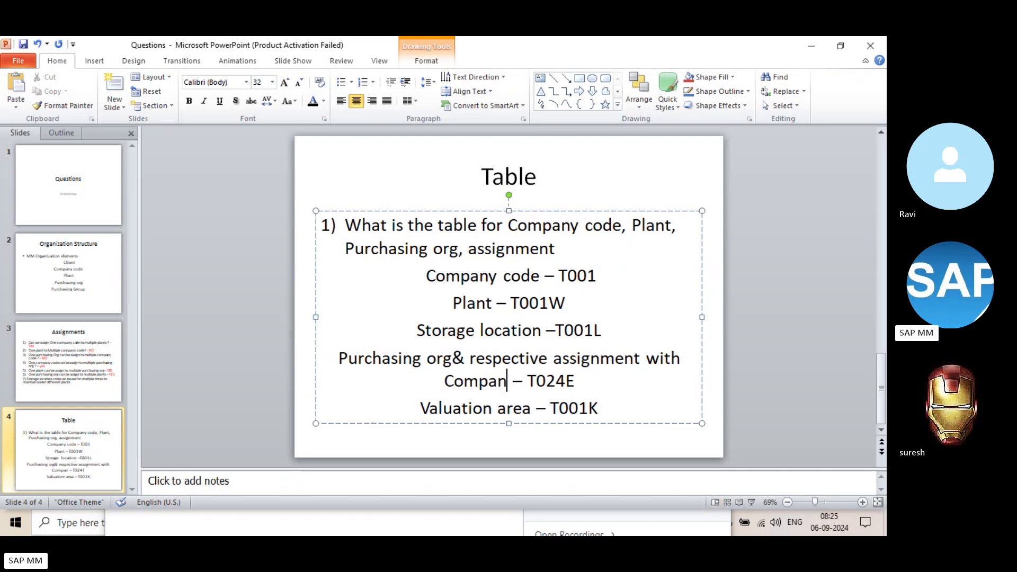
{"action": "type", "text": "de"}
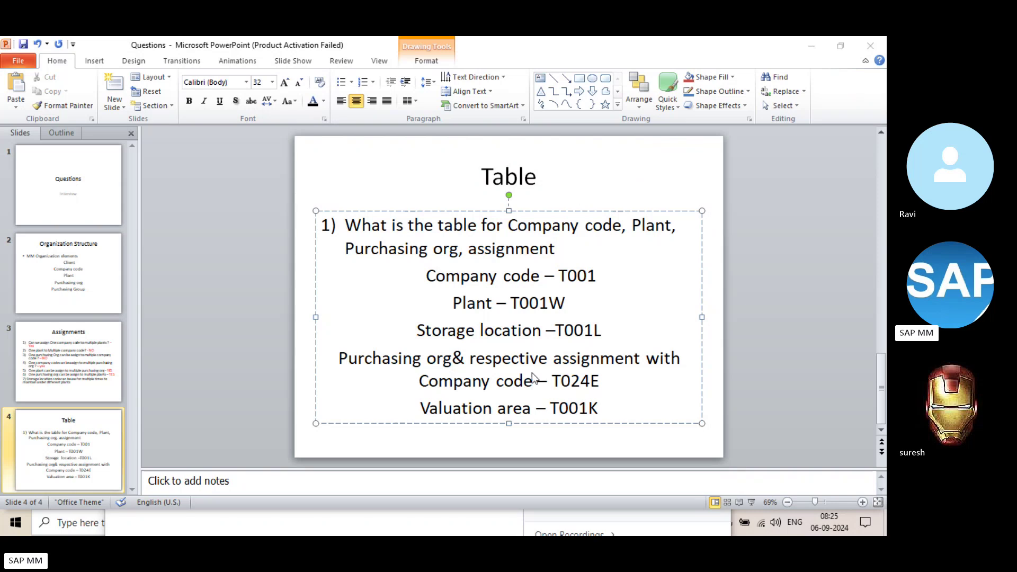
Switch to SAP, open Assign purchasing organization to plant, display its print list and highlight the table name within the view name
{"action": "key", "text": "alt+Tab"}
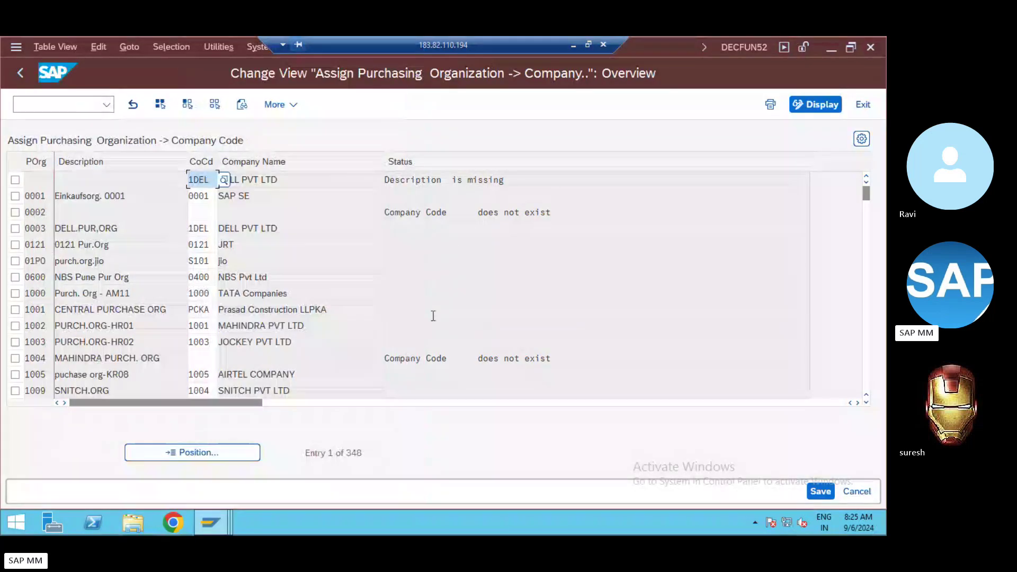
{"action": "left_click", "coordinate": [20, 73]}
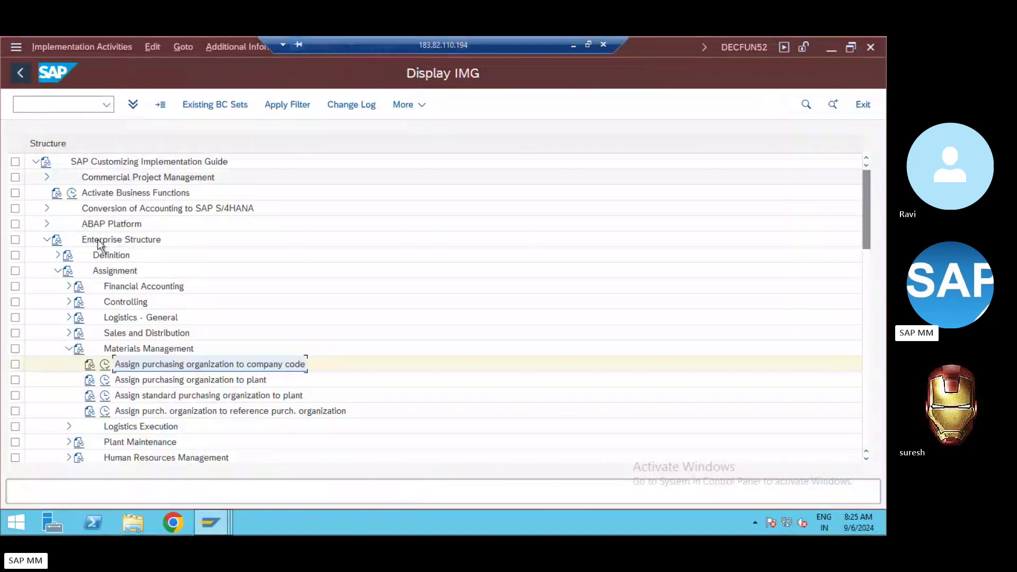
{"action": "left_click", "coordinate": [105, 380]}
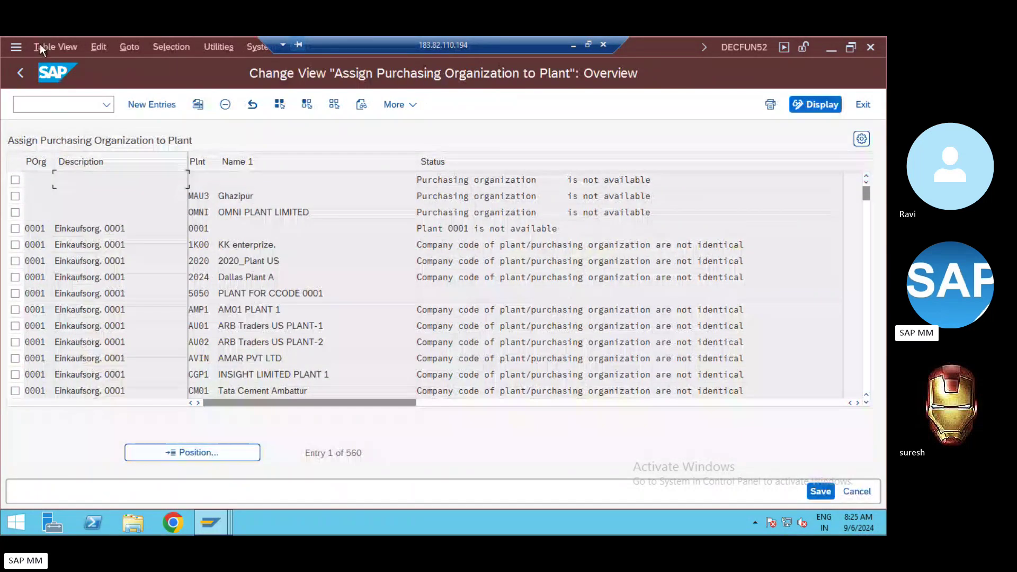
{"action": "left_click", "coordinate": [42, 48]}
{"action": "left_click", "coordinate": [74, 193]}
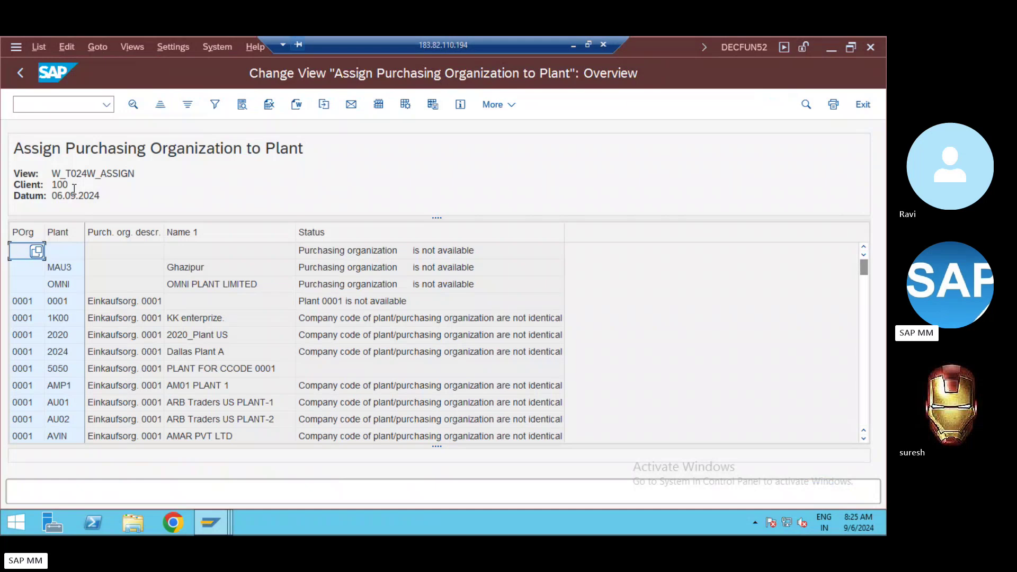
{"action": "left_click_drag", "start_coordinate": [95, 174], "coordinate": [69, 173]}
Look up table T024W in the General Table Display session to check its description
{"action": "key", "text": "alt+Tab"}
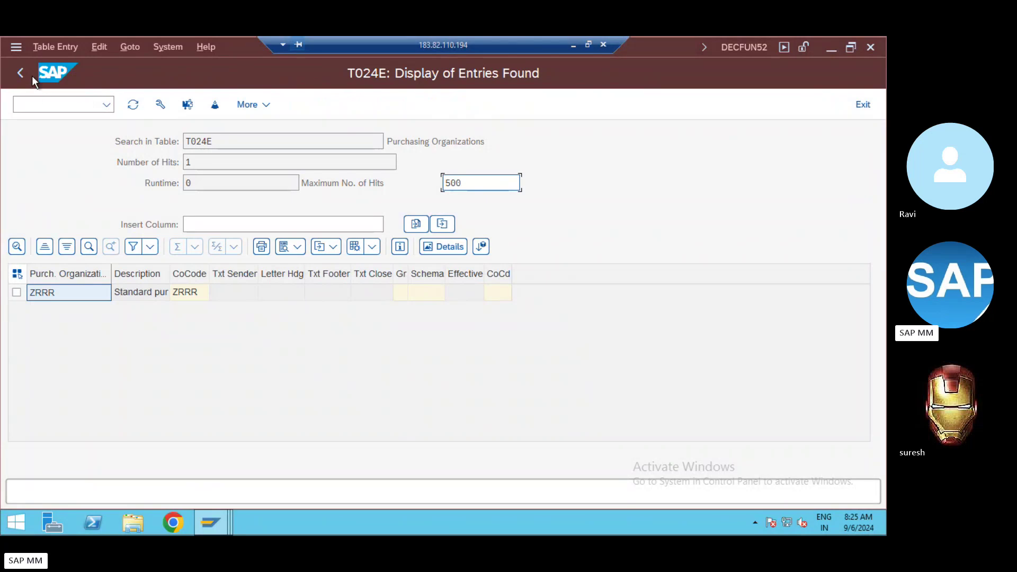
{"action": "left_click", "coordinate": [21, 72]}
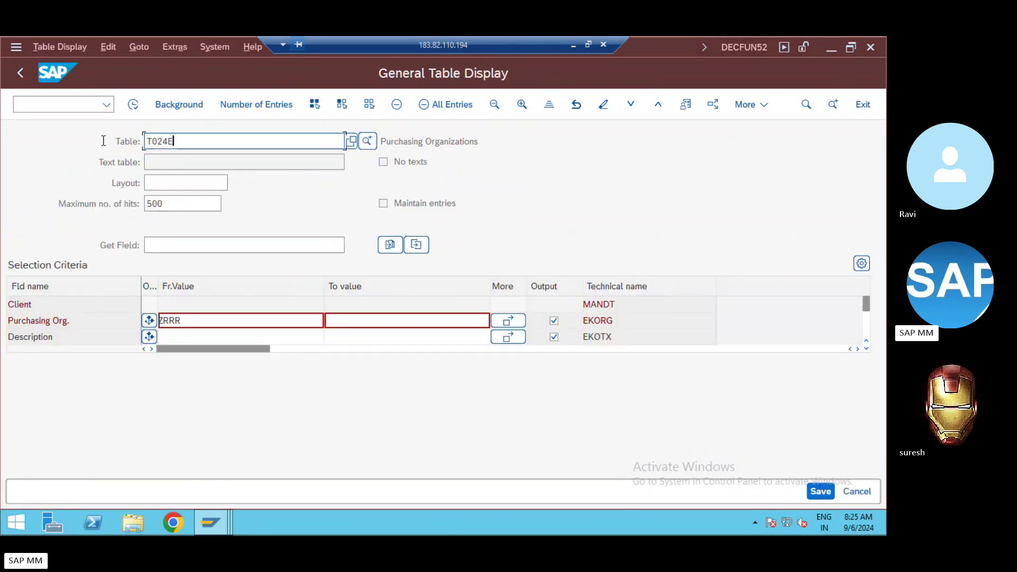
{"action": "key", "text": "ctrl+a"}
{"action": "type", "text": "T024W"}
{"action": "key", "text": "Return"}
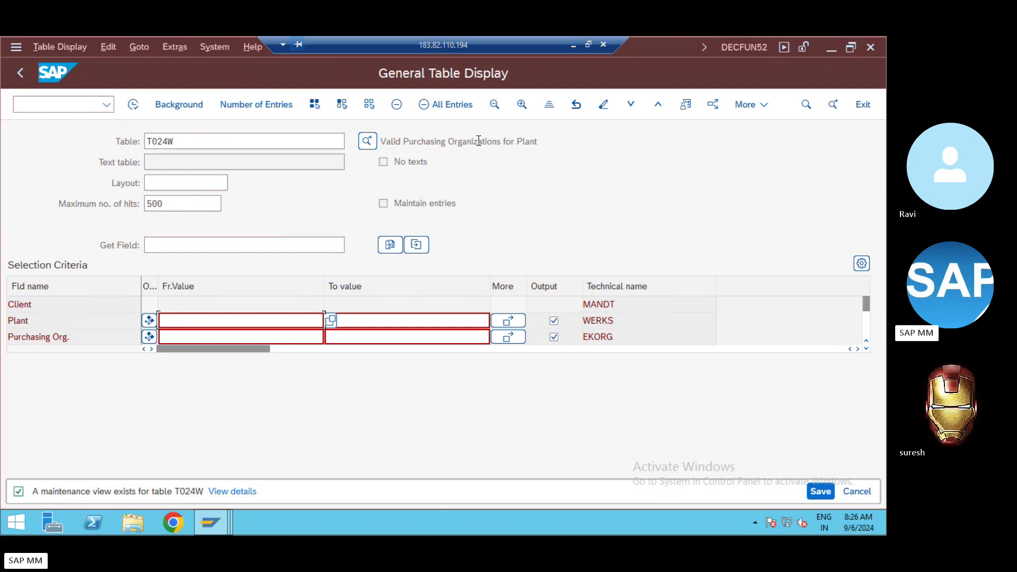
{"action": "left_click", "coordinate": [501, 144]}
{"action": "key", "text": "alt+Tab"}
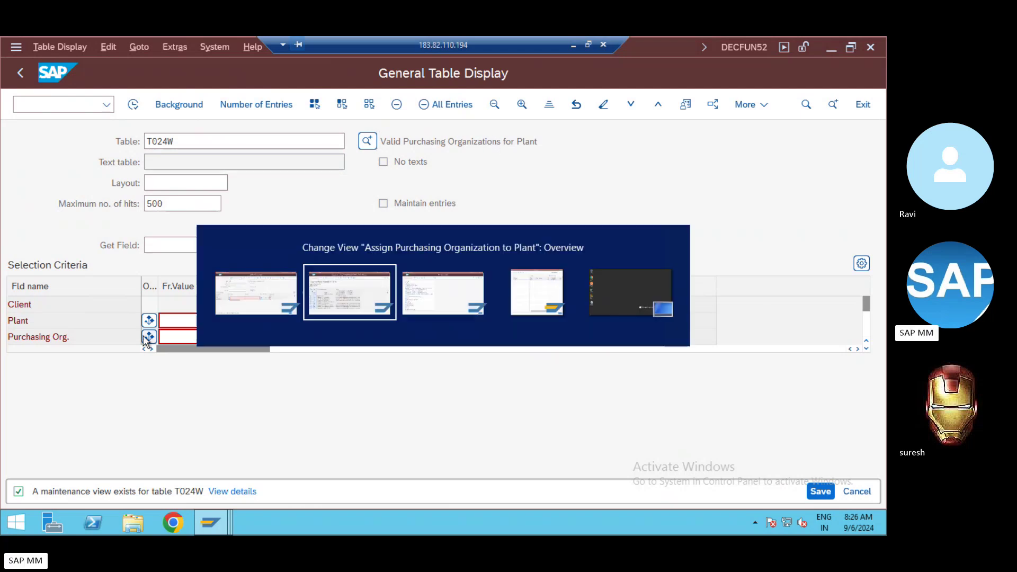
{"action": "key", "text": "alt+Tab"}
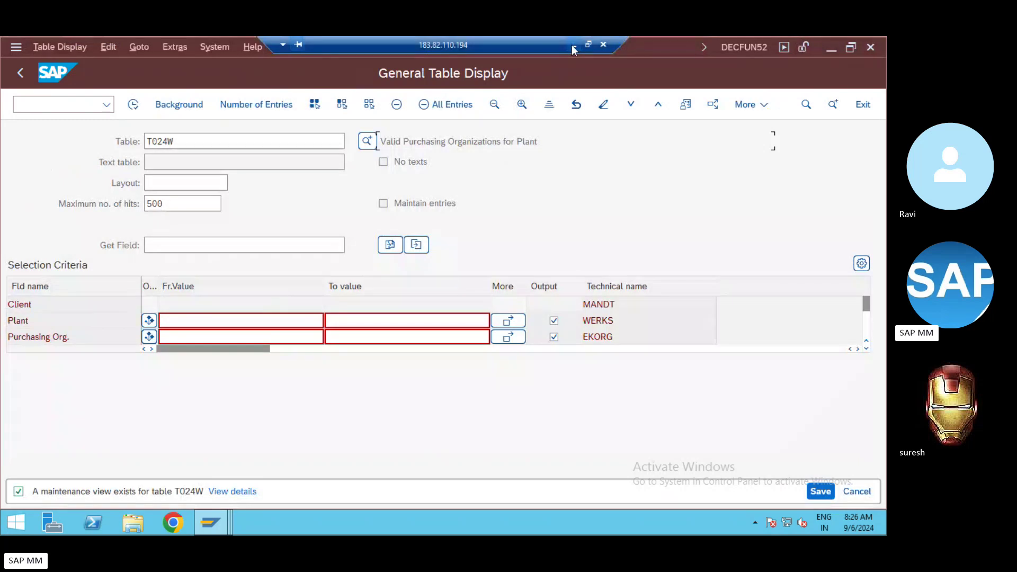
Switch to the PowerPoint slide and add a new line "T024W" below the Valuation area line
{"action": "left_click", "coordinate": [572, 45]}
{"action": "left_click", "coordinate": [609, 408]}
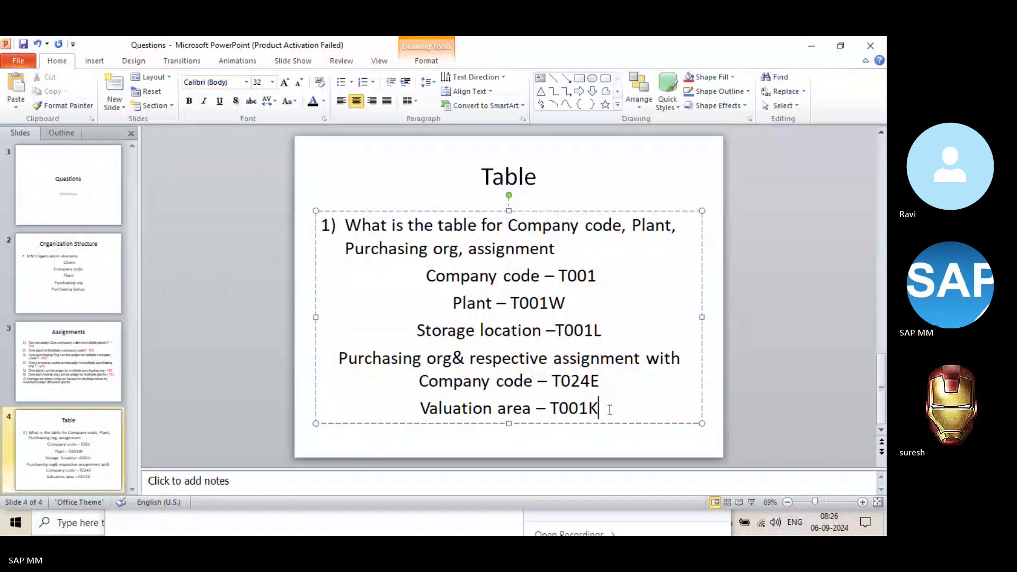
{"action": "key", "text": "Return"}
{"action": "type", "text": "T023"}
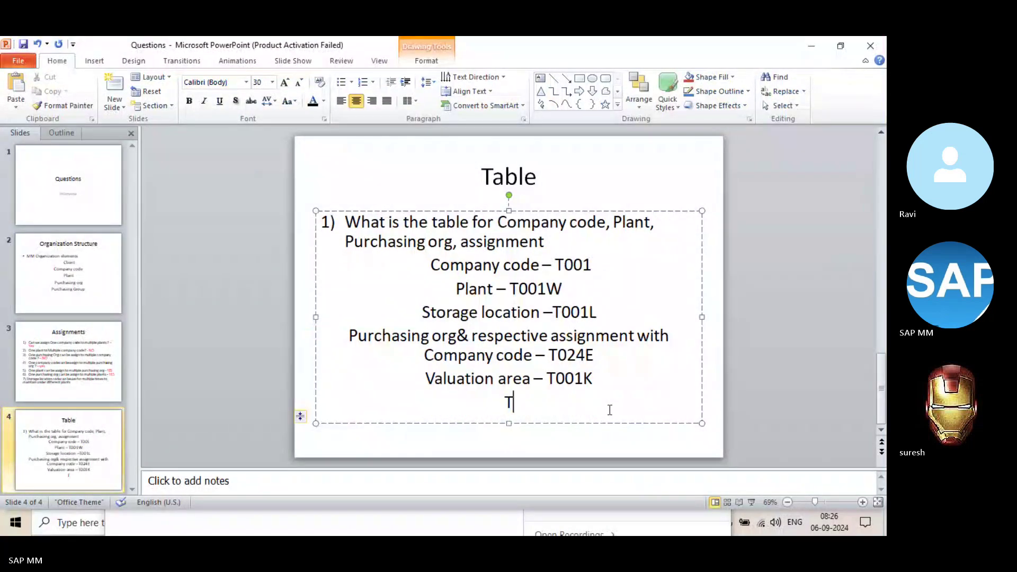
{"action": "key", "text": "BackSpace"}
{"action": "type", "text": "4W"}
Label the T024W entry on the slide by inserting "Plant & purchasing org assignment -" in front of it
{"action": "left_click", "coordinate": [520, 402]}
{"action": "key", "text": "Left"}
{"action": "key", "text": "Left"}
{"action": "key", "text": "Left"}
{"action": "key", "text": "Left"}
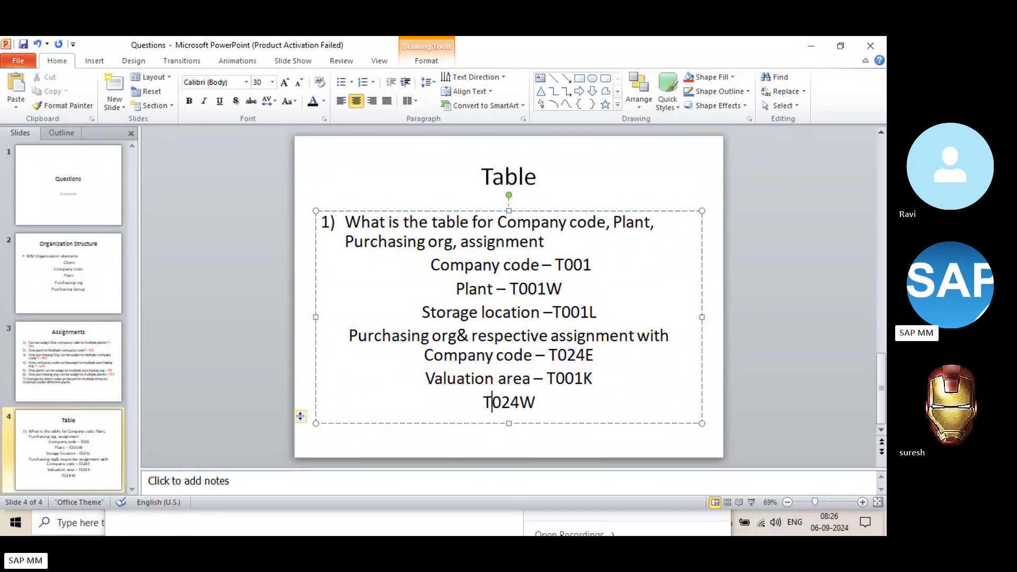
{"action": "type", "text": "-"}
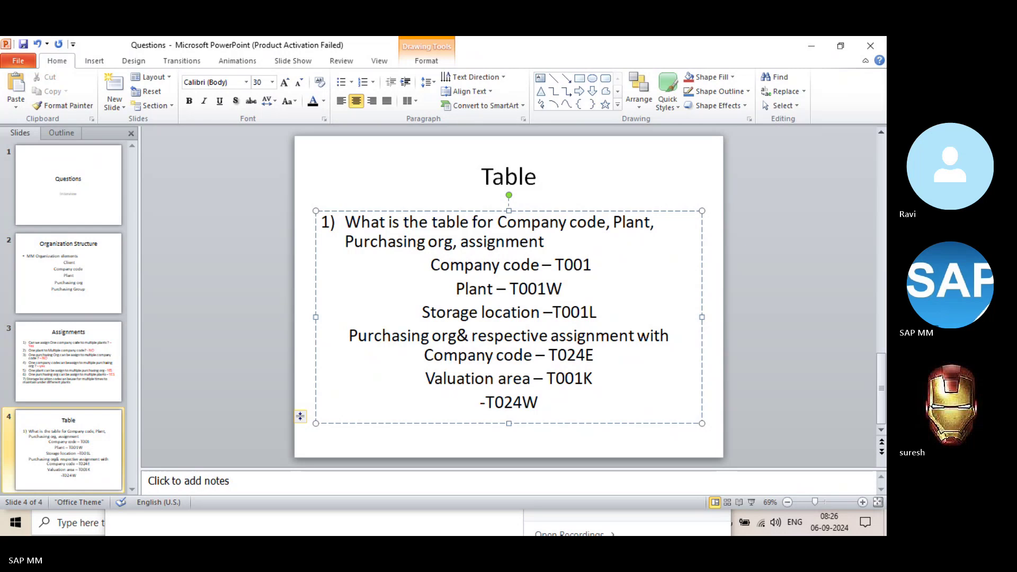
{"action": "key", "text": "Left"}
{"action": "type", "text": "plant & pu"}
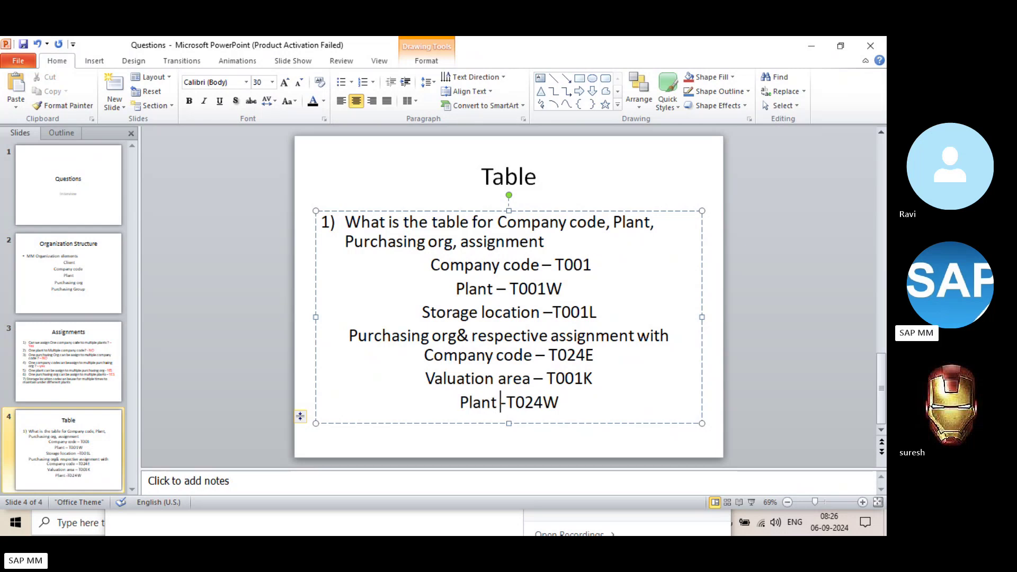
{"action": "type", "text": "rchasing org"}
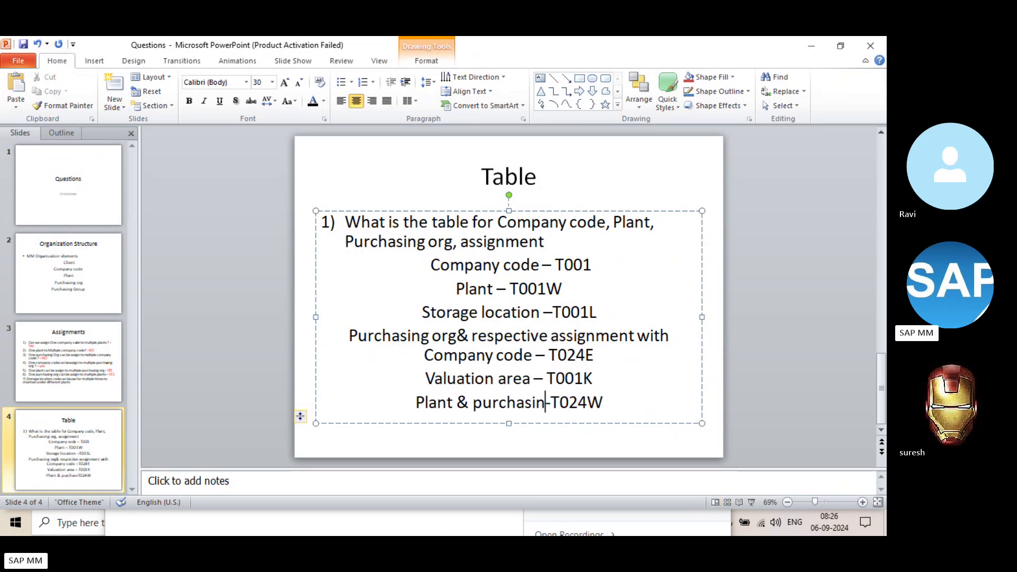
{"action": "type", "text": " assignment"}
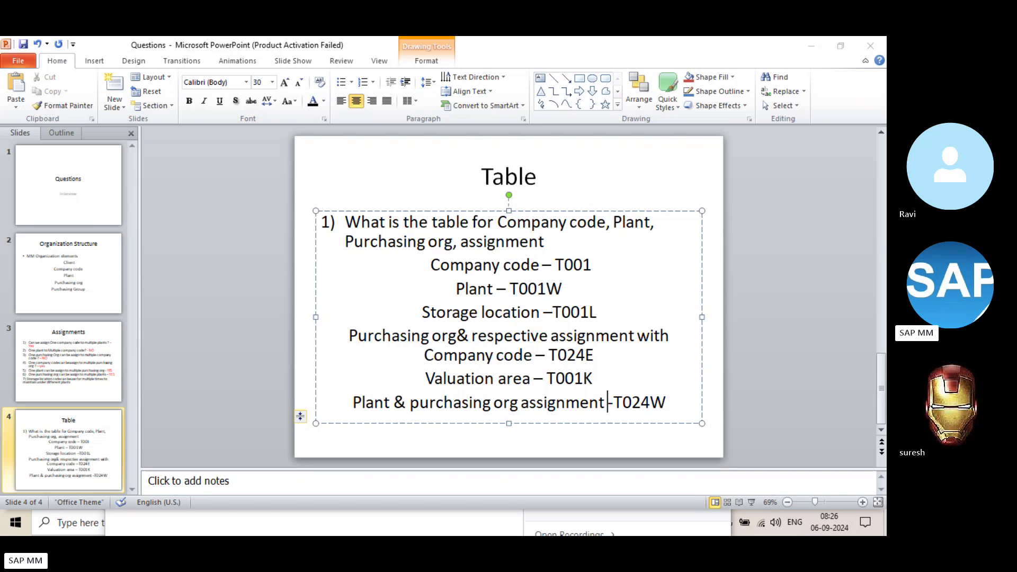
Switch back to SAP, leave the T024W table display and return from the plant assignment print list to the IMG structure
{"action": "key", "text": "alt+Tab"}
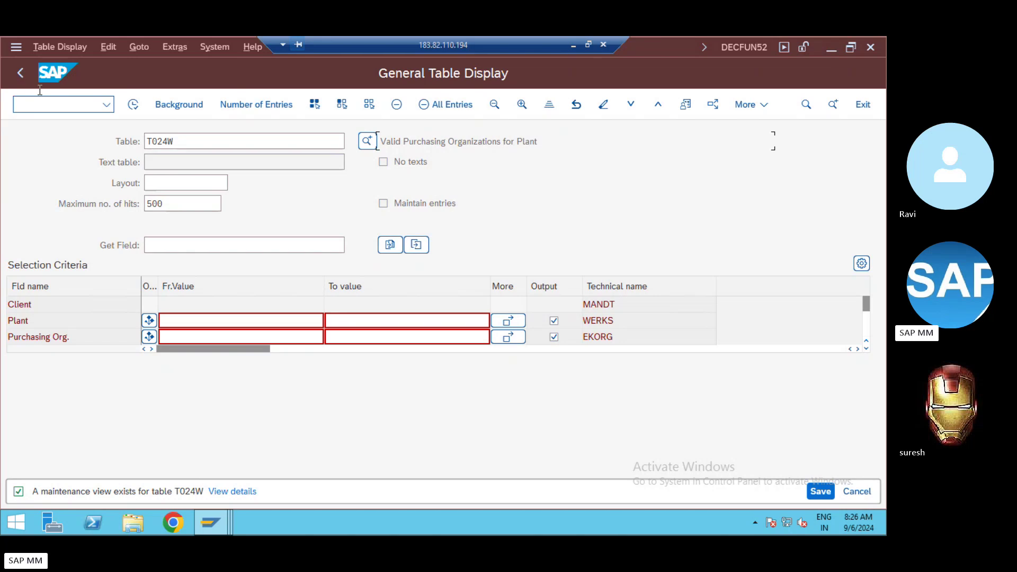
{"action": "left_click", "coordinate": [20, 73]}
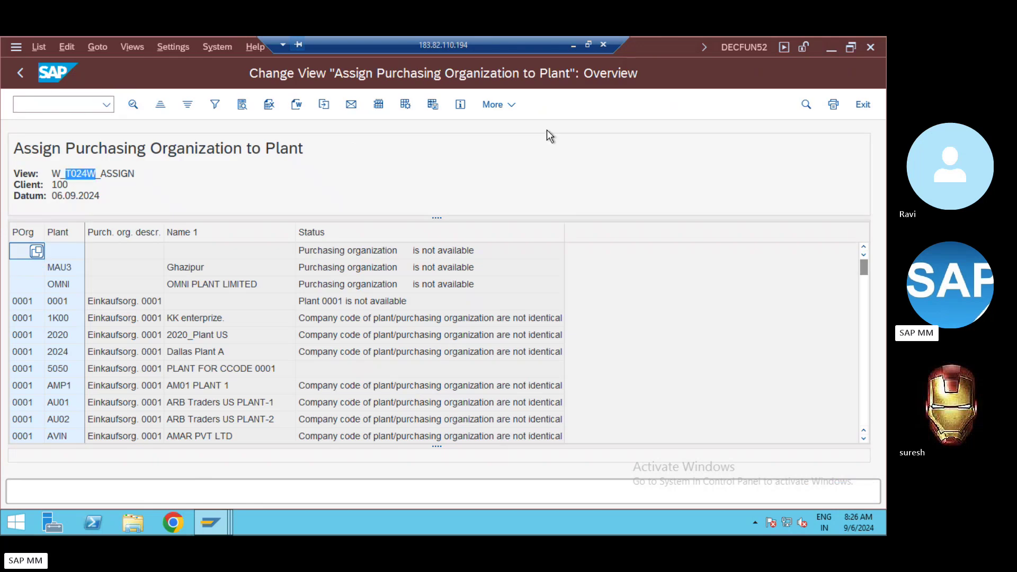
{"action": "left_click", "coordinate": [20, 72]}
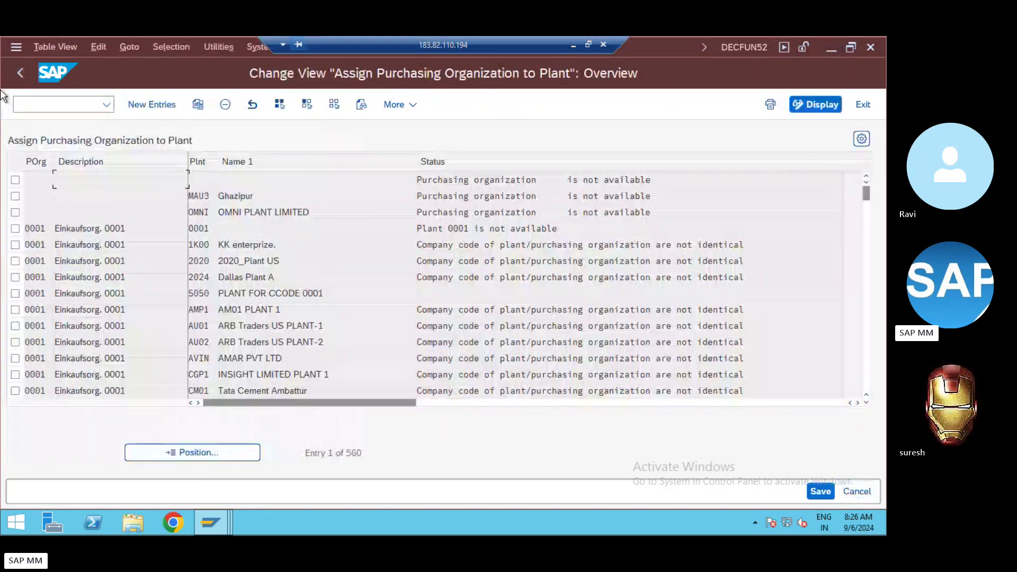
{"action": "left_click", "coordinate": [19, 74]}
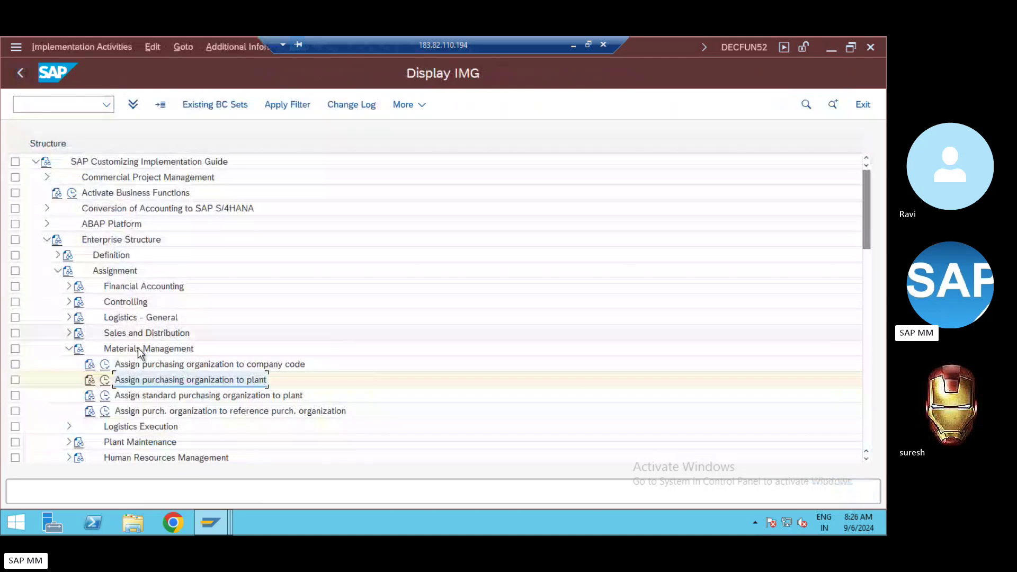
Reopen Assign purchasing organization to plant and examine the purchasing organization field's technical information for its table name
{"action": "left_click", "coordinate": [105, 381]}
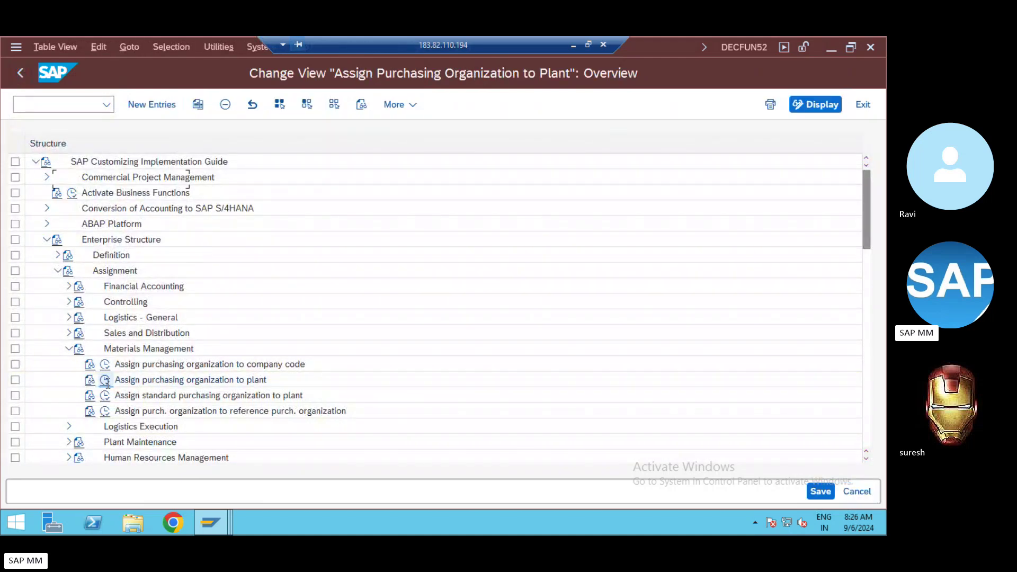
{"action": "left_click", "coordinate": [37, 228]}
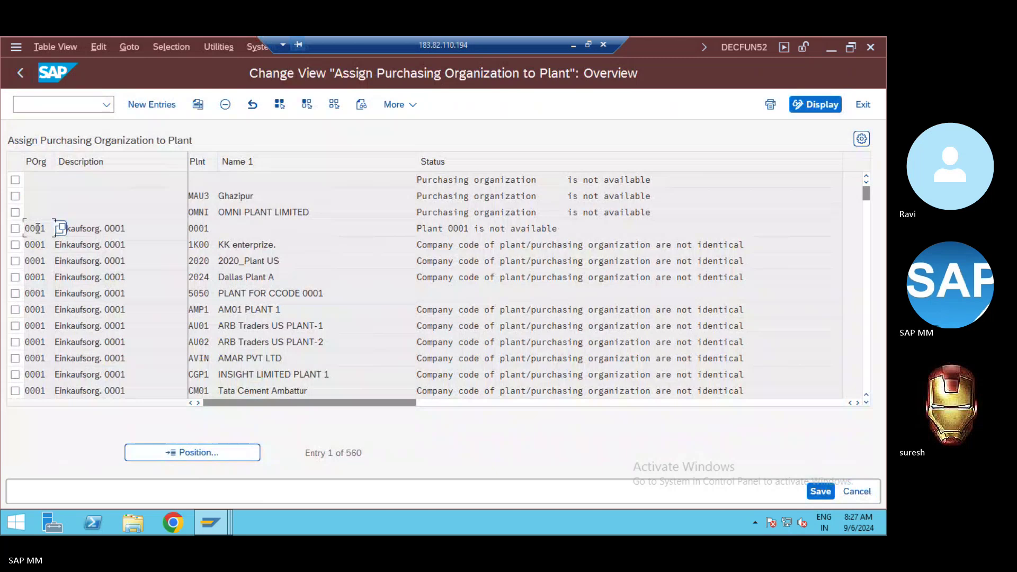
{"action": "key", "text": "F1"}
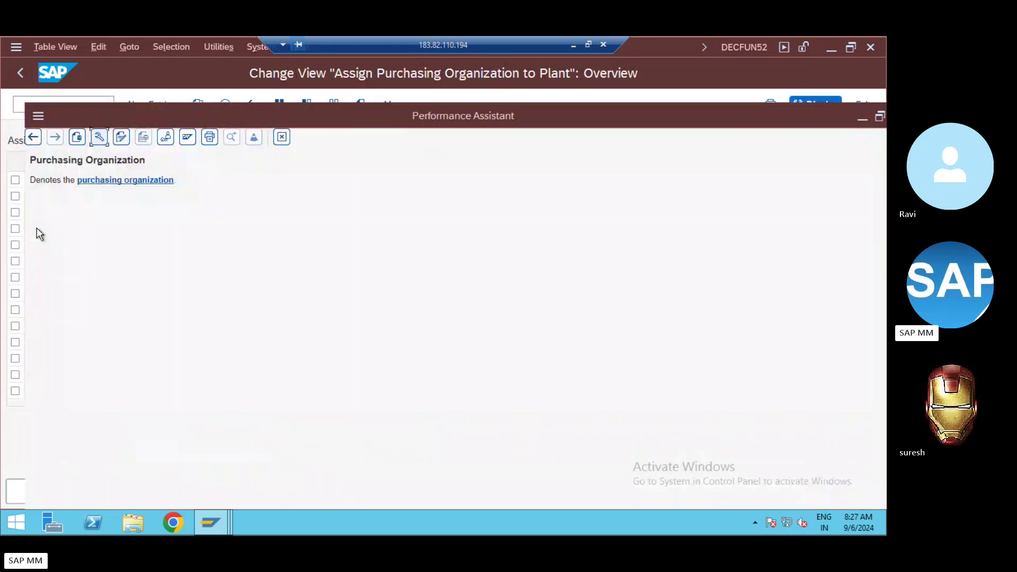
{"action": "left_click", "coordinate": [100, 137]}
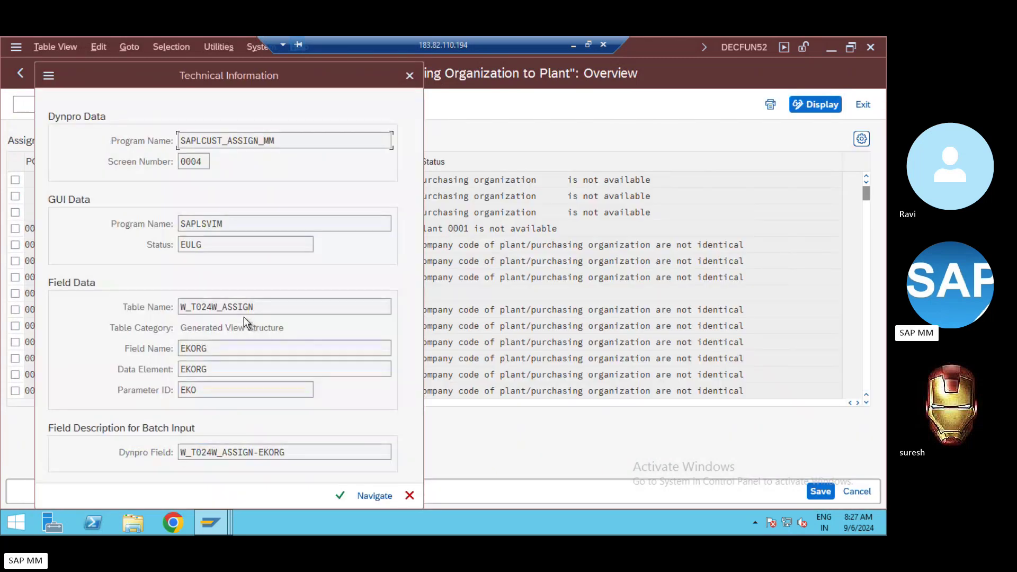
{"action": "left_click_drag", "start_coordinate": [218, 307], "coordinate": [191, 306]}
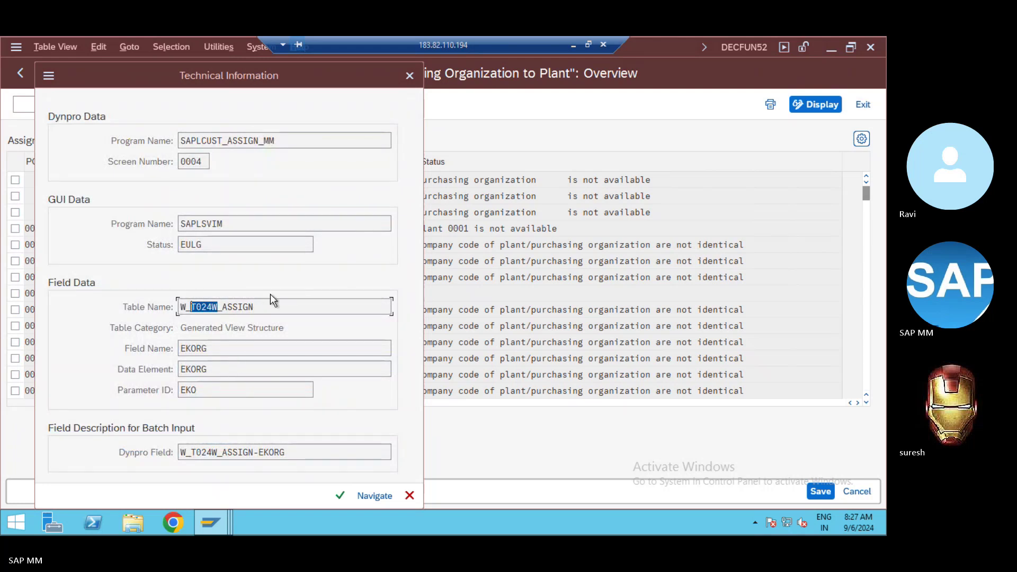
{"action": "key", "text": "Return"}
{"action": "key", "text": "Escape"}
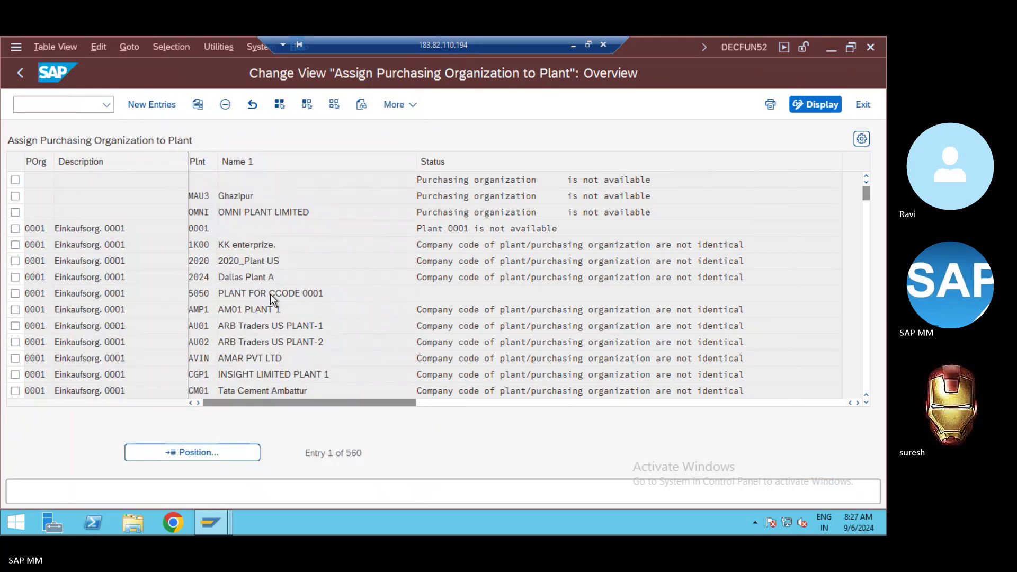
Return to the IMG, open Assign standard purchasing organization to plant and display its print list to examine the view name
{"action": "key", "text": "F3"}
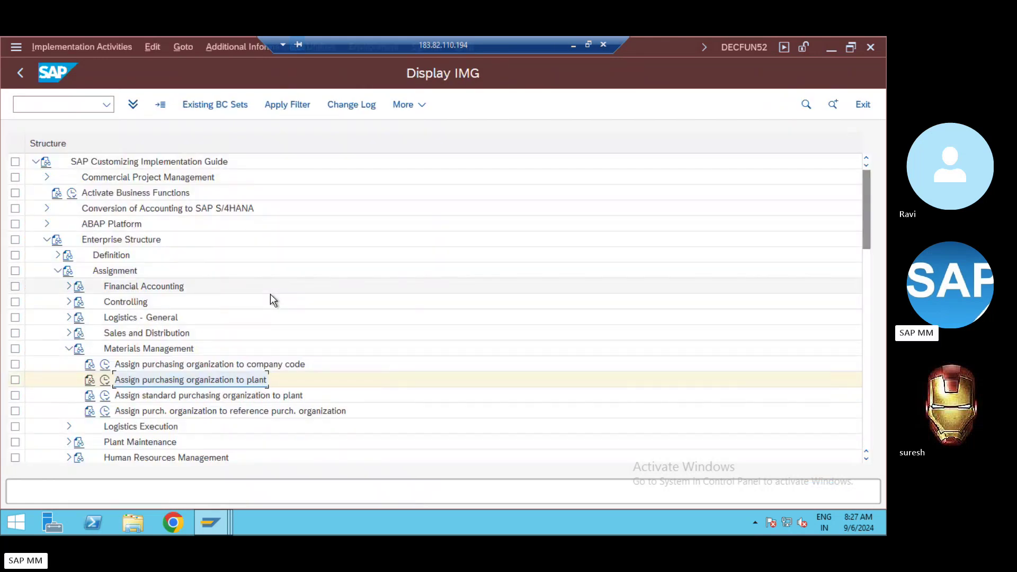
{"action": "key", "text": "alt+Tab"}
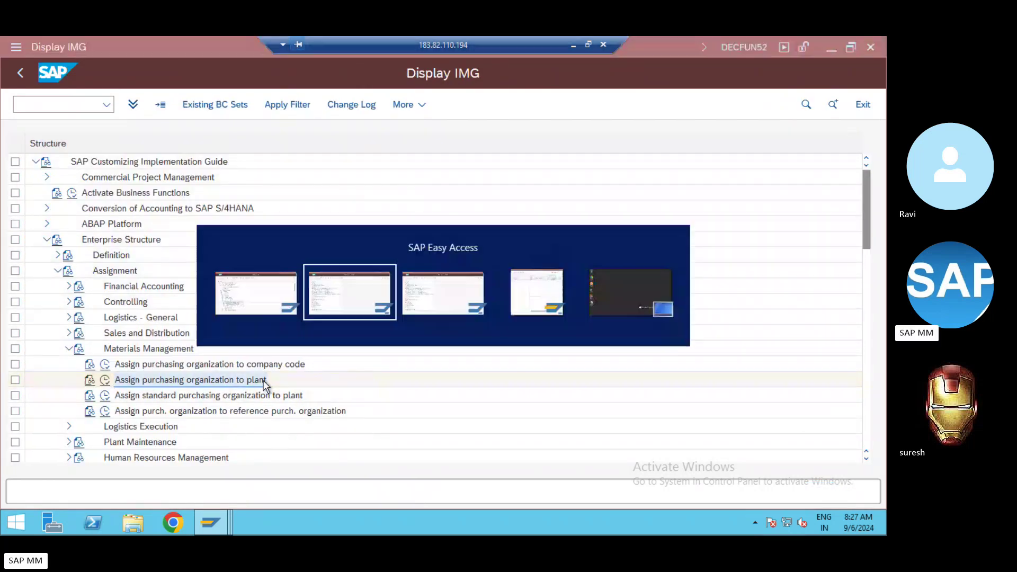
{"action": "key", "text": "alt+Tab"}
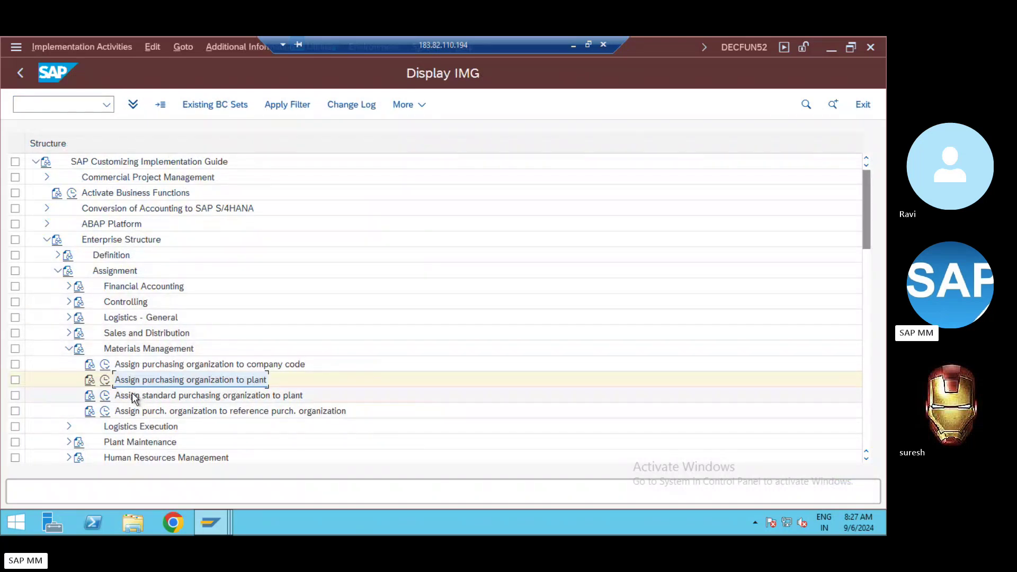
{"action": "left_click", "coordinate": [105, 395]}
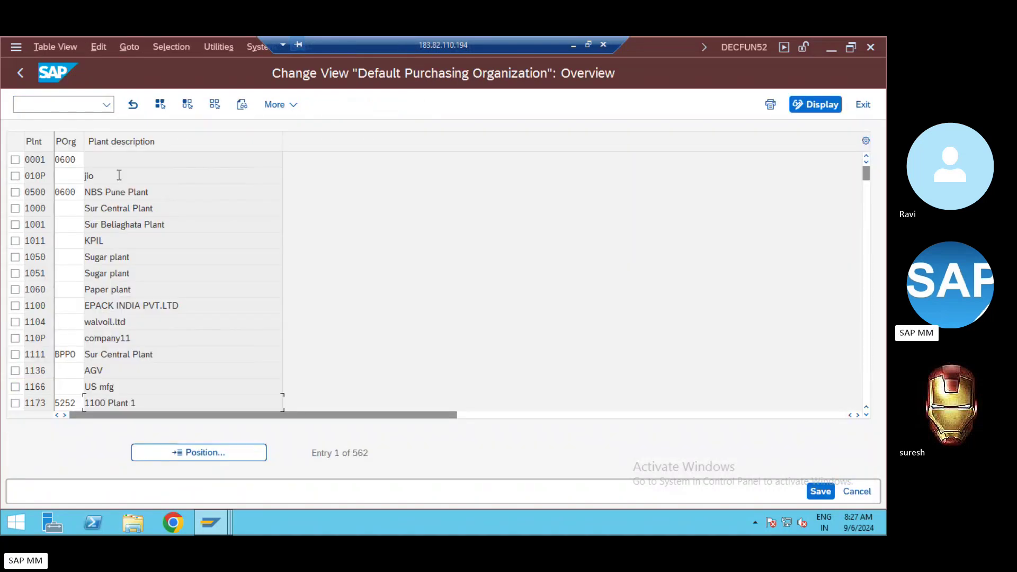
{"action": "left_click", "coordinate": [53, 46]}
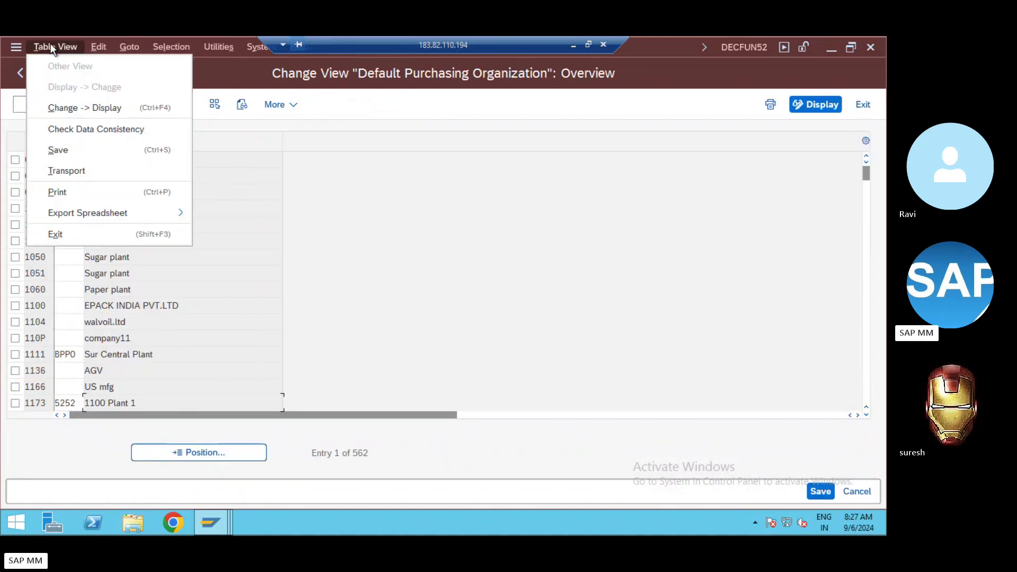
{"action": "left_click", "coordinate": [91, 183]}
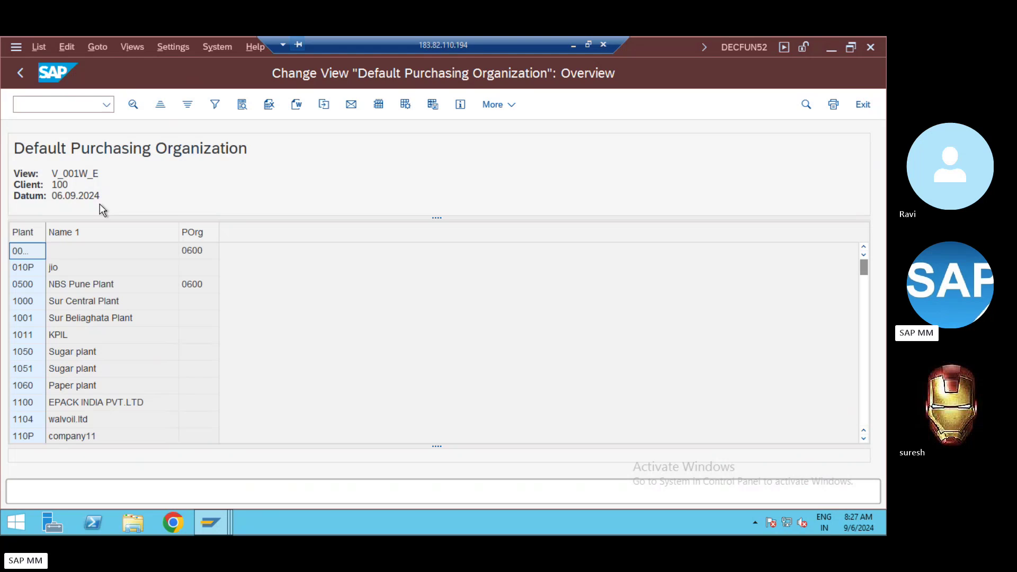
Switch to the other SAP session, open SE16N and load table T001W in the general table display
{"action": "key", "text": "alt+Tab"}
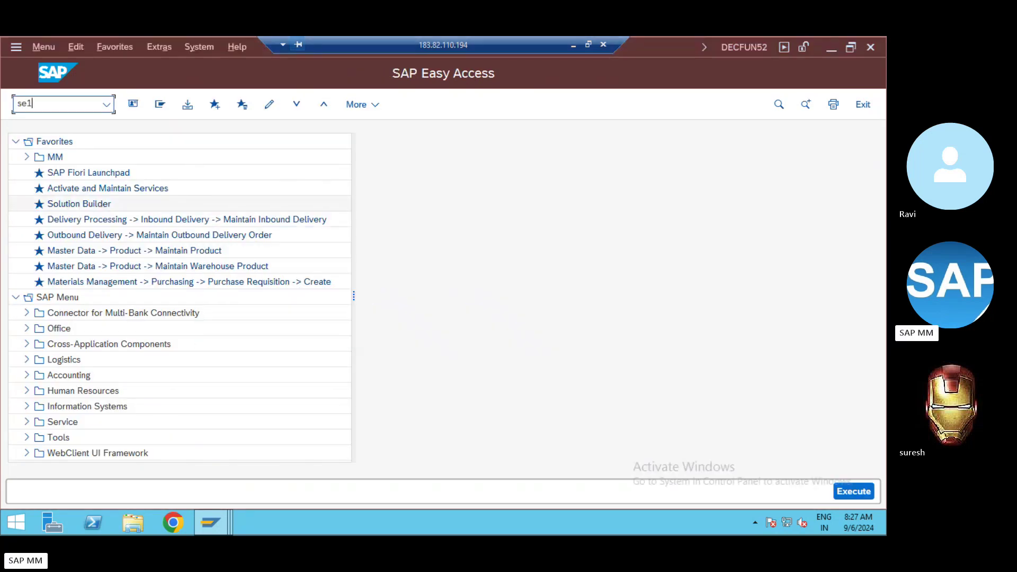
{"action": "type", "text": "se16n"}
{"action": "key", "text": "Return"}
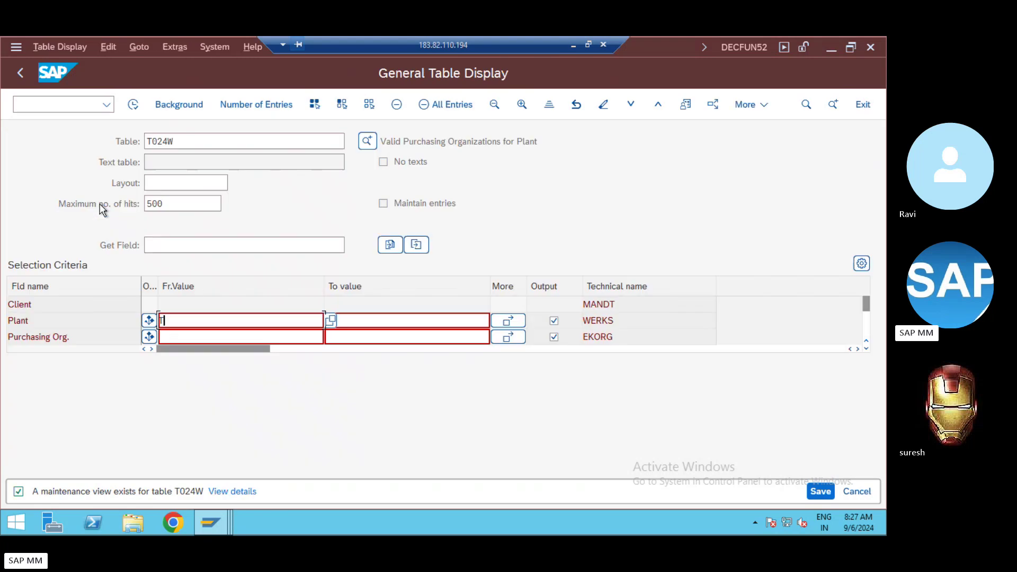
{"action": "key", "text": "BackSpace"}
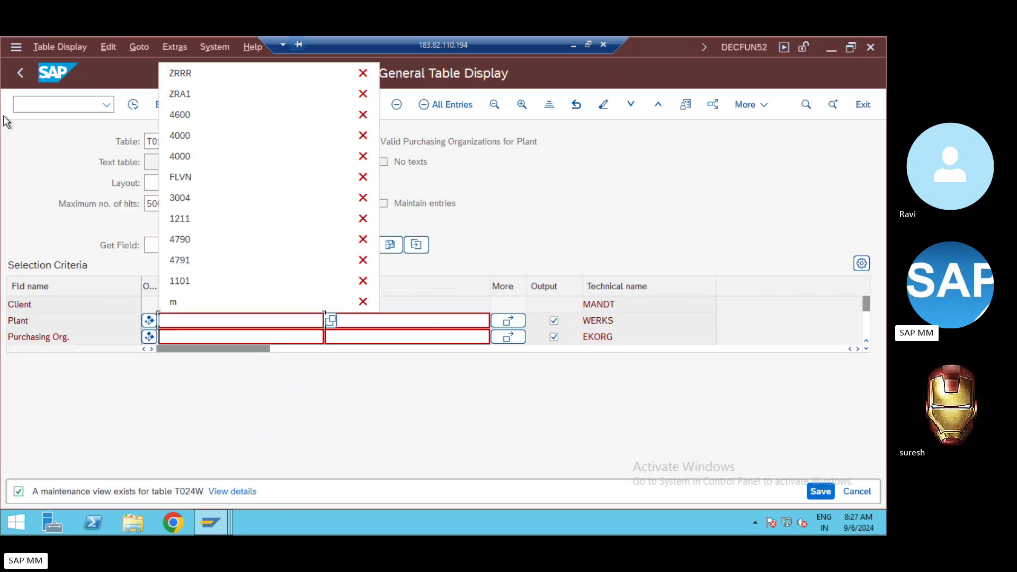
{"action": "key", "text": "Escape"}
{"action": "left_click", "coordinate": [188, 147]}
{"action": "key", "text": "BackSpace"}
{"action": "key", "text": "BackSpace"}
{"action": "key", "text": "BackSpace"}
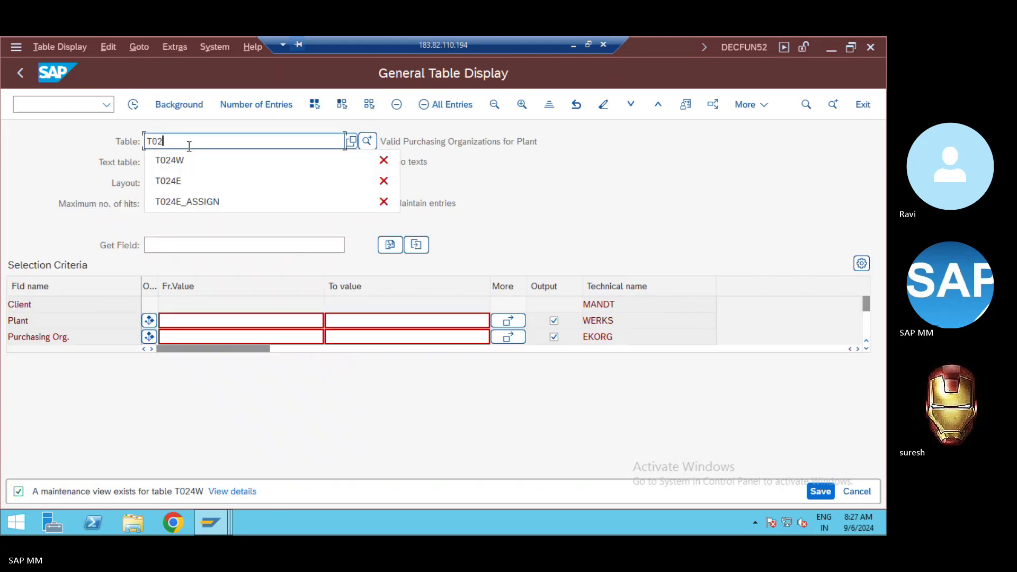
{"action": "type", "text": "01W"}
{"action": "key", "text": "Return"}
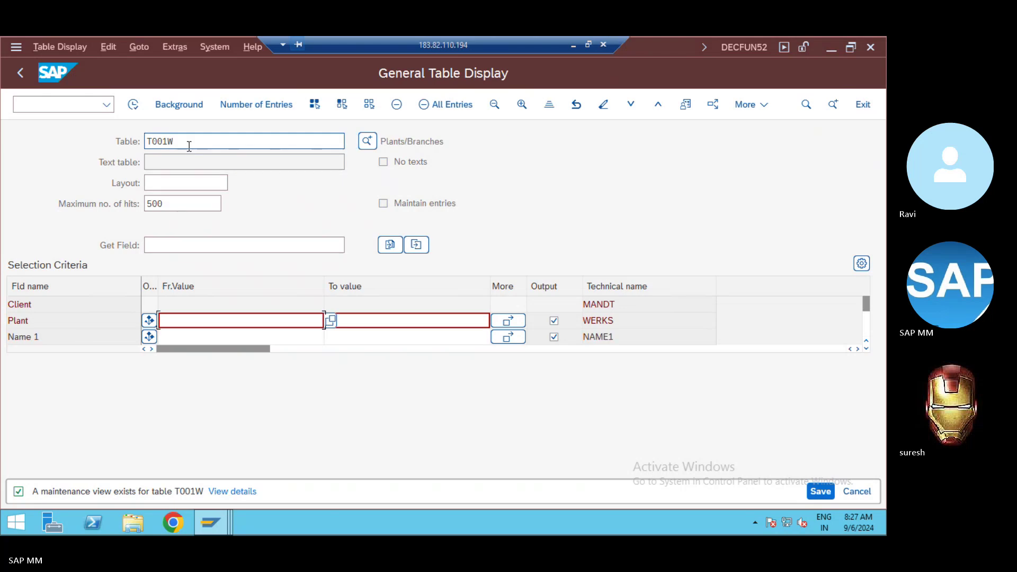
Restrict the T001W selection to plant ZRA1 and display the matching entries
{"action": "key", "text": "F8"}
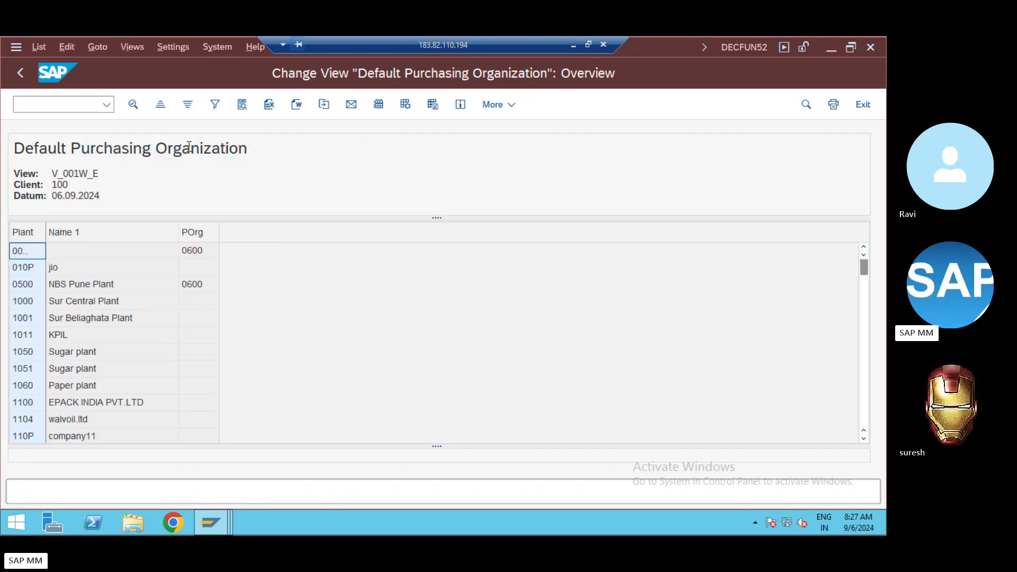
{"action": "key", "text": "alt+Tab"}
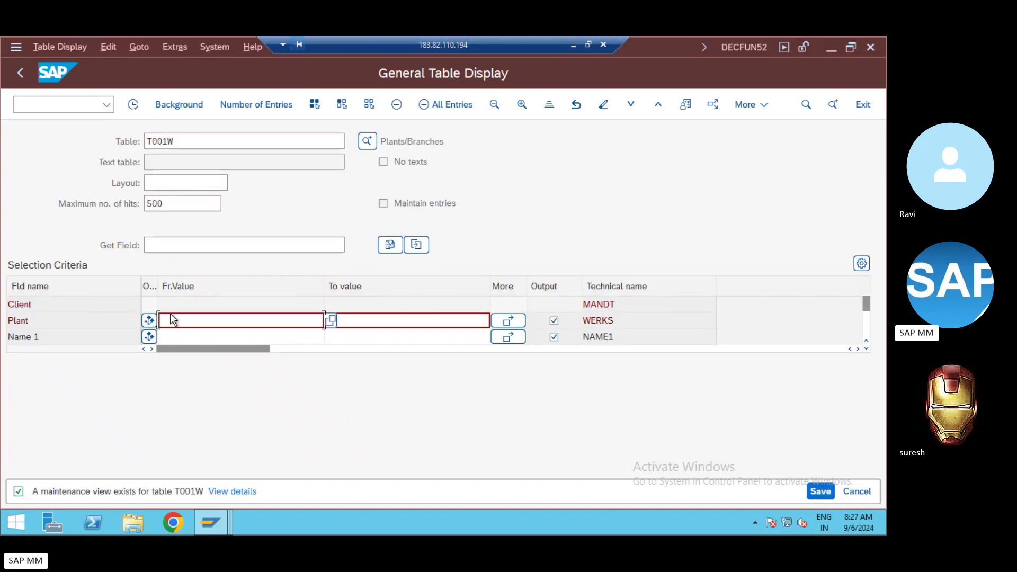
{"action": "type", "text": "ZRRR"}
{"action": "left_click", "coordinate": [135, 106]}
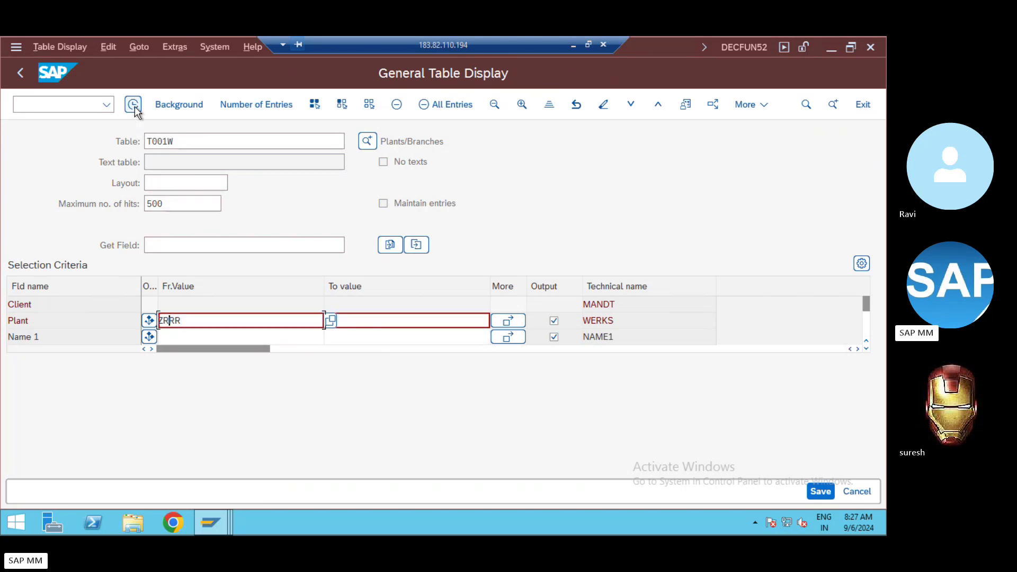
{"action": "key", "text": "Delete"}
{"action": "type", "text": "1"}
{"action": "key", "text": "Return"}
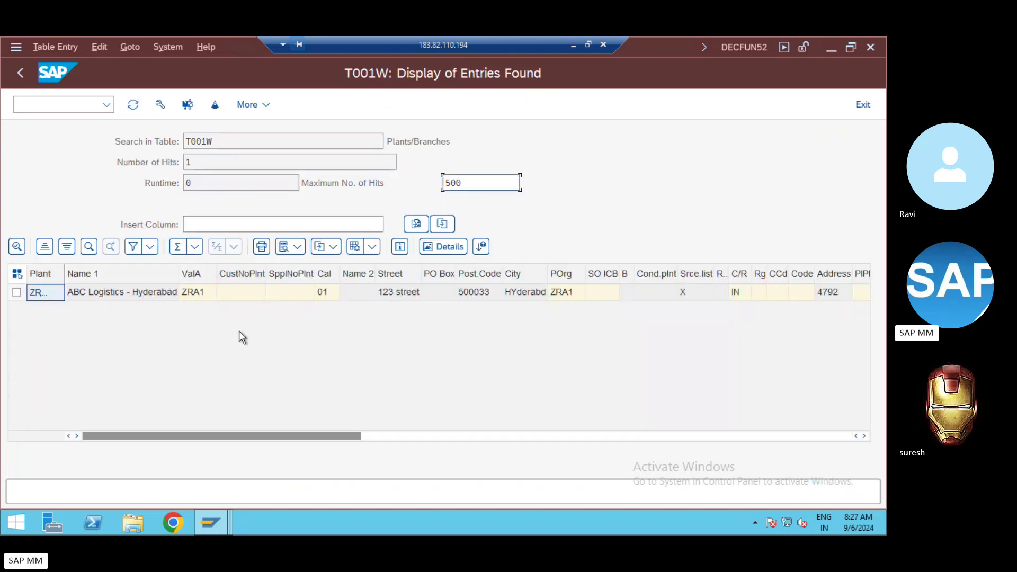
Widen the plant and valuation area columns of the T001W entry and examine the valuation area assigned to the plant
{"action": "left_click", "coordinate": [863, 436]}
{"action": "left_click", "coordinate": [864, 435]}
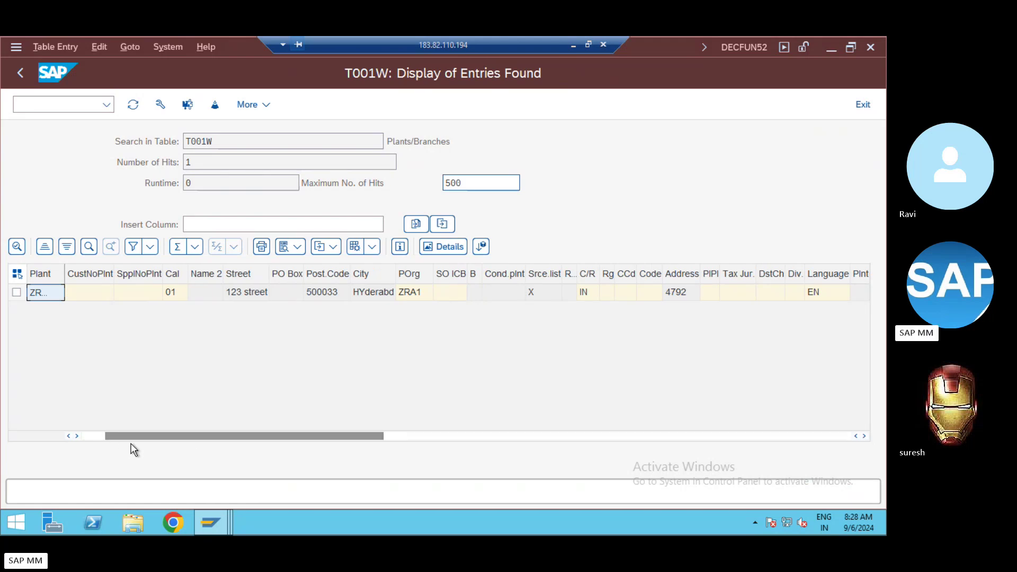
{"action": "left_click", "coordinate": [89, 436]}
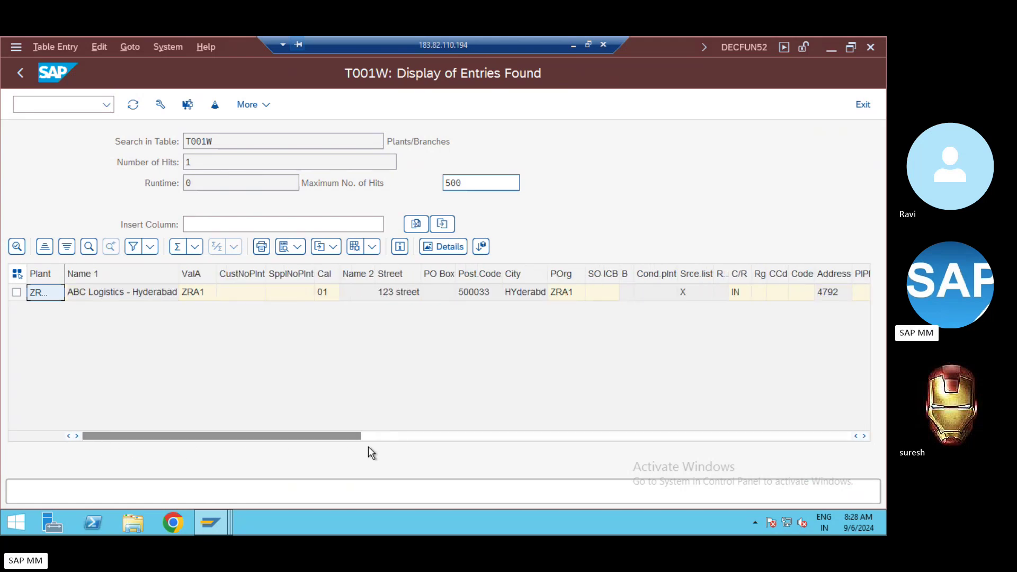
{"action": "double_click", "coordinate": [216, 271]}
{"action": "left_click", "coordinate": [41, 272]}
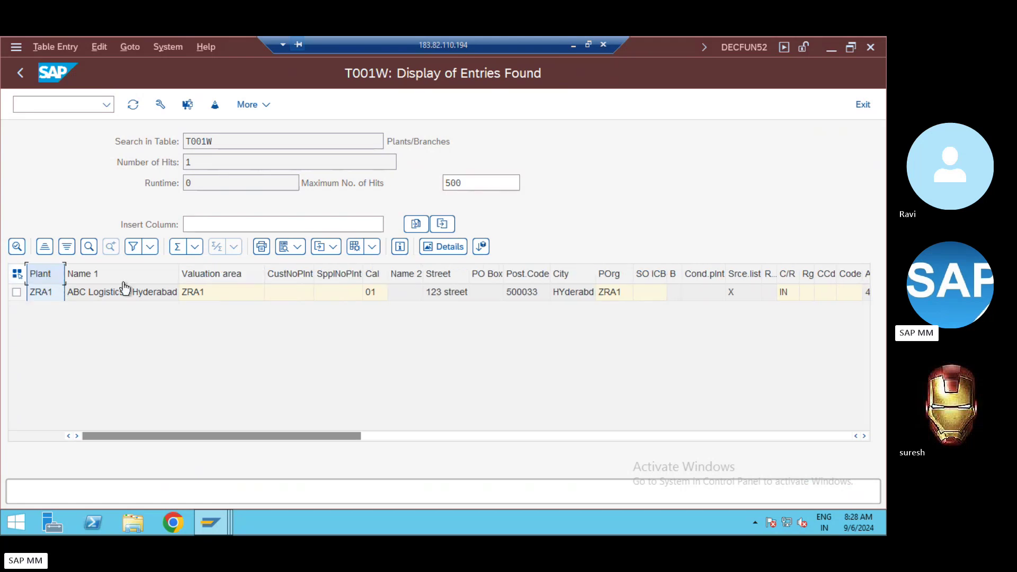
{"action": "left_click", "coordinate": [201, 274]}
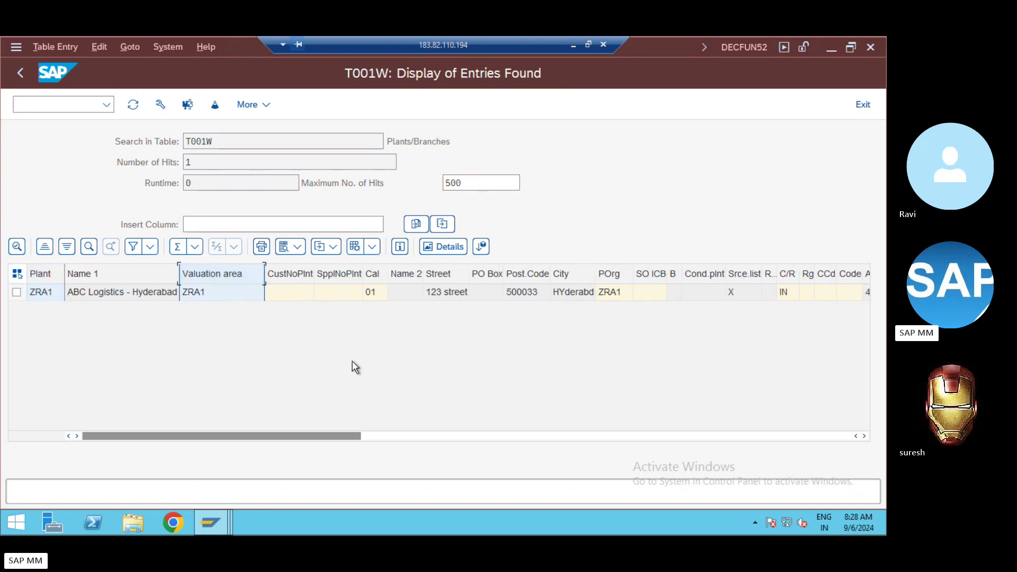
Widen the purchasing organization column in the T001W entry and examine the default purchasing organization of plant ZRA1
{"action": "left_click", "coordinate": [864, 436]}
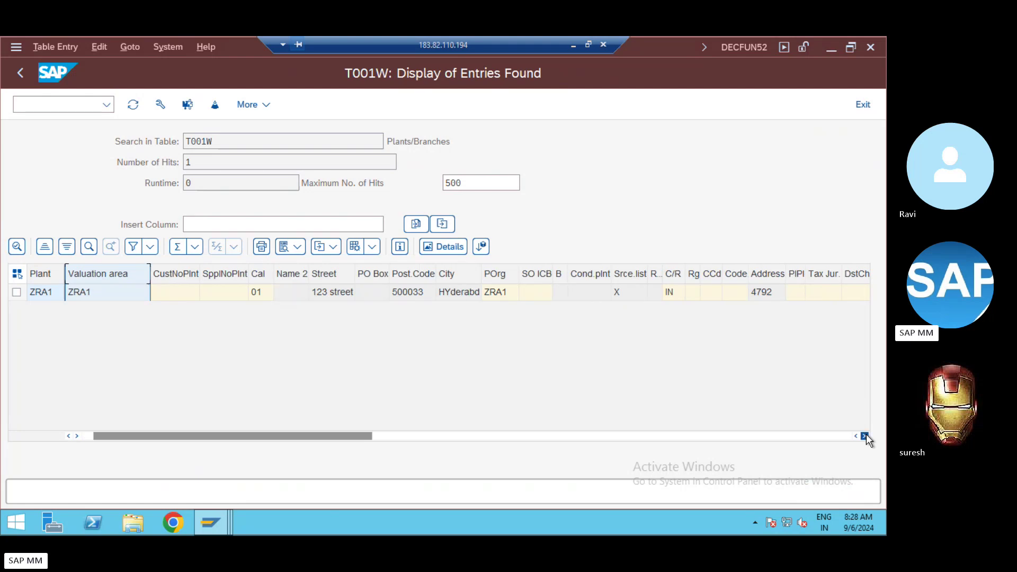
{"action": "left_click", "coordinate": [864, 436]}
{"action": "left_click", "coordinate": [864, 436]}
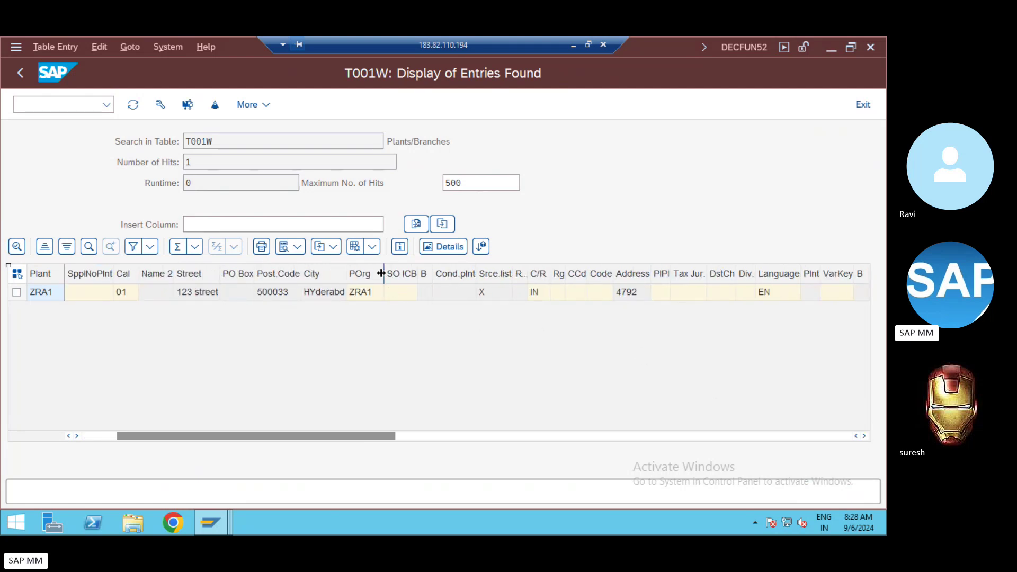
{"action": "left_click_drag", "start_coordinate": [385, 274], "coordinate": [424, 282]}
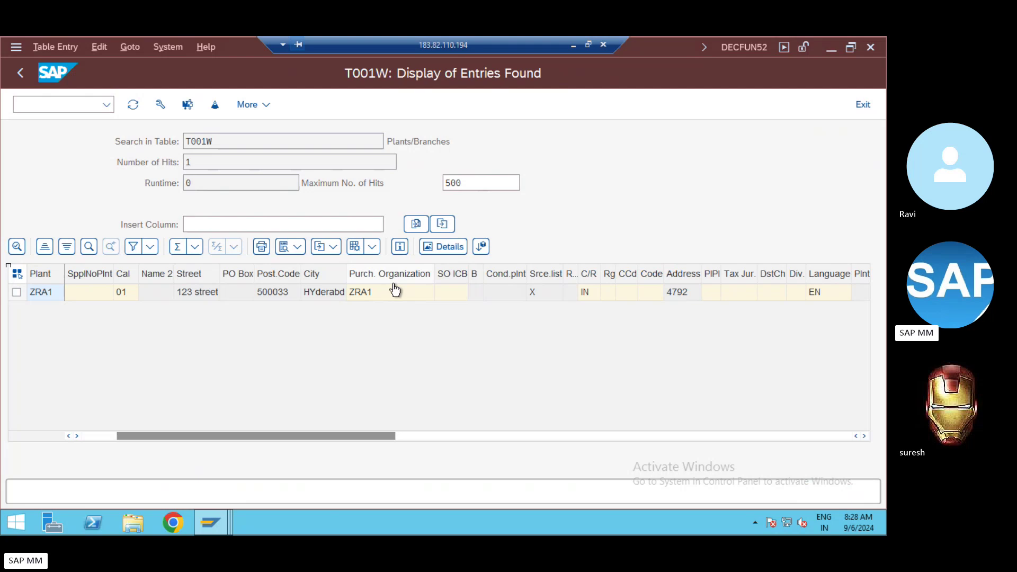
{"action": "left_click", "coordinate": [394, 291]}
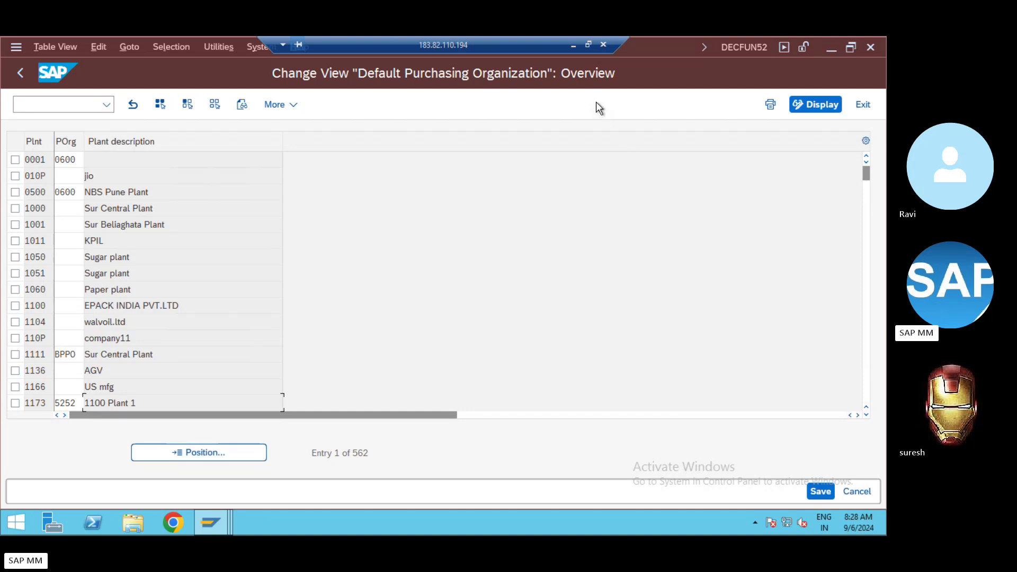
Switch to PowerPoint and add an eighth point to the Assignments slide, beginning "8) One plant having one"
{"action": "key", "text": "alt+Tab"}
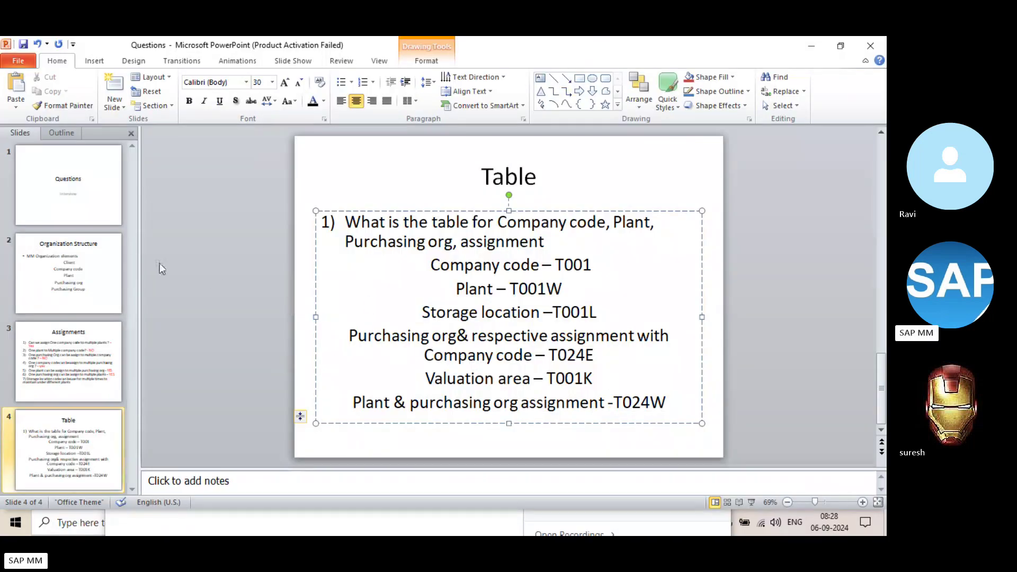
{"action": "left_click", "coordinate": [69, 360]}
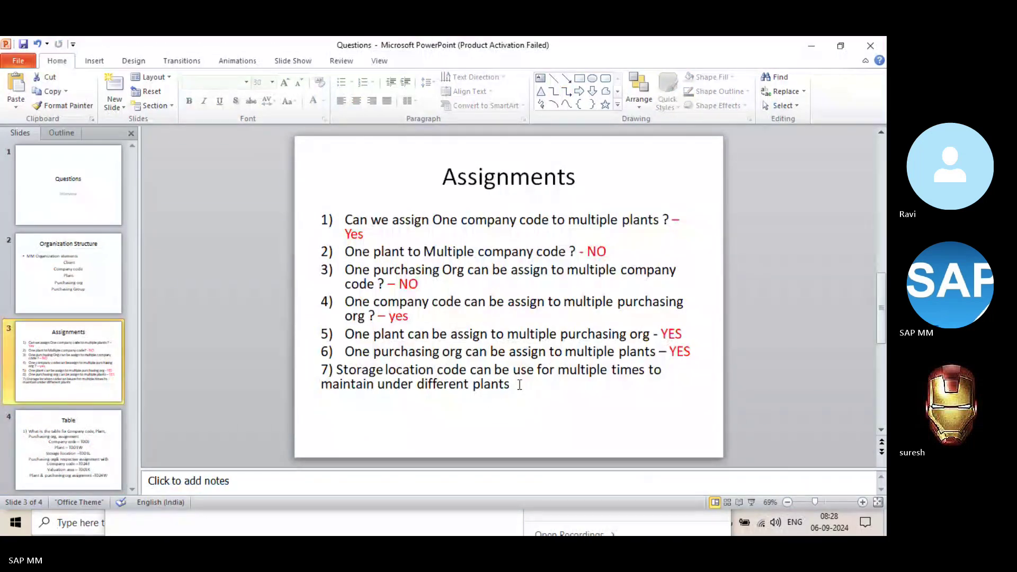
{"action": "left_click", "coordinate": [540, 399]}
{"action": "key", "text": "Return"}
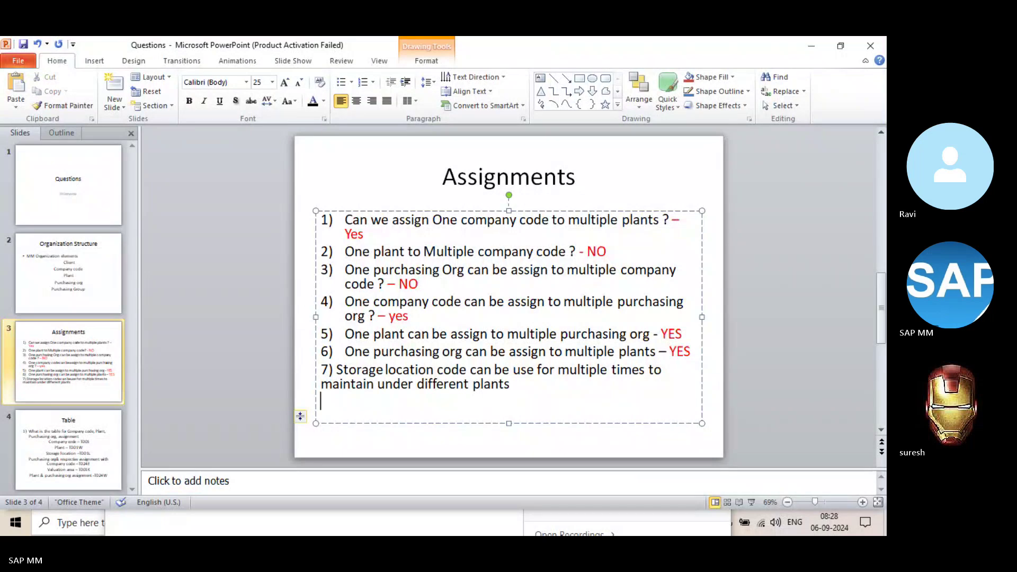
{"action": "type", "text": "8)"}
{"action": "key", "text": "BackSpace"}
{"action": "key", "text": "BackSpace"}
{"action": "key", "text": "BackSpace"}
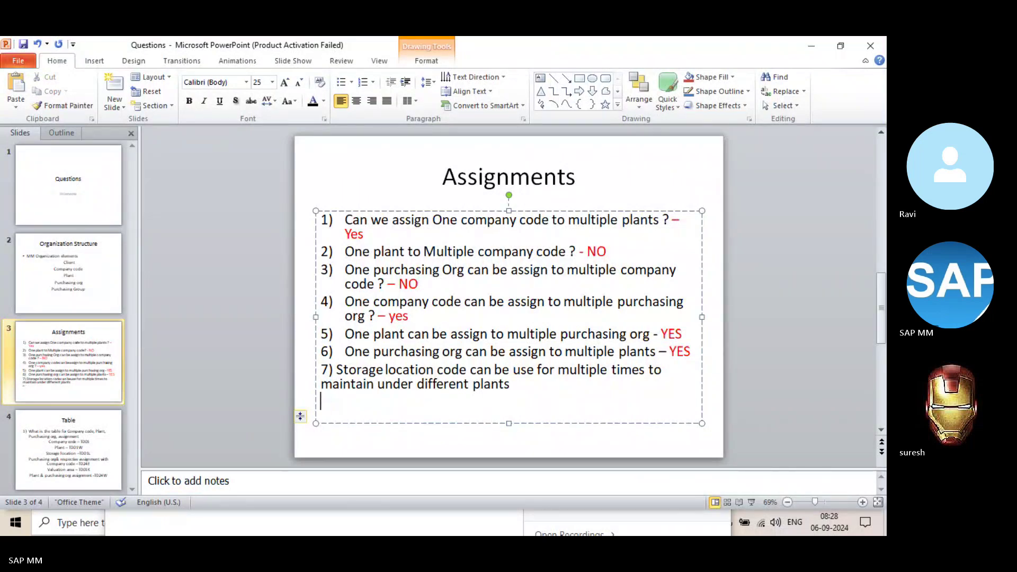
{"action": "key", "text": "Return"}
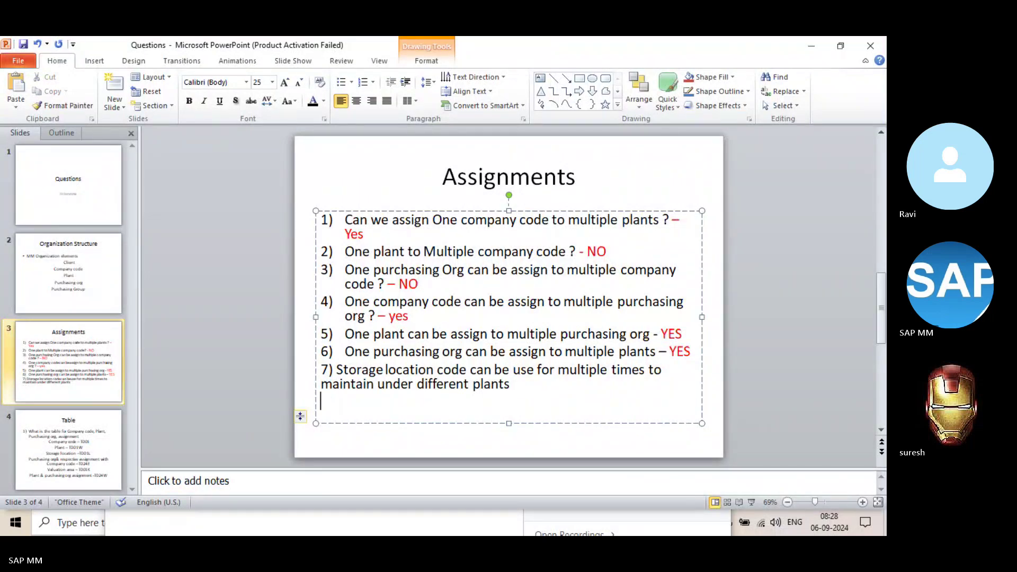
{"action": "type", "text": "8)"}
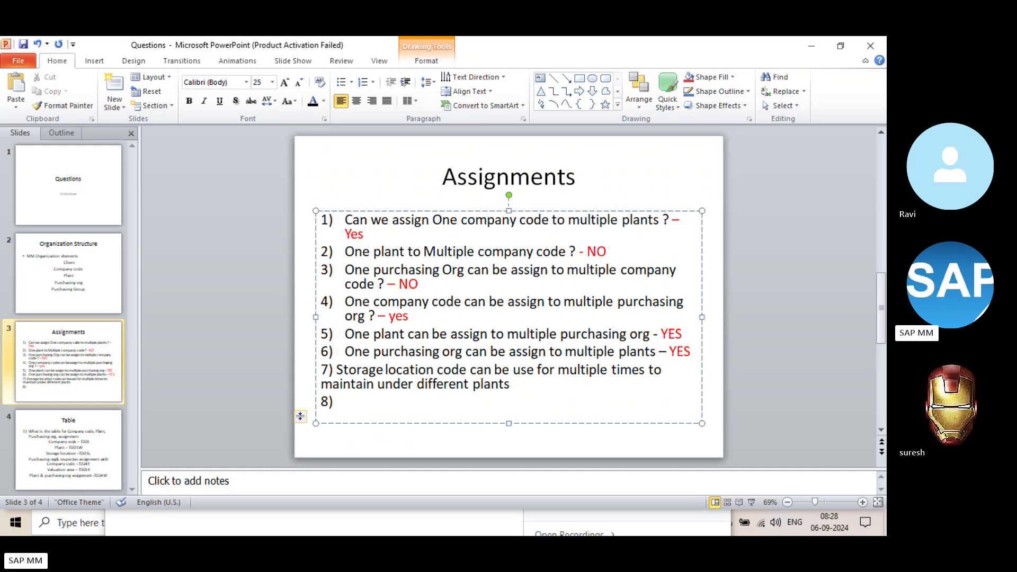
{"action": "type", "text": " One plant having one"}
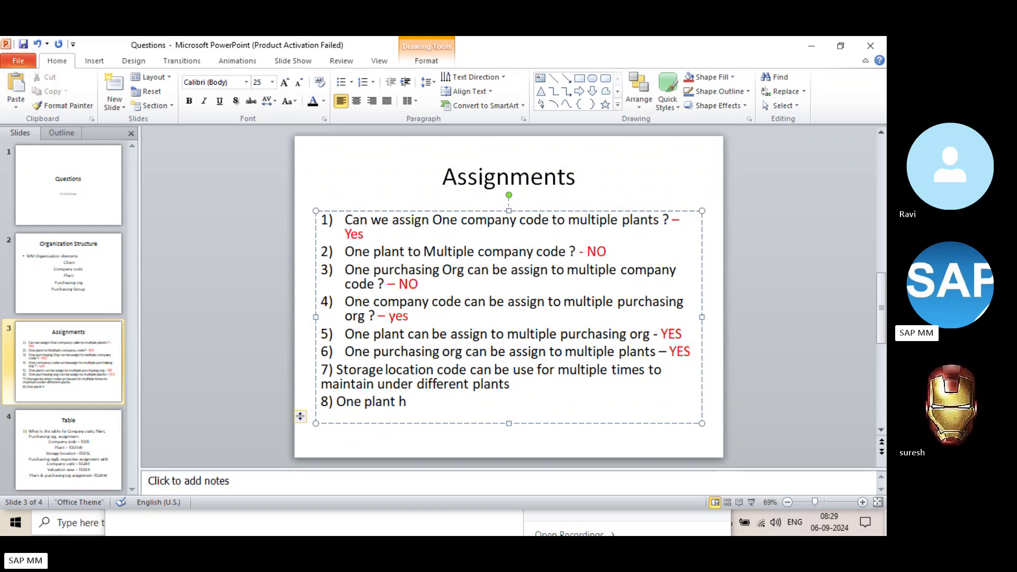
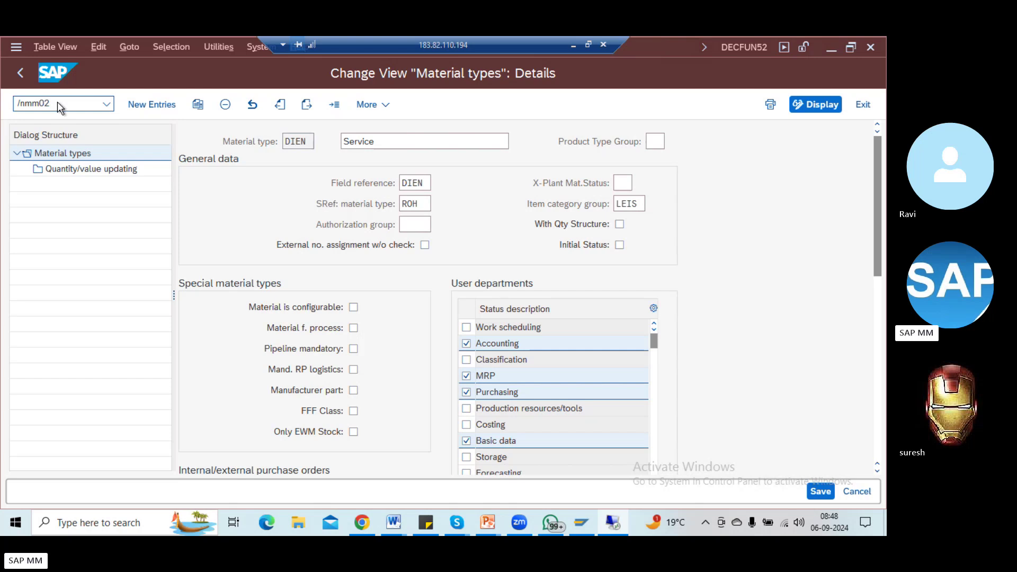
Open transaction MM02 in SAP and bring up the view selection for material 11068
{"action": "key", "text": "Return"}
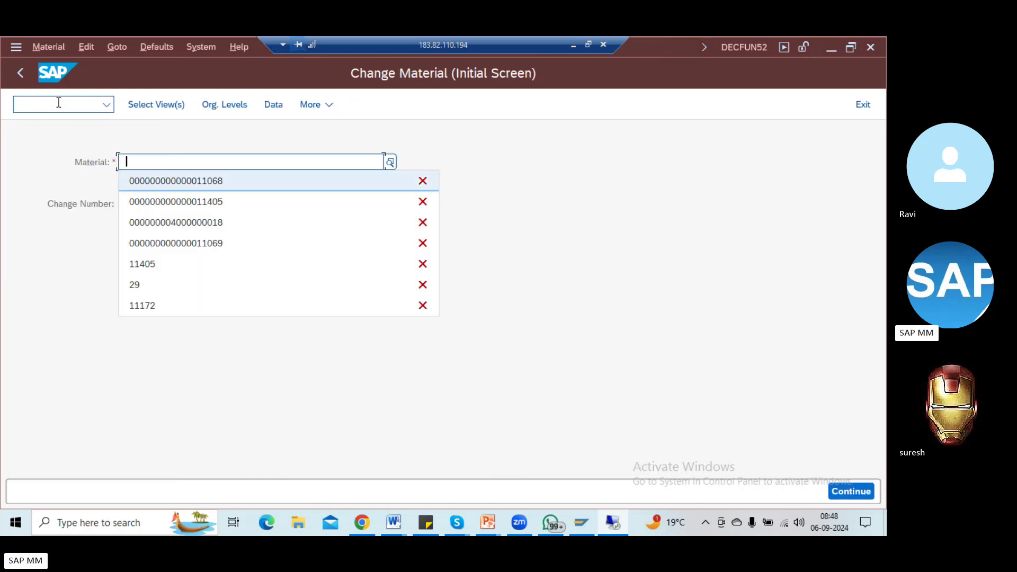
{"action": "key", "text": "Down"}
{"action": "key", "text": "Up"}
{"action": "key", "text": "Return"}
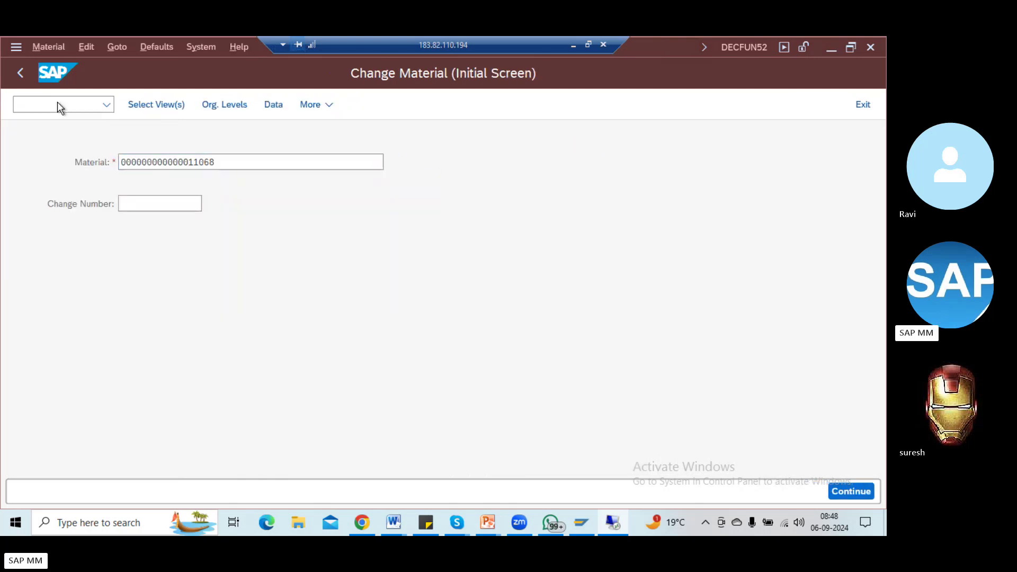
{"action": "key", "text": "Return"}
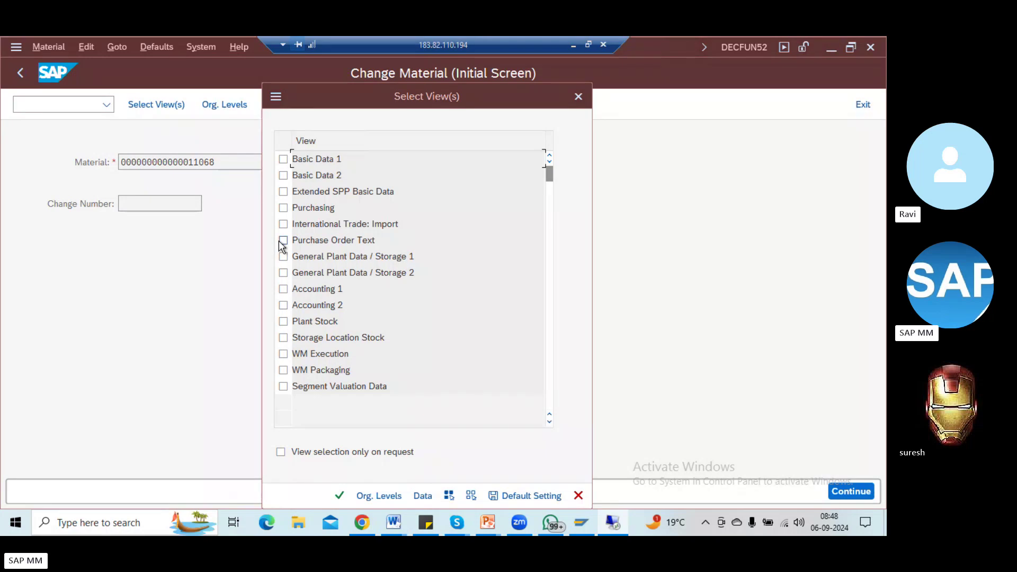
Open the Purchase Order Text view for plant ZRA1 and save ABCD as the material's English purchase order text
{"action": "left_click", "coordinate": [279, 241]}
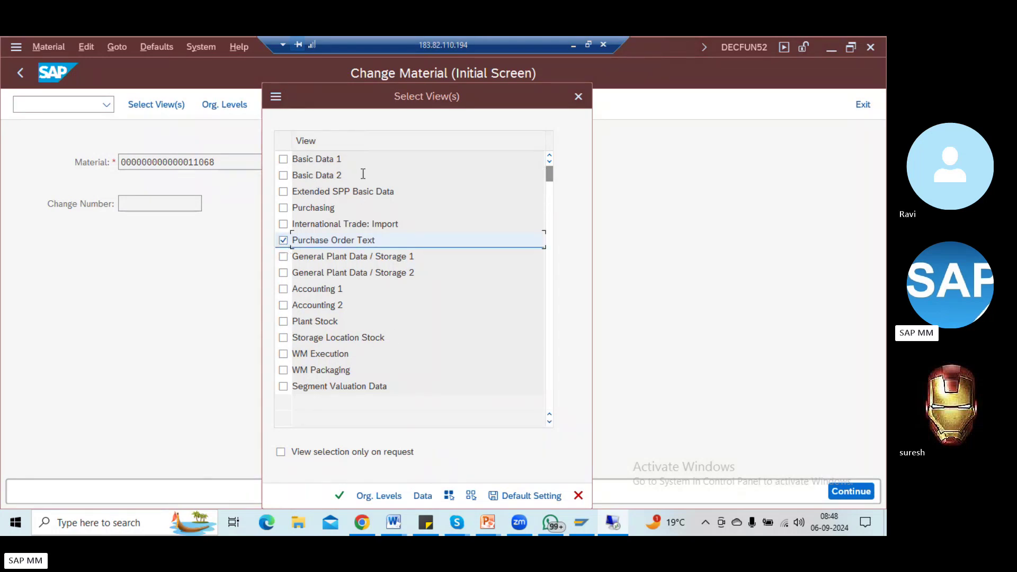
{"action": "left_click", "coordinate": [339, 495]}
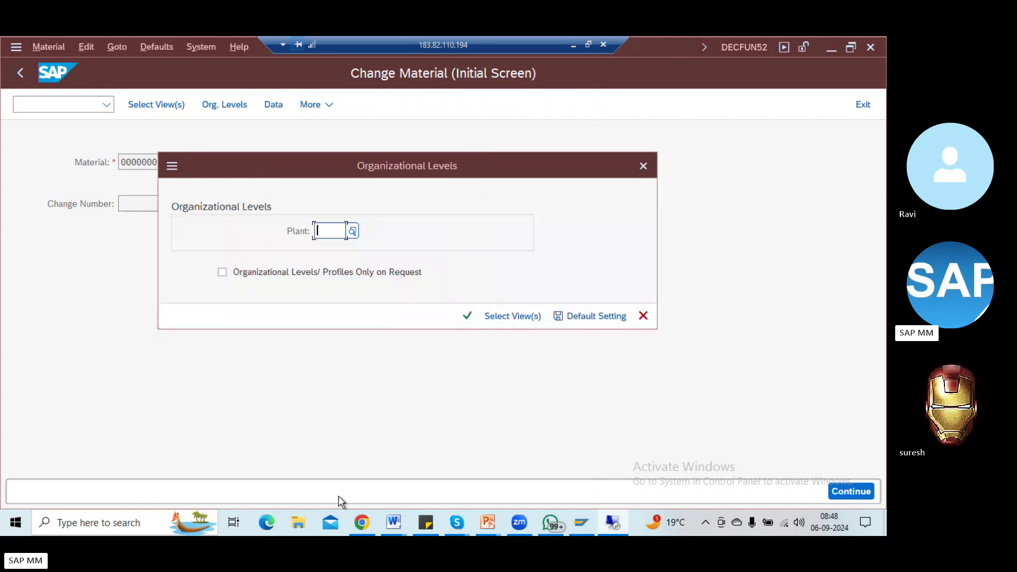
{"action": "key", "text": "BackSpace"}
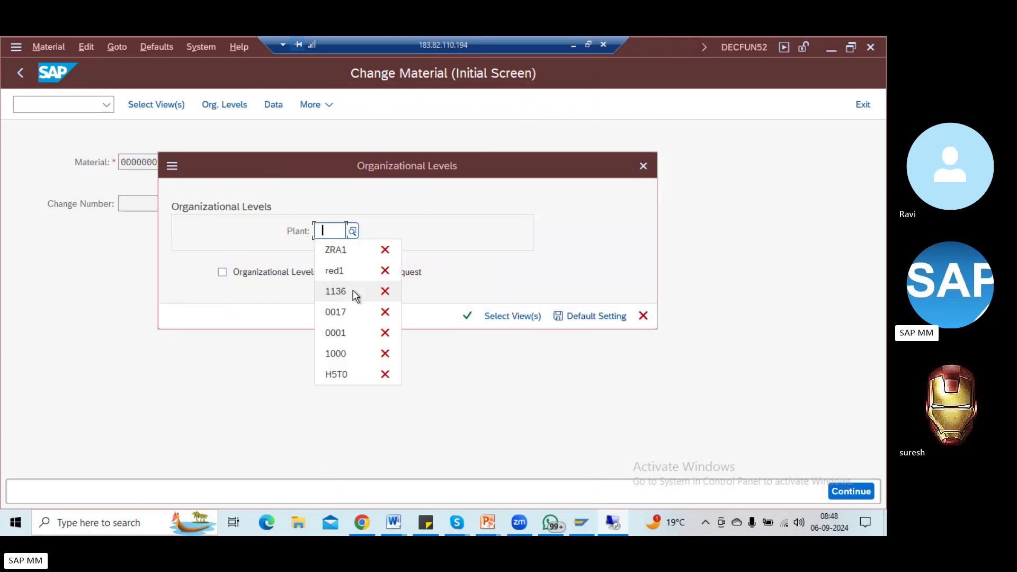
{"action": "key", "text": "Down"}
{"action": "key", "text": "Return"}
{"action": "key", "text": "Return"}
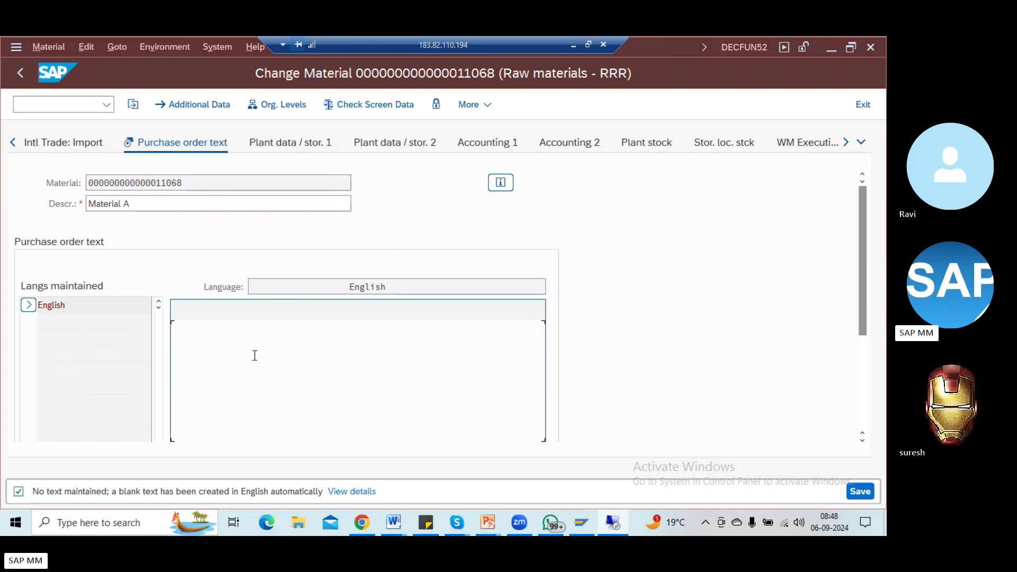
{"action": "type", "text": "ABCD"}
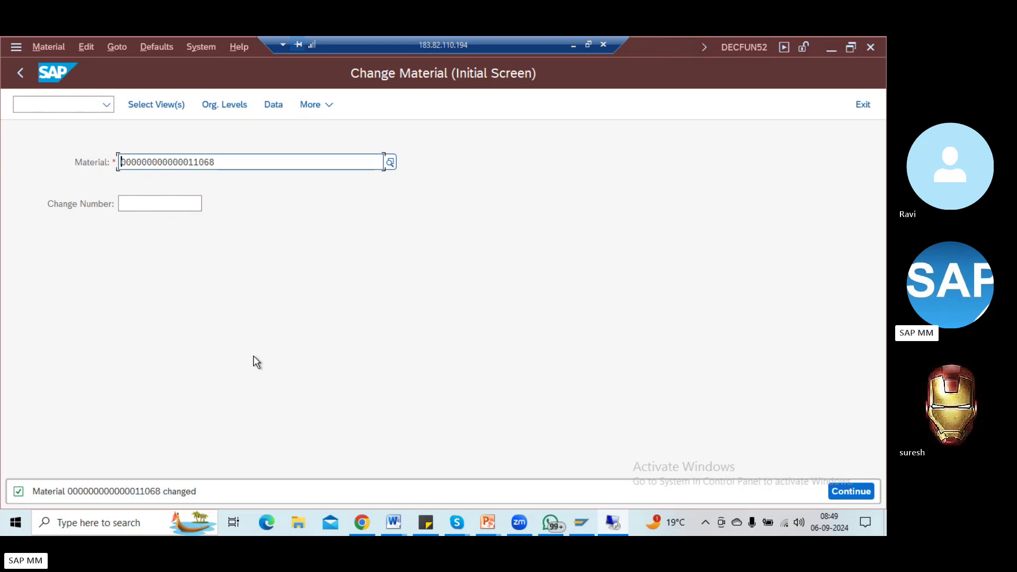
{"action": "left_click", "coordinate": [51, 103]}
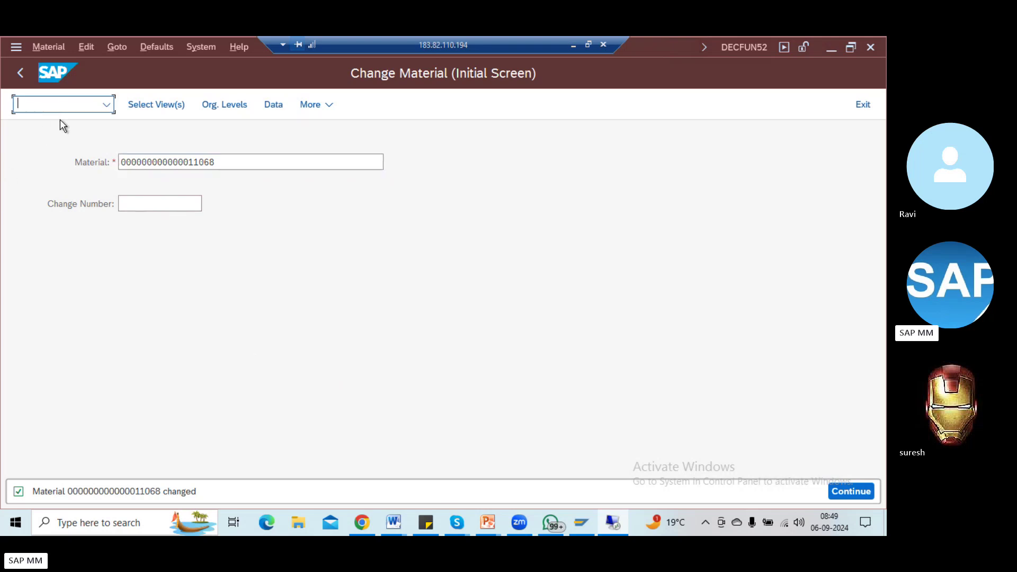
{"action": "key", "text": "Return"}
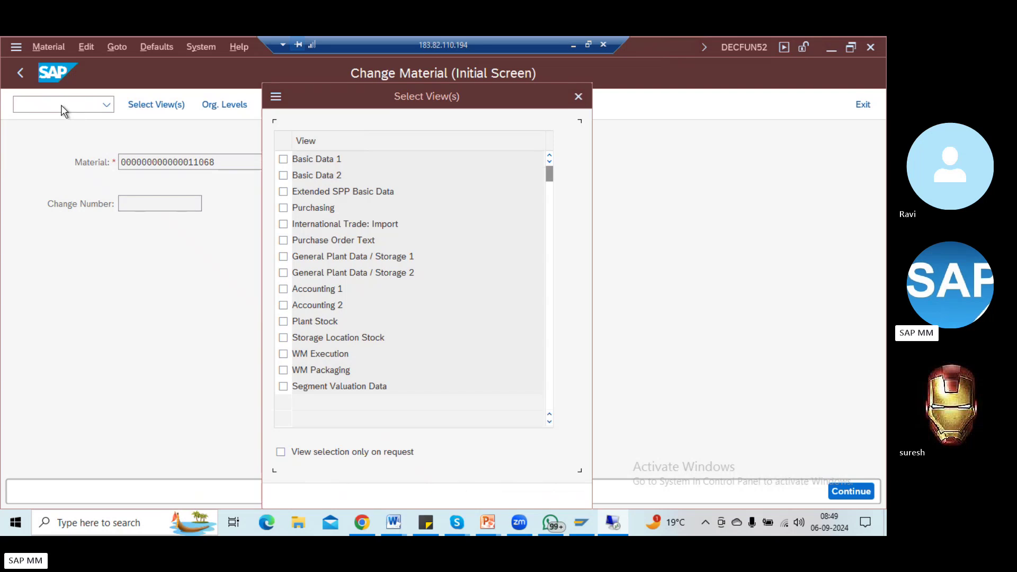
{"action": "key", "text": "Escape"}
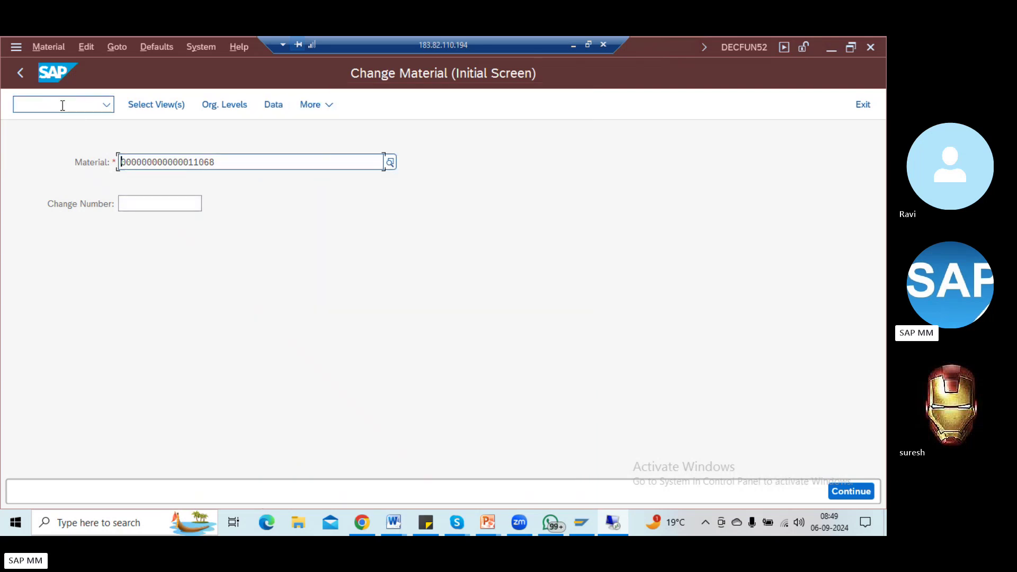
Open the ABAP Editor with transaction SE38
{"action": "left_click", "coordinate": [63, 105]}
{"action": "type", "text": "/nse38"}
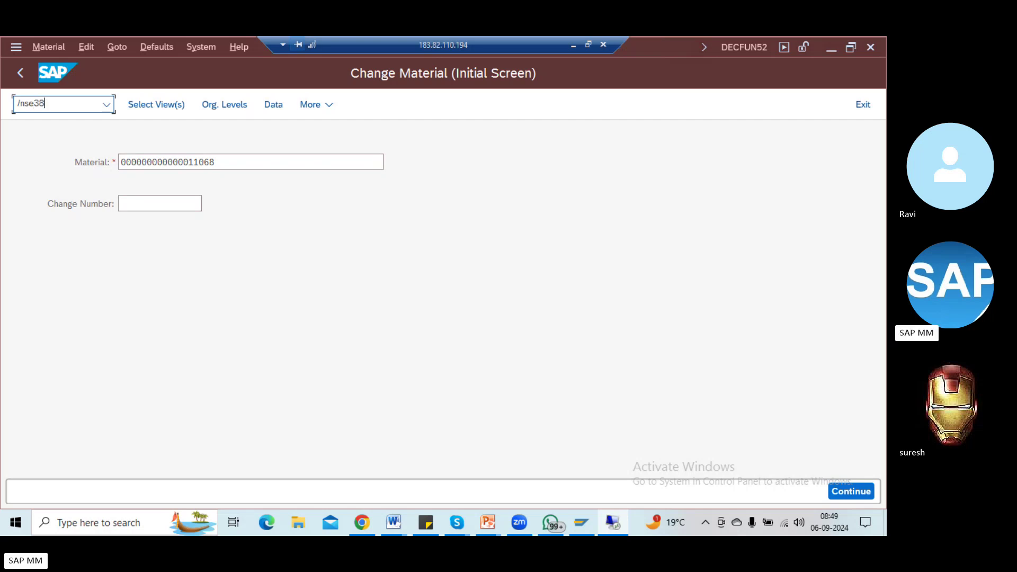
{"action": "key", "text": "Return"}
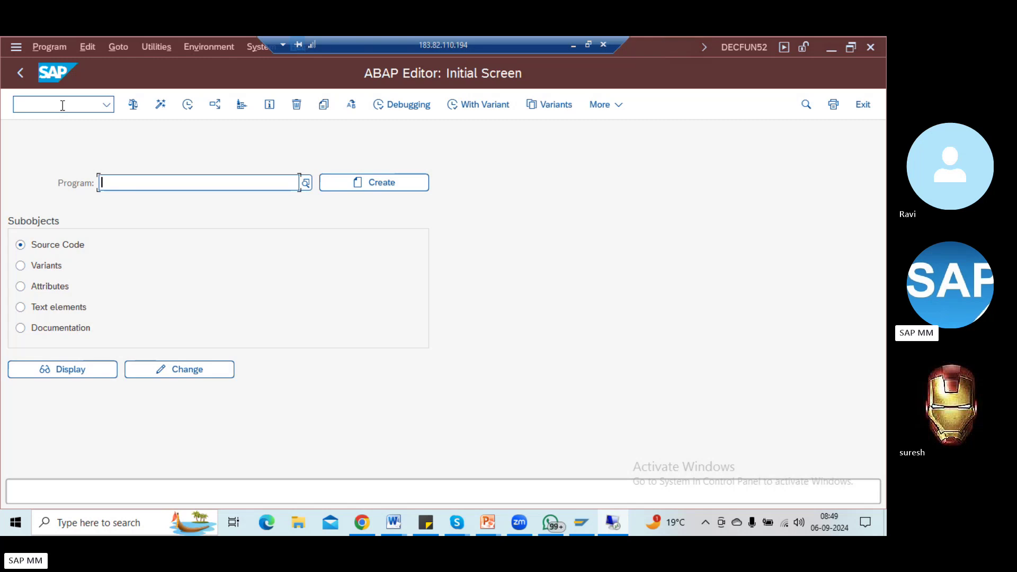
Open the Function Builder with transaction SE37
{"action": "left_click", "coordinate": [62, 104]}
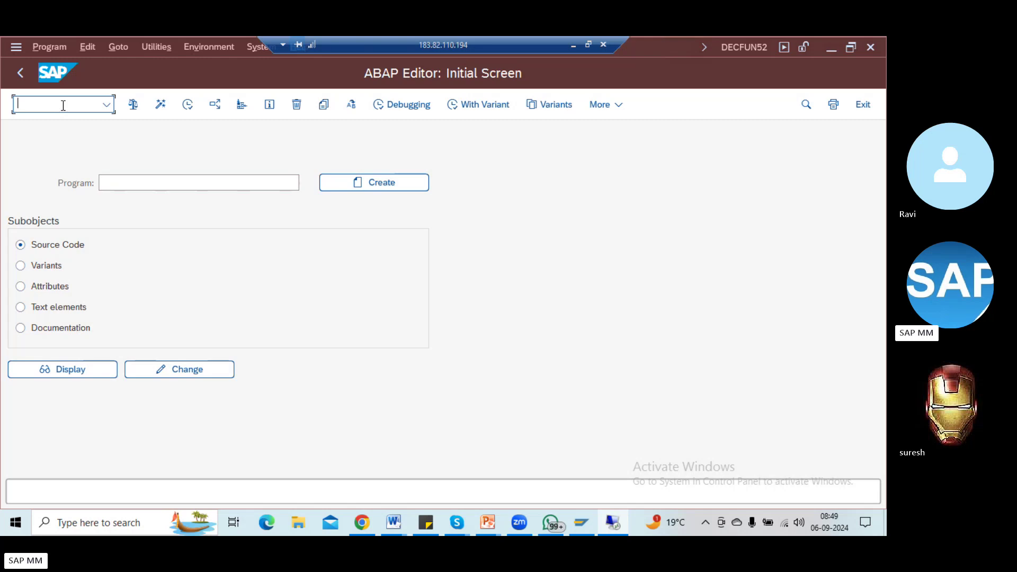
{"action": "type", "text": "/"}
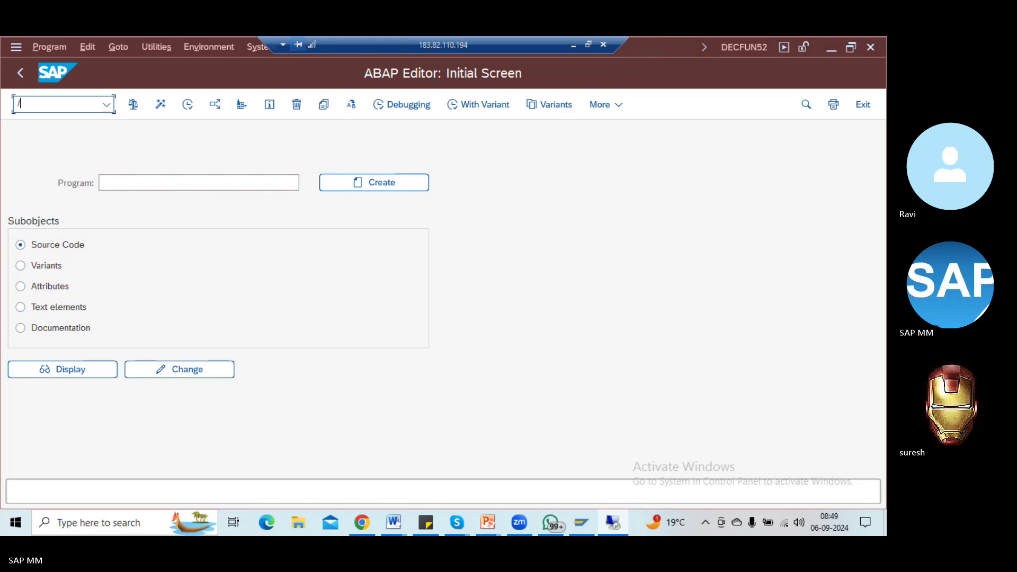
{"action": "key", "text": "BackSpace"}
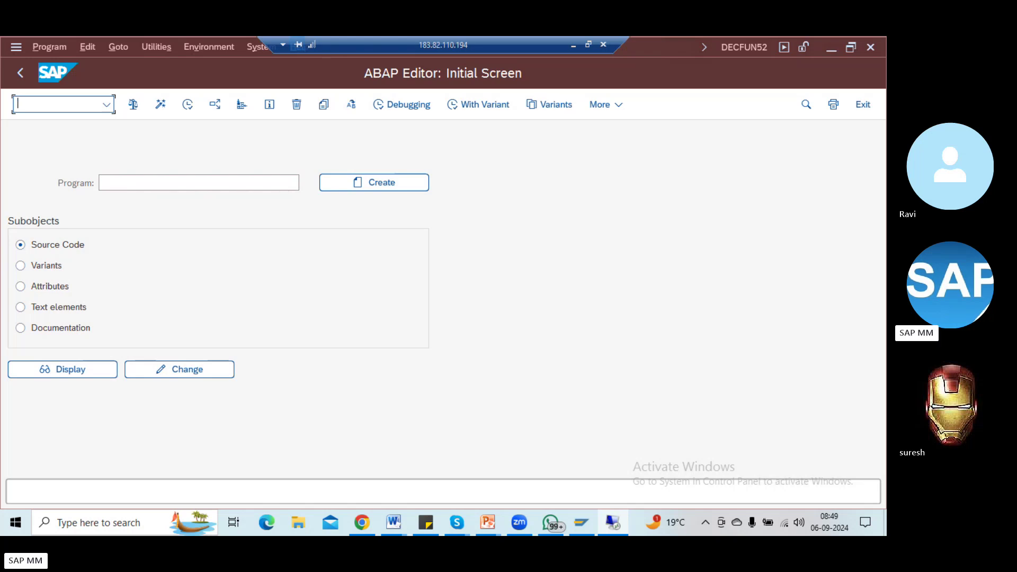
{"action": "type", "text": "/ns"}
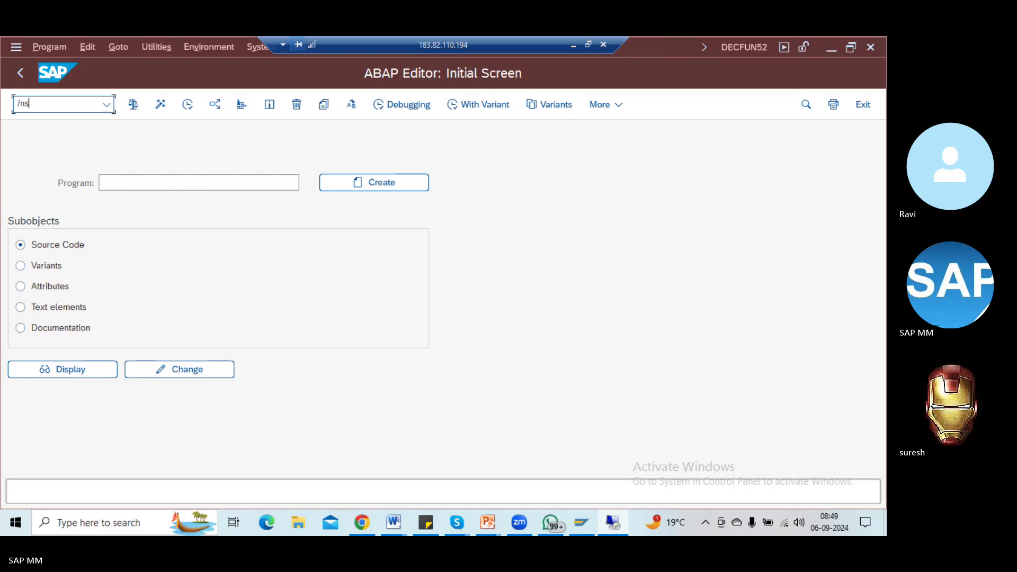
{"action": "type", "text": "3"}
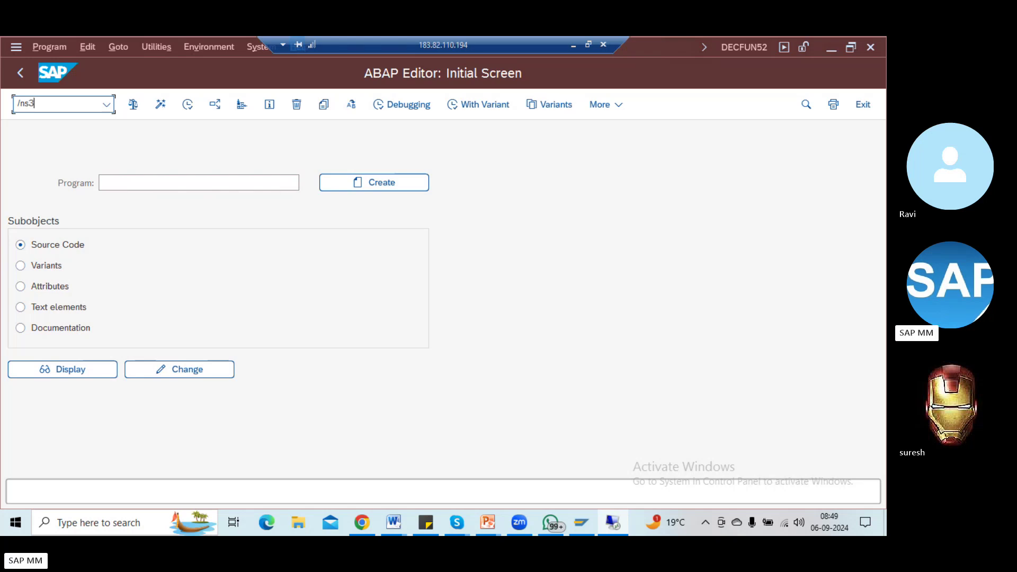
{"action": "type", "text": "7"}
{"action": "key", "text": "Return"}
{"action": "type", "text": "se37"}
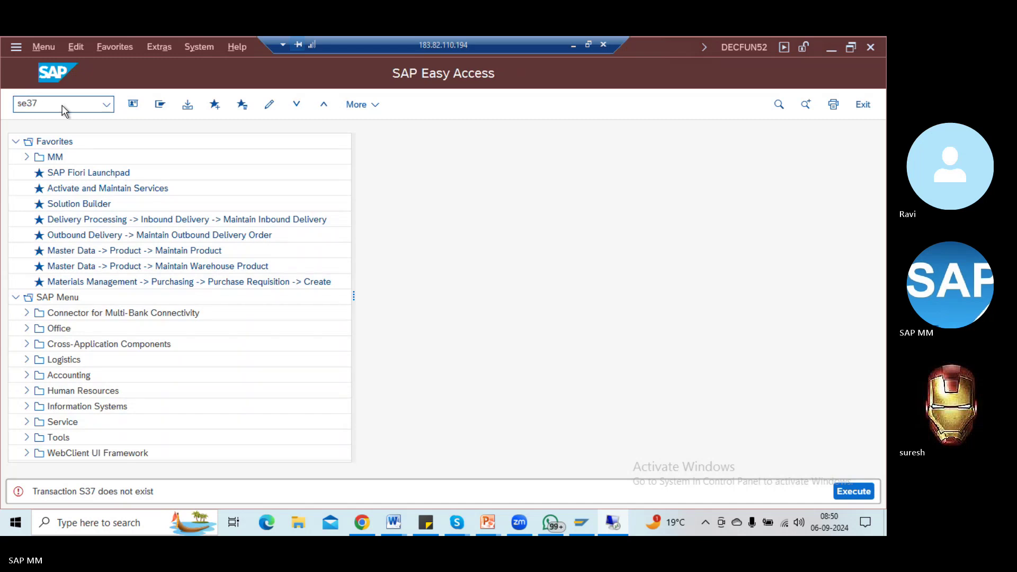
{"action": "key", "text": "Return"}
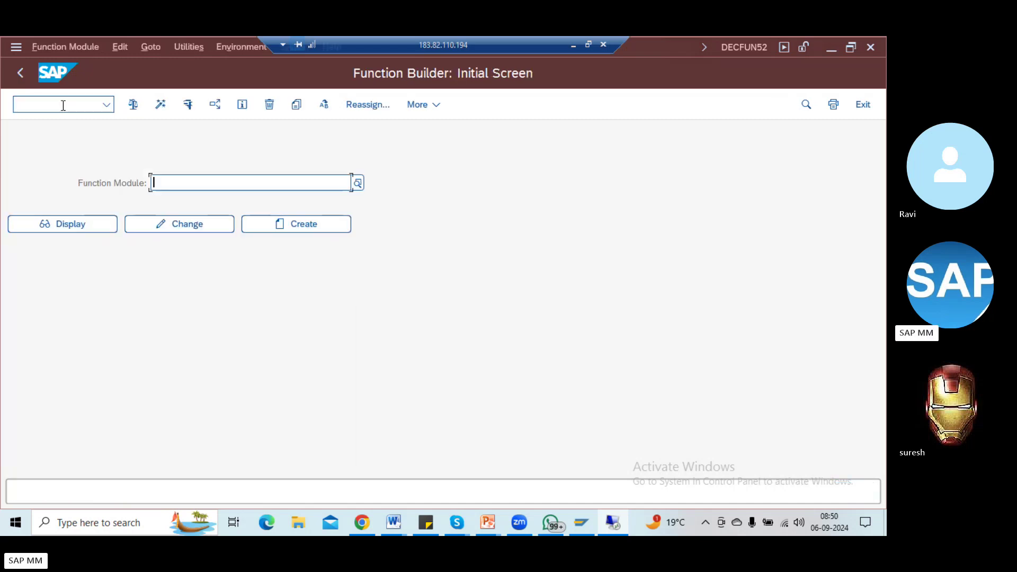
Choose function module READ_TEXT and open its test screen, ready for entering the NAME parameter
{"action": "type", "text": "READ"}
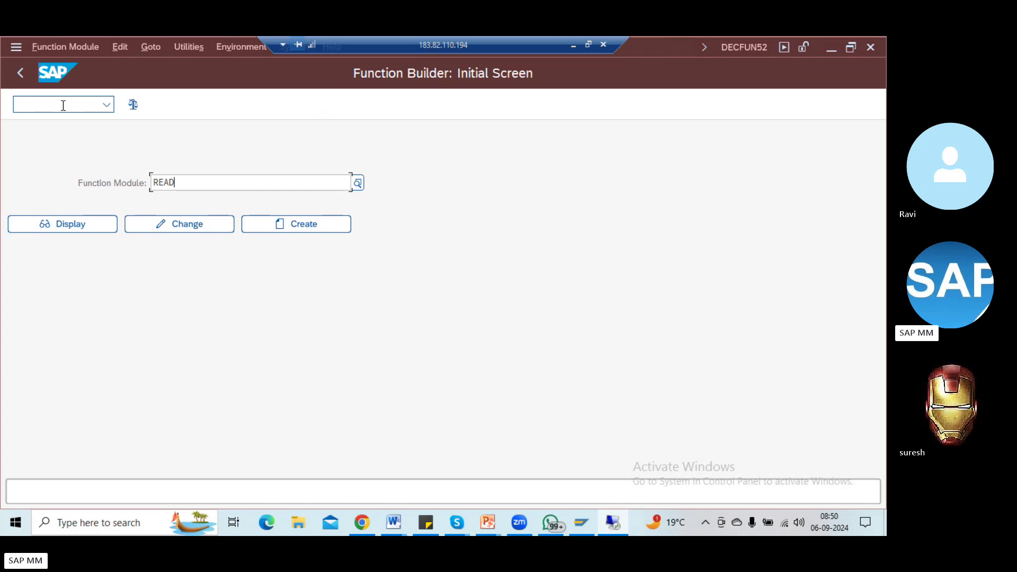
{"action": "type", "text": "_TEX"}
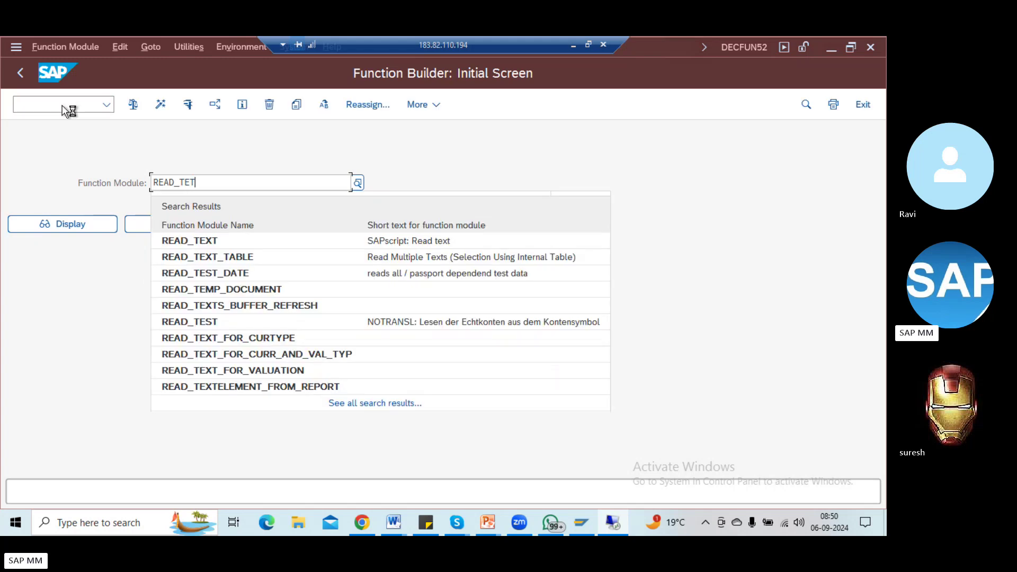
{"action": "type", "text": "T"}
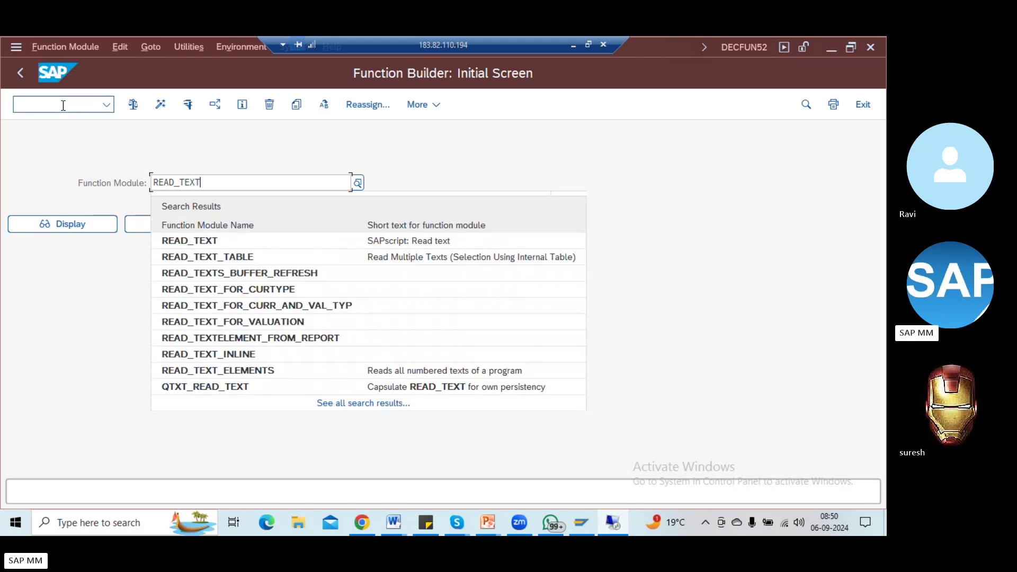
{"action": "left_click", "coordinate": [284, 240]}
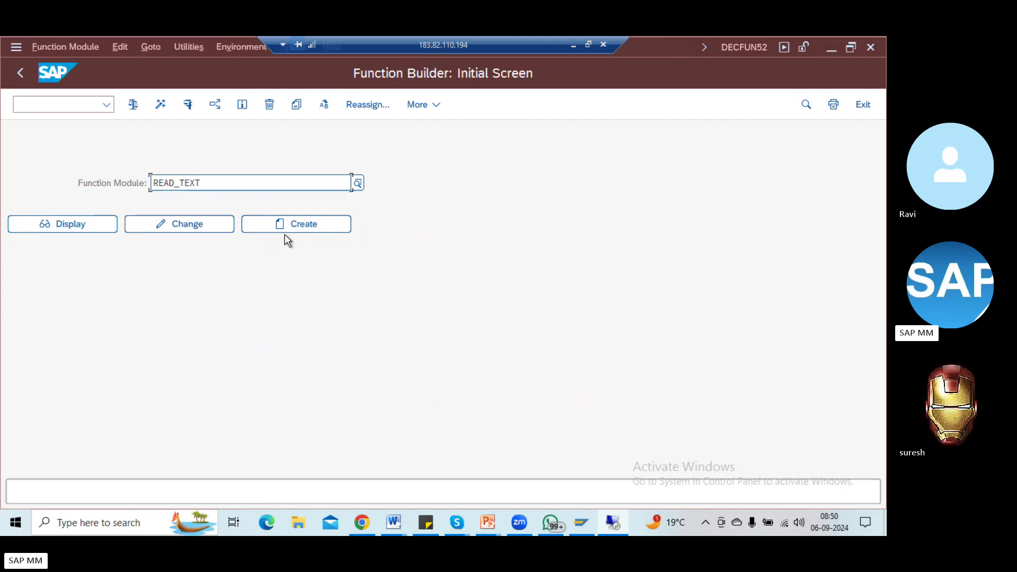
{"action": "left_click", "coordinate": [187, 105]}
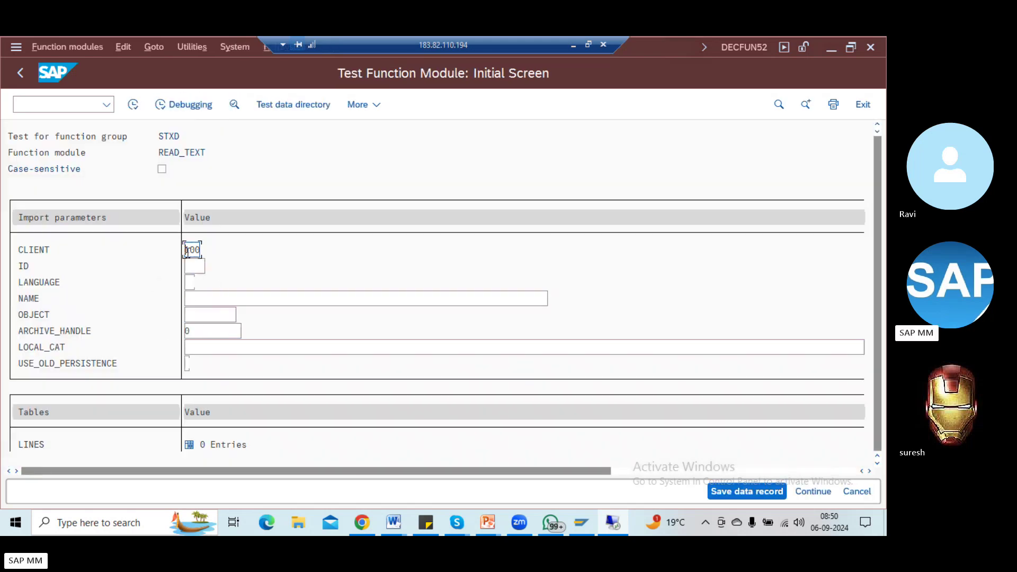
{"action": "left_click", "coordinate": [195, 266]}
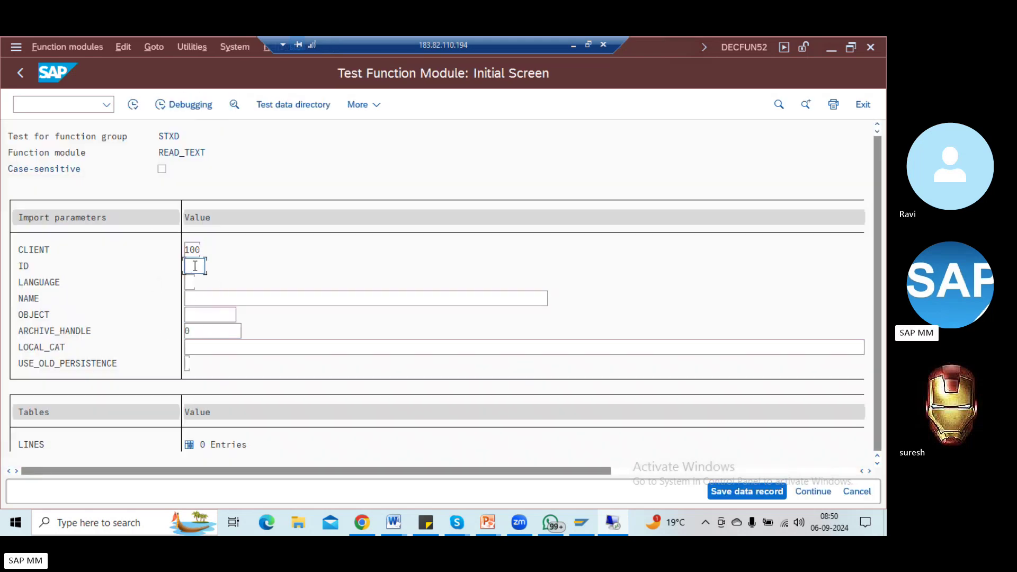
{"action": "left_click", "coordinate": [195, 298]}
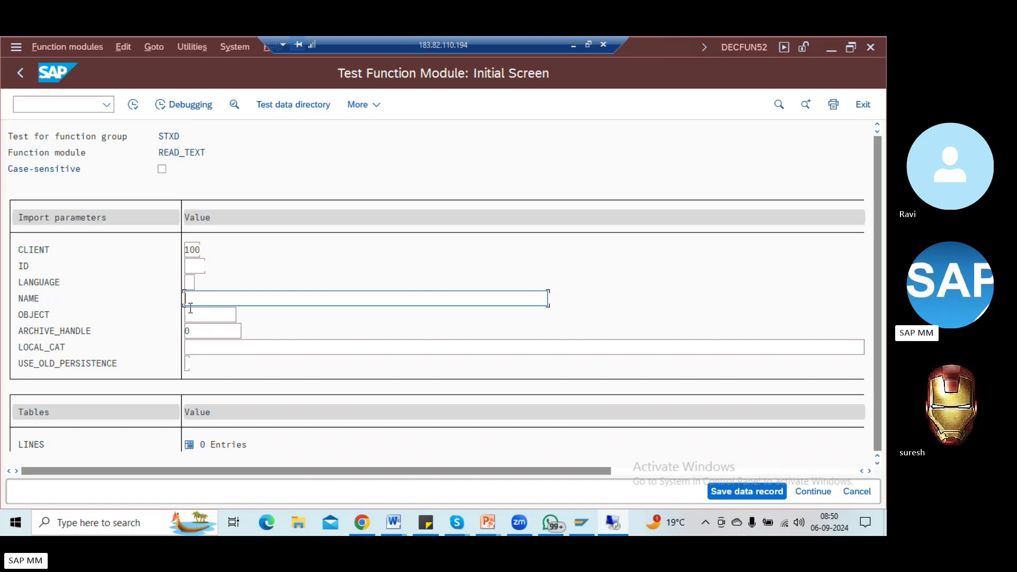
Open transaction SE16N in a new session and load table STXH
{"action": "left_click", "coordinate": [46, 105]}
{"action": "type", "text": "/ose16n"}
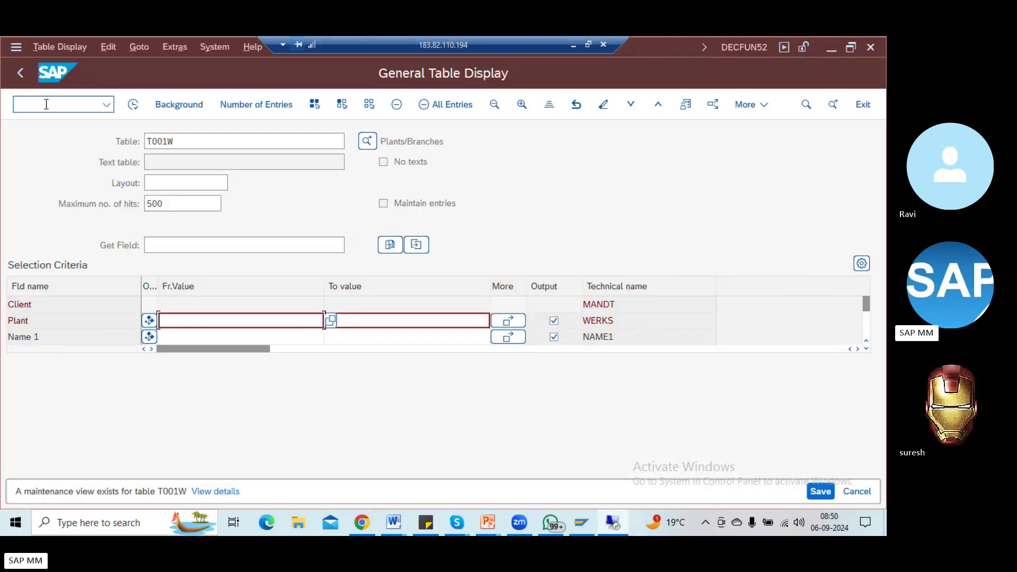
{"action": "left_click", "coordinate": [213, 146]}
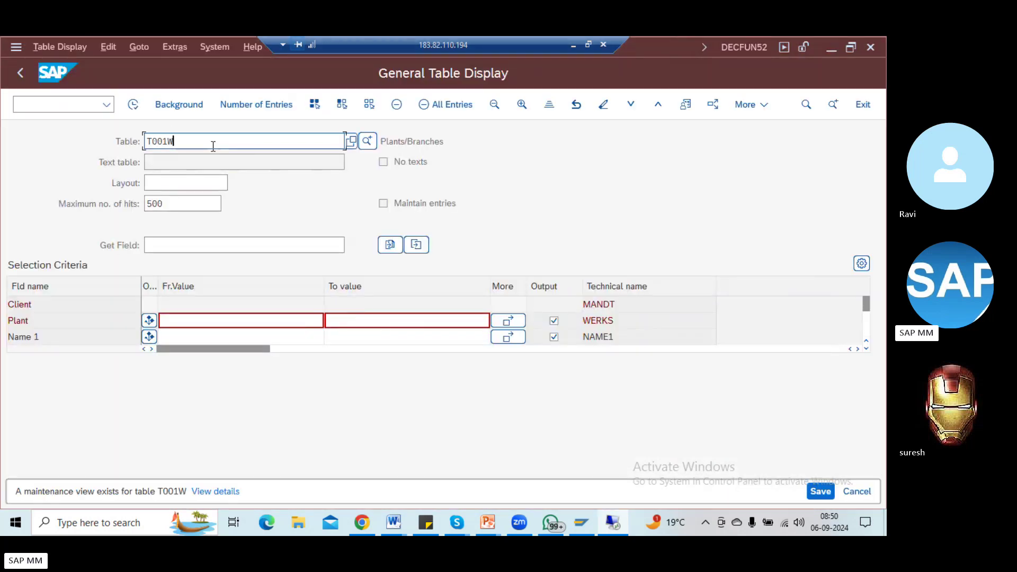
{"action": "key", "text": "BackSpace"}
{"action": "key", "text": "BackSpace"}
{"action": "key", "text": "BackSpace"}
{"action": "key", "text": "BackSpace"}
{"action": "key", "text": "BackSpace"}
{"action": "type", "text": "A"}
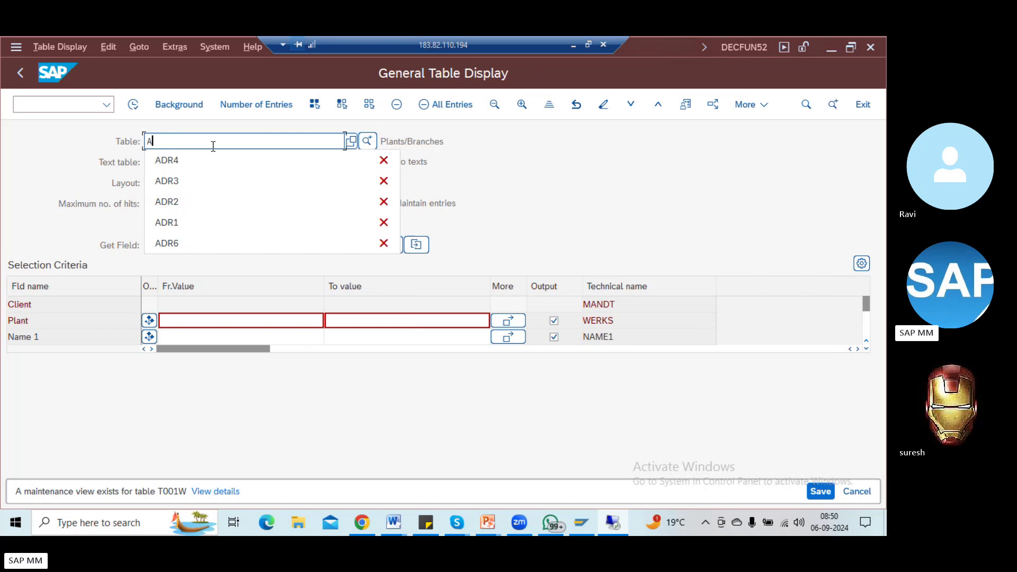
{"action": "key", "text": "BackSpace"}
{"action": "type", "text": "STXH"}
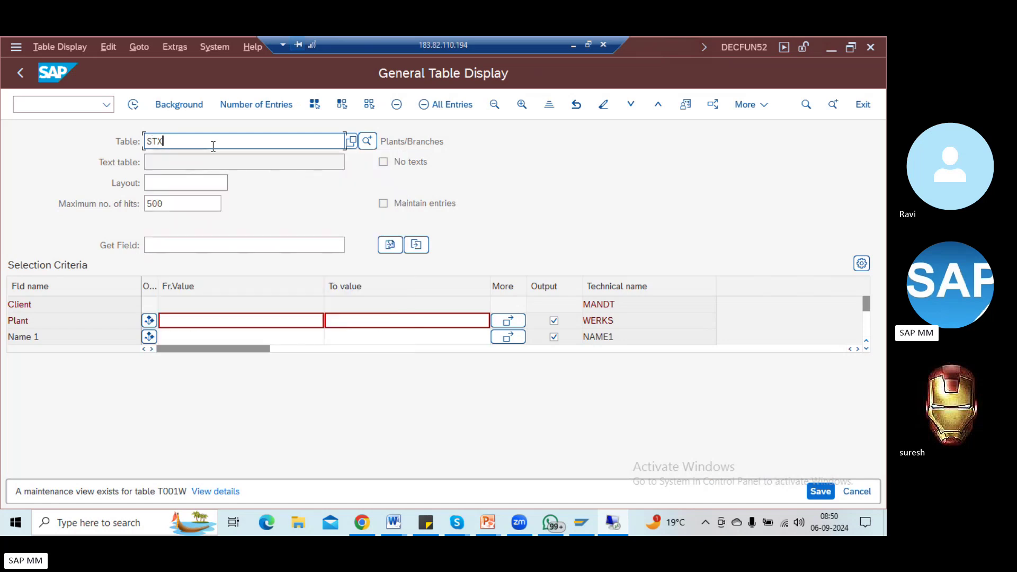
{"action": "key", "text": "Return"}
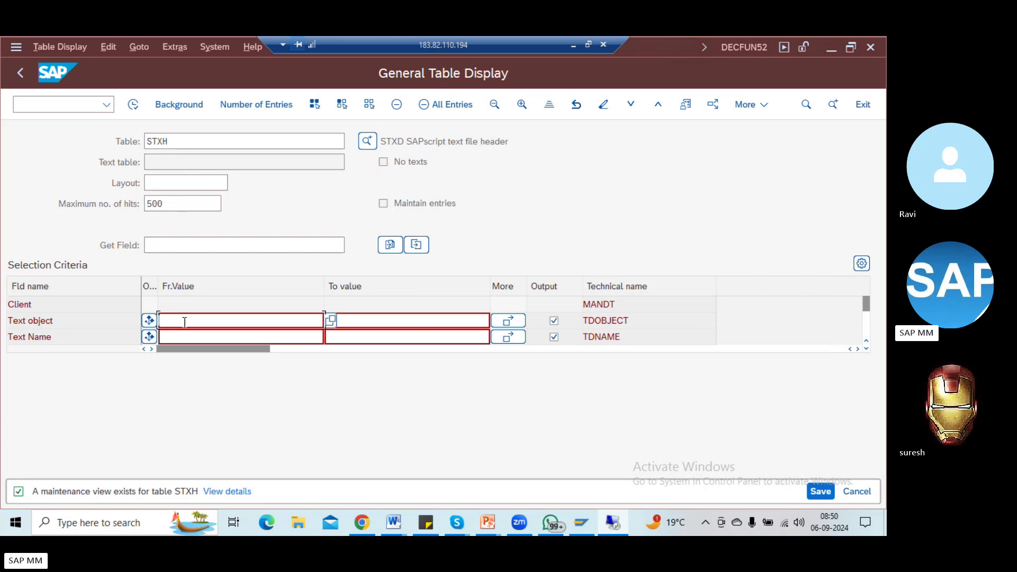
Display the STXH entries whose text object matches MAT* and widen the text object column
{"action": "left_click", "coordinate": [176, 336]}
{"action": "left_click", "coordinate": [177, 325]}
{"action": "type", "text": "MAT*"}
{"action": "left_click", "coordinate": [134, 105]}
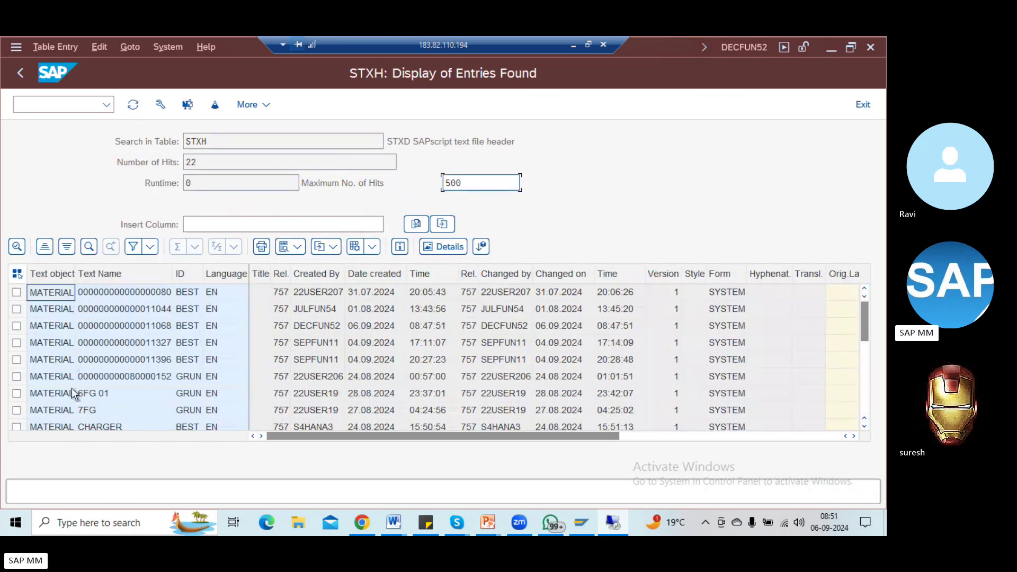
{"action": "left_click_drag", "start_coordinate": [76, 273], "coordinate": [136, 274]}
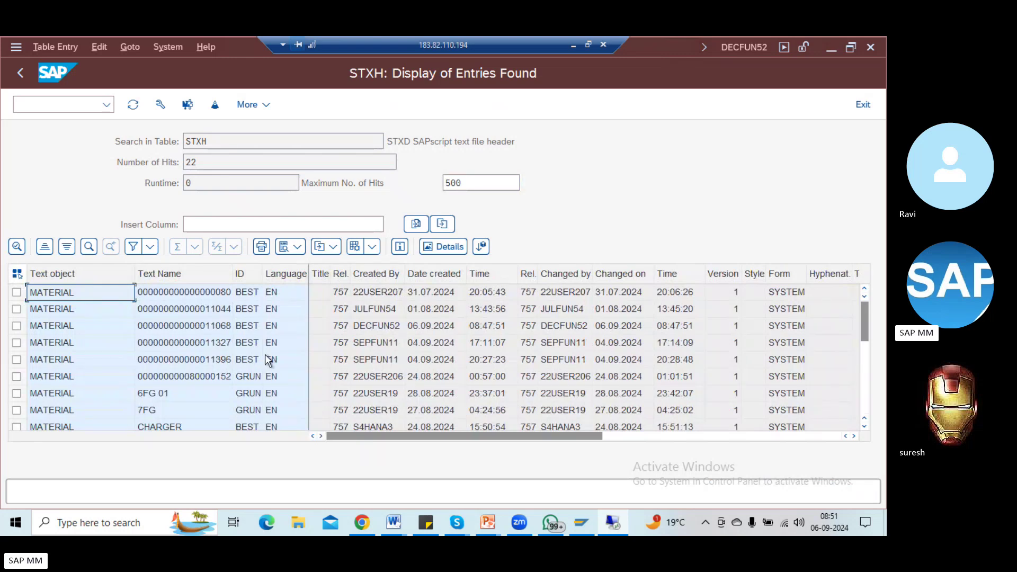
Open transaction MM03 in a new session and select the number of material 11068
{"action": "left_click", "coordinate": [51, 104]}
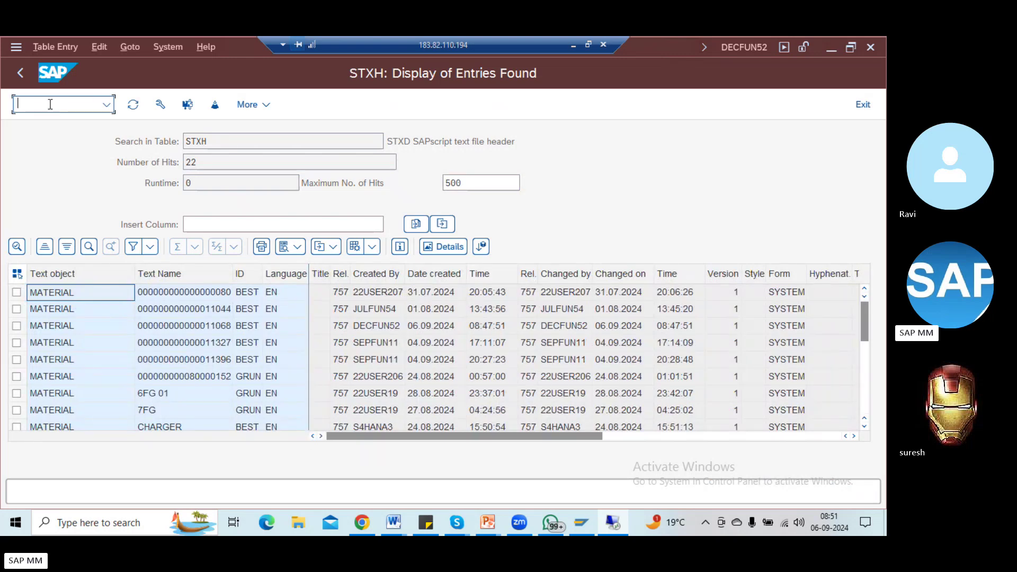
{"action": "type", "text": "/omm03"}
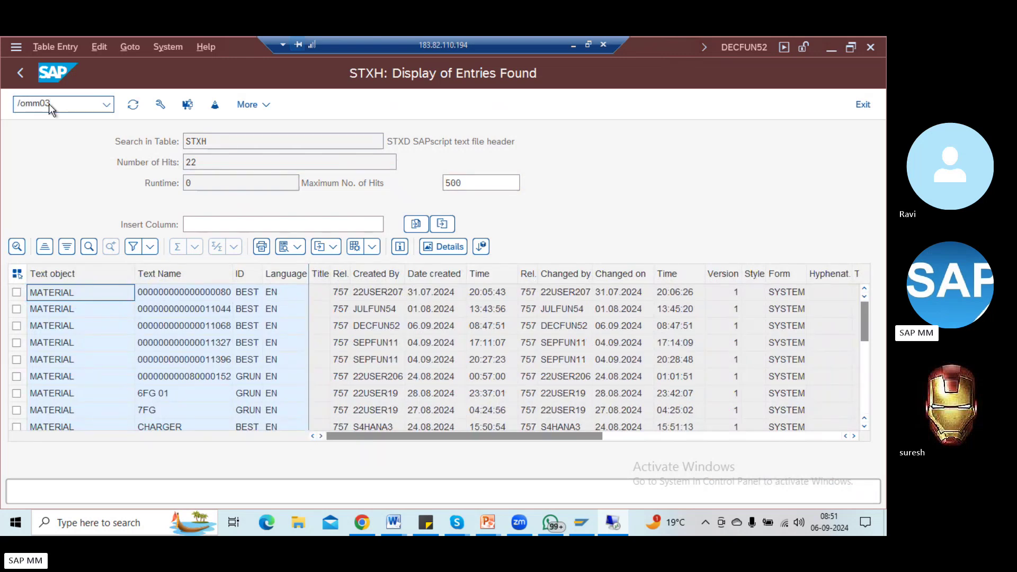
{"action": "key", "text": "Return"}
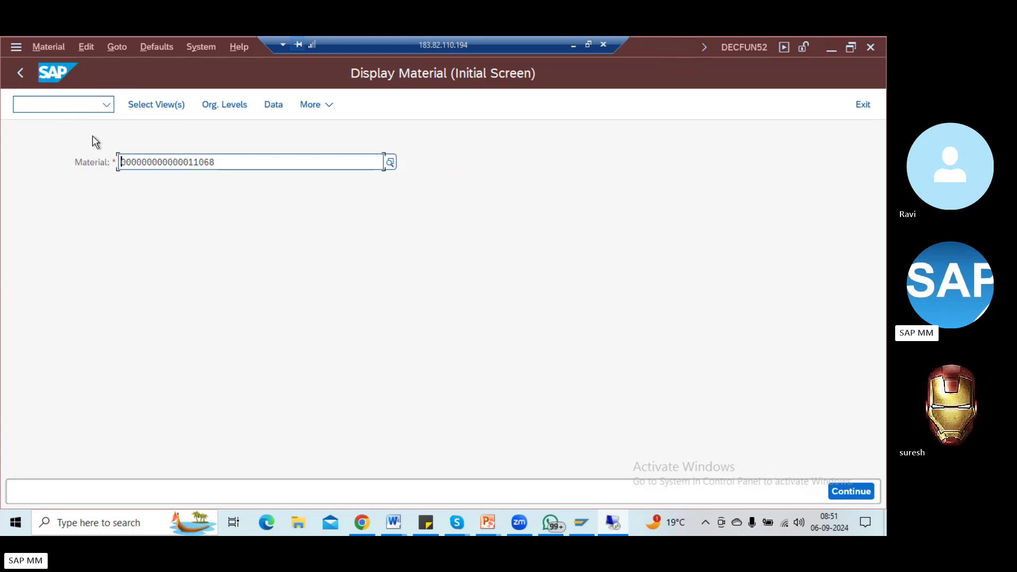
{"action": "left_click_drag", "start_coordinate": [215, 162], "coordinate": [93, 158]}
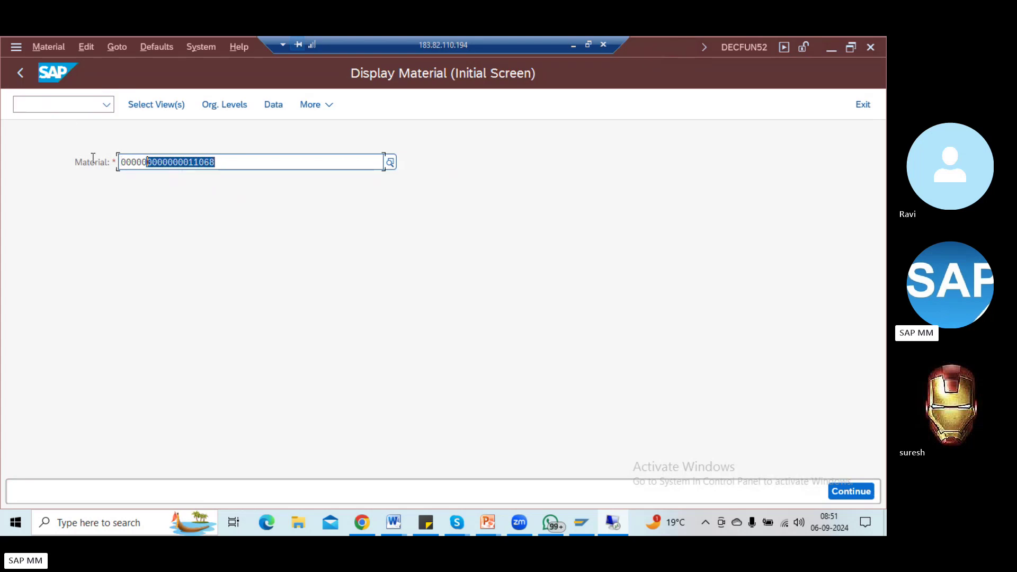
Copy the text object value from the STXH entry for material 11068 and return to the READ_TEXT test screen
{"action": "key", "text": "alt+Tab"}
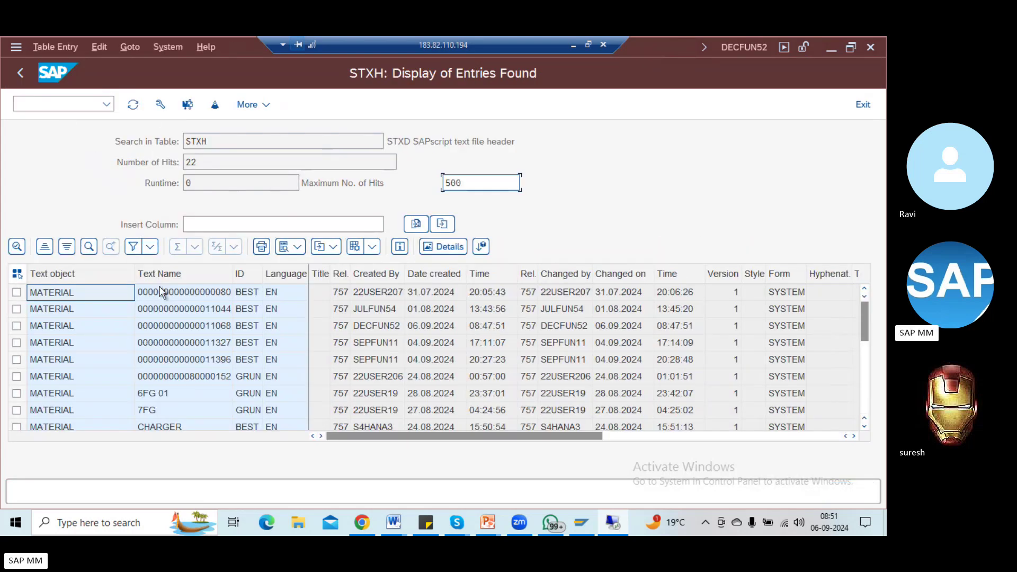
{"action": "left_click", "coordinate": [141, 331]}
{"action": "left_click", "coordinate": [82, 333]}
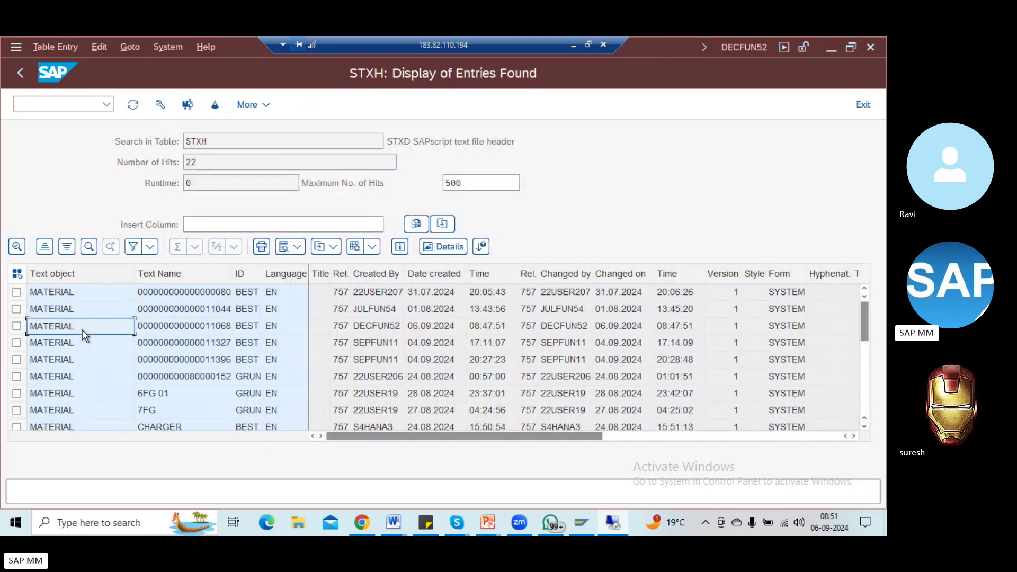
{"action": "key", "text": "ctrl+c"}
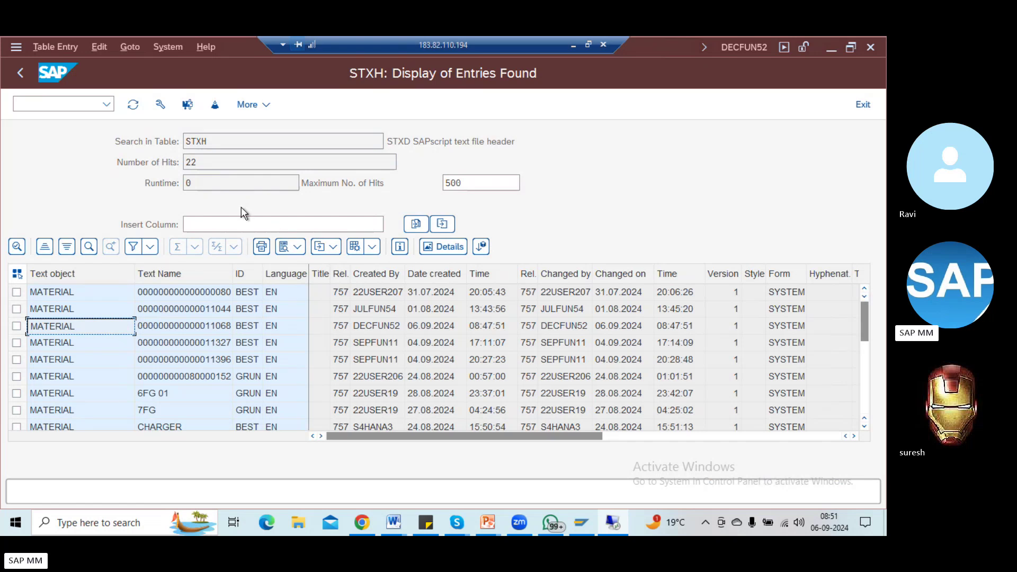
{"action": "key", "text": "alt+Tab"}
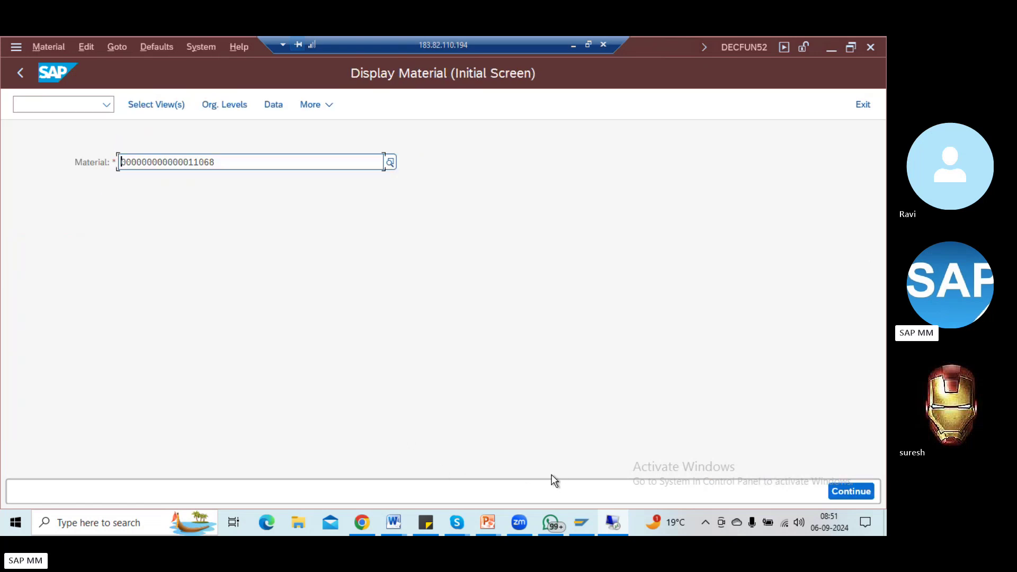
{"action": "key", "text": "alt+Tab"}
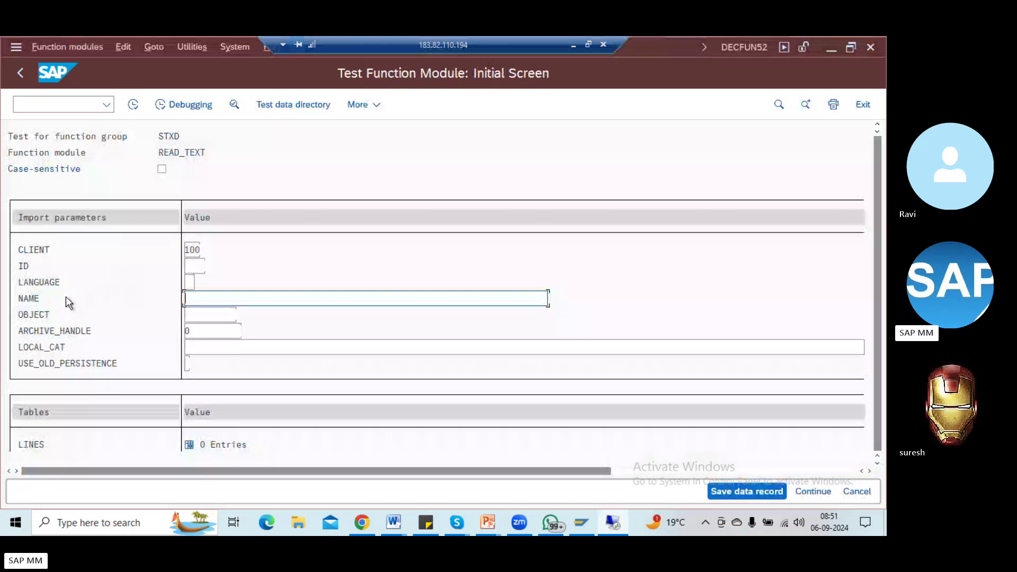
Enter MATERIAL as the OBJECT import parameter of the READ_TEXT test, matching the STXH text object
{"action": "key", "text": "alt+Tab"}
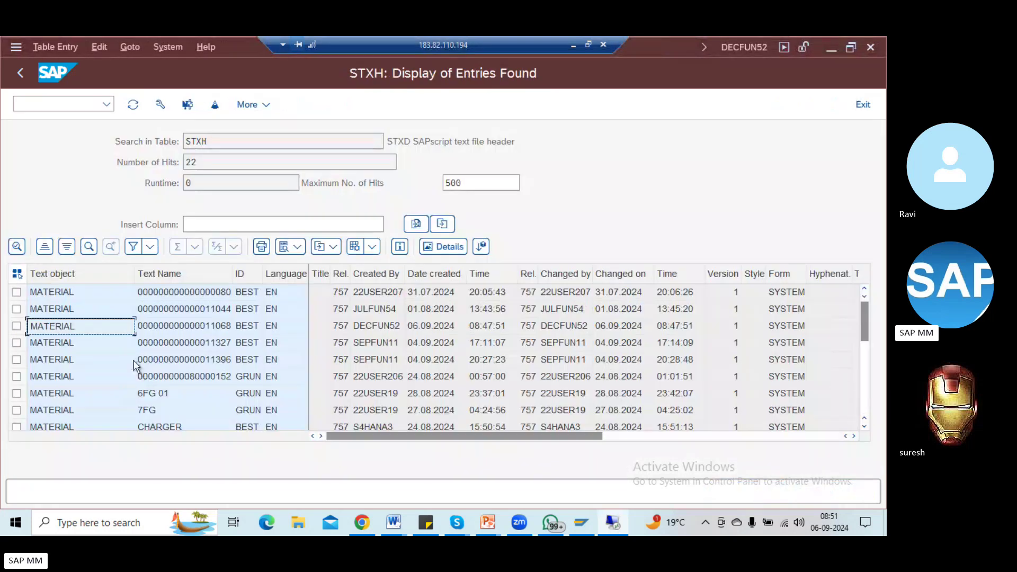
{"action": "key", "text": "alt+Tab"}
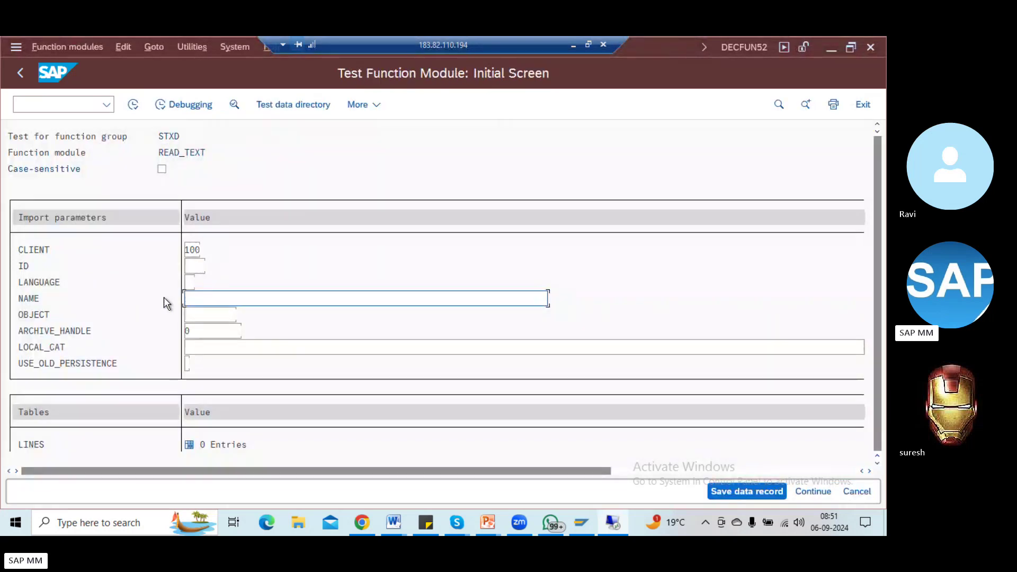
{"action": "left_click", "coordinate": [209, 310]}
{"action": "type", "text": "MATERIAL"}
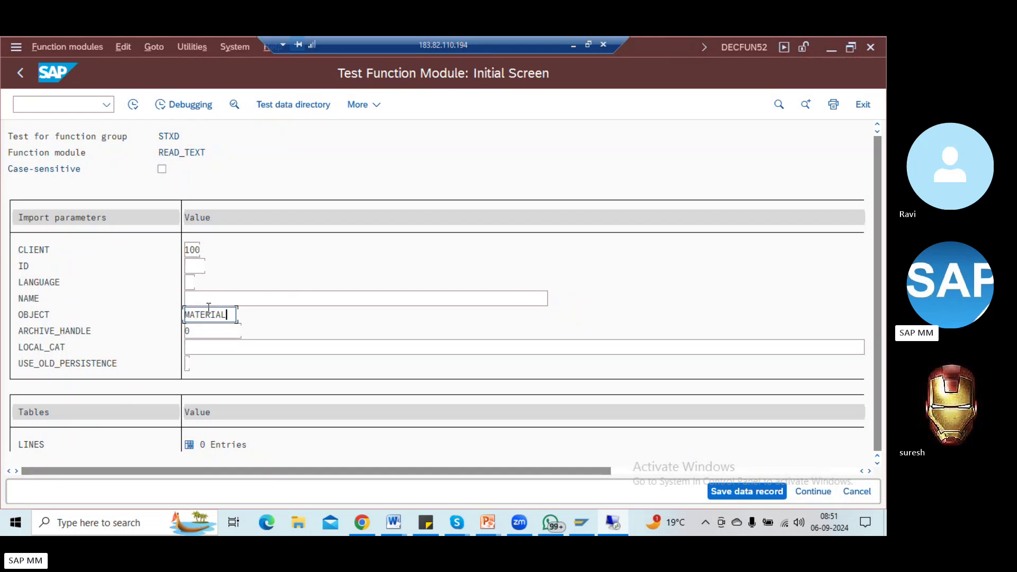
Copy the text name of the material 11068 entry in STXH into the NAME parameter of the READ_TEXT test
{"action": "key", "text": "alt+Tab"}
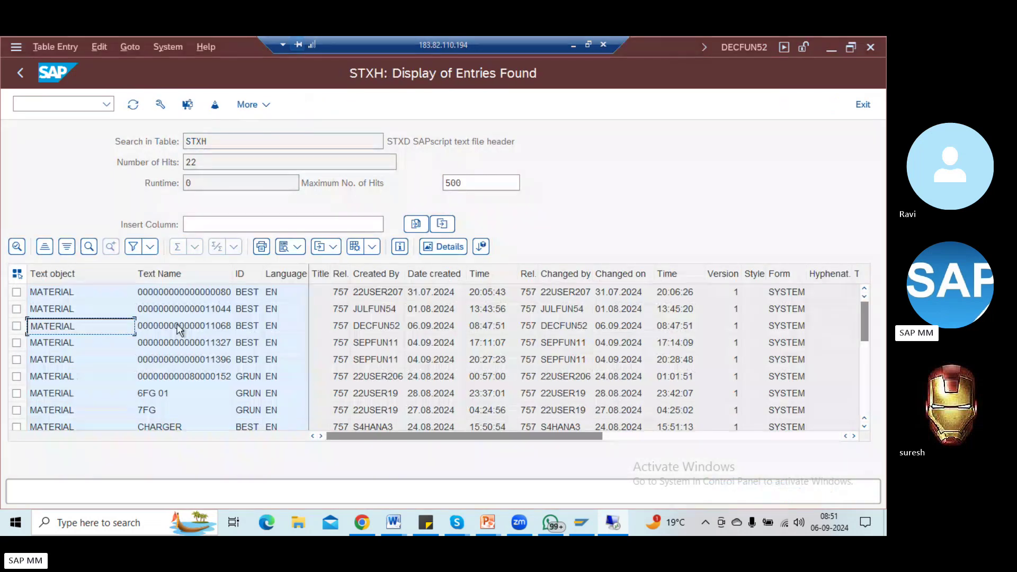
{"action": "left_click", "coordinate": [166, 326]}
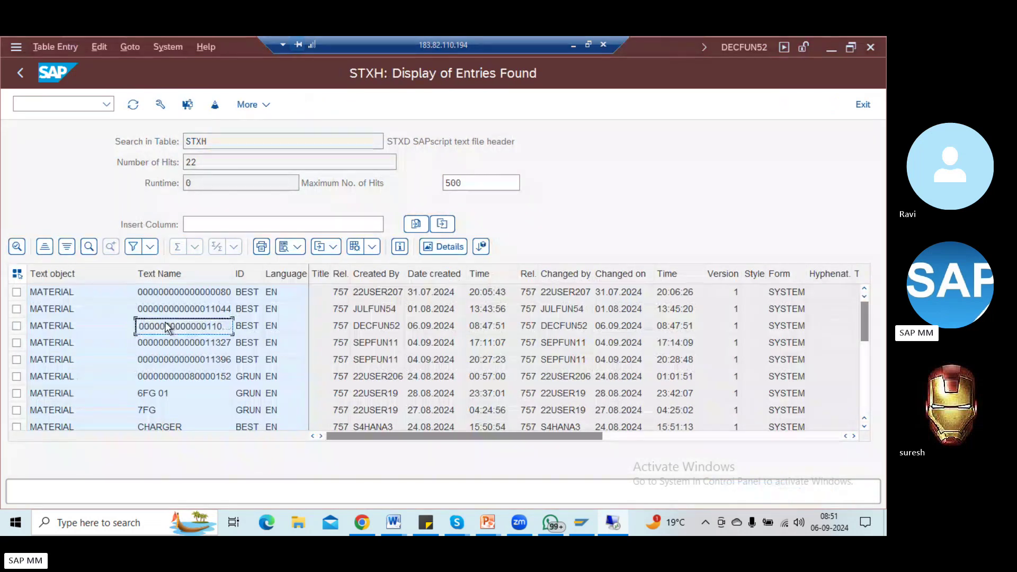
{"action": "key", "text": "alt+Tab"}
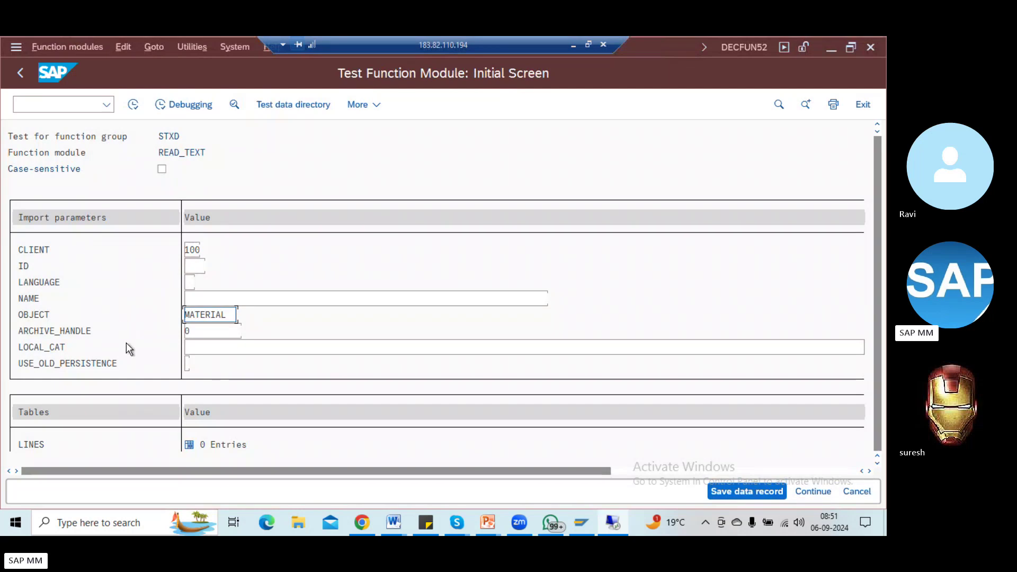
{"action": "left_click", "coordinate": [201, 301]}
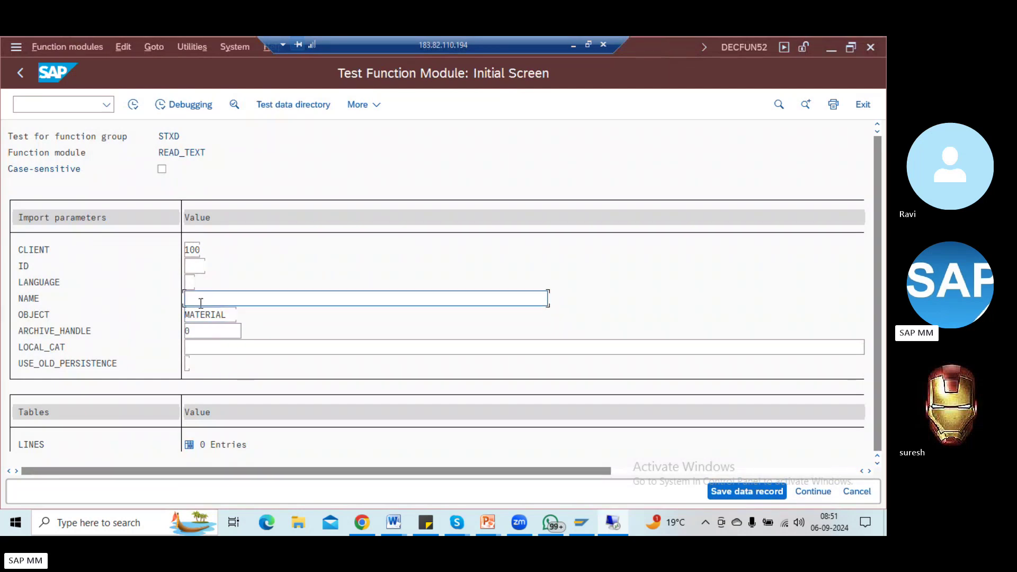
{"action": "key", "text": "ctrl+v"}
Fill the READ_TEXT test's ID with BEST and LANGUAGE with EN from the STXH entry for material 11068
{"action": "key", "text": "alt+Tab"}
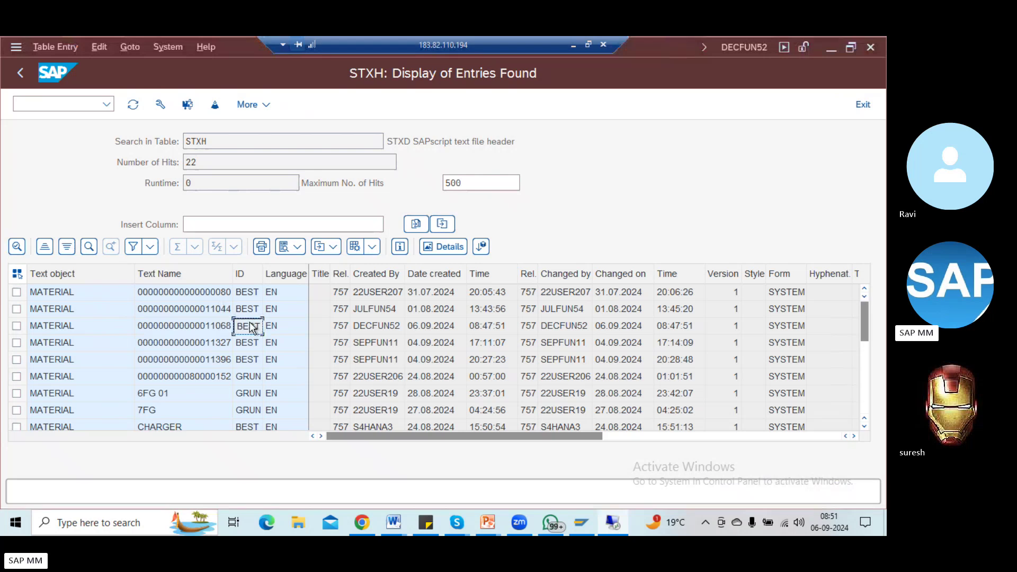
{"action": "key", "text": "alt+Tab"}
{"action": "left_click", "coordinate": [196, 266]}
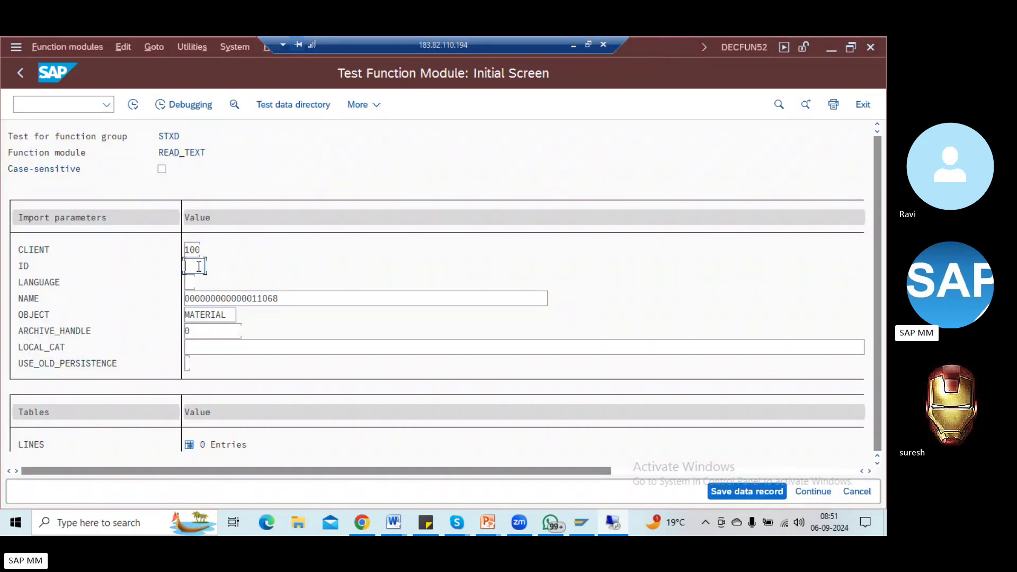
{"action": "type", "text": "BEST"}
{"action": "key", "text": "alt+Tab"}
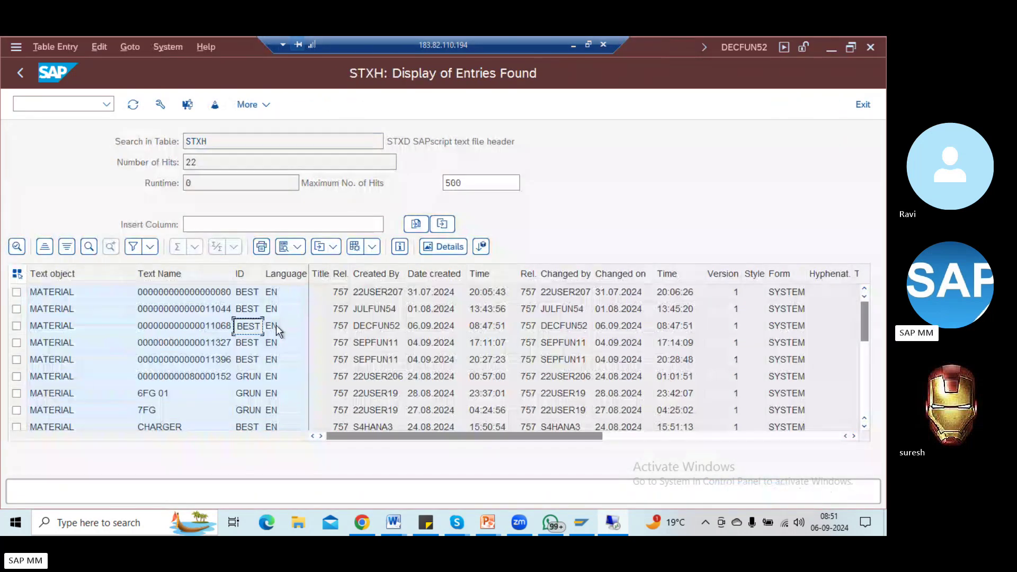
{"action": "left_click", "coordinate": [276, 327]}
{"action": "key", "text": "alt+Tab"}
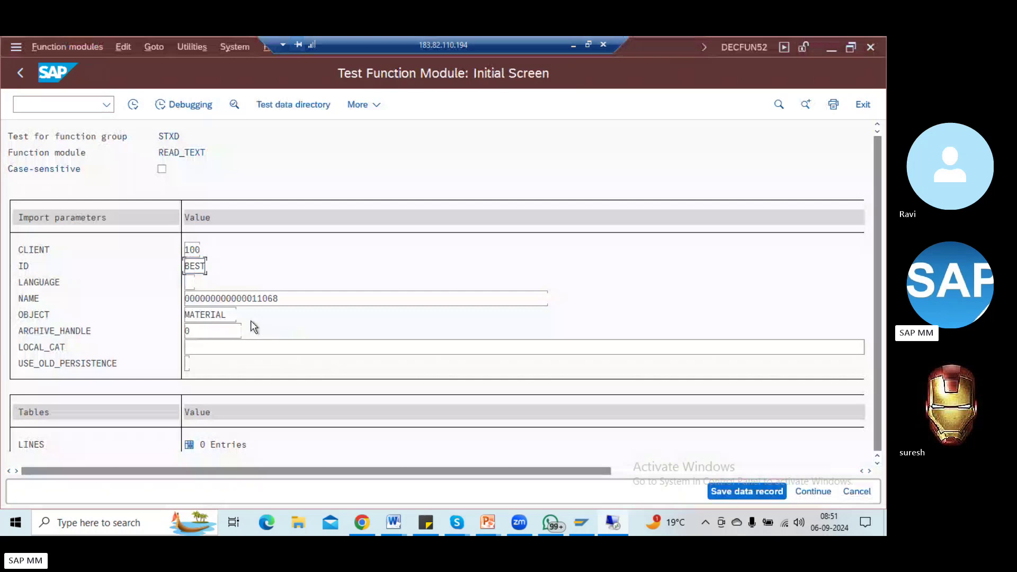
{"action": "left_click", "coordinate": [192, 281]}
{"action": "key", "text": "ctrl+v"}
{"action": "left_click", "coordinate": [354, 302]}
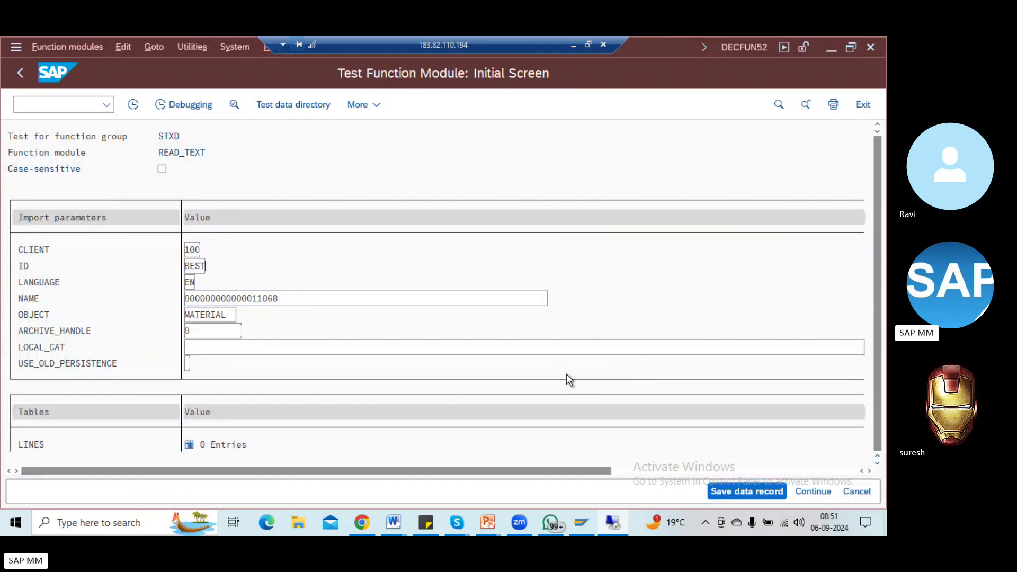
Execute the READ_TEXT test and open the resulting LINES table entry to read the text line
{"action": "scroll", "coordinate": [529, 376], "scroll_direction": "down", "scroll_amount": 1}
{"action": "left_click", "coordinate": [134, 106]}
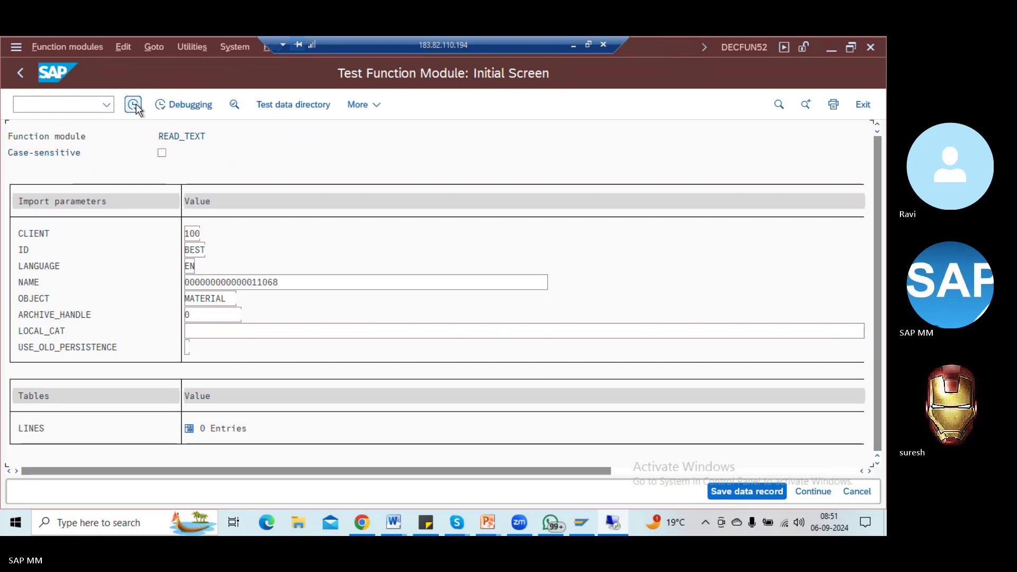
{"action": "scroll", "coordinate": [271, 348], "scroll_direction": "down", "scroll_amount": 1}
{"action": "scroll", "coordinate": [272, 350], "scroll_direction": "down", "scroll_amount": 3}
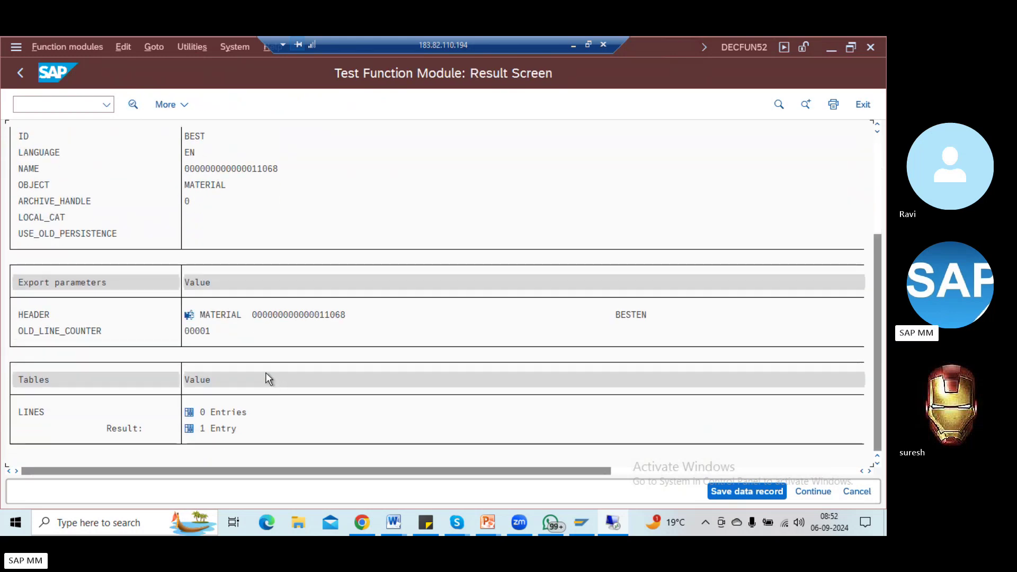
{"action": "left_click", "coordinate": [189, 428]}
{"action": "left_click", "coordinate": [40, 236]}
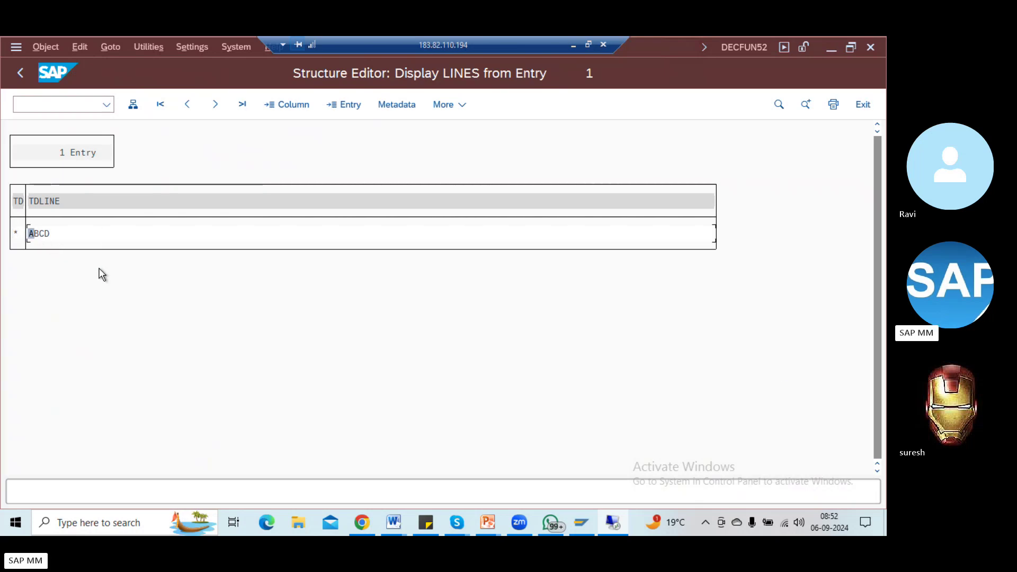
Display the Purchase Order Text view of material 11068 for plant ZRA1 in the MM03 session
{"action": "key", "text": "alt+Tab"}
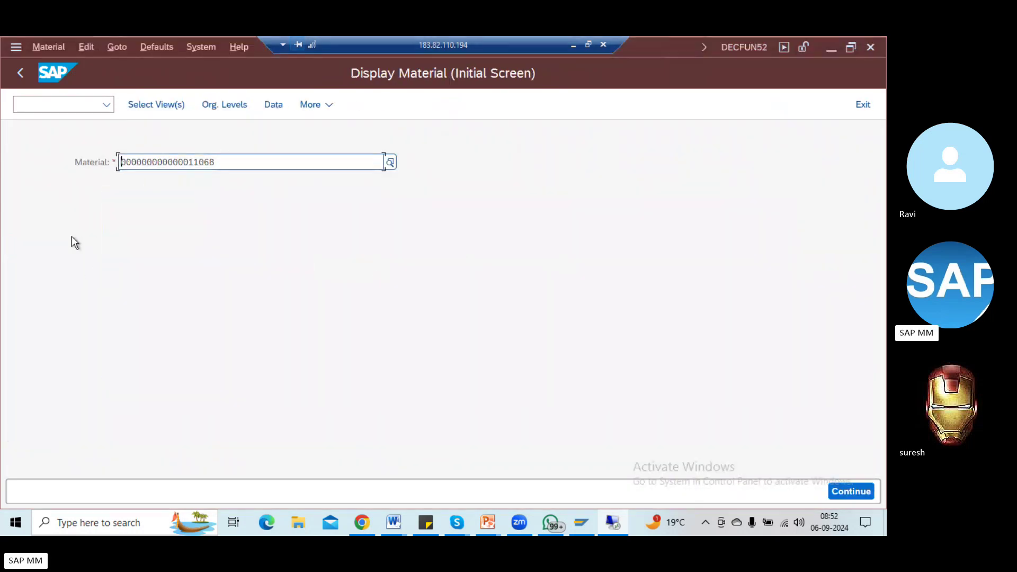
{"action": "key", "text": "Return"}
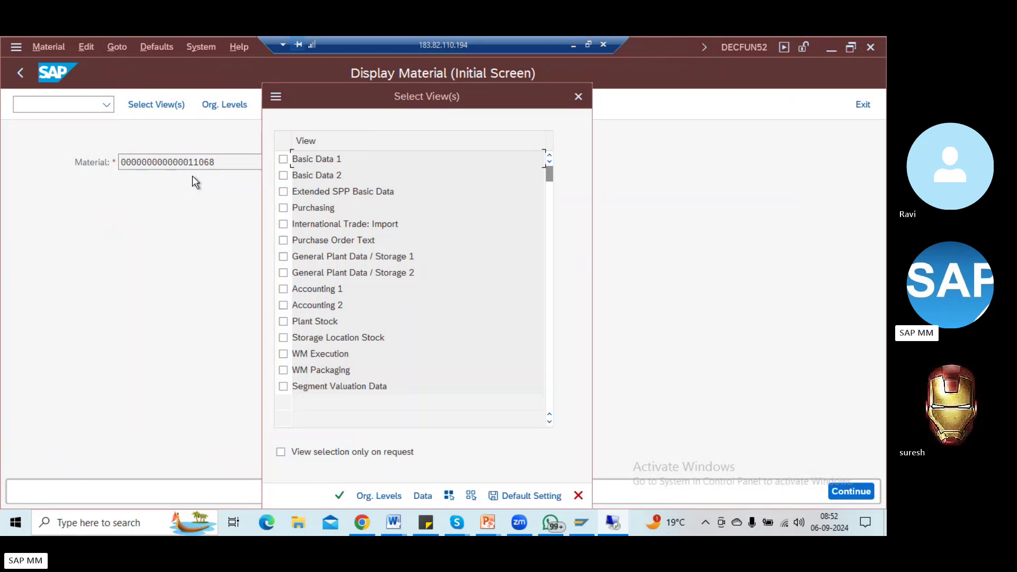
{"action": "left_click", "coordinate": [283, 240]}
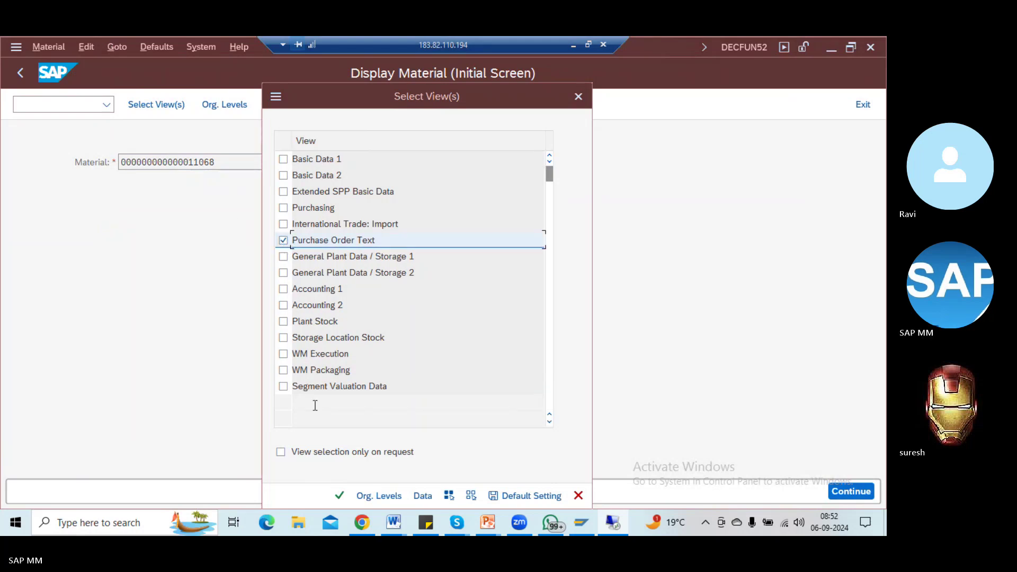
{"action": "left_click", "coordinate": [339, 496]}
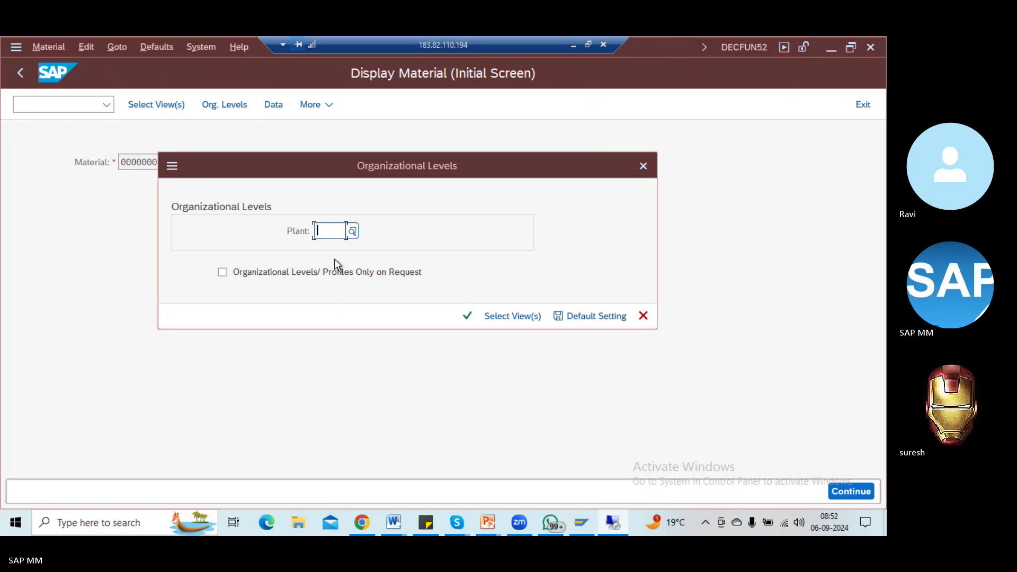
{"action": "type", "text": "ZRA1"}
{"action": "key", "text": "Return"}
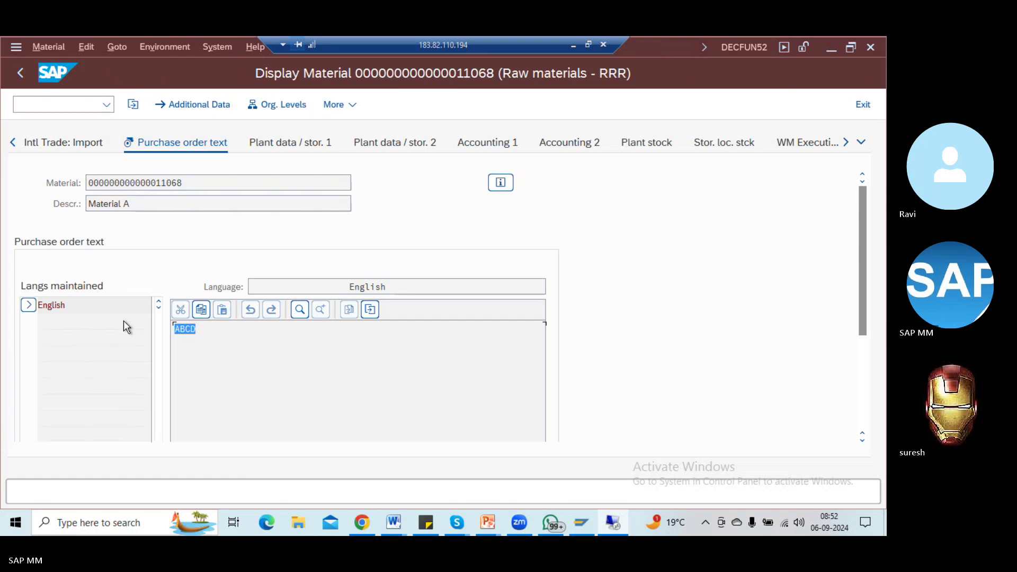
Return to the STXH table display session, leave the entry list and load table STXL instead
{"action": "key", "text": "alt+Tab"}
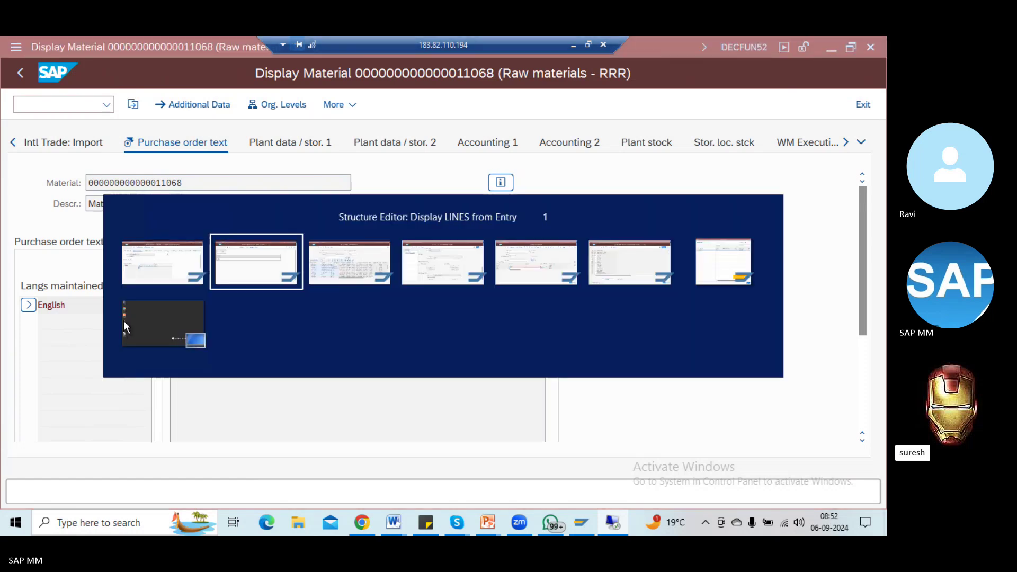
{"action": "key", "text": "alt+Tab"}
{"action": "key", "text": "Tab"}
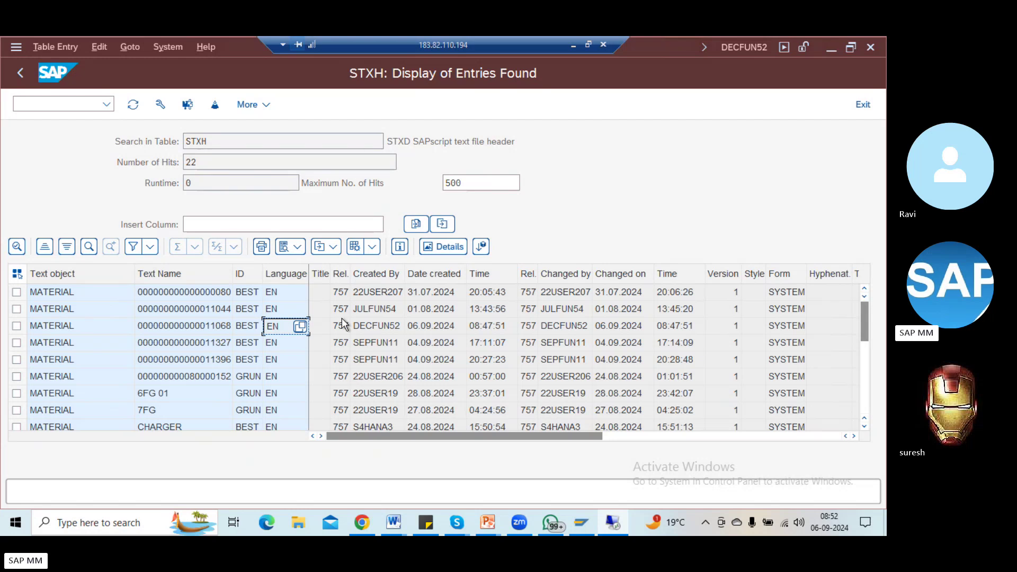
{"action": "left_click", "coordinate": [20, 75]}
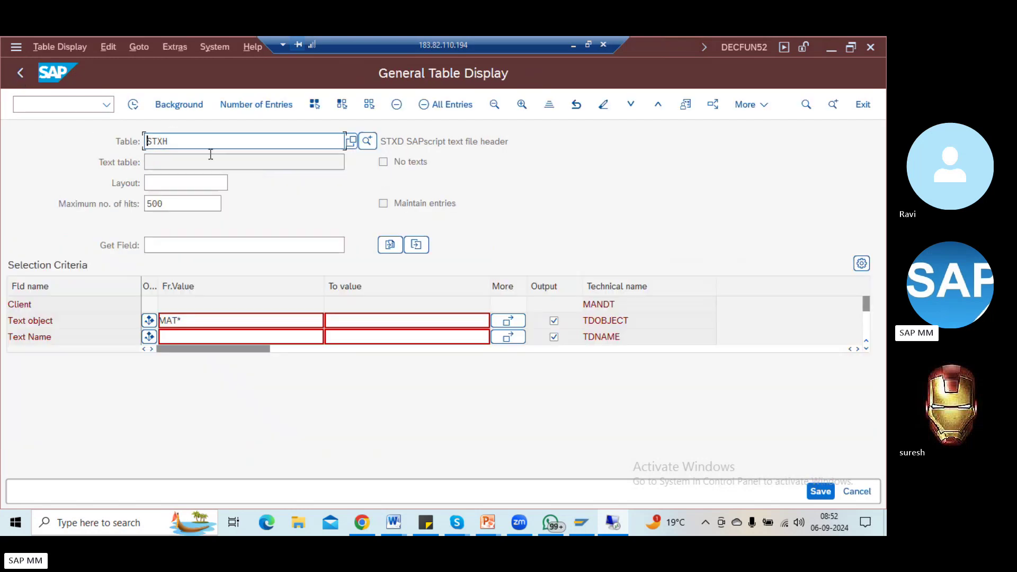
{"action": "key", "text": "BackSpace"}
{"action": "type", "text": "L"}
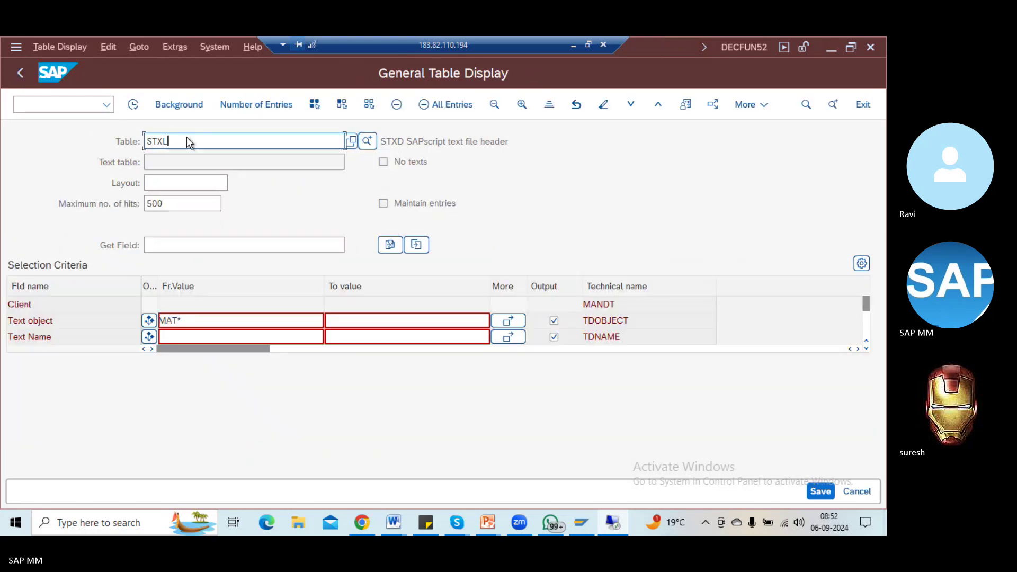
{"action": "key", "text": "Return"}
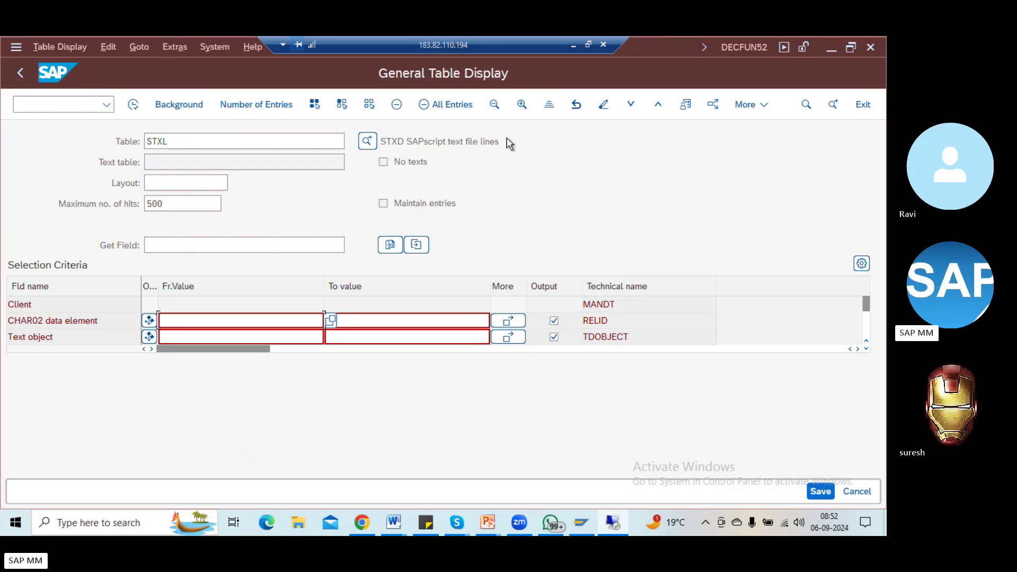
Examine the short description and the available selection fields of table STXL
{"action": "left_click_drag", "start_coordinate": [506, 138], "coordinate": [366, 277]}
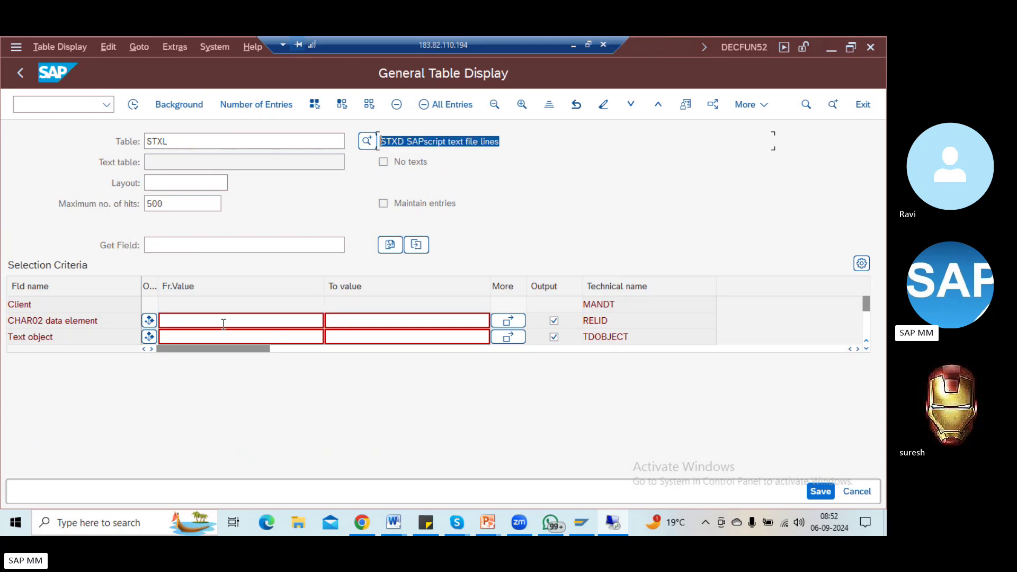
{"action": "left_click", "coordinate": [196, 339]}
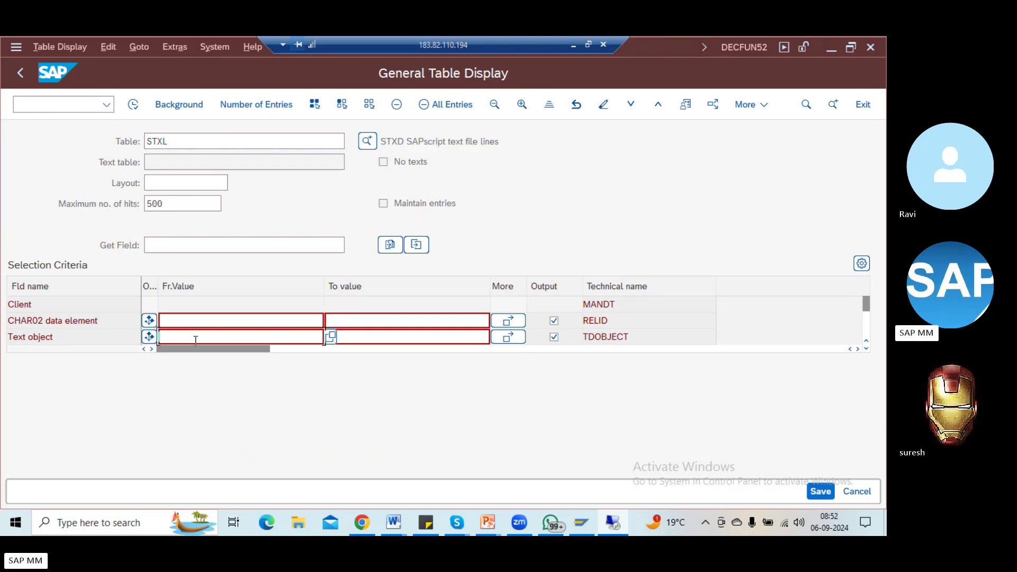
{"action": "scroll", "coordinate": [316, 325], "scroll_direction": "down", "scroll_amount": 2}
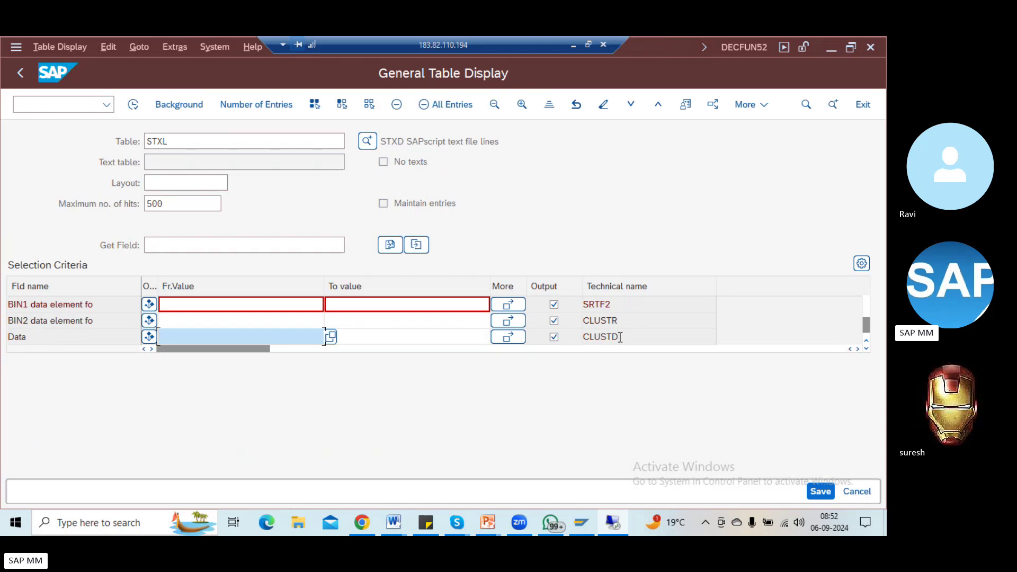
{"action": "scroll", "coordinate": [306, 322], "scroll_direction": "up", "scroll_amount": 1}
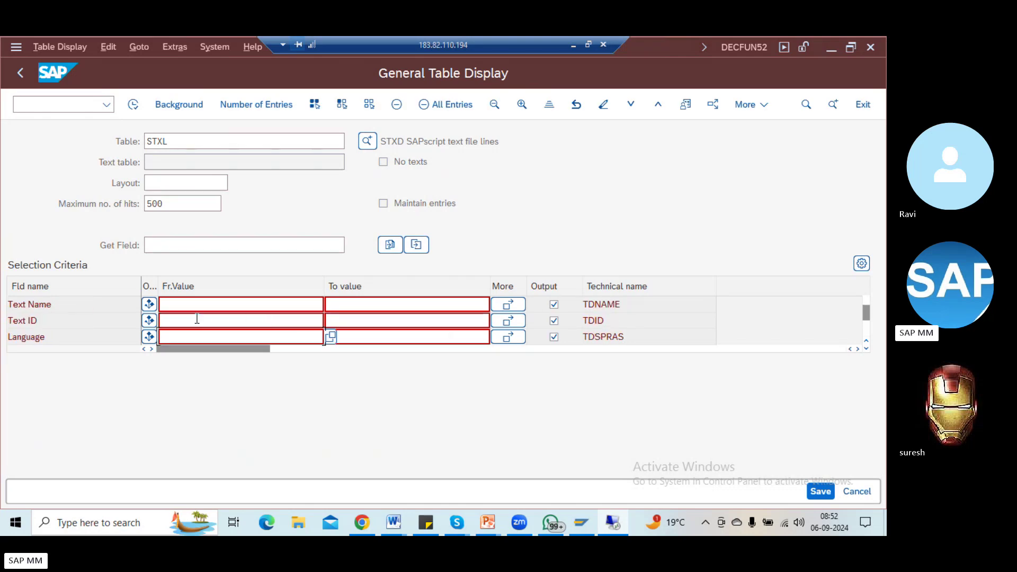
{"action": "scroll", "coordinate": [196, 318], "scroll_direction": "up", "scroll_amount": 1}
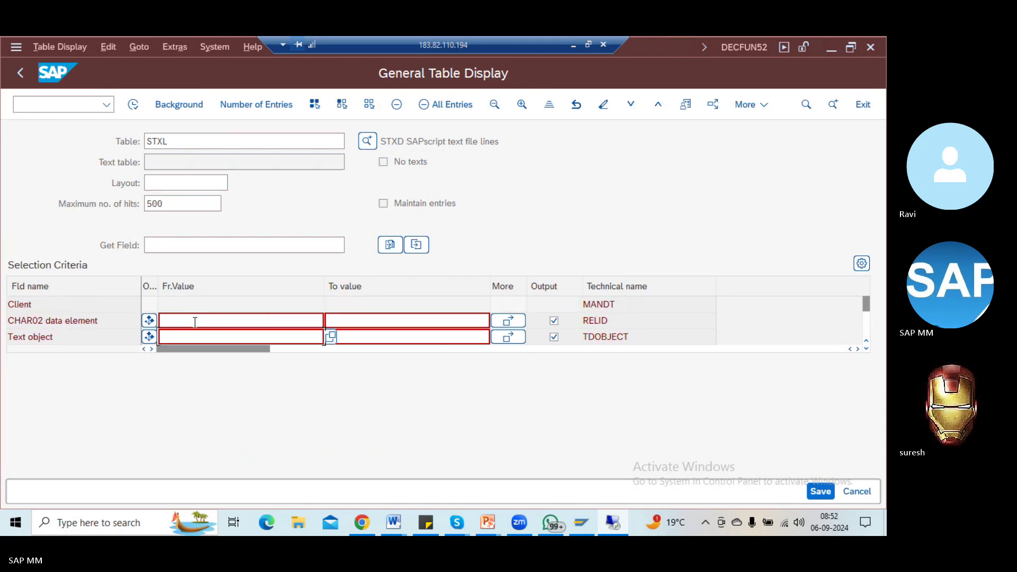
{"action": "scroll", "coordinate": [181, 333], "scroll_direction": "down", "scroll_amount": 1}
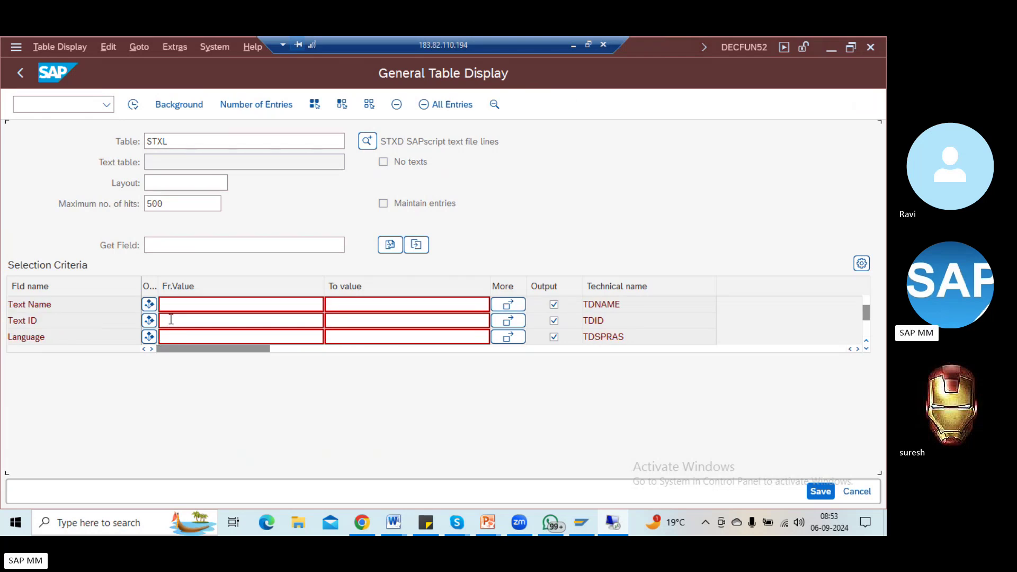
{"action": "scroll", "coordinate": [175, 323], "scroll_direction": "up", "scroll_amount": 1}
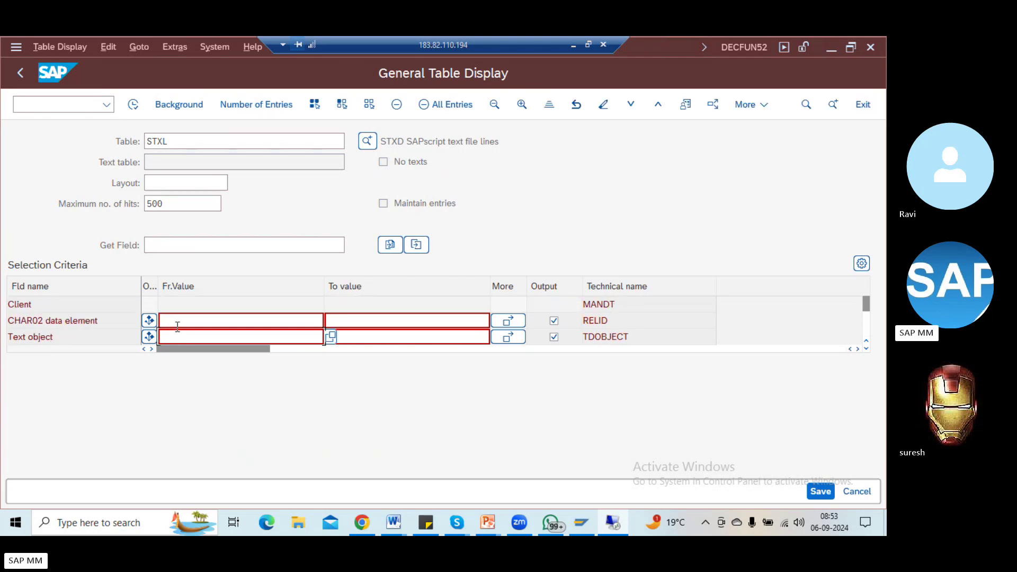
Set the text object selection criterion of table STXL to MATERIAL
{"action": "left_click", "coordinate": [176, 337]}
{"action": "type", "text": "MATW"}
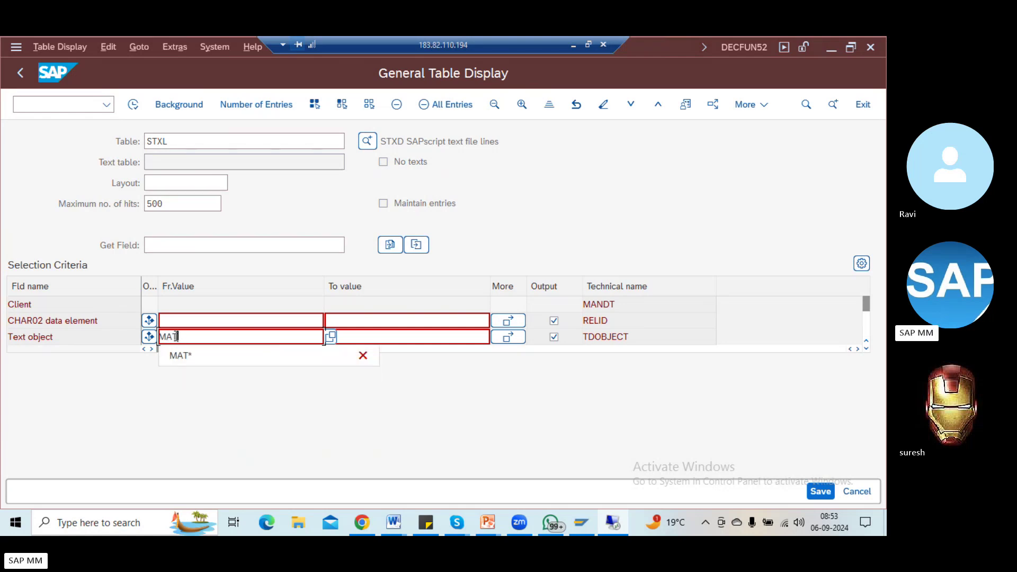
{"action": "key", "text": "BackSpace"}
{"action": "type", "text": "ER"}
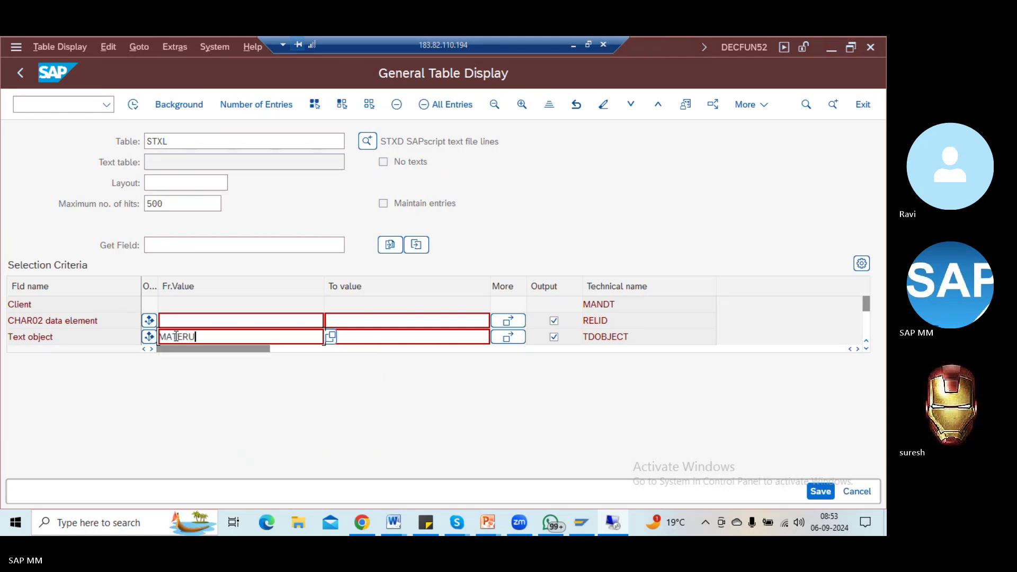
{"action": "type", "text": "IAL"}
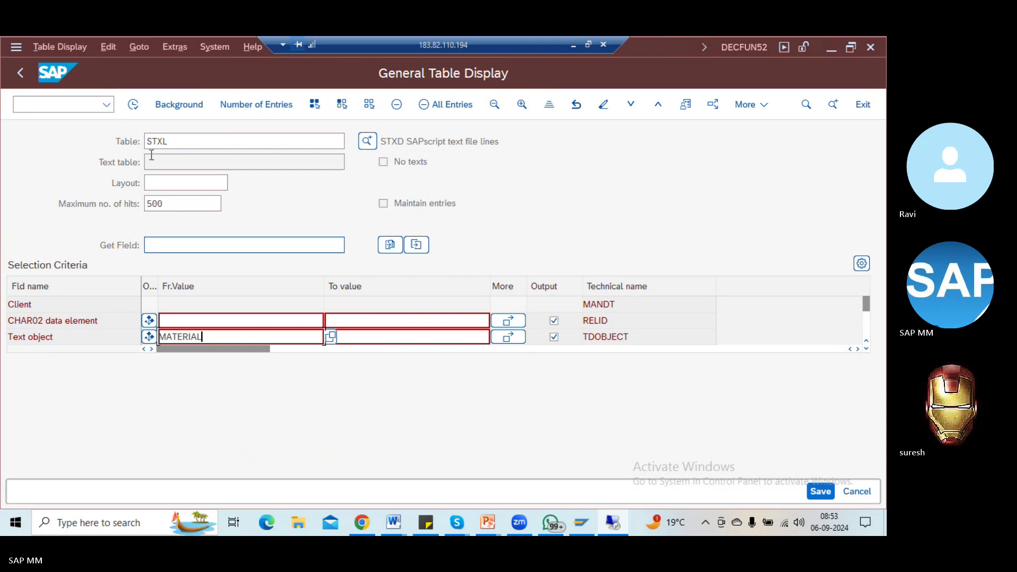
Run the STXL selection for MATERIAL and examine the text name, ID and data columns for material 11068
{"action": "left_click", "coordinate": [132, 109]}
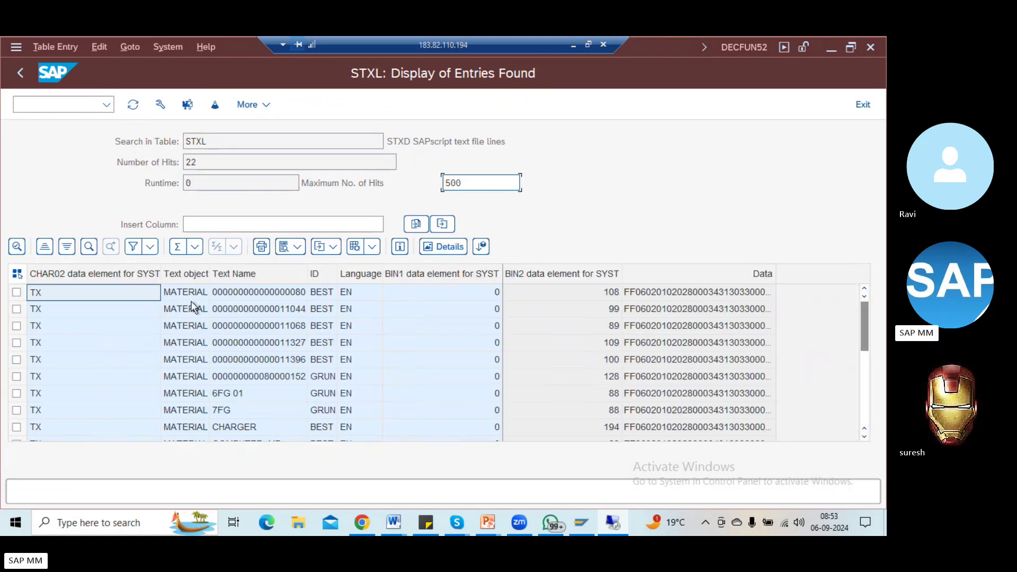
{"action": "left_click", "coordinate": [85, 292]}
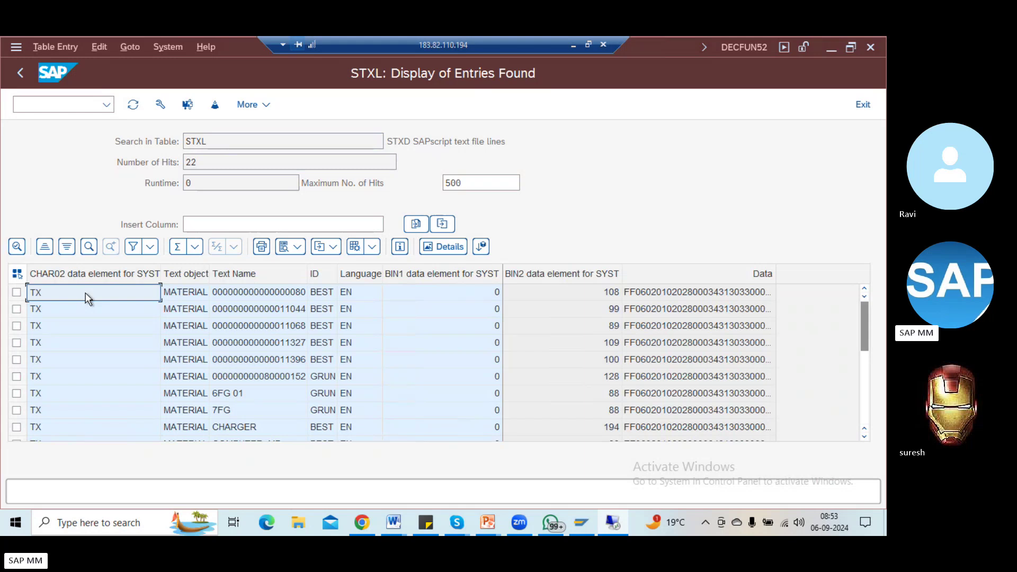
{"action": "left_click", "coordinate": [190, 294]}
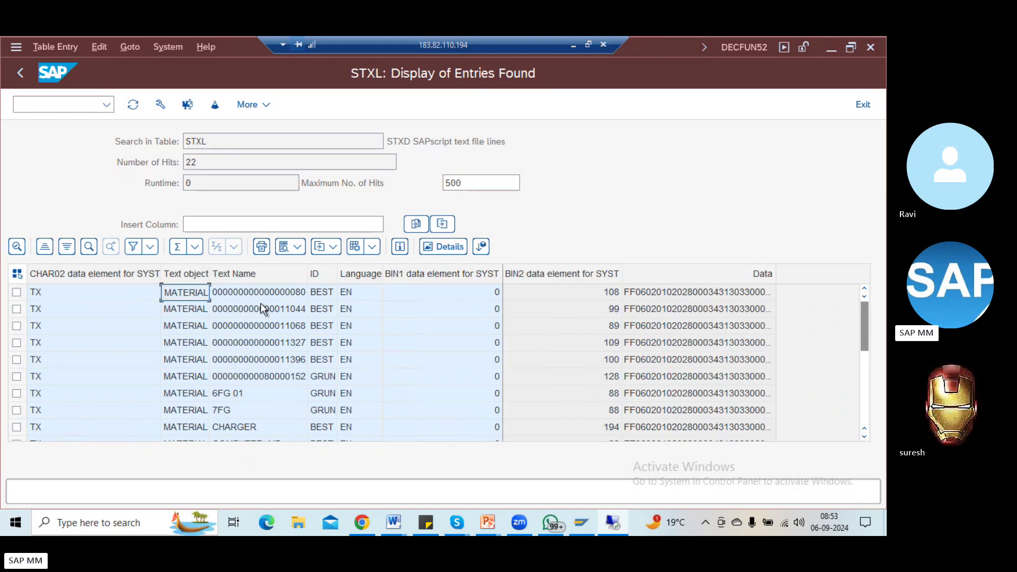
{"action": "left_click", "coordinate": [272, 327]}
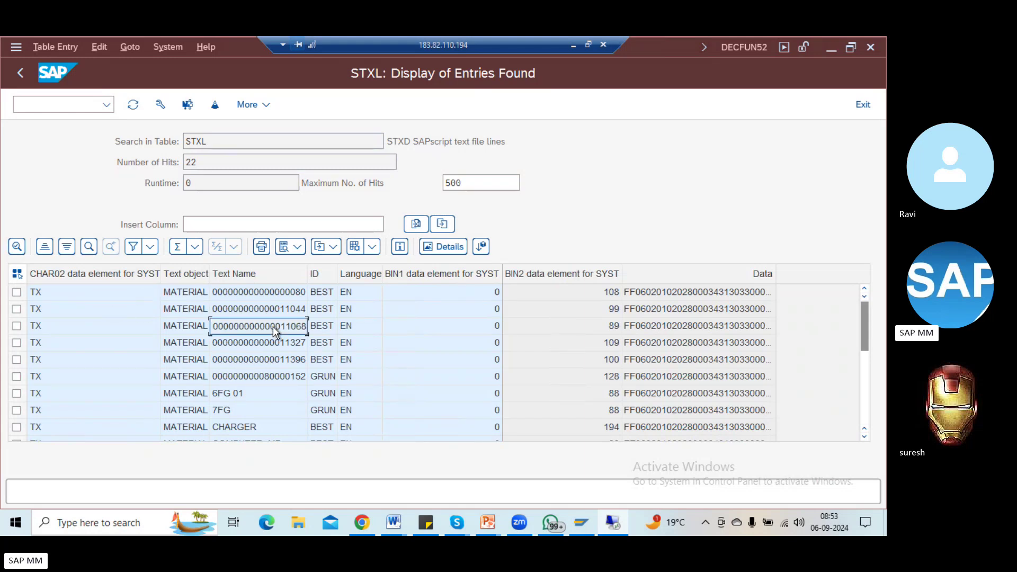
{"action": "left_click", "coordinate": [414, 331]}
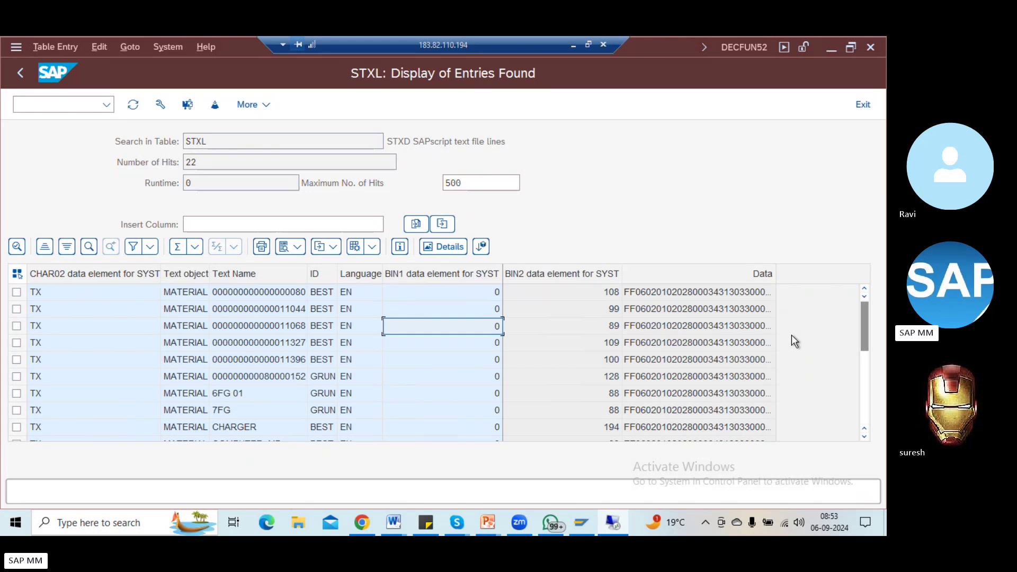
Browse further STXL entries and inspect the detailed display of the CPU1 entry, including its encoded data value
{"action": "scroll", "coordinate": [795, 339], "scroll_direction": "down", "scroll_amount": 2}
{"action": "scroll", "coordinate": [796, 340], "scroll_direction": "down", "scroll_amount": 1}
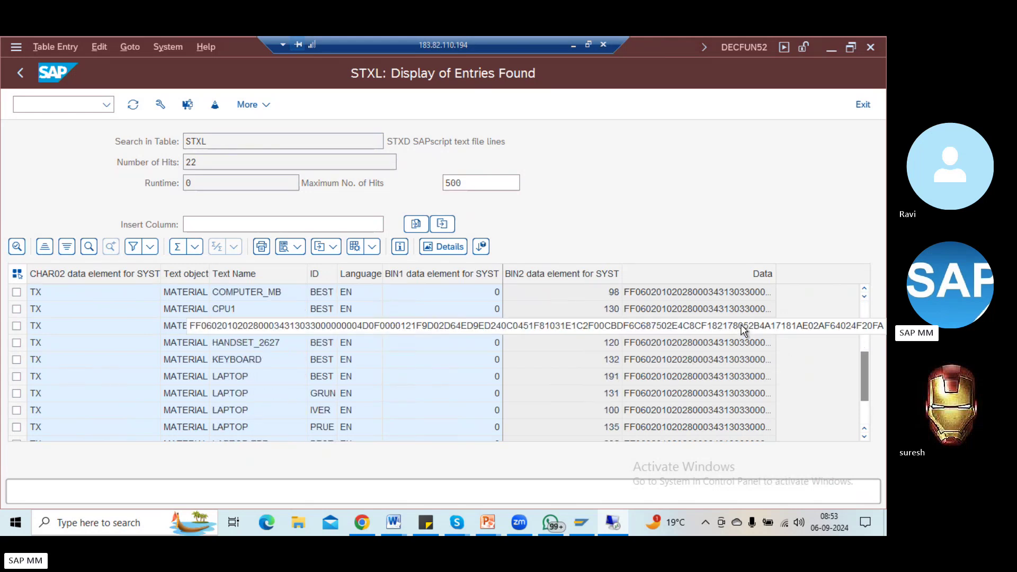
{"action": "double_click", "coordinate": [95, 310]}
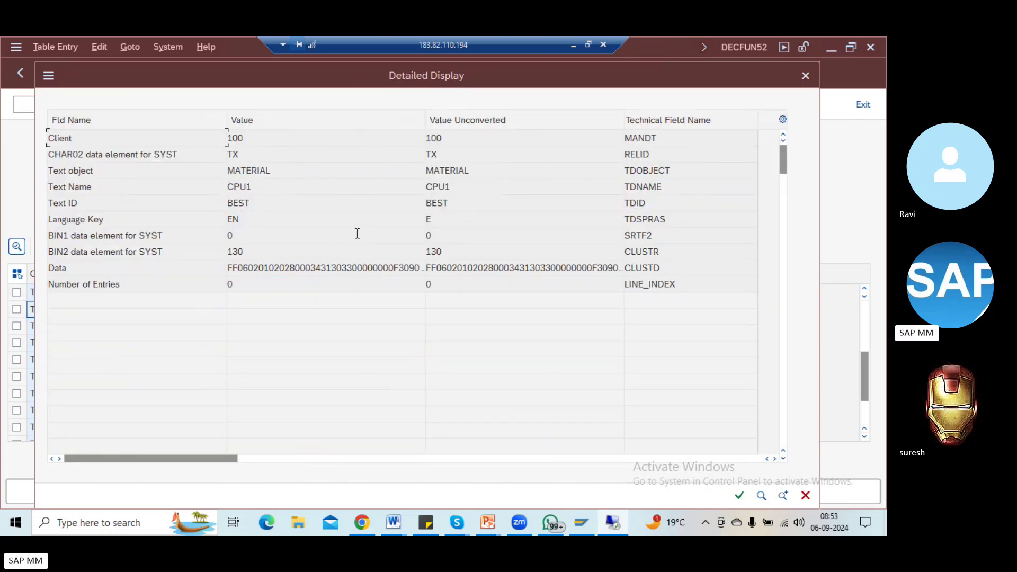
{"action": "key", "text": "Escape"}
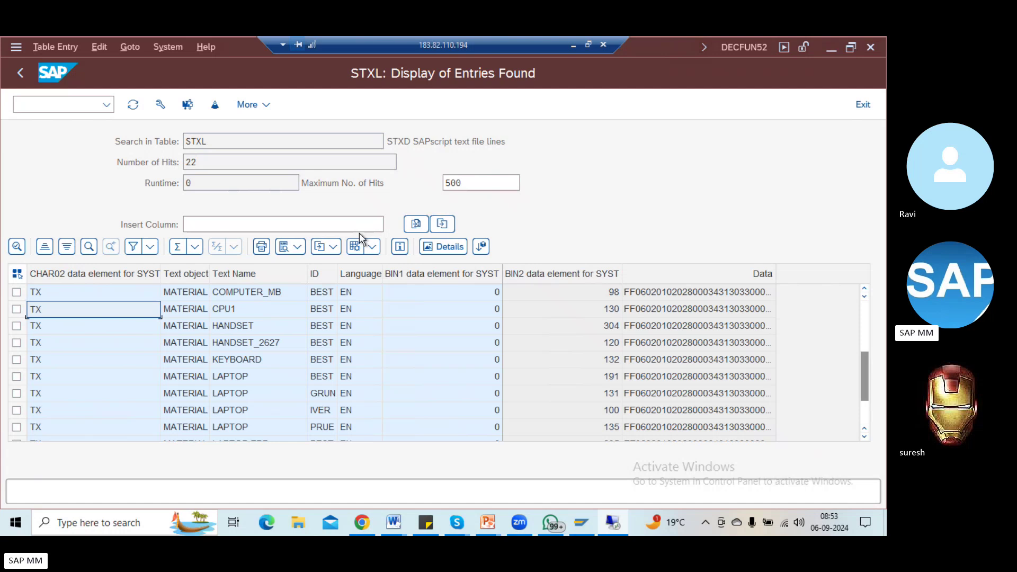
Compare the STXL entries with the LINES result in the READ_TEXT session, and return to the function module's initial test screen
{"action": "key", "text": "F2"}
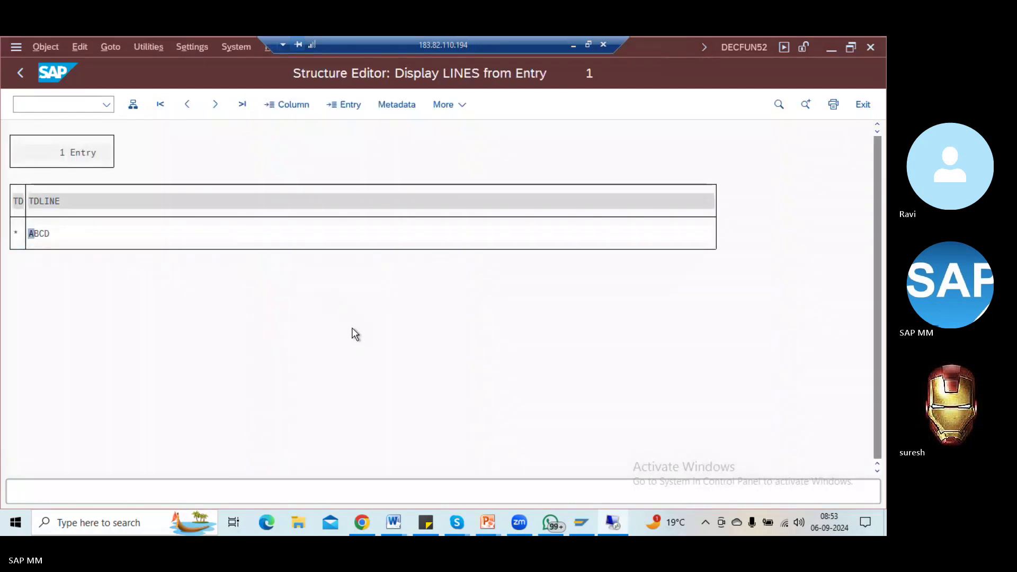
{"action": "key", "text": "F3"}
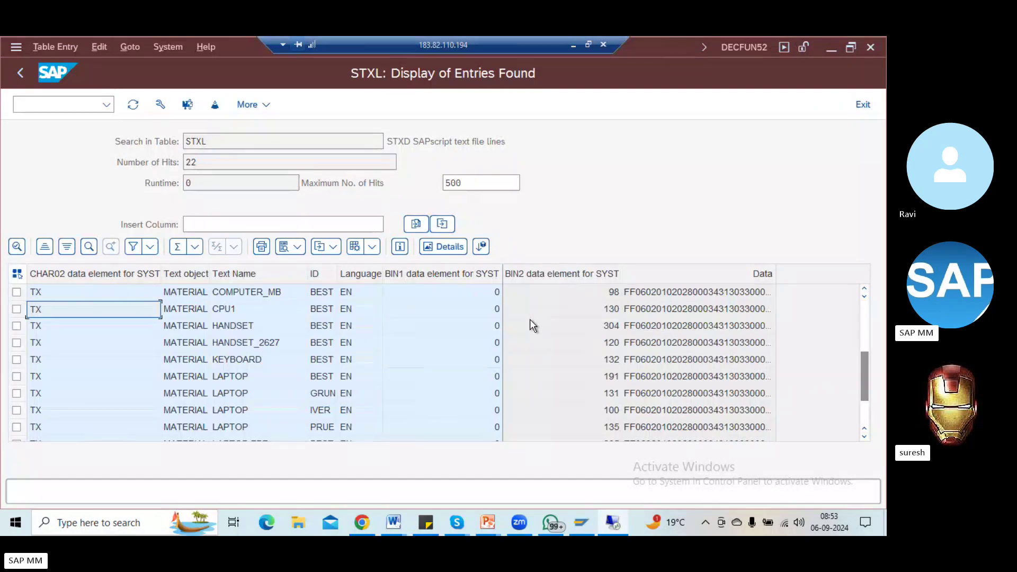
{"action": "key", "text": "F2"}
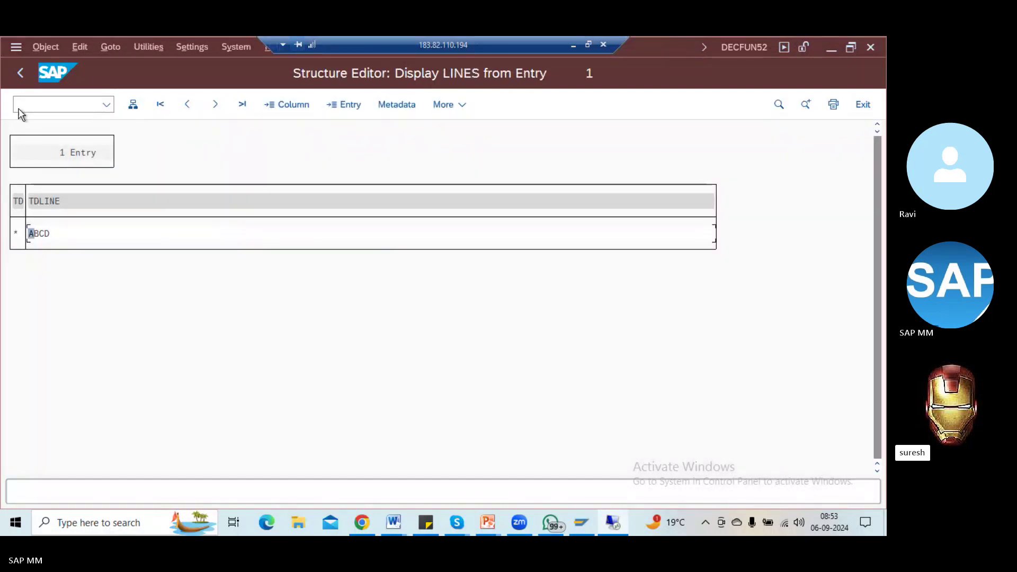
{"action": "key", "text": "F3"}
{"action": "key", "text": "F3"}
{"action": "key", "text": "F3"}
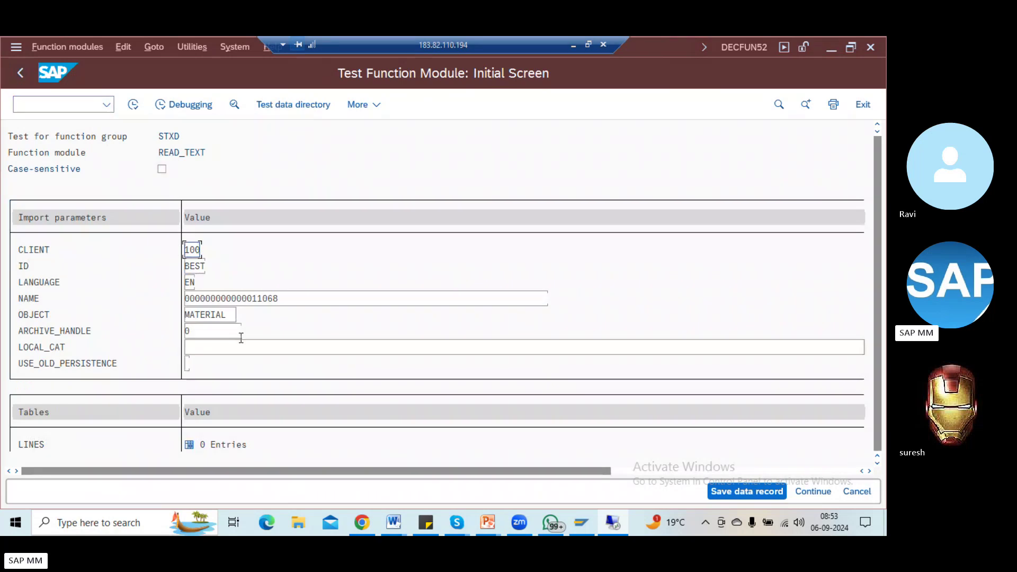
Leave the READ_TEXT test screen and go back to the Function Builder's initial screen
{"action": "left_click", "coordinate": [567, 534]}
{"action": "left_click", "coordinate": [569, 535]}
{"action": "left_click", "coordinate": [581, 524]}
{"action": "left_click", "coordinate": [538, 292]}
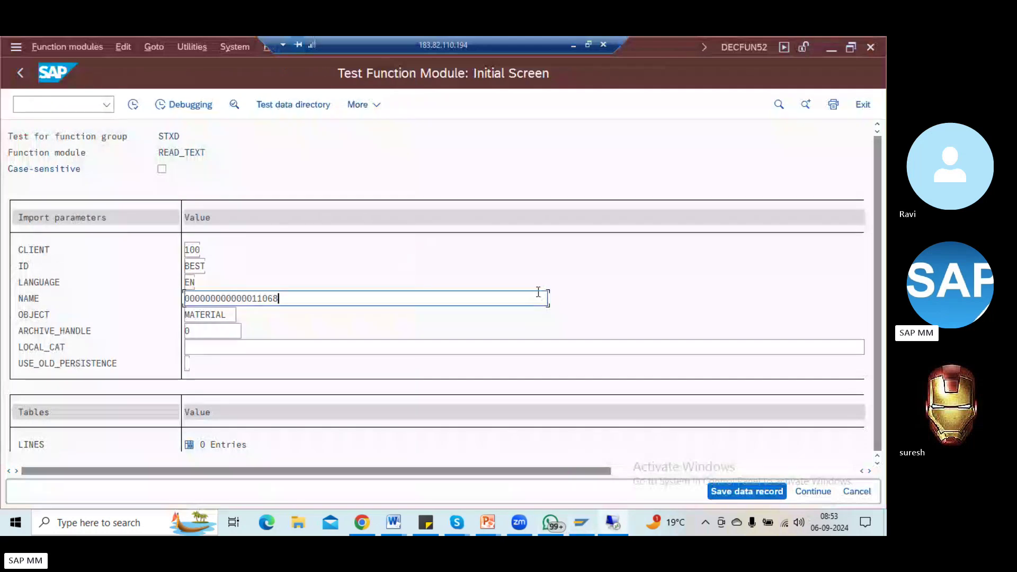
{"action": "left_click", "coordinate": [19, 73]}
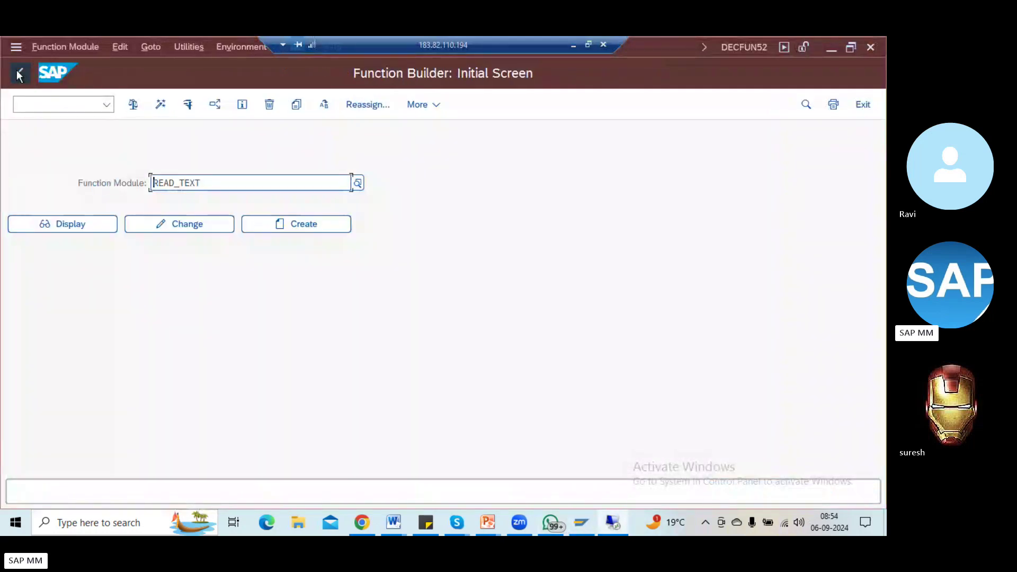
{"action": "left_click", "coordinate": [19, 73]}
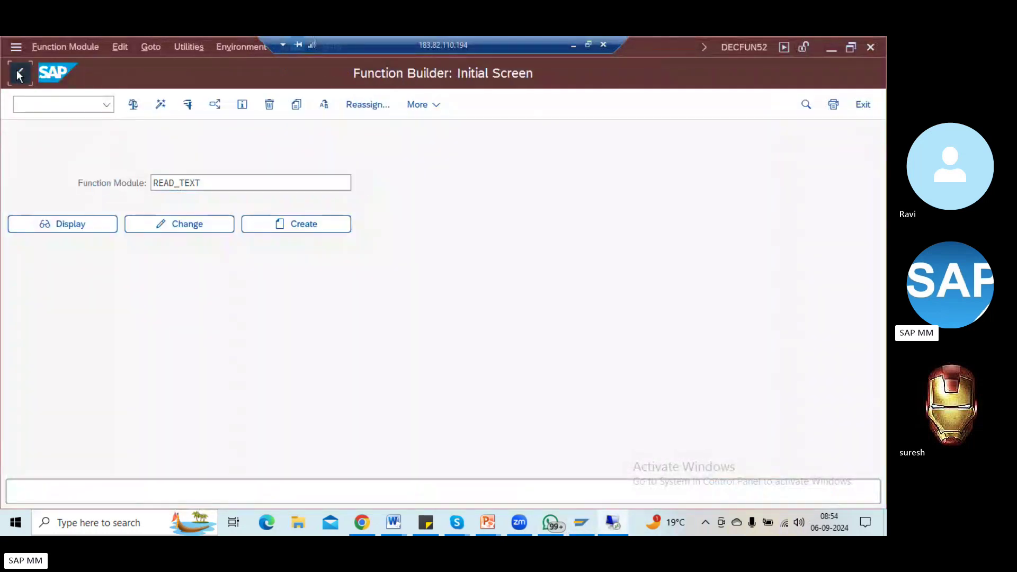
Switch to the SAP Easy Access session and start MM02 for material 11068
{"action": "left_click", "coordinate": [581, 516]}
{"action": "left_click", "coordinate": [572, 457]}
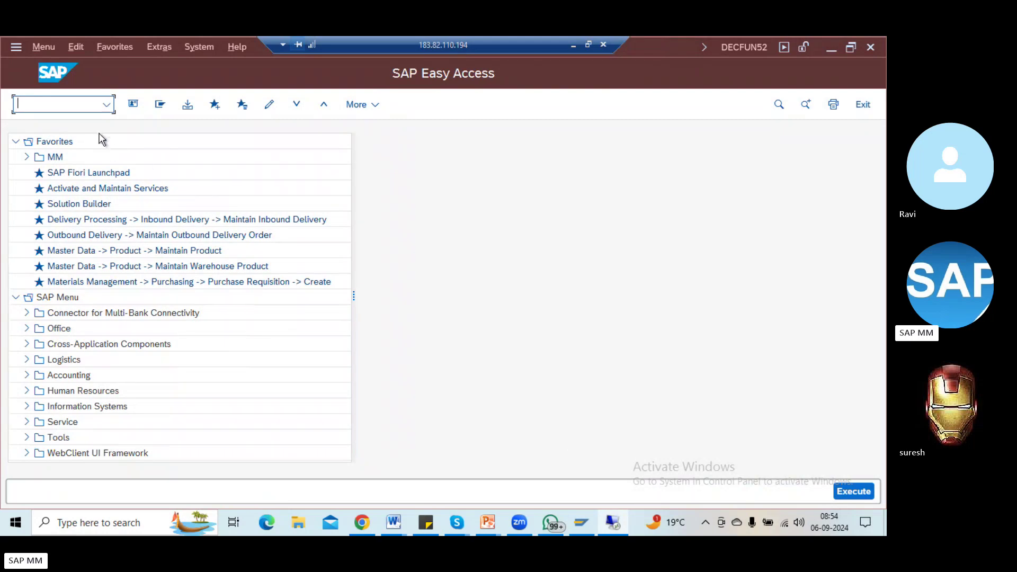
{"action": "type", "text": "mm02"}
{"action": "key", "text": "Return"}
{"action": "key", "text": "Return"}
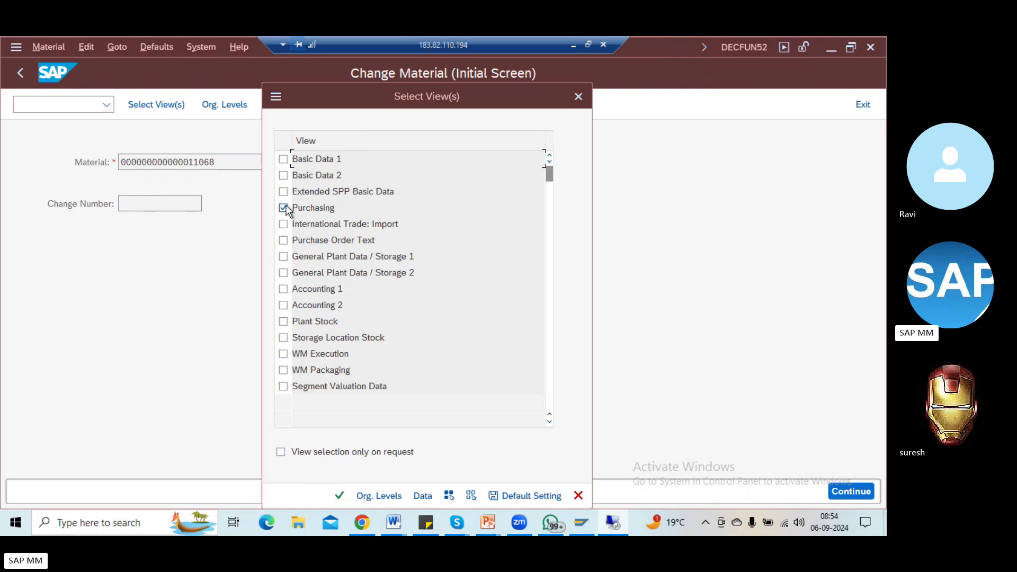
Open the Purchasing view of material 11068 for plant ZRA1 and review its purchase order text
{"action": "key", "text": "Return"}
{"action": "left_click", "coordinate": [316, 236]}
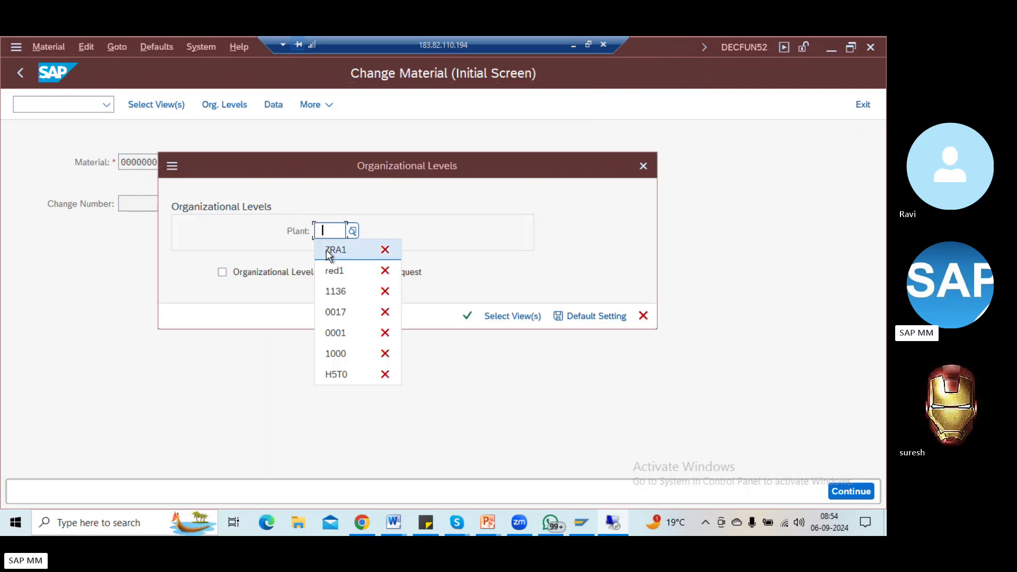
{"action": "left_click", "coordinate": [328, 251]}
{"action": "key", "text": "Return"}
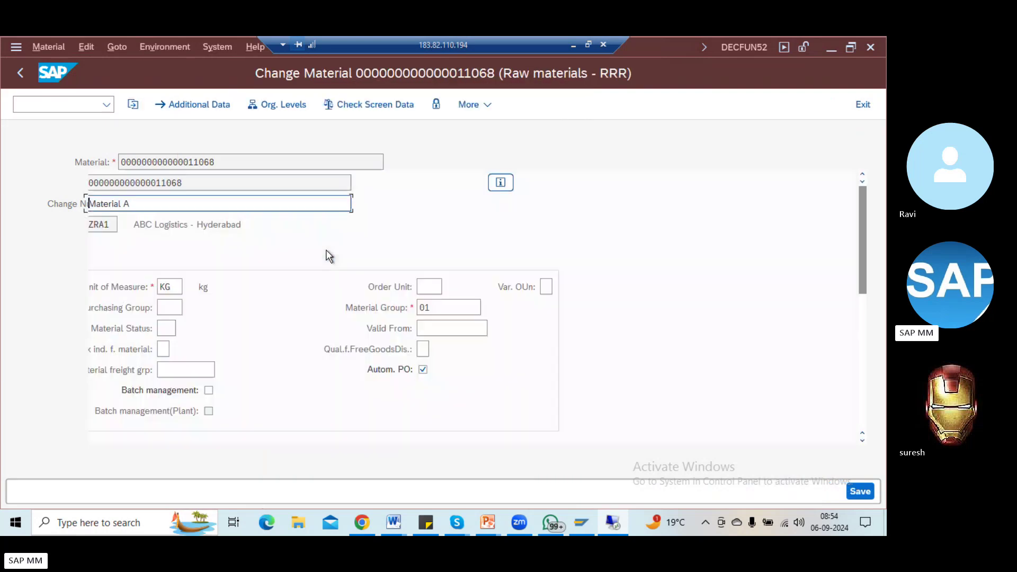
{"action": "left_click", "coordinate": [395, 143]}
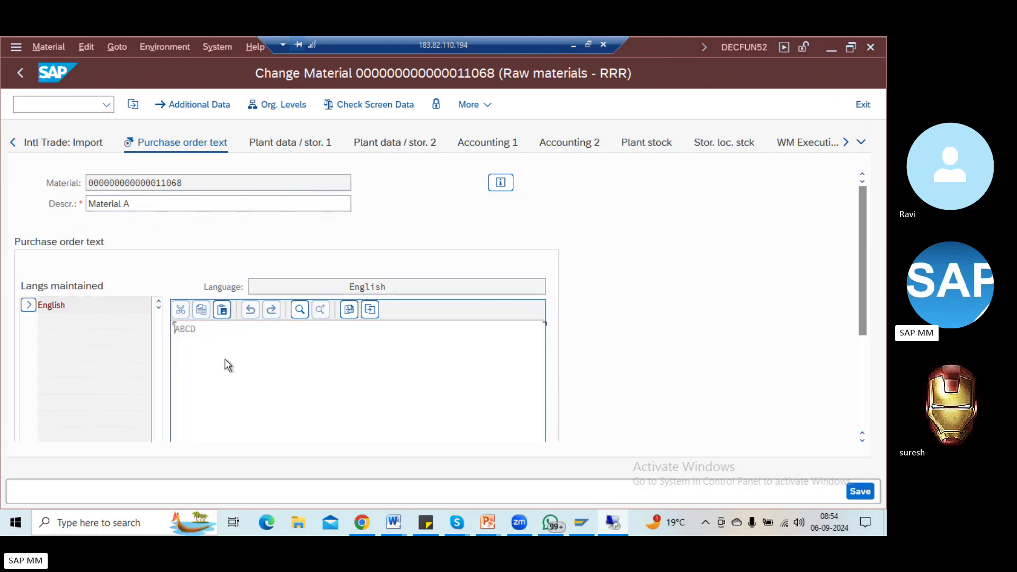
{"action": "scroll", "coordinate": [867, 356], "scroll_direction": "down", "scroll_amount": 3}
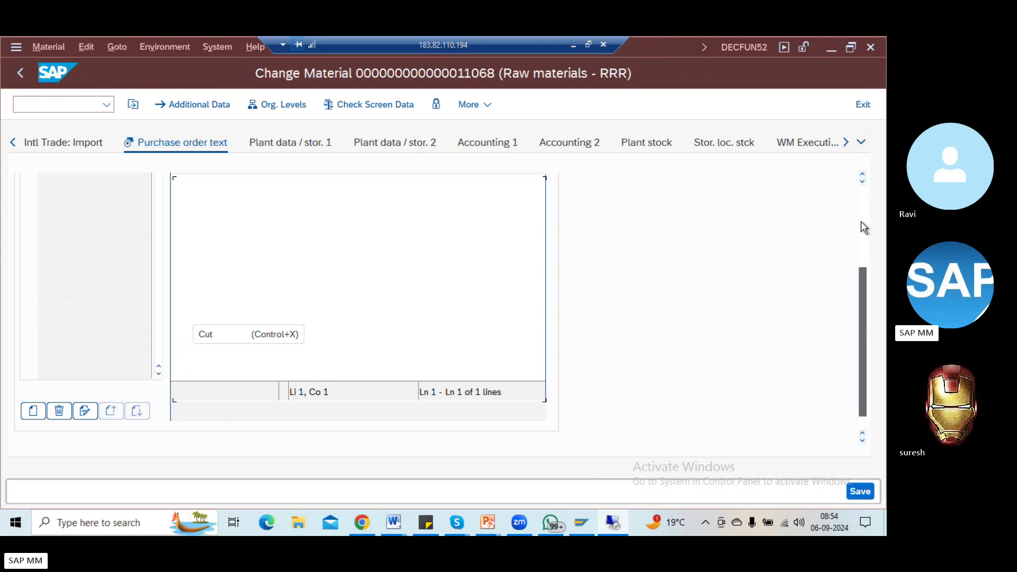
{"action": "scroll", "coordinate": [860, 221], "scroll_direction": "up", "scroll_amount": 3}
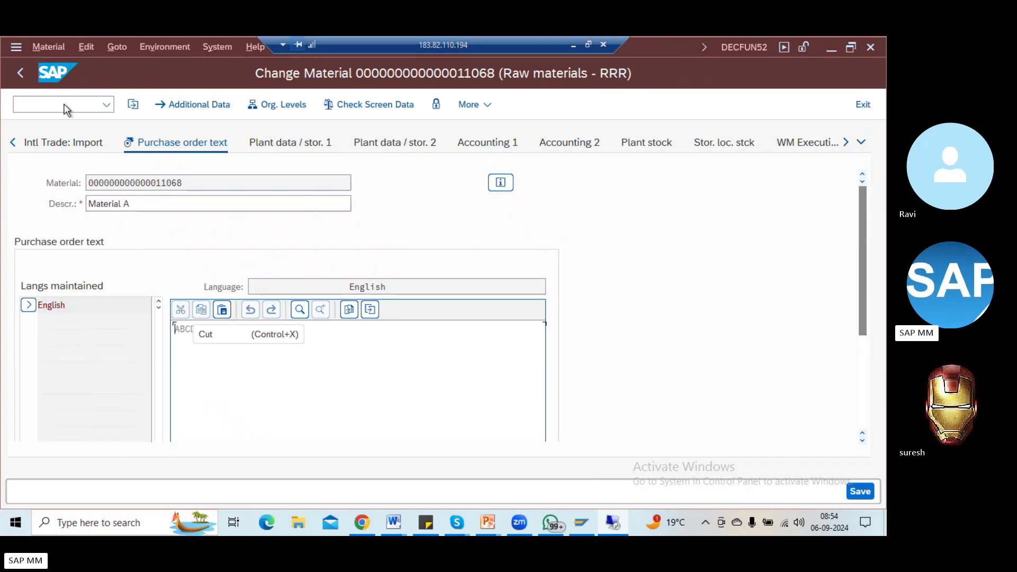
Decline the prompt to exit the material, and start the purchase order change transaction ME22N
{"action": "key", "text": "Return"}
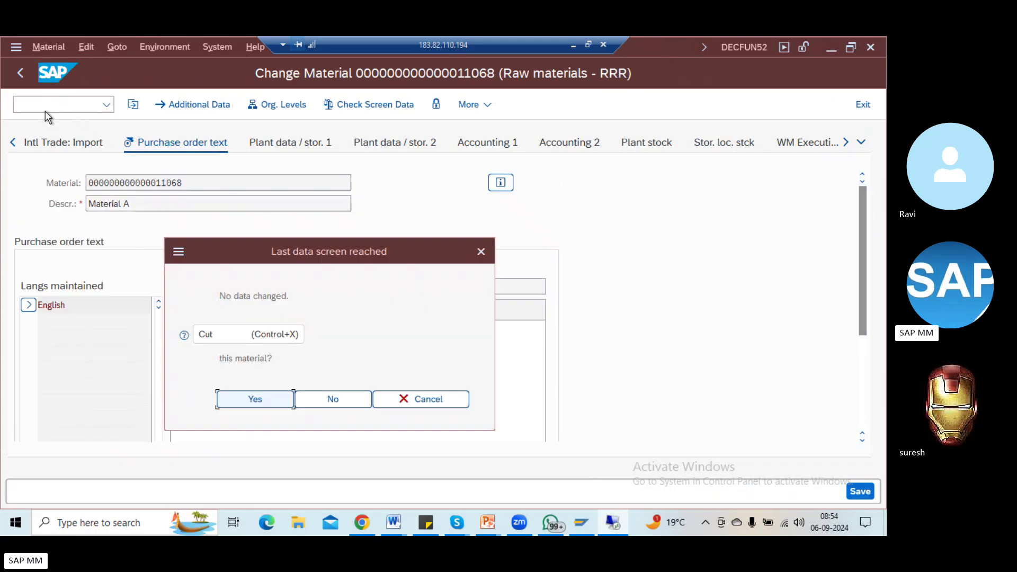
{"action": "left_click", "coordinate": [330, 396]}
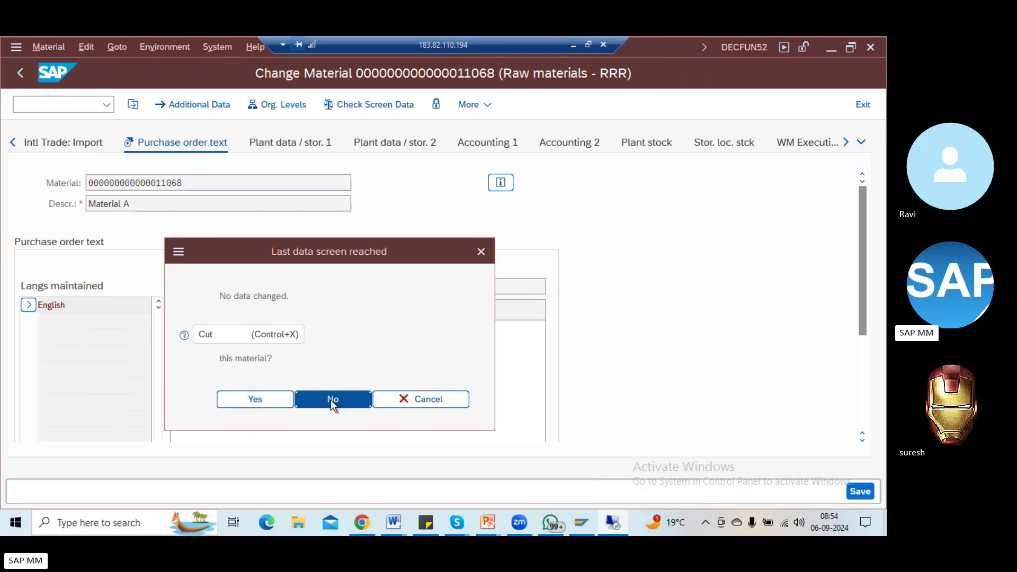
{"action": "left_click", "coordinate": [67, 105]}
{"action": "type", "text": "/nm"}
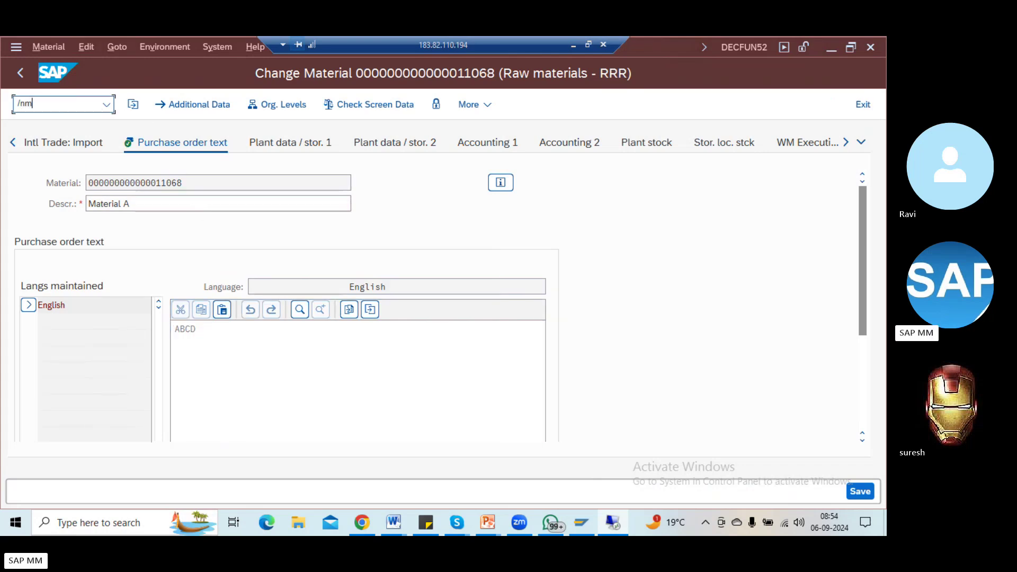
{"action": "type", "text": "e22n"}
{"action": "key", "text": "Return"}
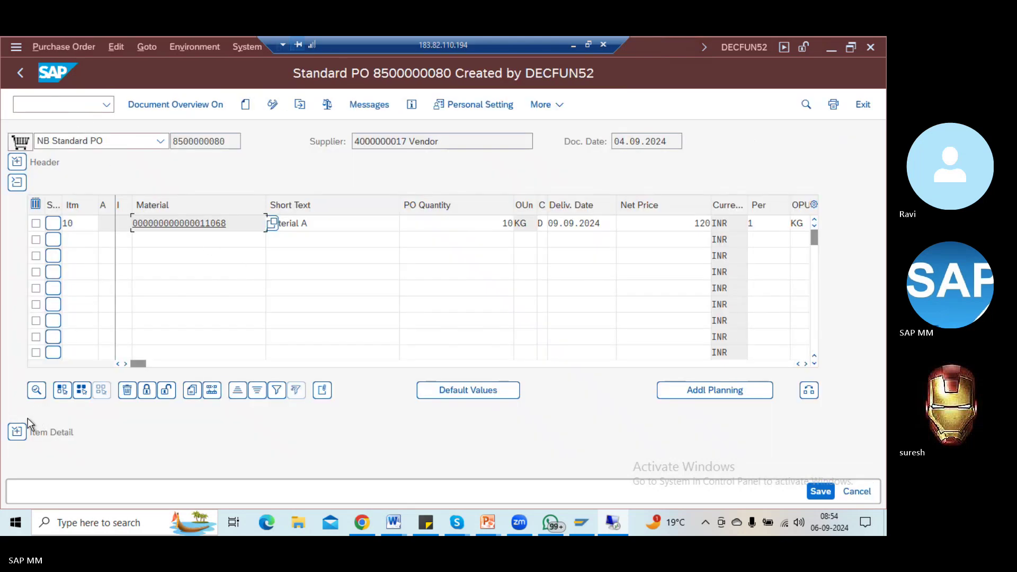
Expand the details of purchase order item 10 and review its Material PO Text, Delivery Text and Info Record Note
{"action": "left_click", "coordinate": [17, 431]}
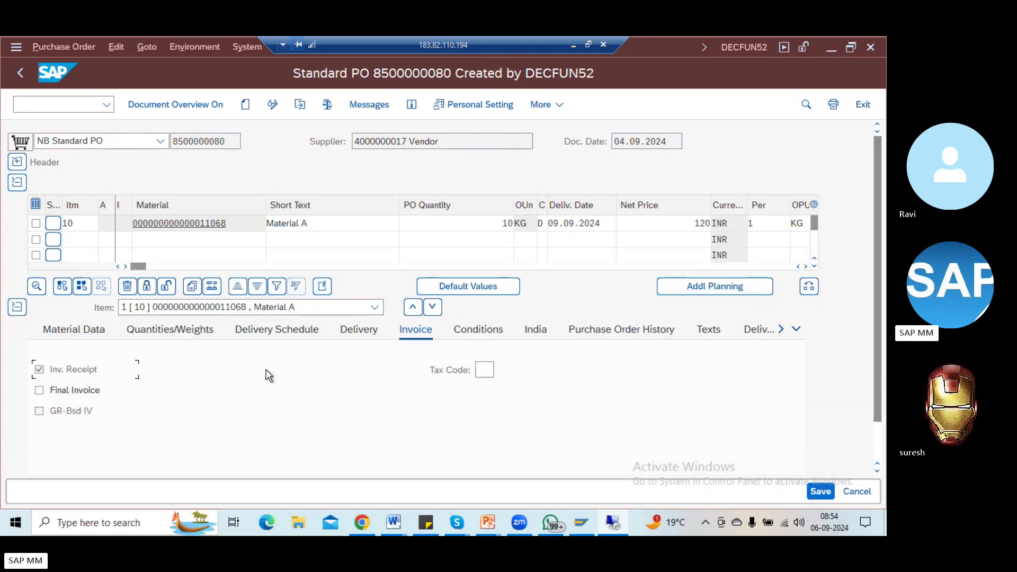
{"action": "left_click", "coordinate": [709, 330]}
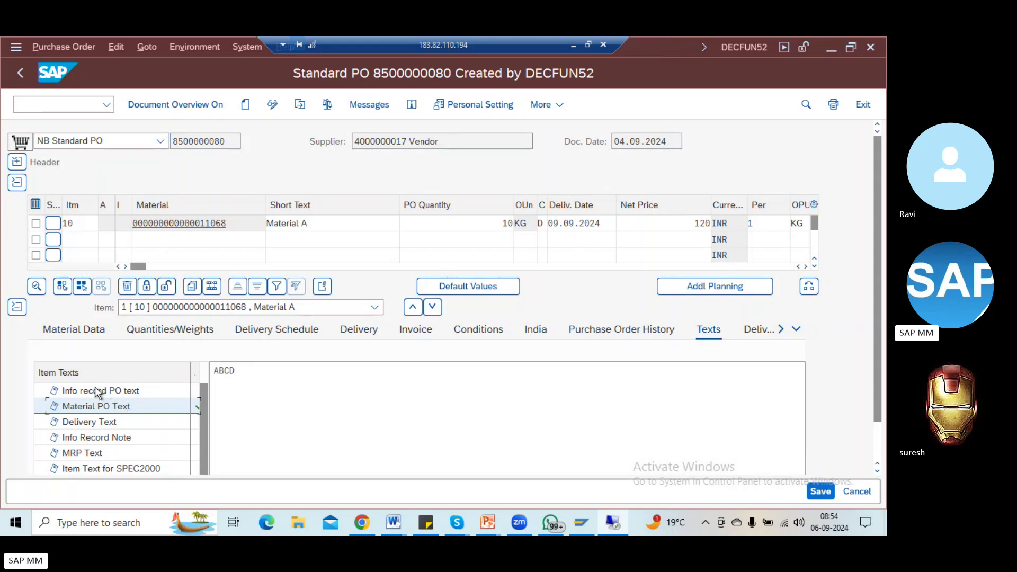
{"action": "left_click", "coordinate": [100, 422]}
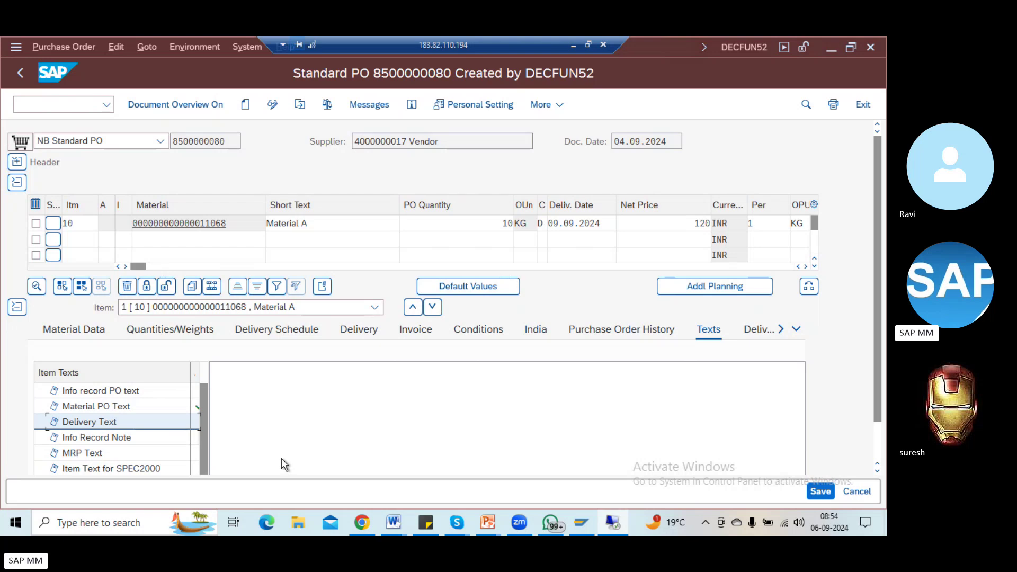
{"action": "key", "text": "Down"}
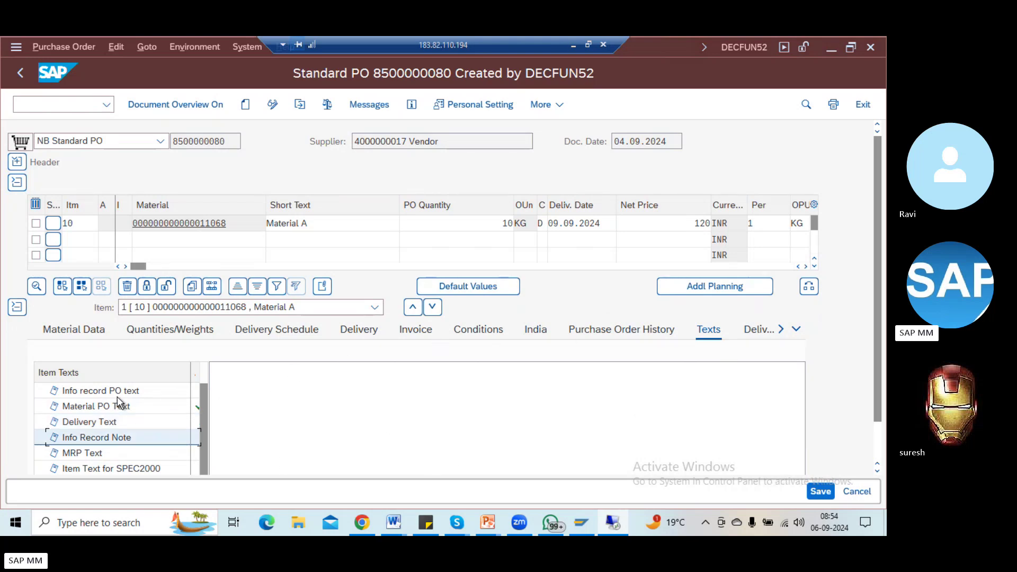
Enter 123 as the Info record PO text of item 10 and redisplay the Material PO Text
{"action": "left_click", "coordinate": [116, 396]}
{"action": "left_click", "coordinate": [248, 386]}
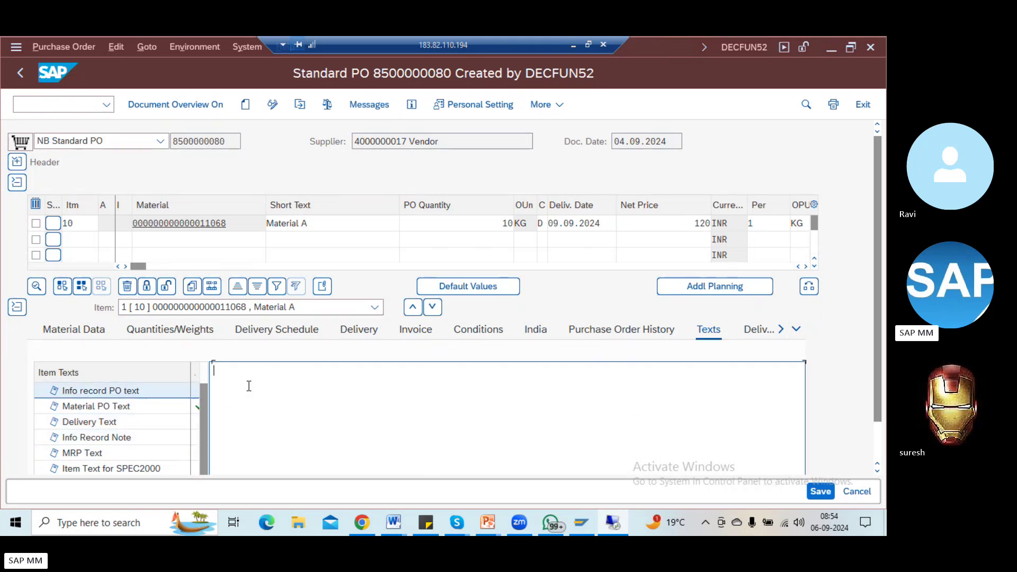
{"action": "type", "text": "123"}
{"action": "left_click", "coordinate": [180, 403]}
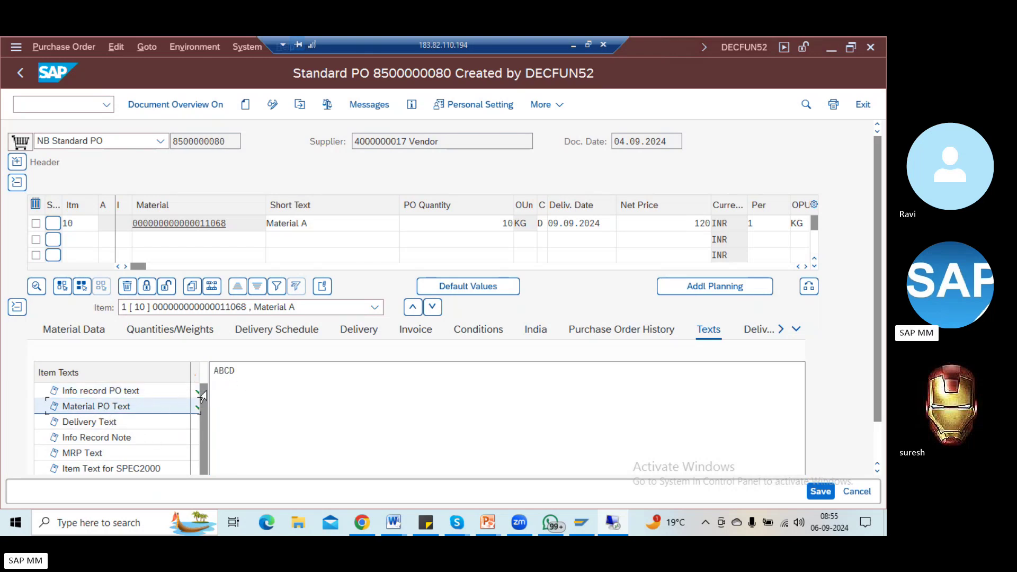
Enter gggg as the Delivery Text of purchase order item 10, display its MRP Text, and save the order
{"action": "left_click", "coordinate": [236, 398]}
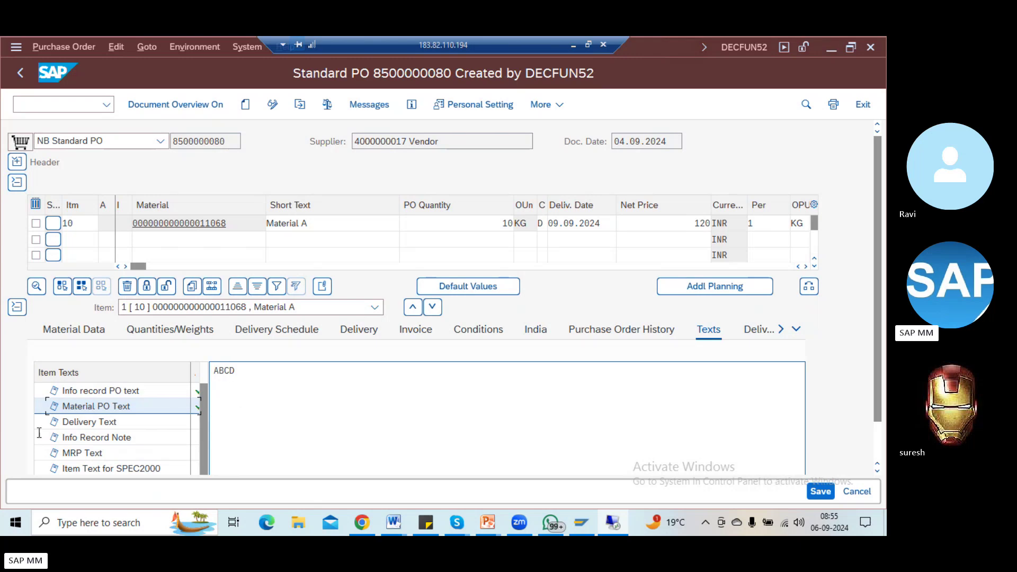
{"action": "left_click", "coordinate": [88, 426]}
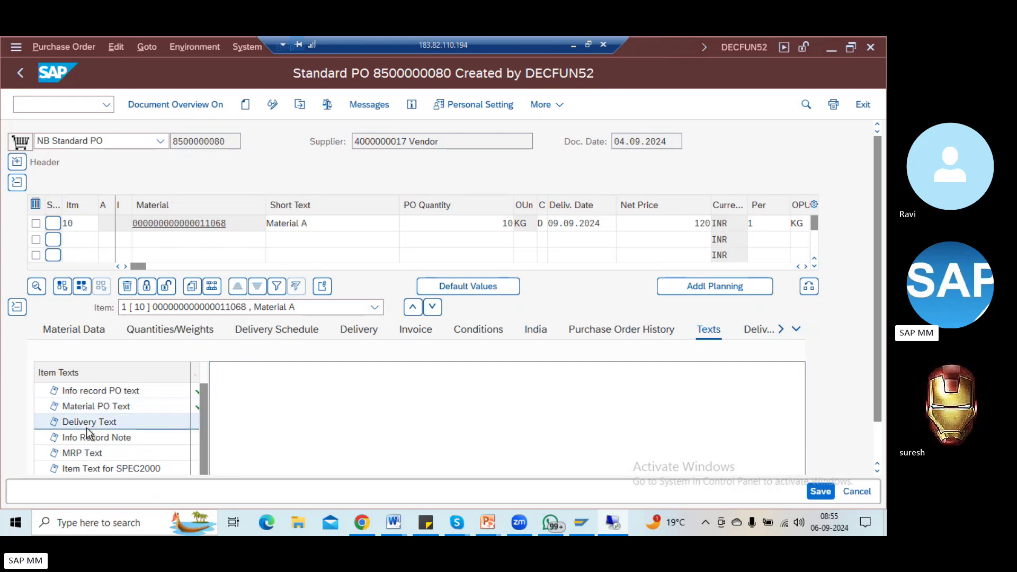
{"action": "left_click", "coordinate": [244, 382]}
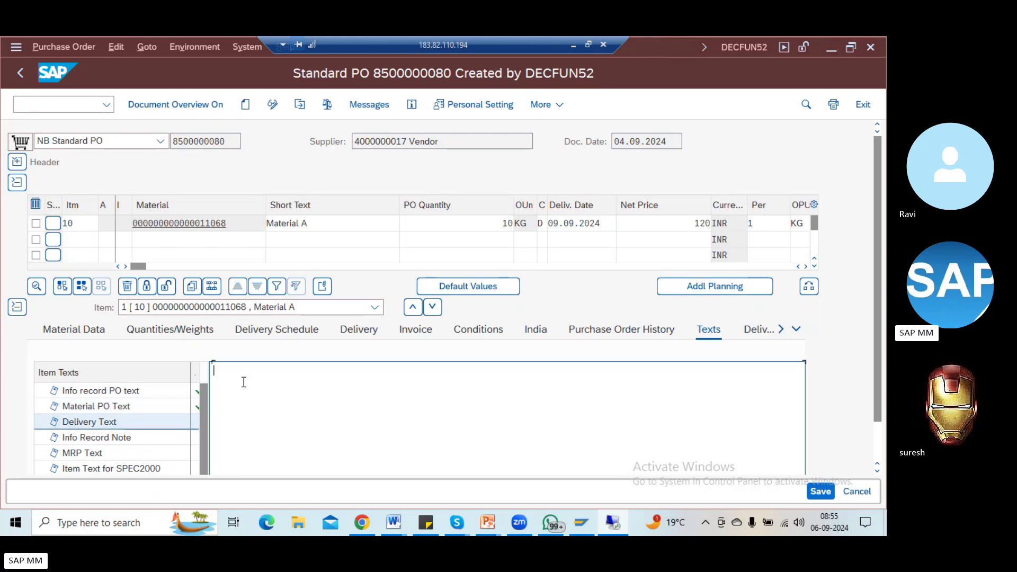
{"action": "type", "text": "gggg"}
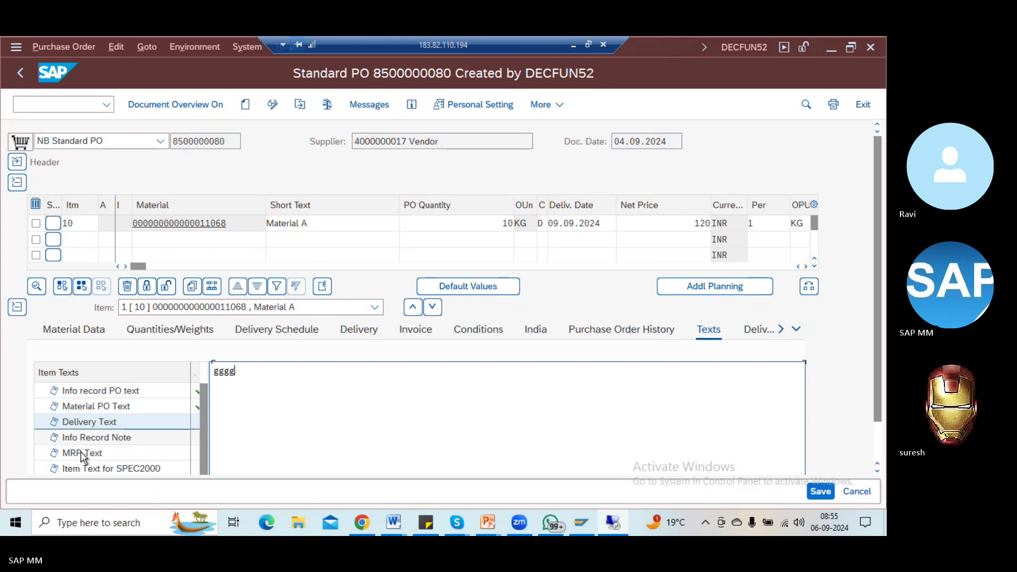
{"action": "left_click", "coordinate": [118, 447]}
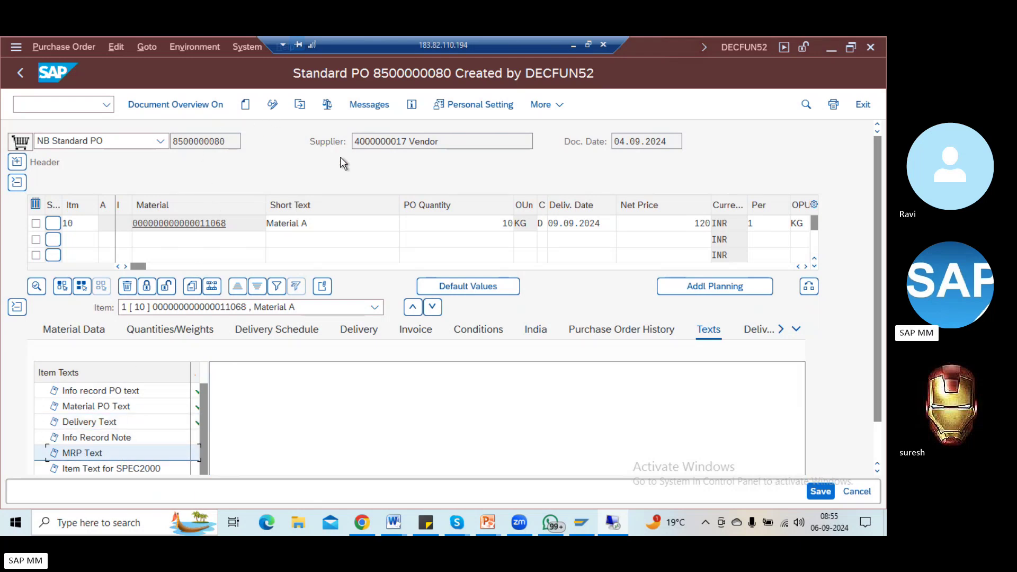
{"action": "key", "text": "ctrl+s"}
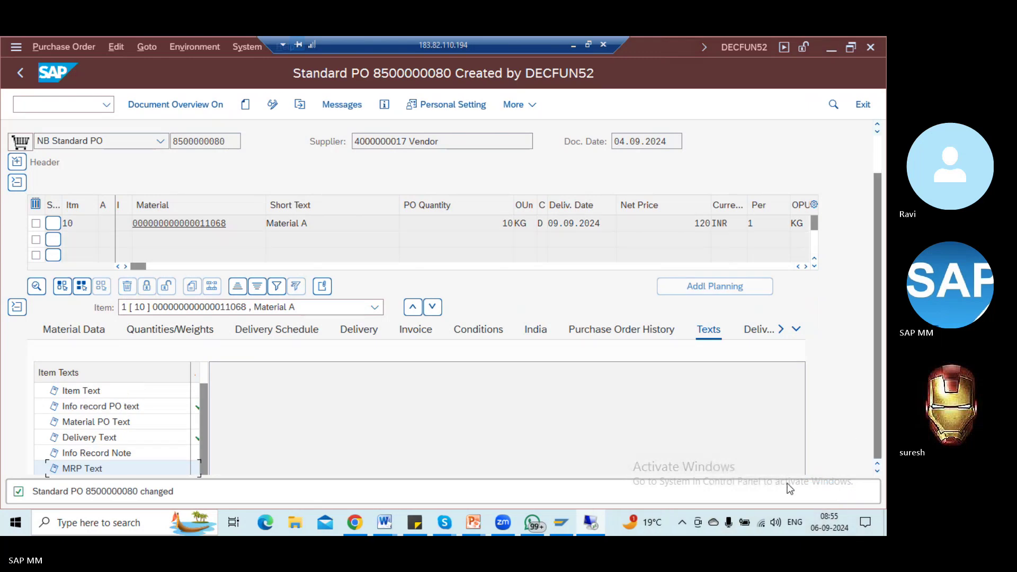
Review the saved Item Text, Info record PO text, Material PO Text and Delivery Text of purchase order item 10
{"action": "scroll", "coordinate": [281, 455], "scroll_direction": "down", "scroll_amount": 1}
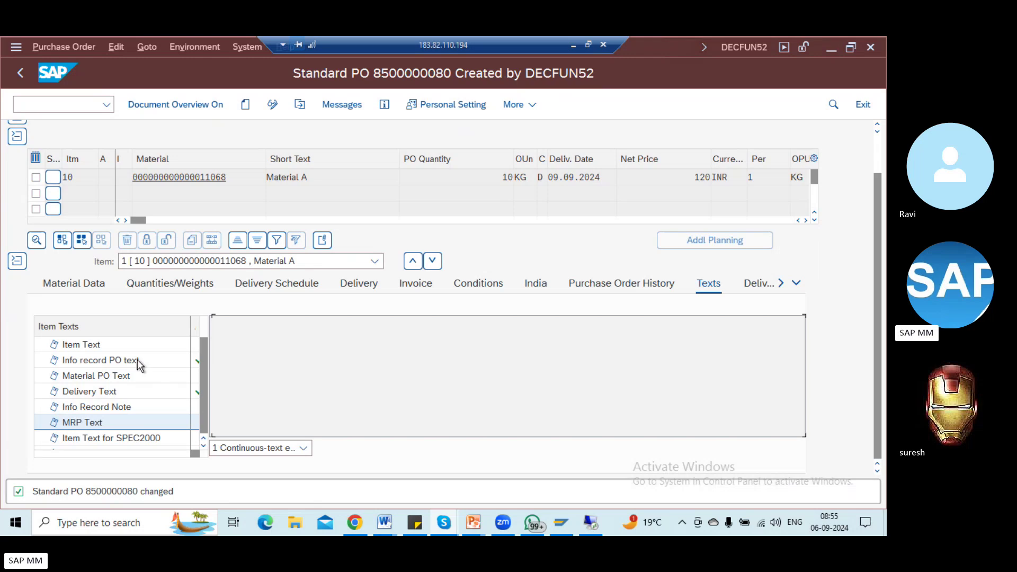
{"action": "left_click", "coordinate": [90, 346]}
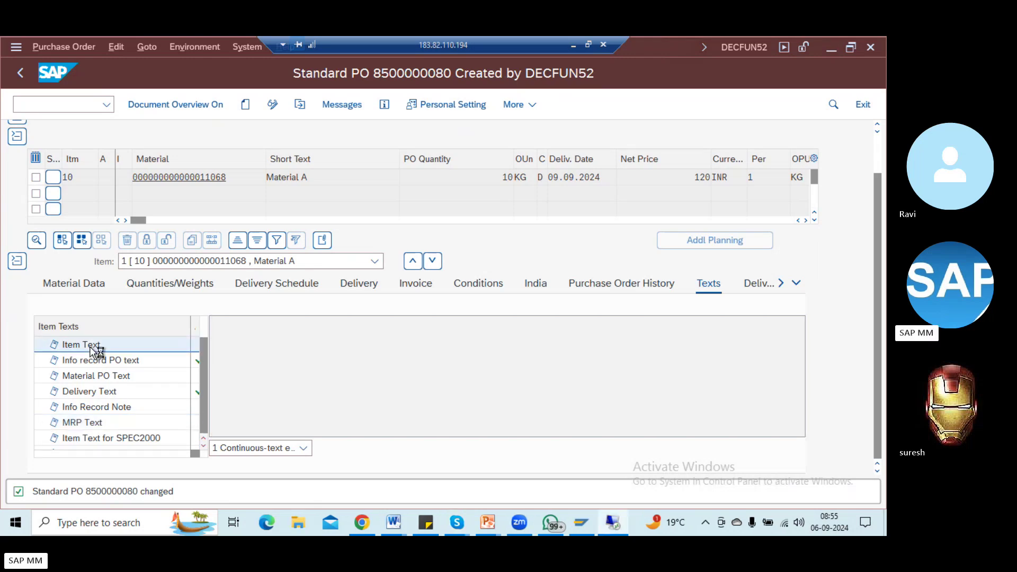
{"action": "scroll", "coordinate": [407, 405], "scroll_direction": "down", "scroll_amount": 1}
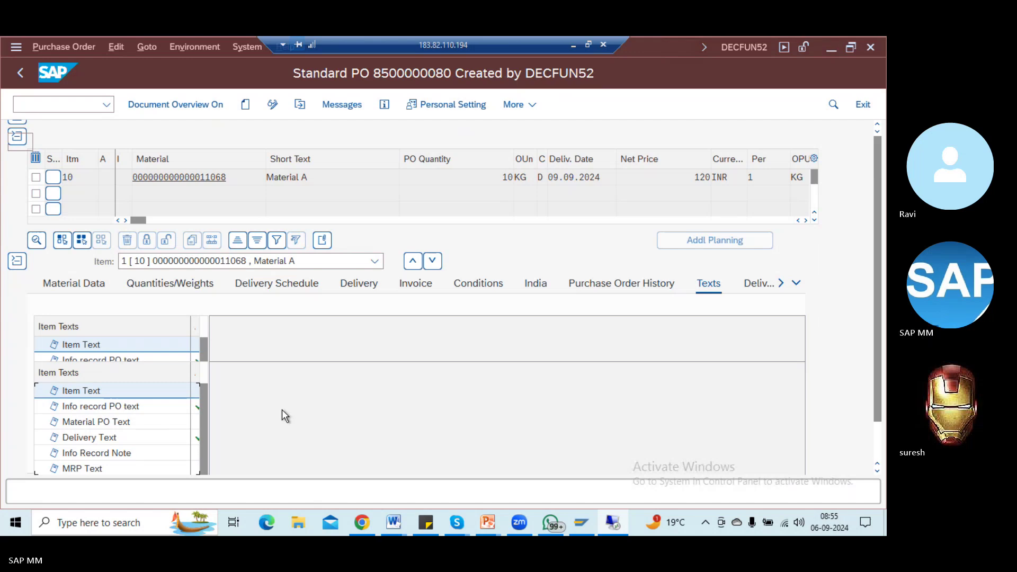
{"action": "scroll", "coordinate": [212, 421], "scroll_direction": "up", "scroll_amount": 1}
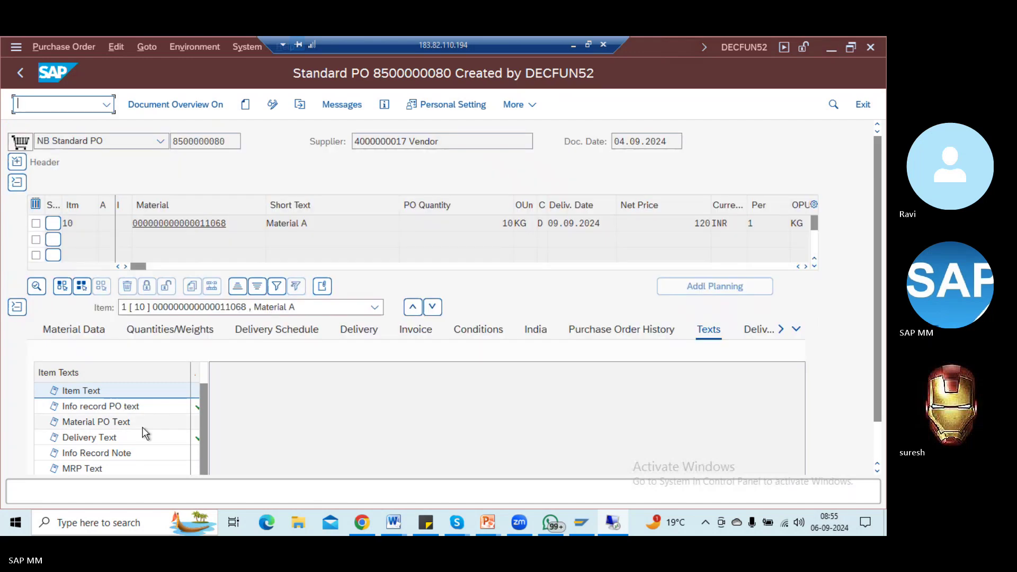
{"action": "left_click", "coordinate": [109, 409]}
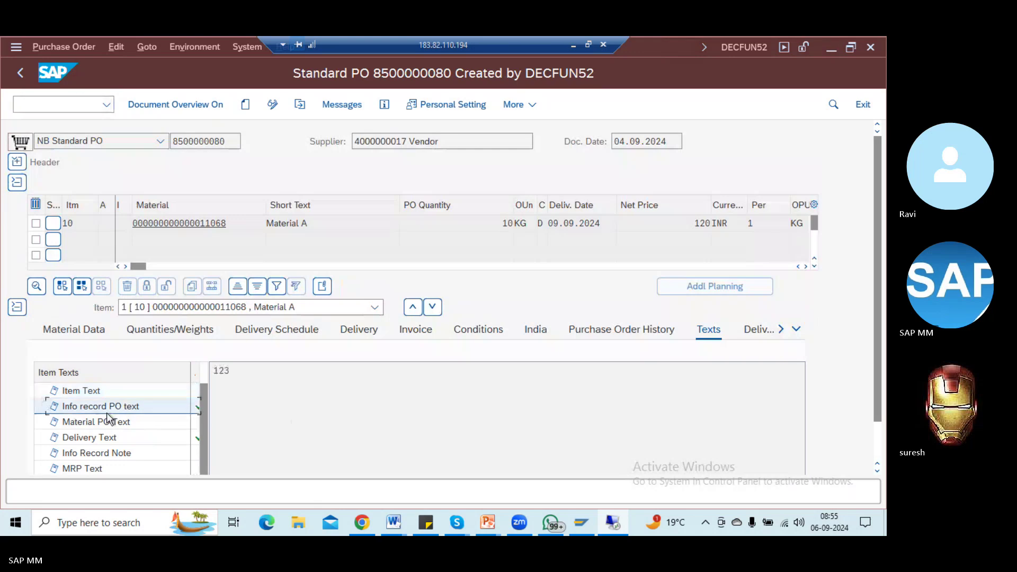
{"action": "left_click", "coordinate": [107, 427]}
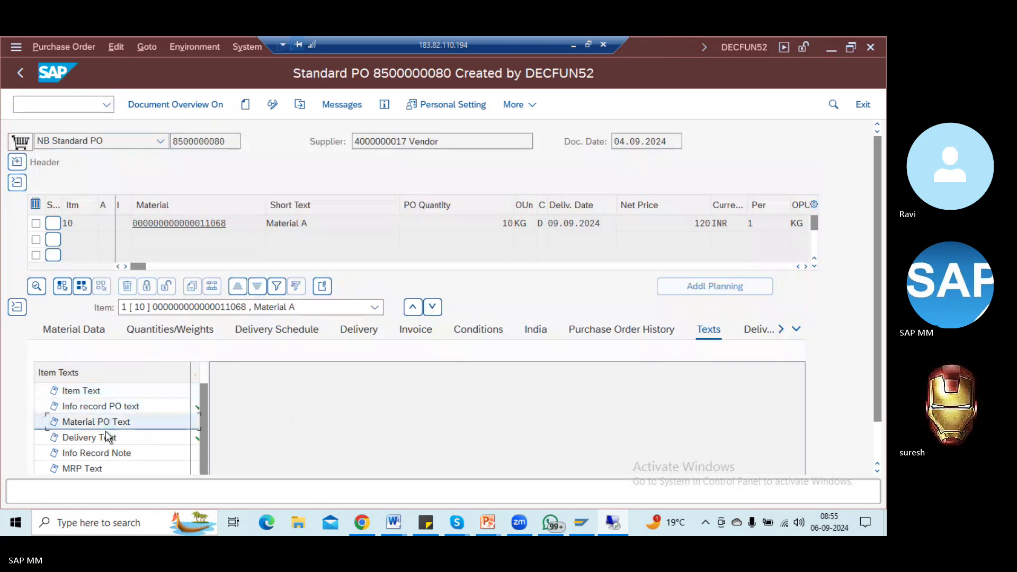
{"action": "left_click", "coordinate": [108, 438]}
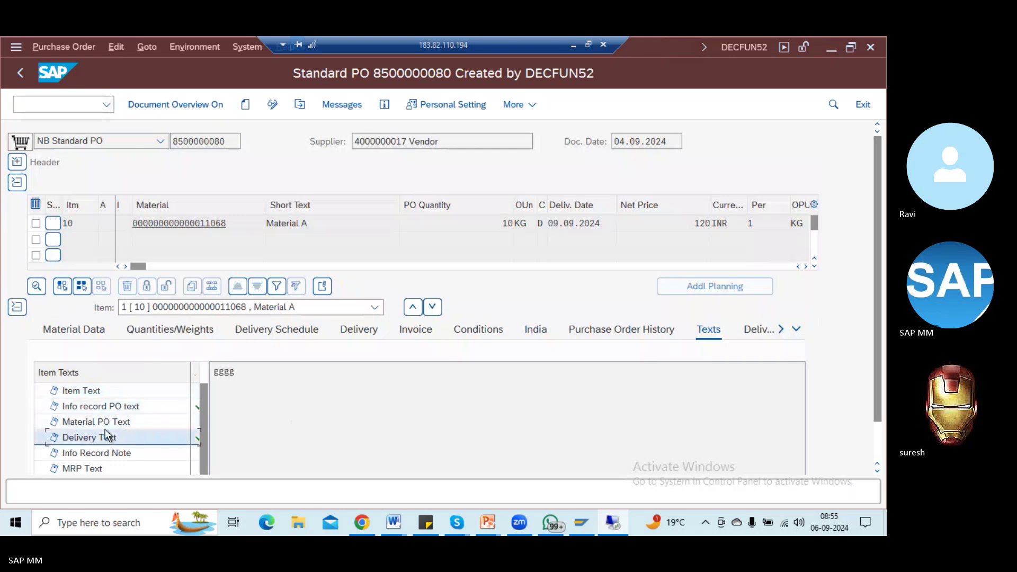
{"action": "key", "text": "Up"}
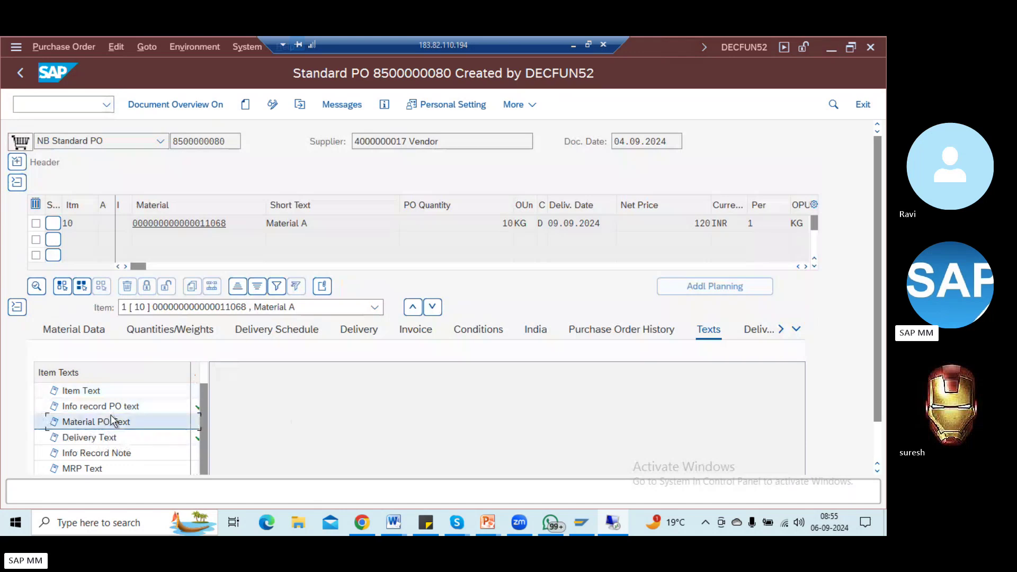
{"action": "left_click", "coordinate": [121, 438]}
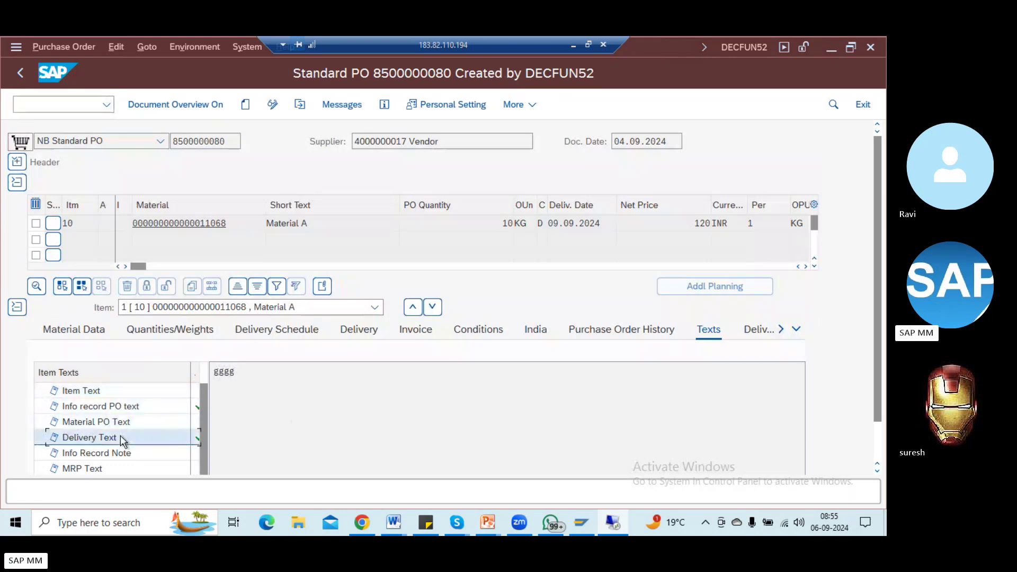
{"action": "left_click", "coordinate": [105, 408]}
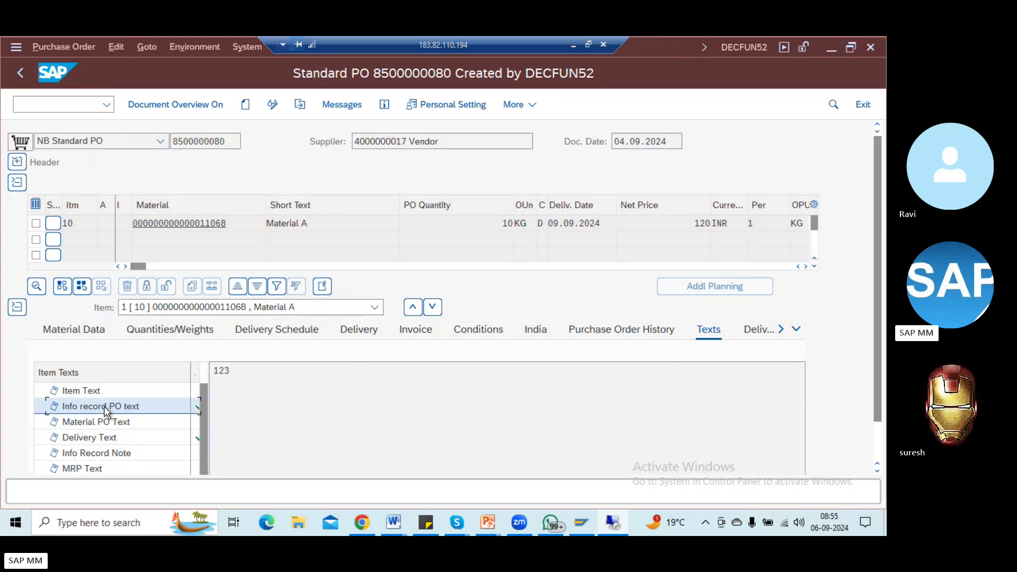
{"action": "left_click", "coordinate": [103, 422]}
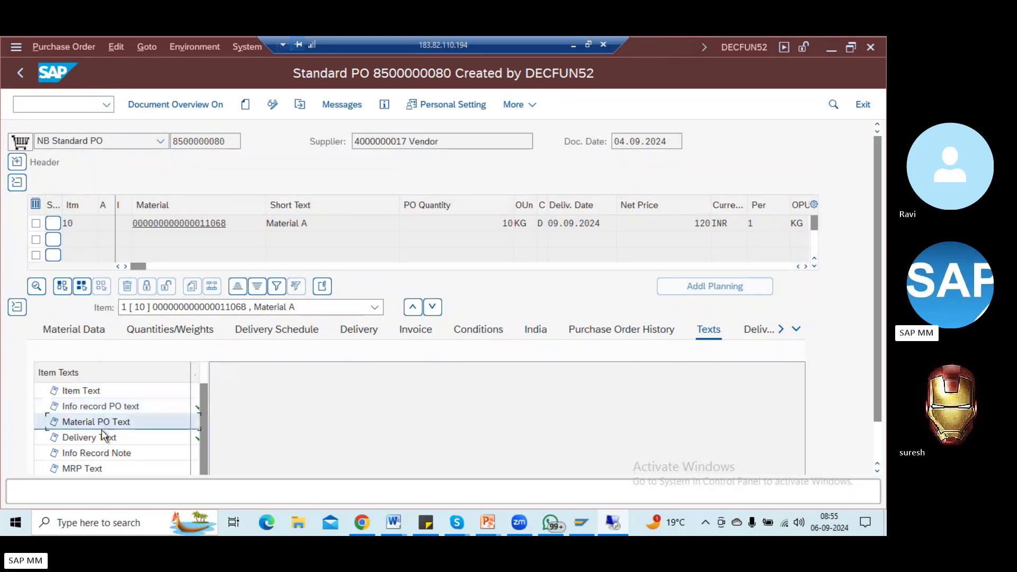
{"action": "left_click", "coordinate": [105, 435]}
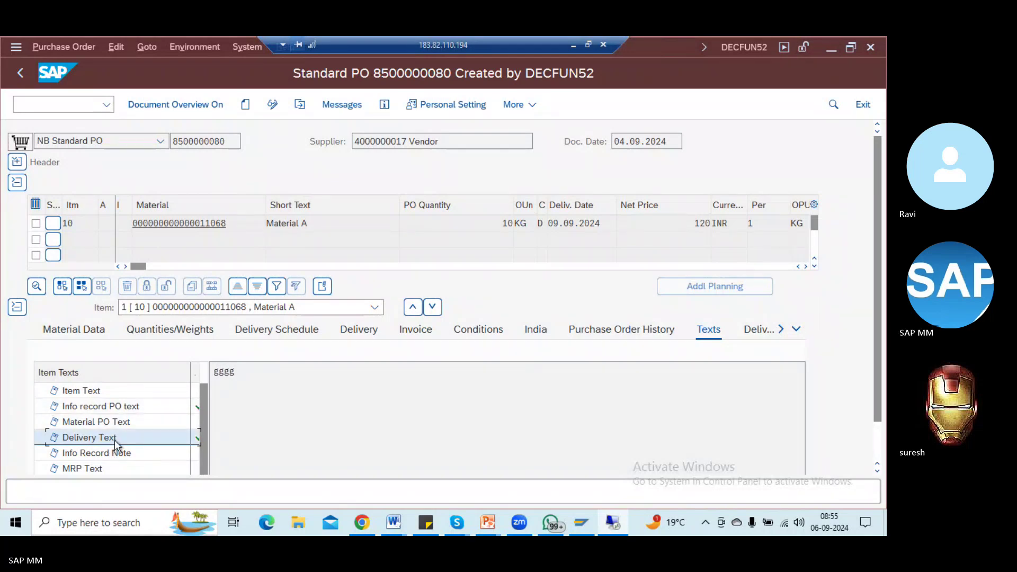
Switch the purchase order to change mode, enter jl'i as the Item Text of item 10, and save the order
{"action": "left_click", "coordinate": [88, 392]}
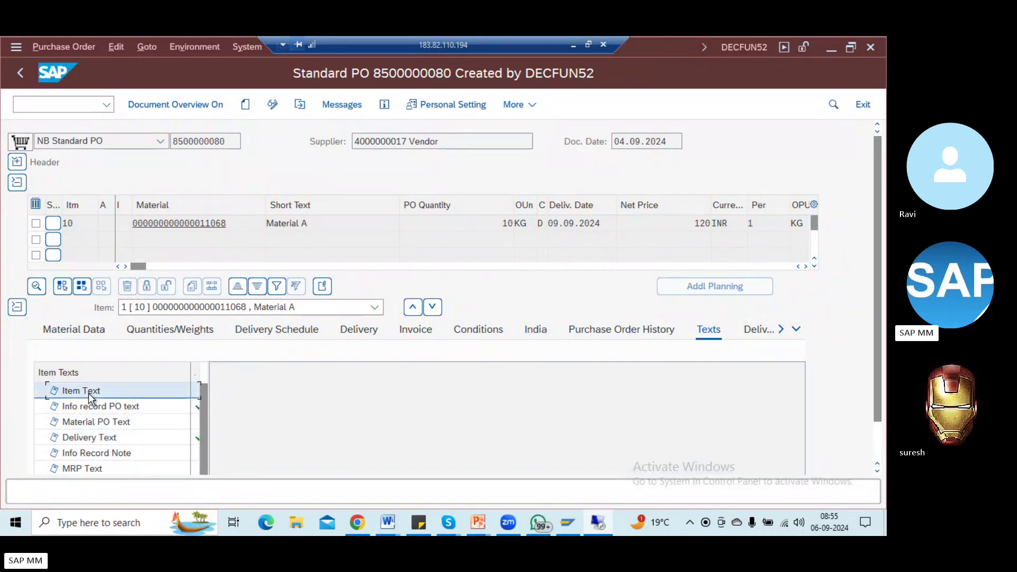
{"action": "left_click", "coordinate": [271, 107]}
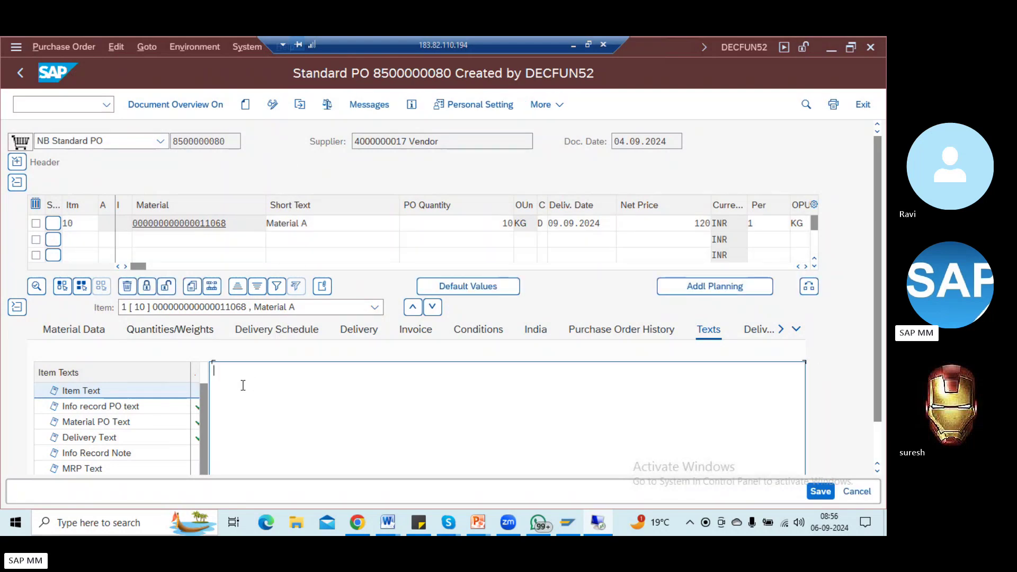
{"action": "type", "text": "jl'i"}
{"action": "left_click", "coordinate": [820, 492]}
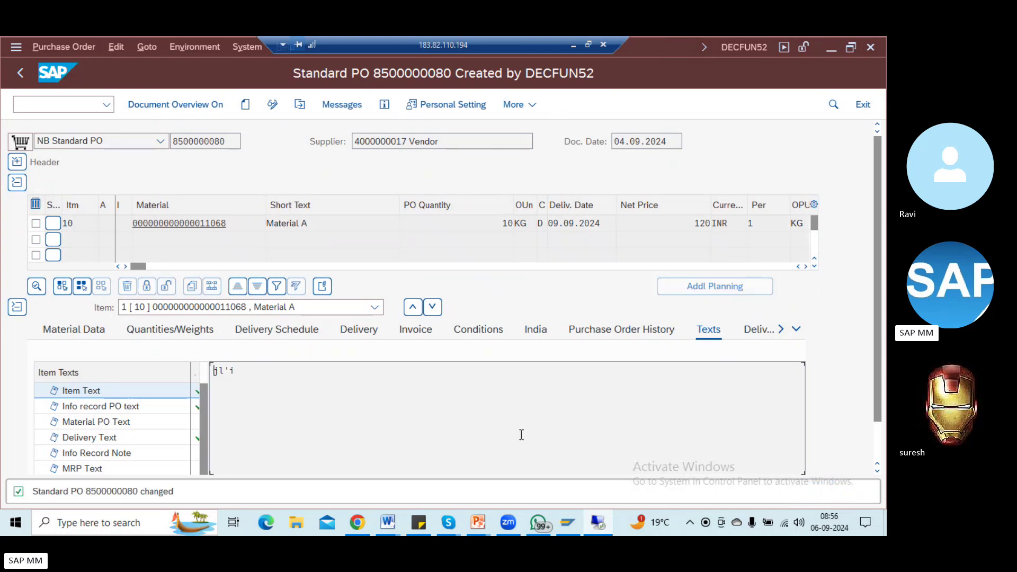
Start the table display transaction SE16N in a new session
{"action": "left_click", "coordinate": [567, 525]}
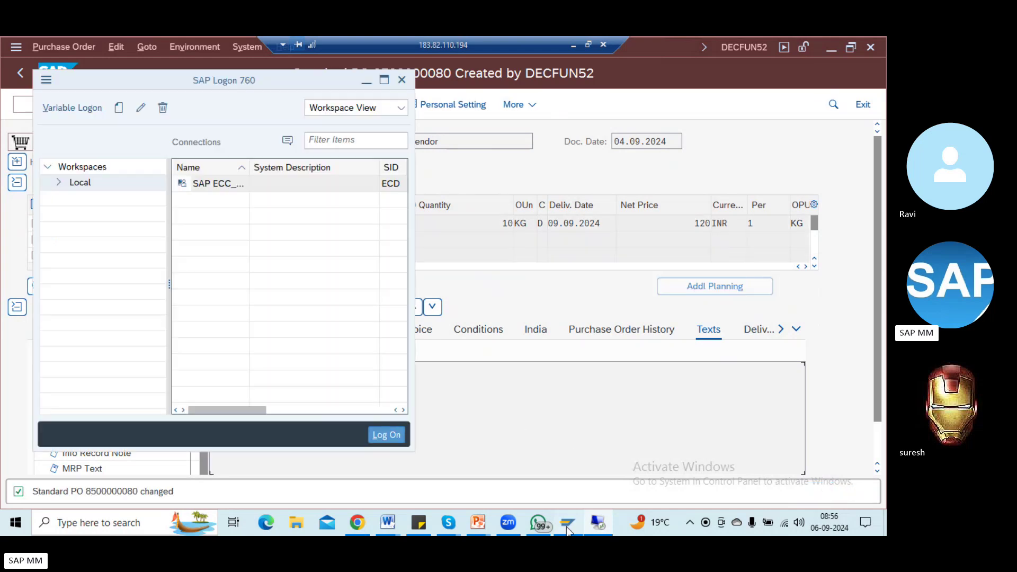
{"action": "left_click", "coordinate": [489, 222]}
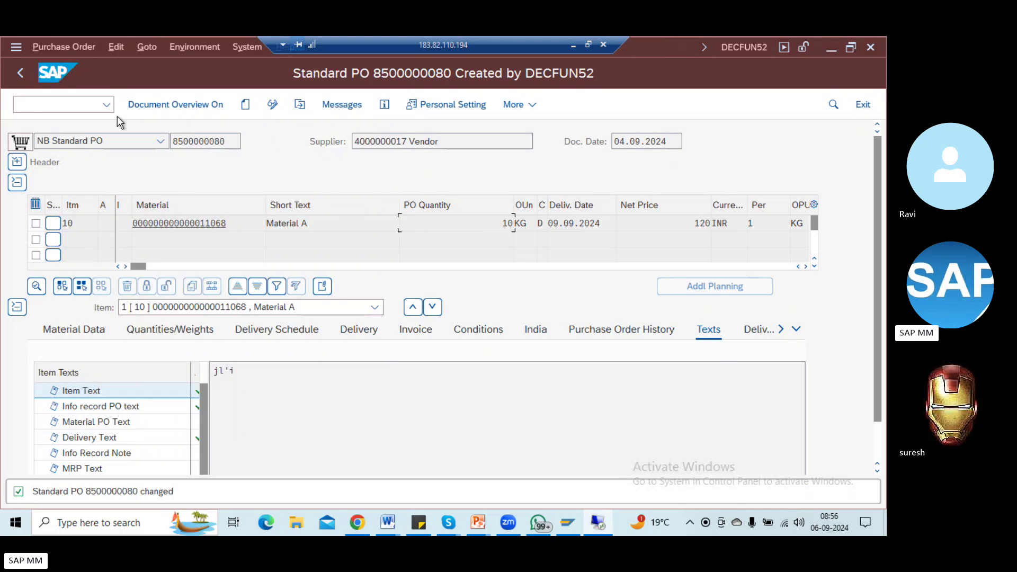
{"action": "left_click", "coordinate": [101, 104]}
{"action": "type", "text": "/ose"}
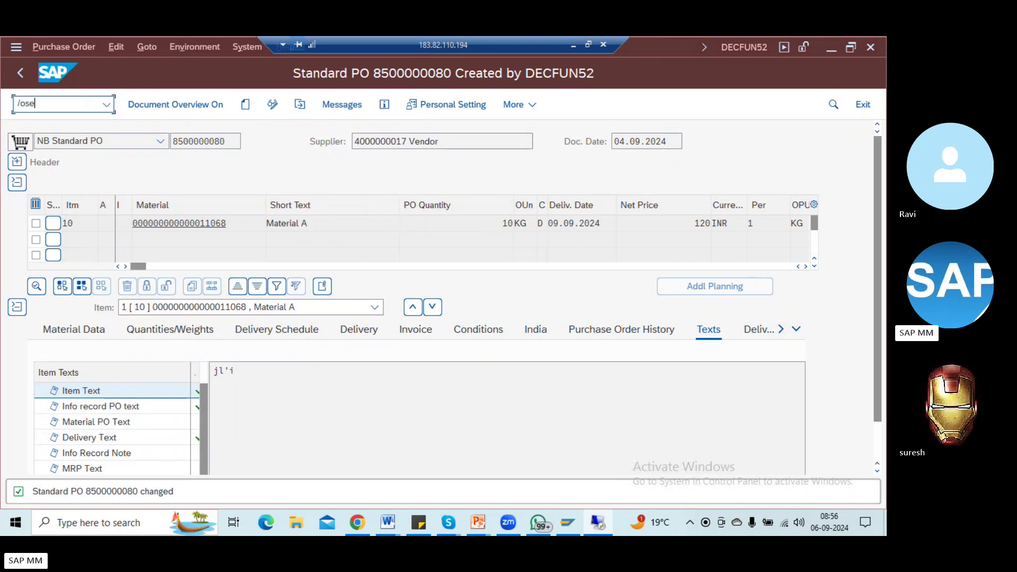
{"action": "type", "text": "1"}
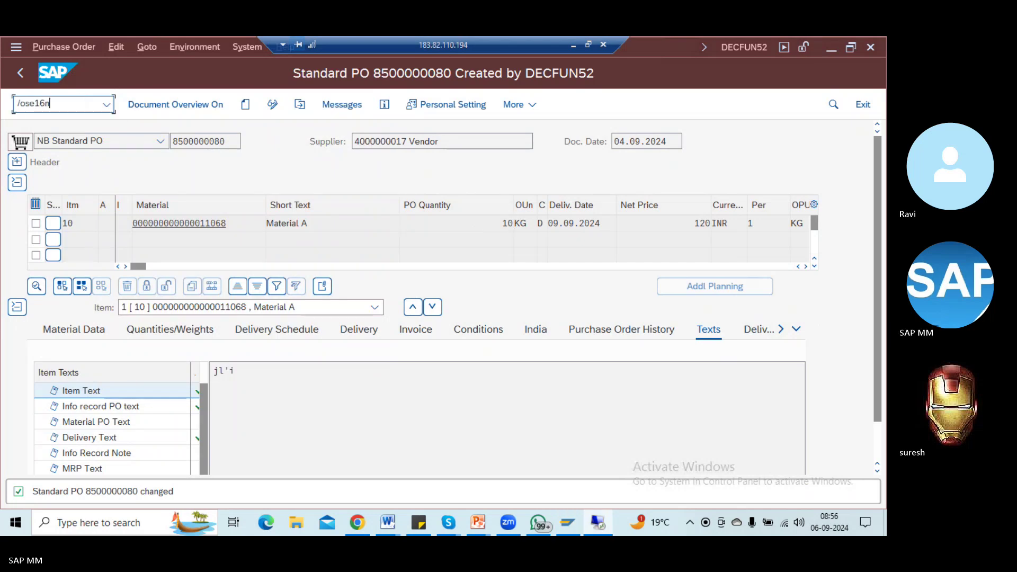
{"action": "type", "text": "6n"}
{"action": "key", "text": "Return"}
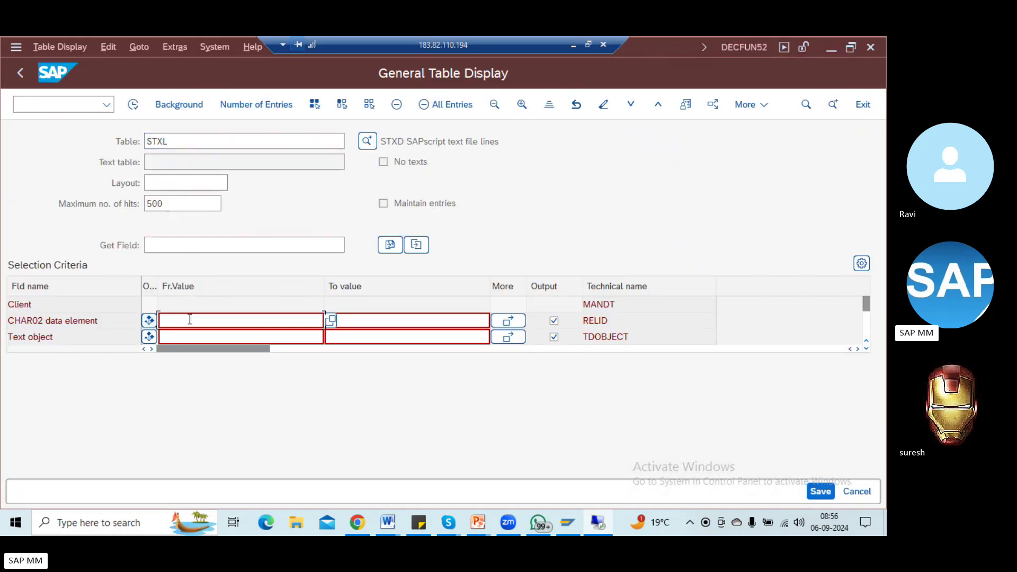
Try to open the purchase order's Item Text in the full editor, close the Office activation notice, and leave the runtime error screen
{"action": "key", "text": "alt+Tab"}
{"action": "scroll", "coordinate": [878, 440], "scroll_direction": "down", "scroll_amount": 1}
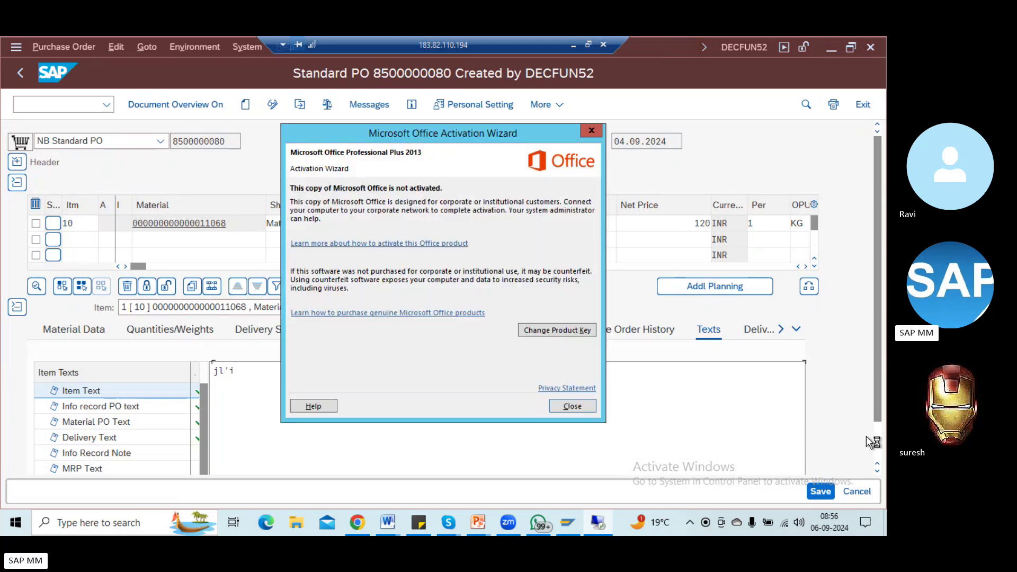
{"action": "left_click", "coordinate": [572, 406]}
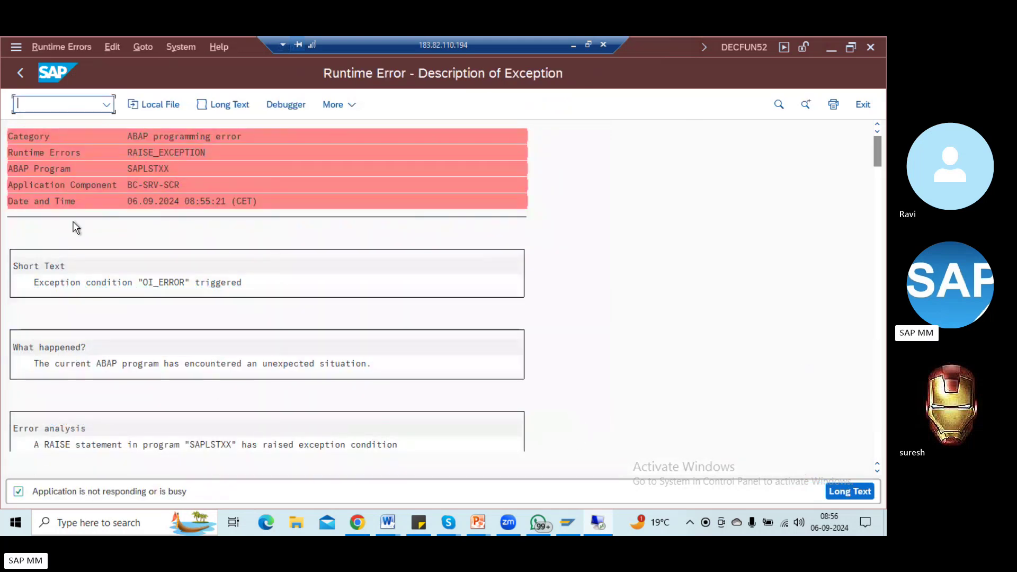
{"action": "left_click", "coordinate": [19, 76]}
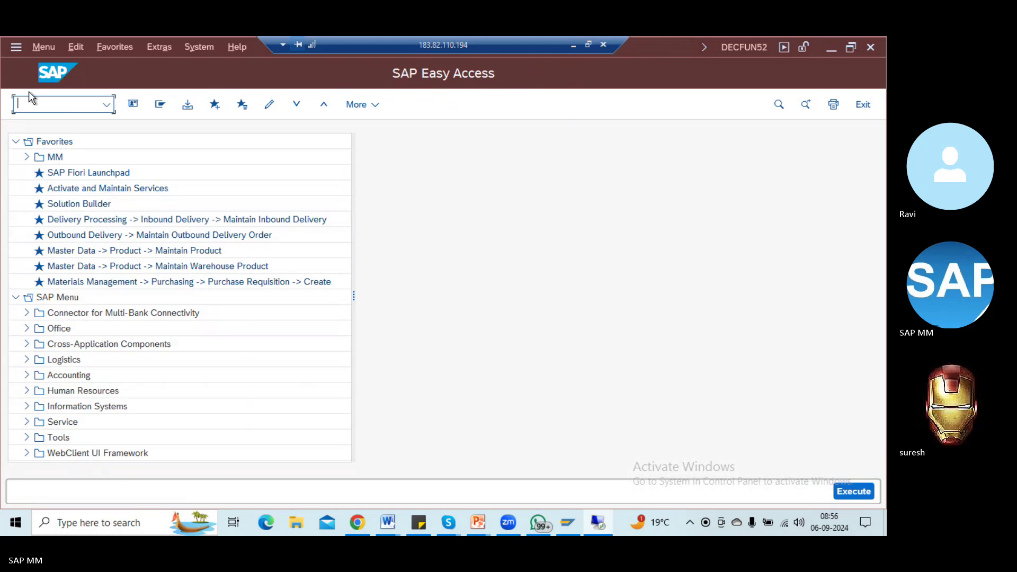
Start the purchase order change transaction ME22N, expand the details of item 10, and display its texts
{"action": "type", "text": "me22n"}
{"action": "key", "text": "Return"}
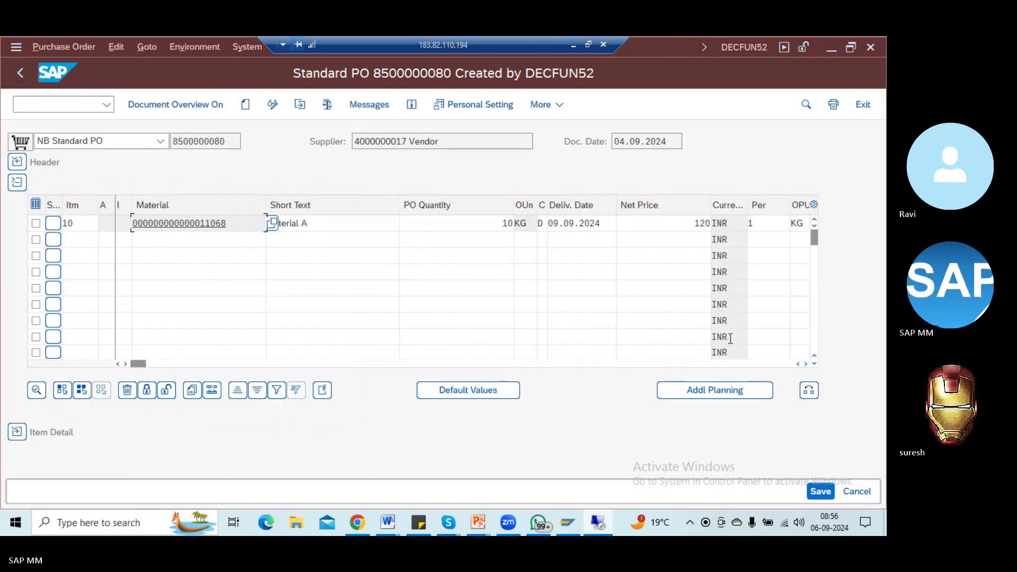
{"action": "left_click", "coordinate": [16, 432]}
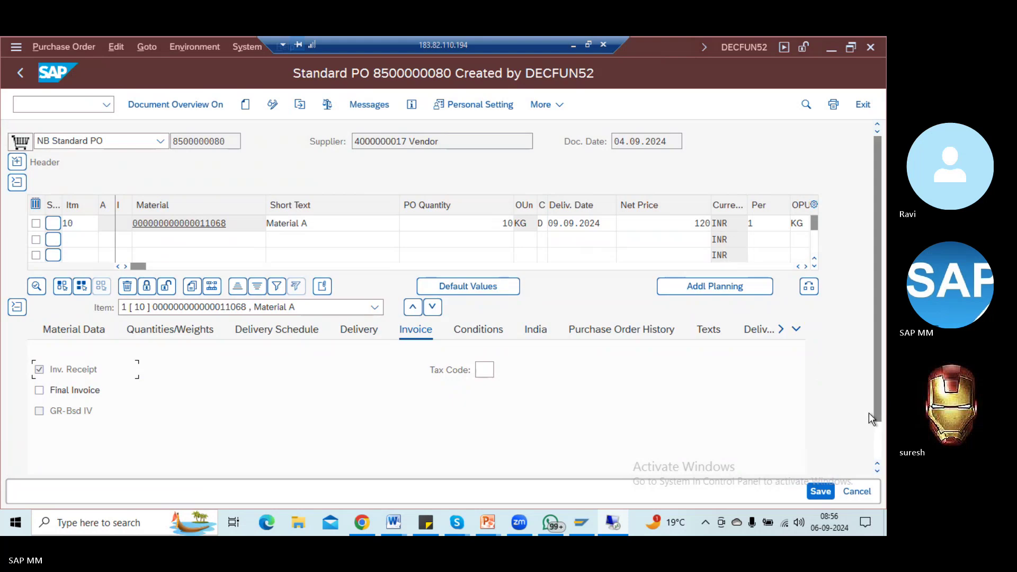
{"action": "scroll", "coordinate": [871, 419], "scroll_direction": "down", "scroll_amount": 1}
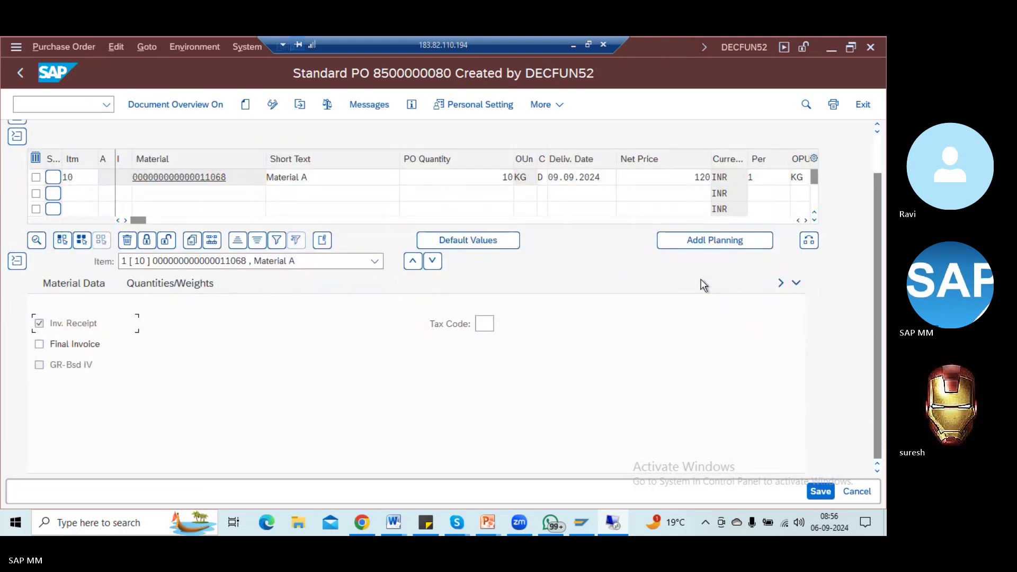
{"action": "left_click", "coordinate": [704, 284]}
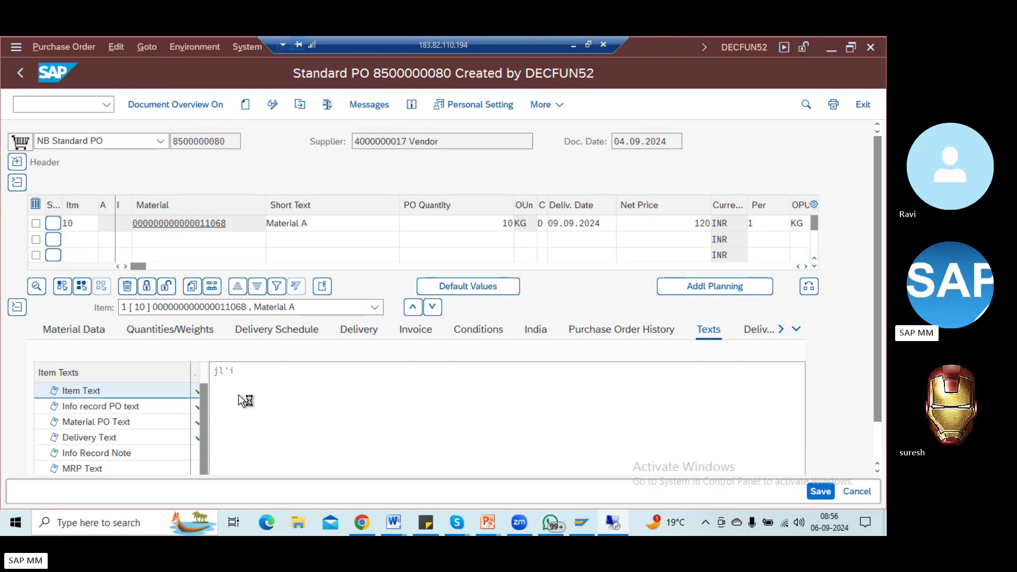
Open the purchase order's Item Text for item 10 in the full text editor
{"action": "left_click", "coordinate": [266, 352]}
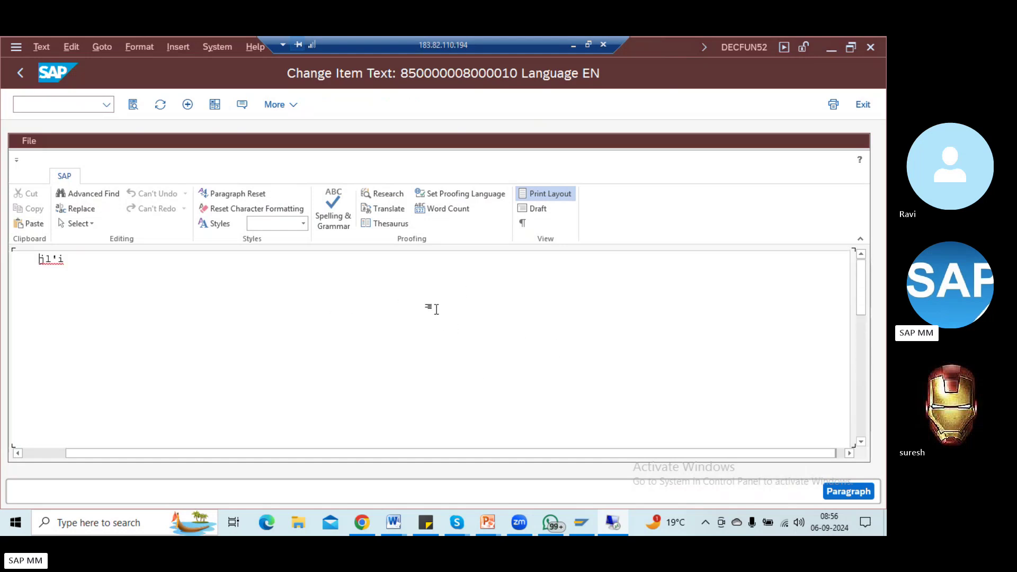
{"action": "left_click", "coordinate": [280, 105]}
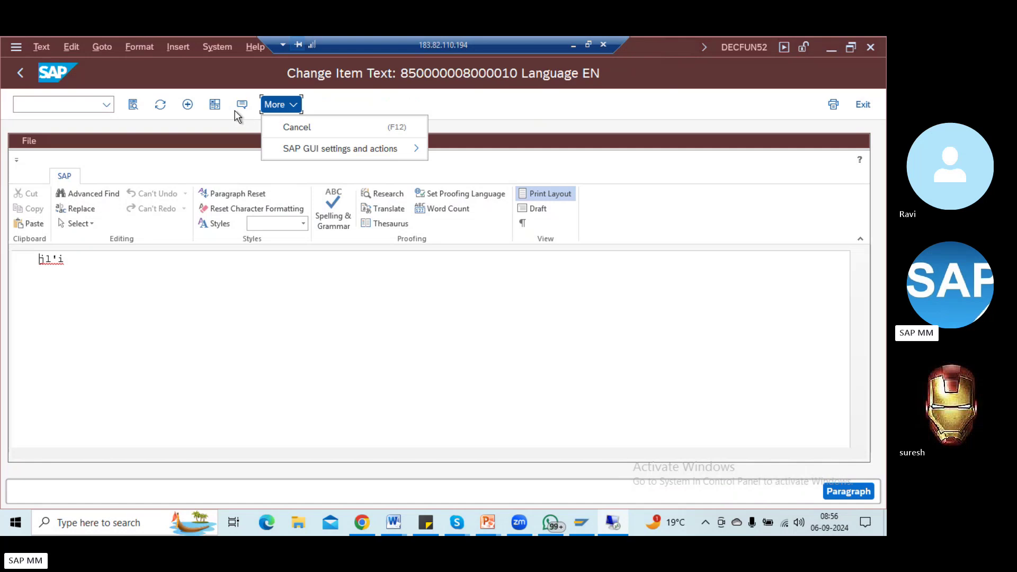
{"action": "left_click", "coordinate": [187, 116]}
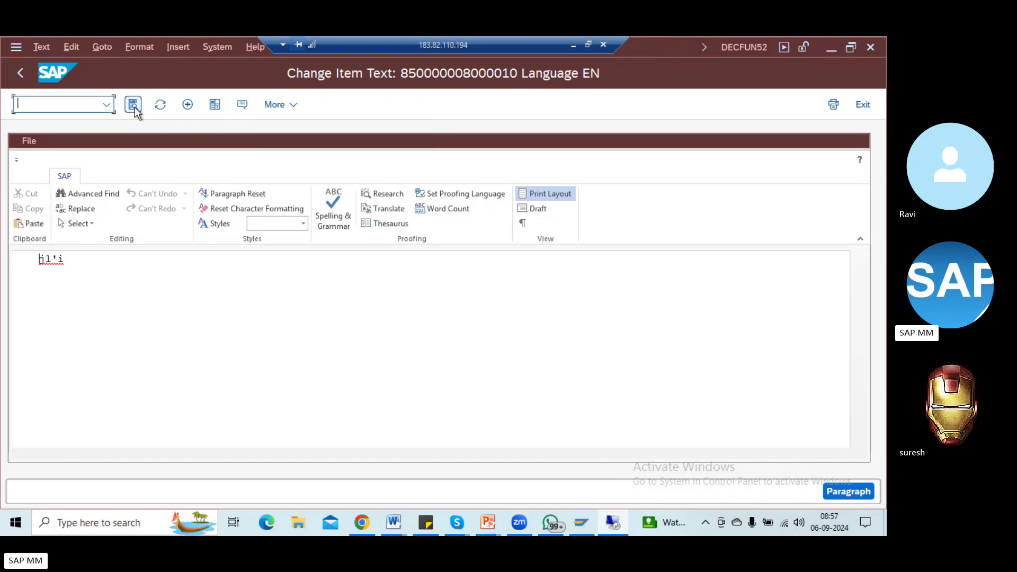
{"action": "left_click", "coordinate": [241, 105]}
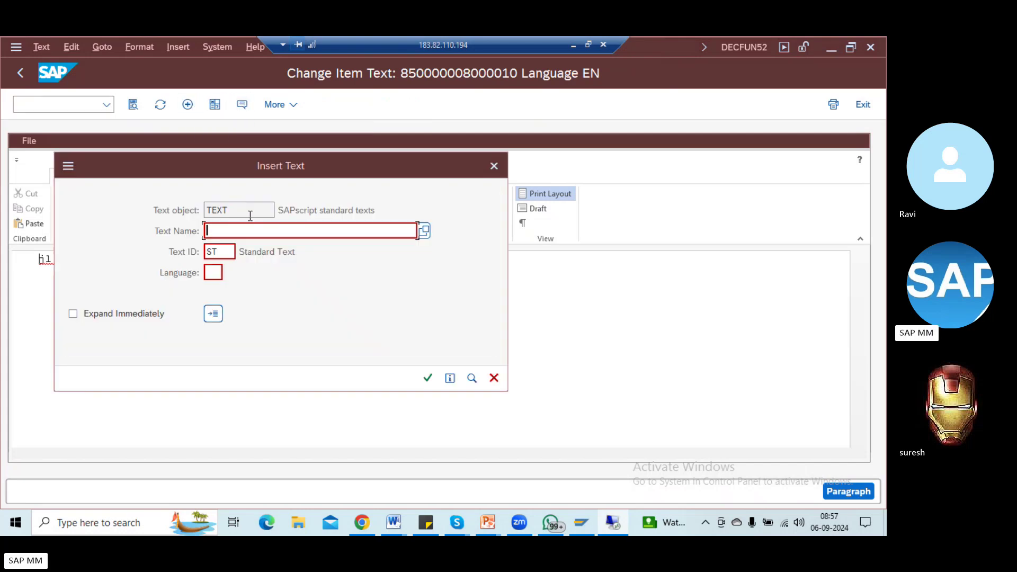
{"action": "left_click_drag", "start_coordinate": [229, 211], "coordinate": [141, 210]}
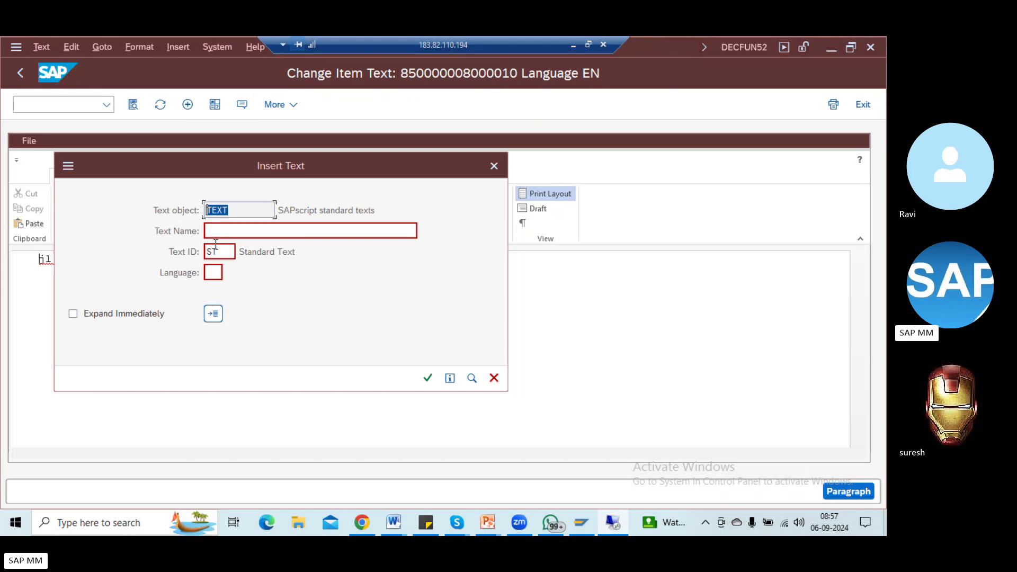
{"action": "left_click_drag", "start_coordinate": [221, 252], "coordinate": [39, 275]}
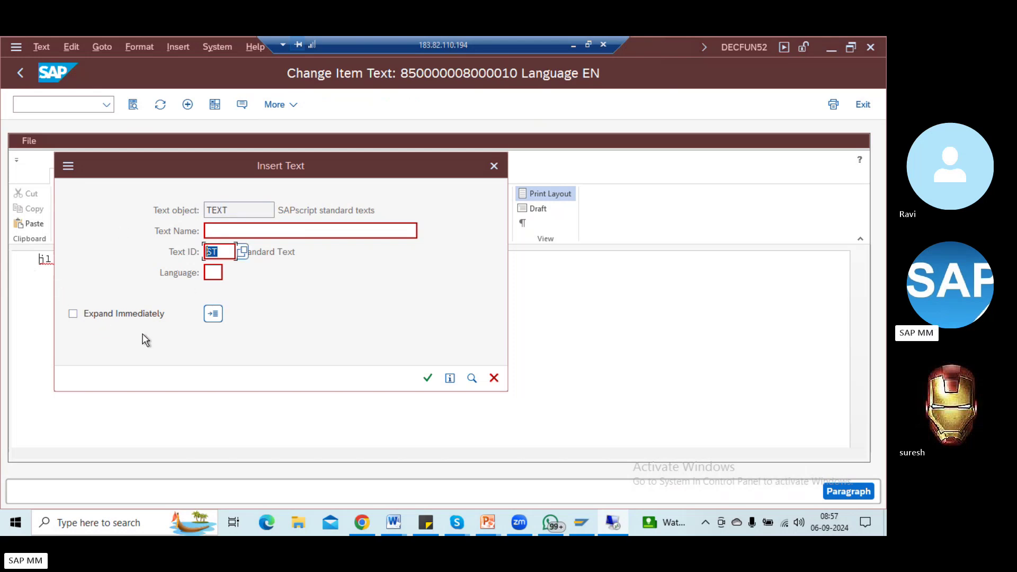
{"action": "left_click", "coordinate": [495, 166]}
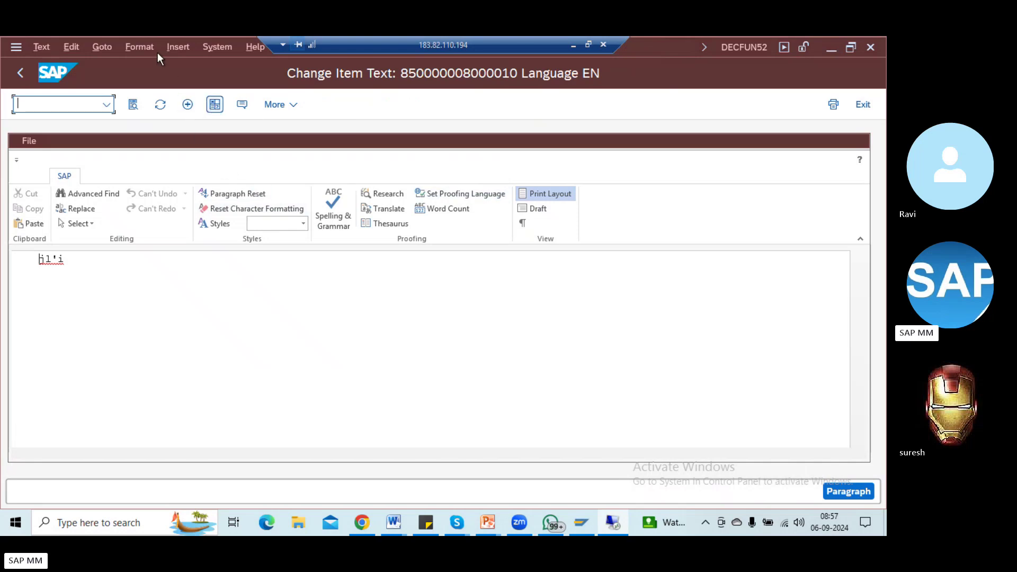
Open the text header of the Item Text and examine its language, text ID and text object
{"action": "left_click", "coordinate": [135, 48]}
{"action": "mouse_move", "coordinate": [164, 50]}
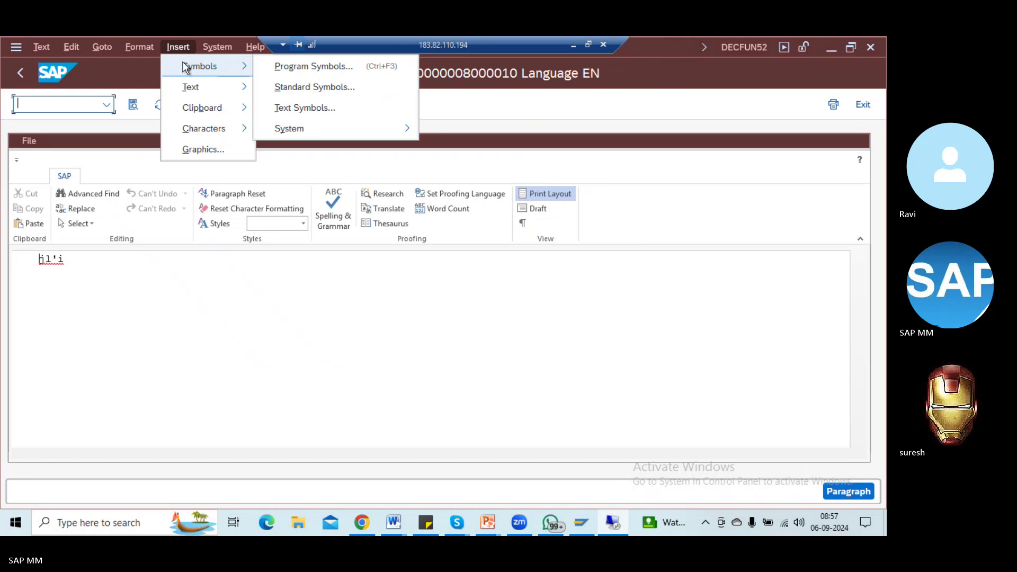
{"action": "mouse_move", "coordinate": [191, 87]}
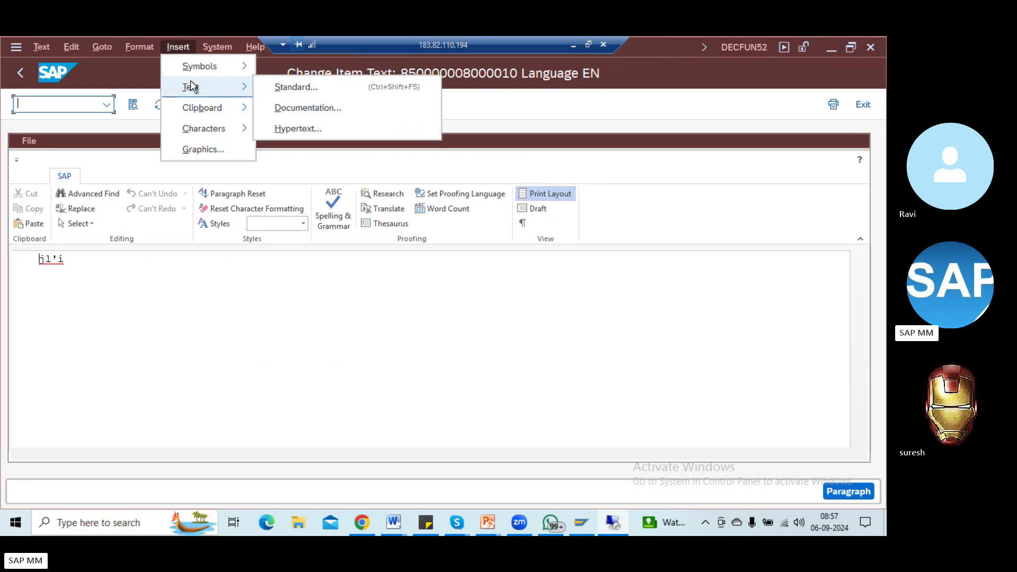
{"action": "mouse_move", "coordinate": [210, 106]}
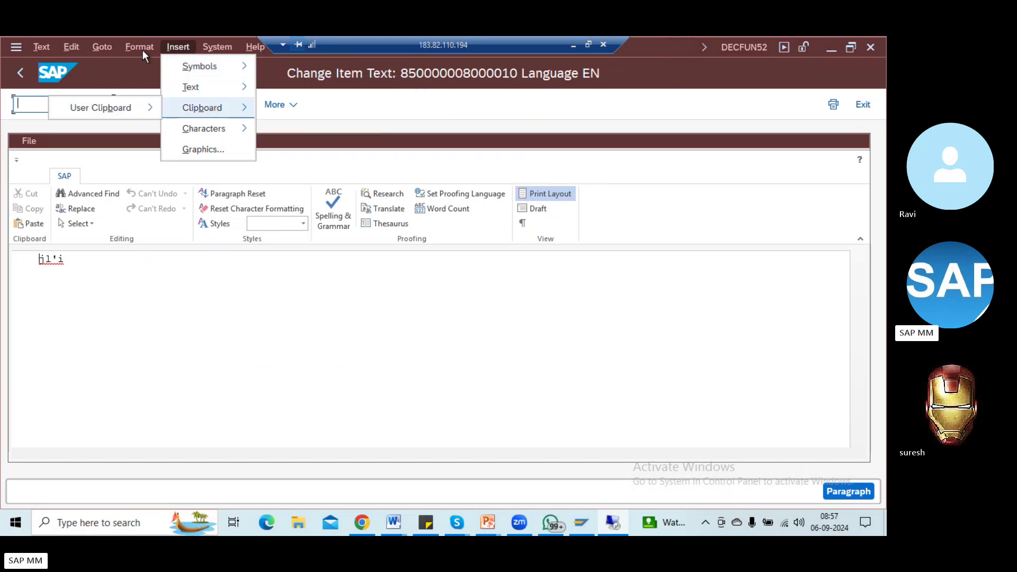
{"action": "left_click", "coordinate": [109, 46]}
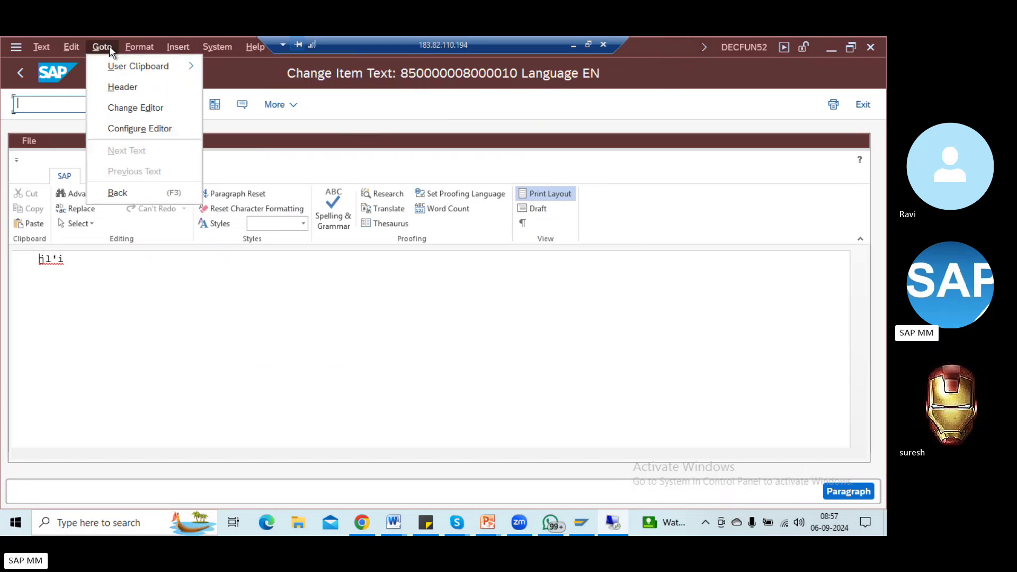
{"action": "left_click", "coordinate": [126, 87]}
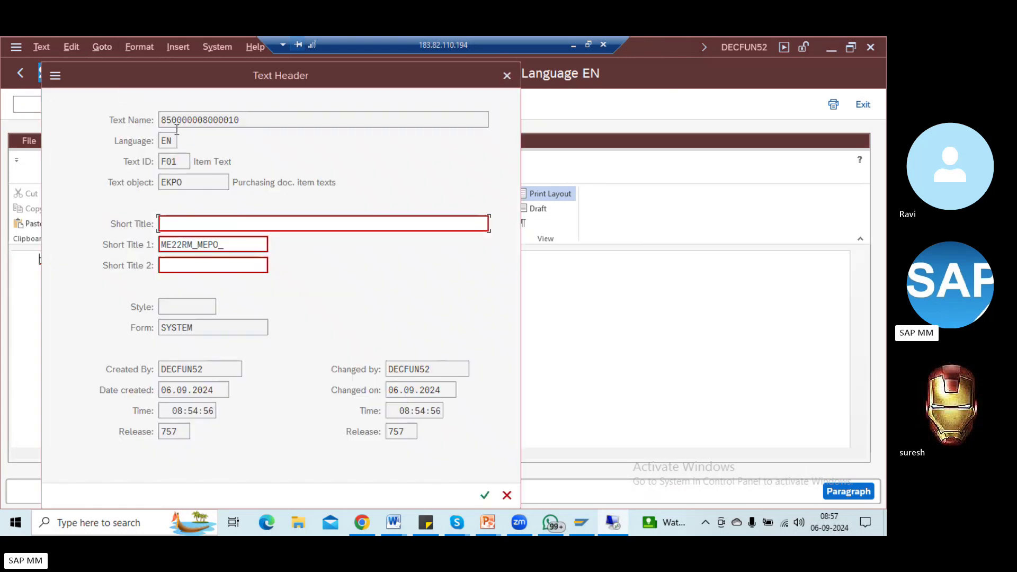
{"action": "left_click", "coordinate": [173, 141]}
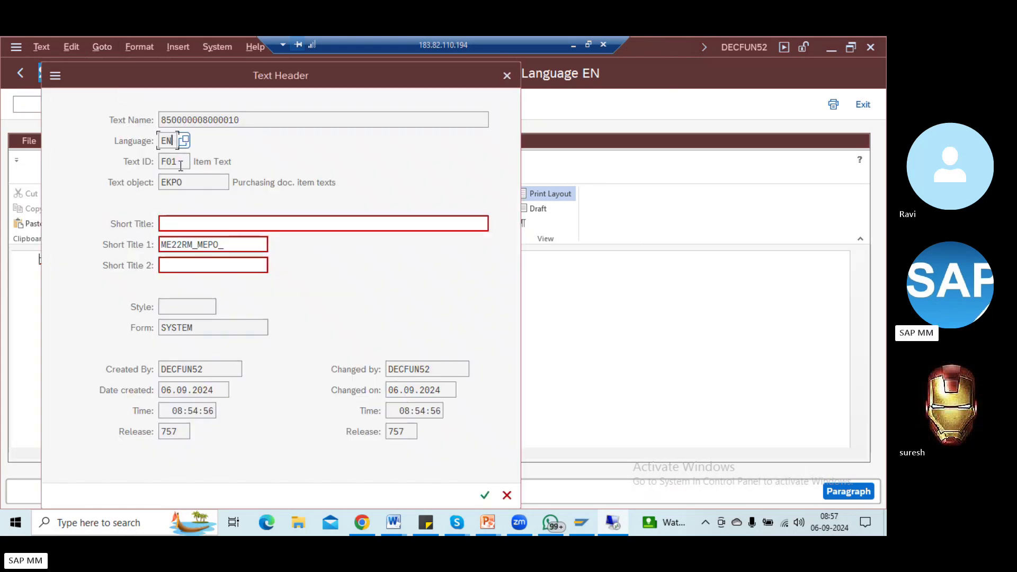
{"action": "left_click_drag", "start_coordinate": [180, 165], "coordinate": [138, 182]}
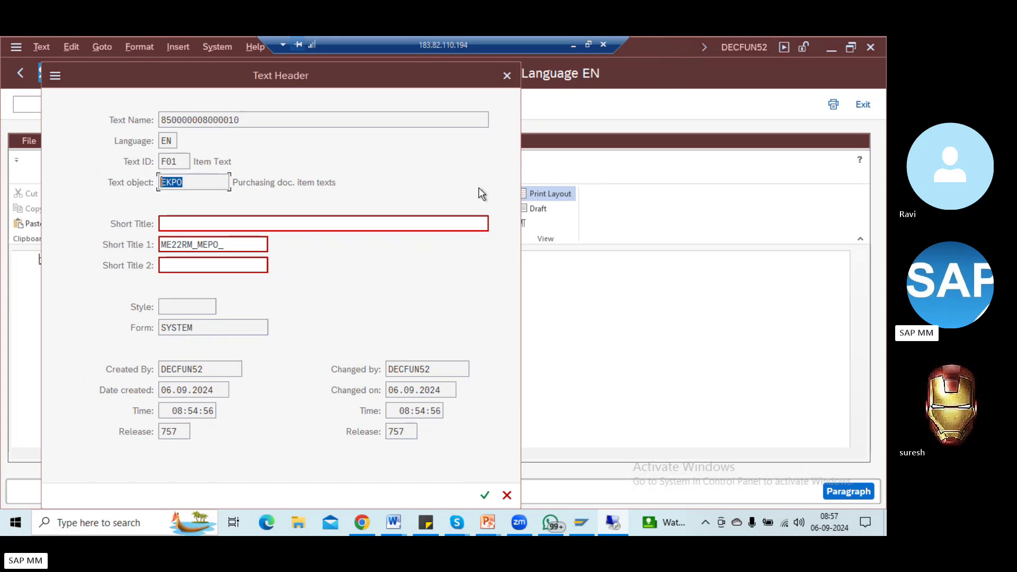
Switch to the table display session, start the Function Builder SE37, and open the test screen for READ_TEXT
{"action": "key", "text": "alt+Tab"}
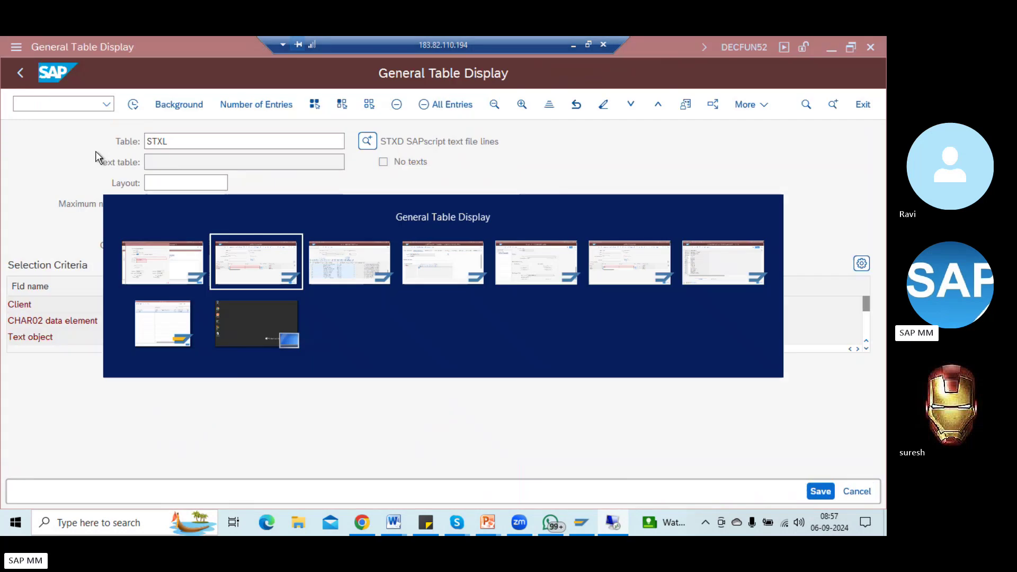
{"action": "left_click", "coordinate": [57, 105]}
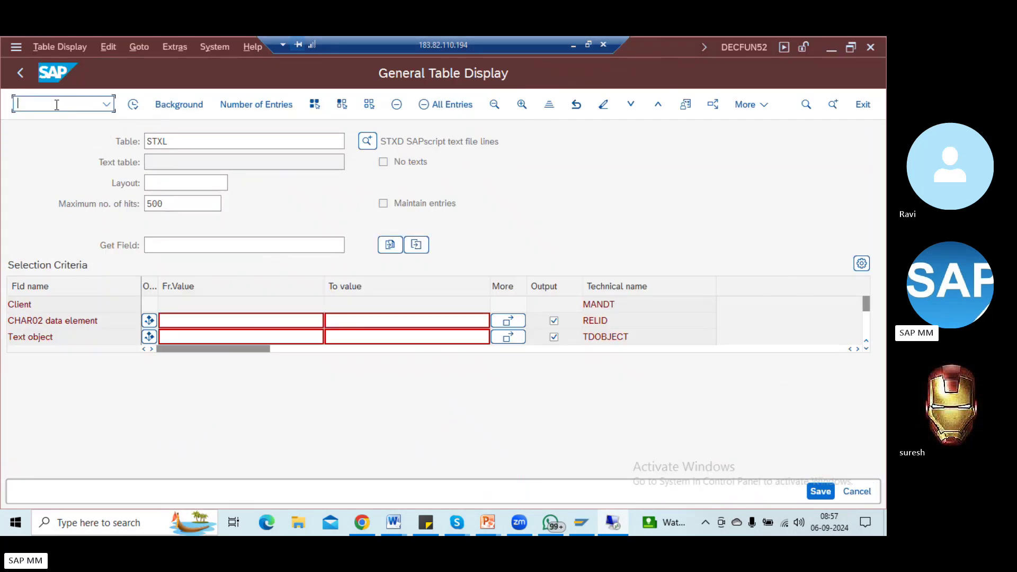
{"action": "type", "text": "/nsm37"}
{"action": "key", "text": "Return"}
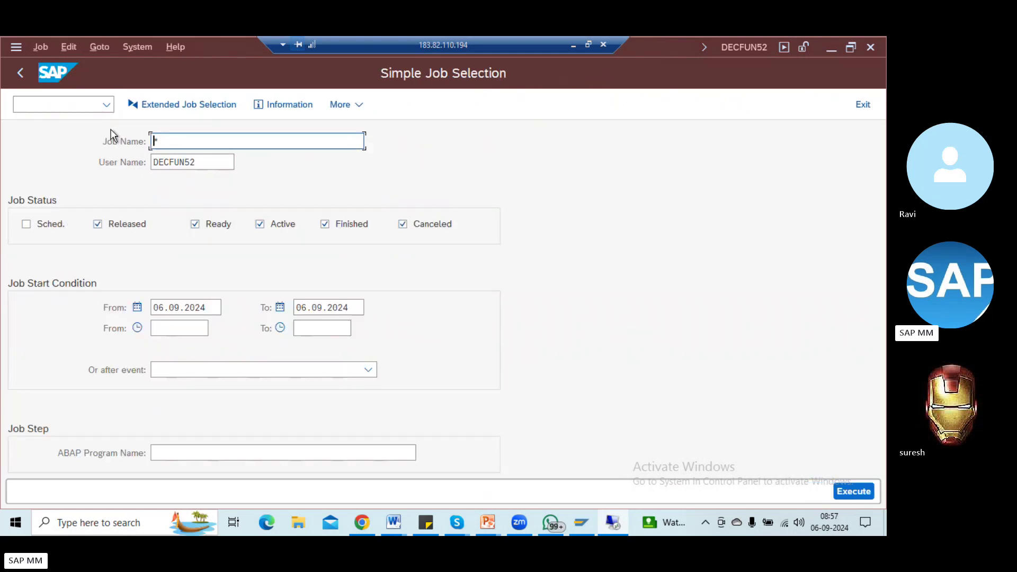
{"action": "left_click", "coordinate": [49, 105]}
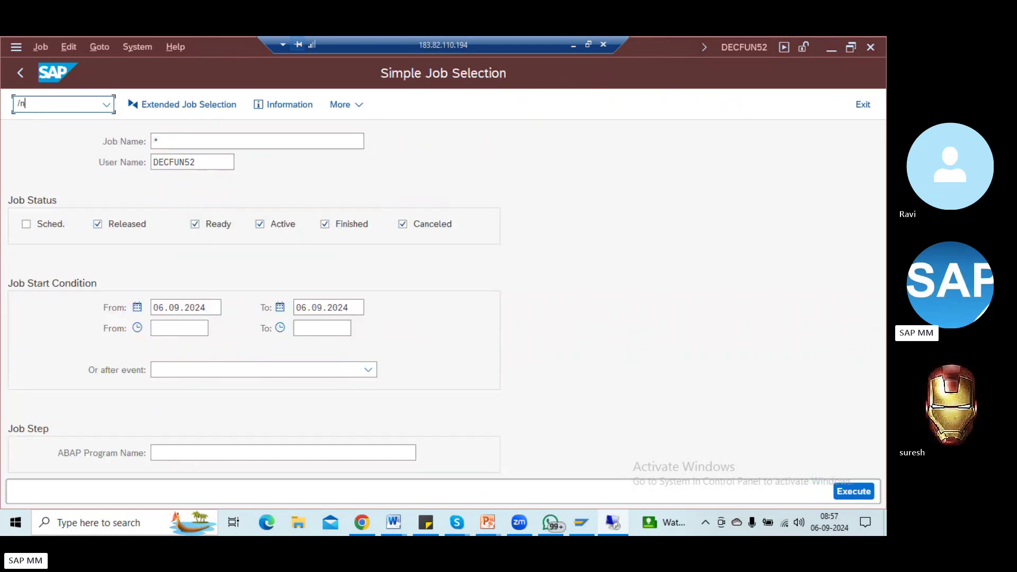
{"action": "type", "text": "/nse37"}
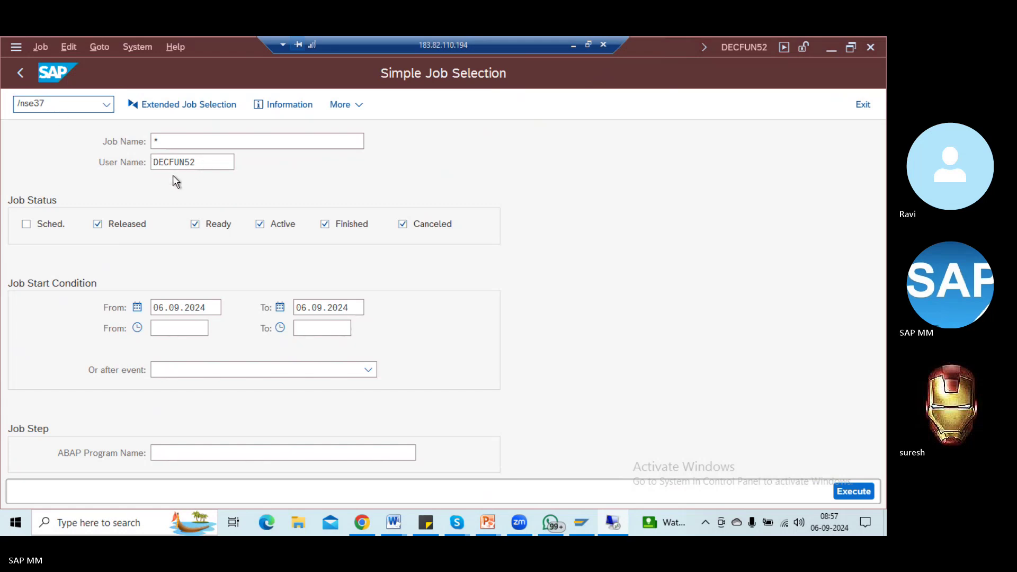
{"action": "key", "text": "Return"}
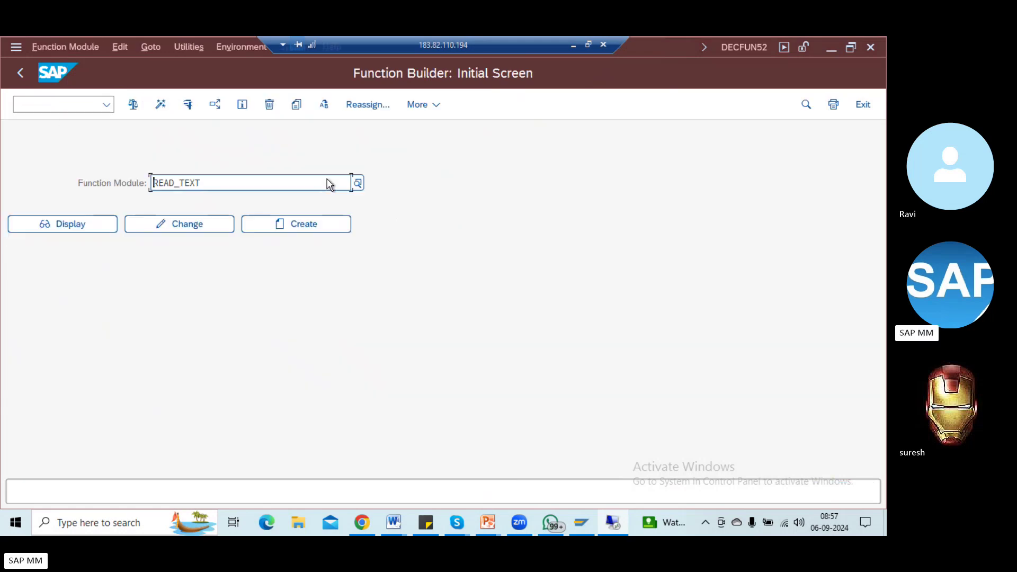
{"action": "left_click", "coordinate": [188, 104]}
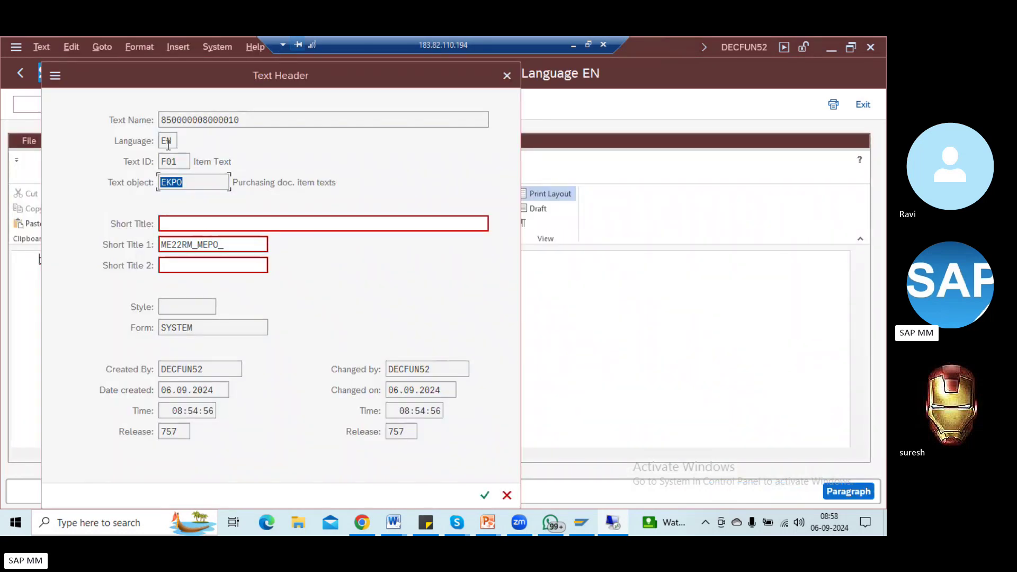
Check the language in the text header and set the LANGUAGE import parameter of READ_TEXT to EN
{"action": "left_click", "coordinate": [168, 141]}
{"action": "key", "text": "alt+space"}
{"action": "key", "text": "Escape"}
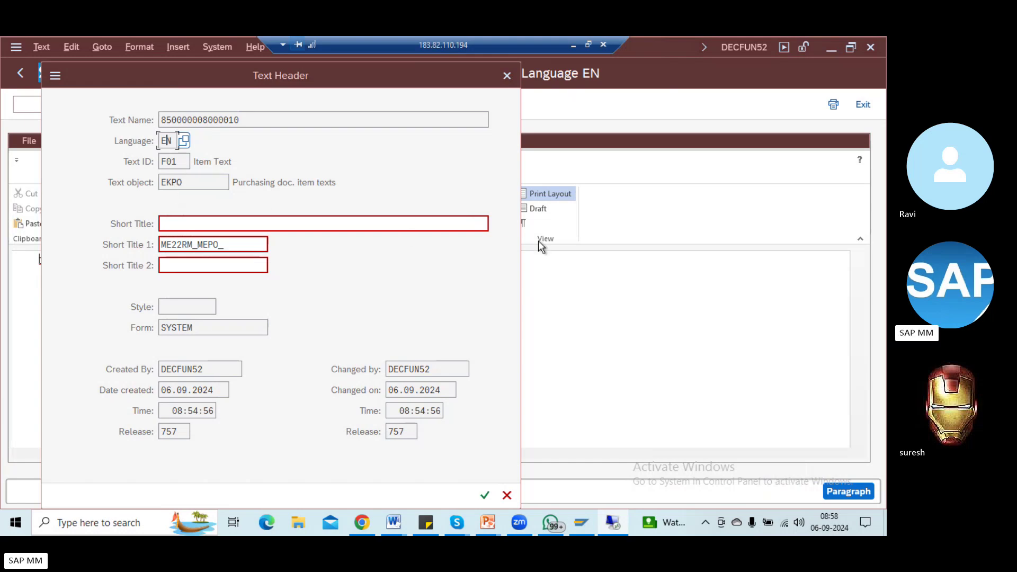
{"action": "key", "text": "alt+Tab"}
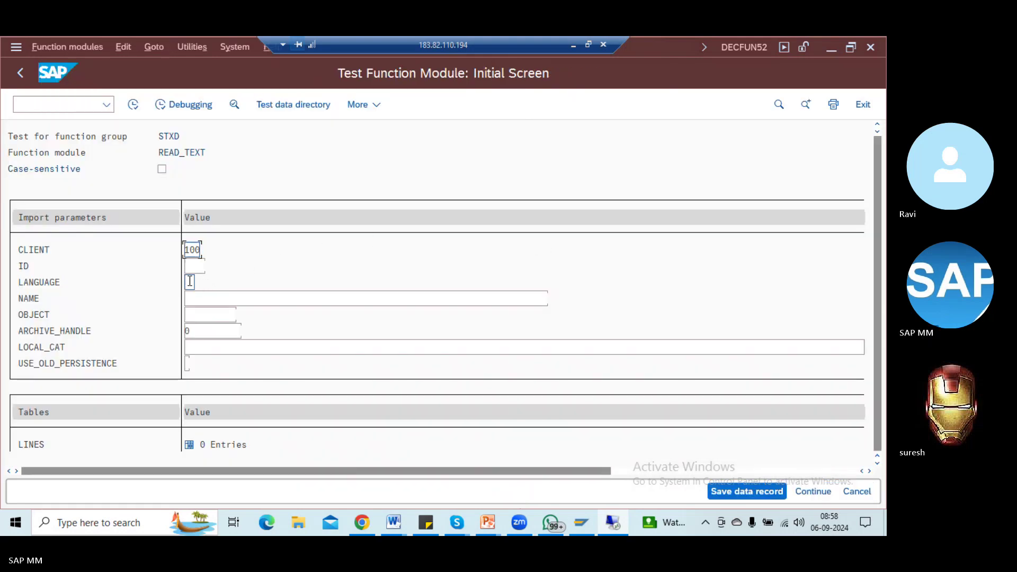
{"action": "left_click", "coordinate": [189, 281]}
{"action": "type", "text": "E"}
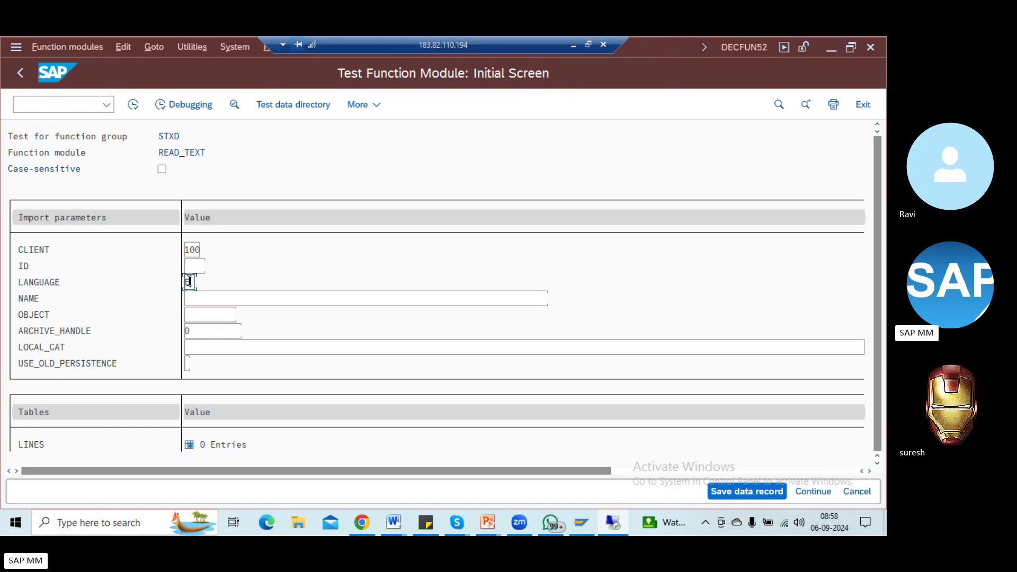
{"action": "type", "text": "N"}
Look up the text ID in the text header and set the ID import parameter to F01
{"action": "key", "text": "shift+Tab"}
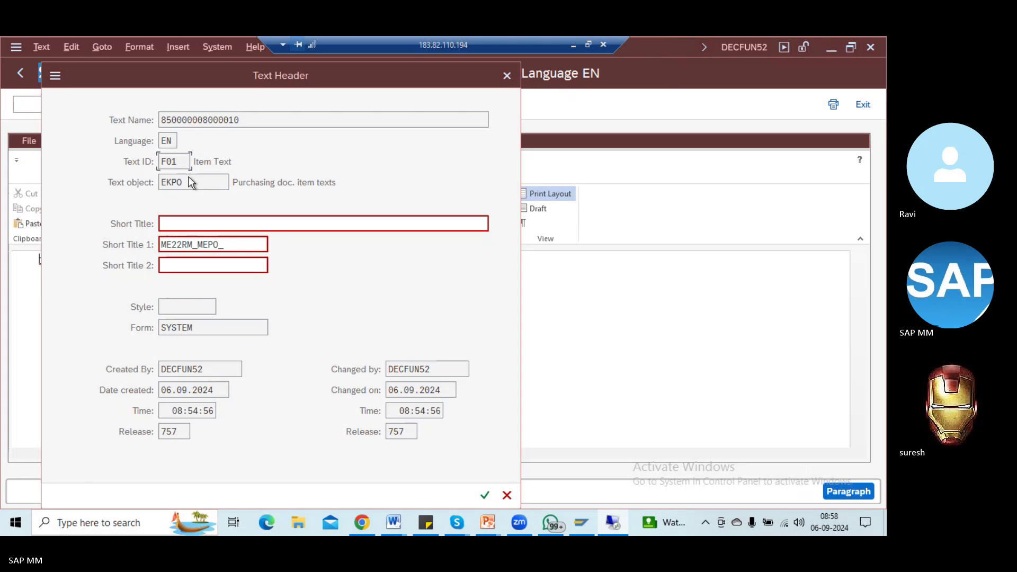
{"action": "key", "text": "alt+Tab"}
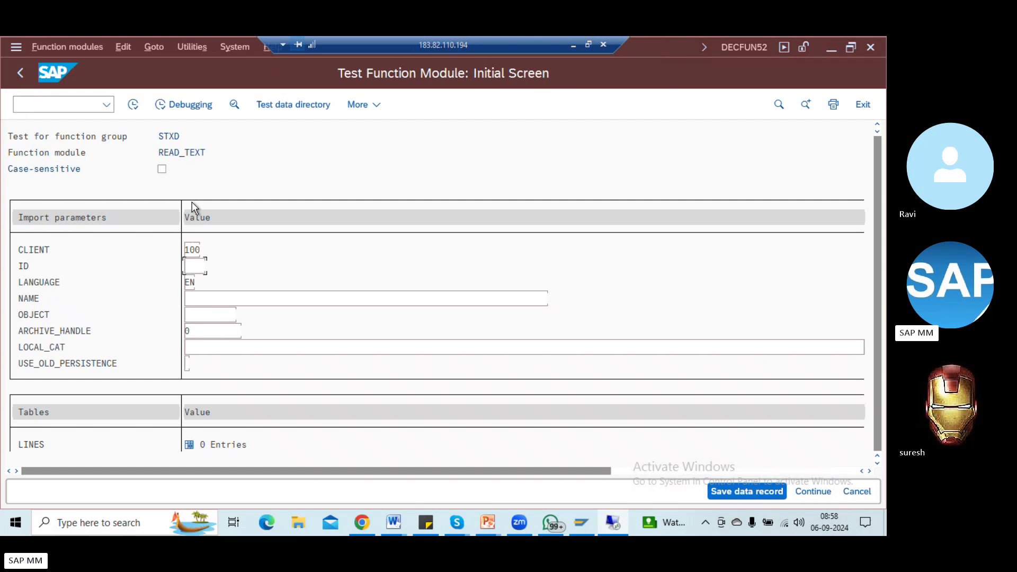
{"action": "left_click", "coordinate": [198, 265]}
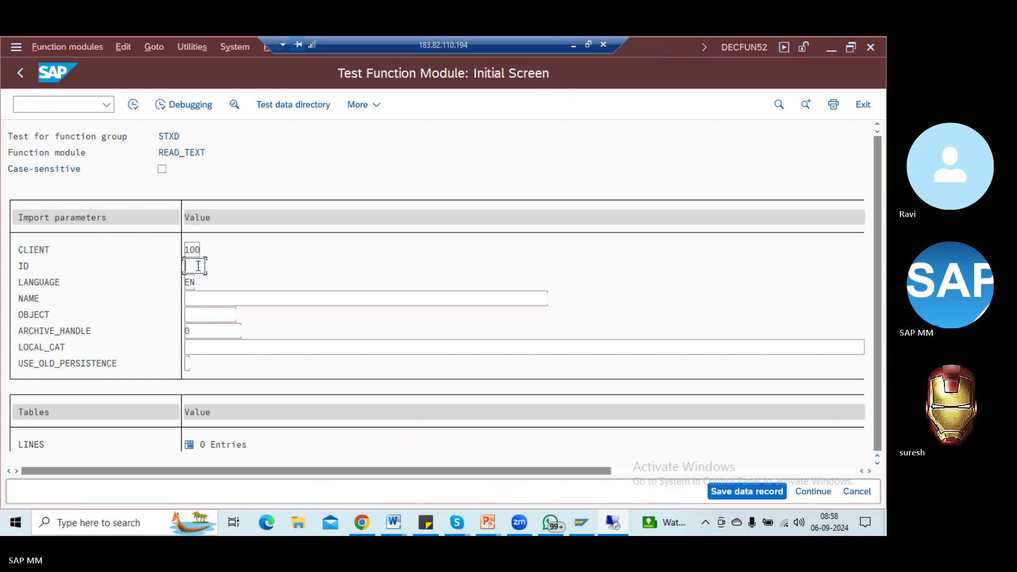
{"action": "type", "text": "F01"}
{"action": "key", "text": "Tab"}
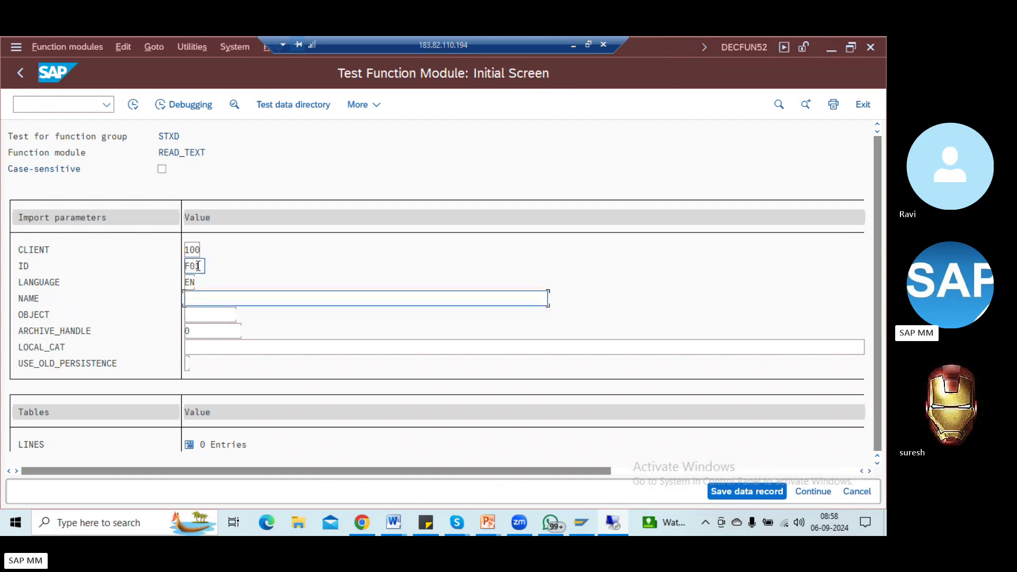
Take the text object from the text header and set the OBJECT import parameter to EKPO
{"action": "left_click", "coordinate": [193, 317]}
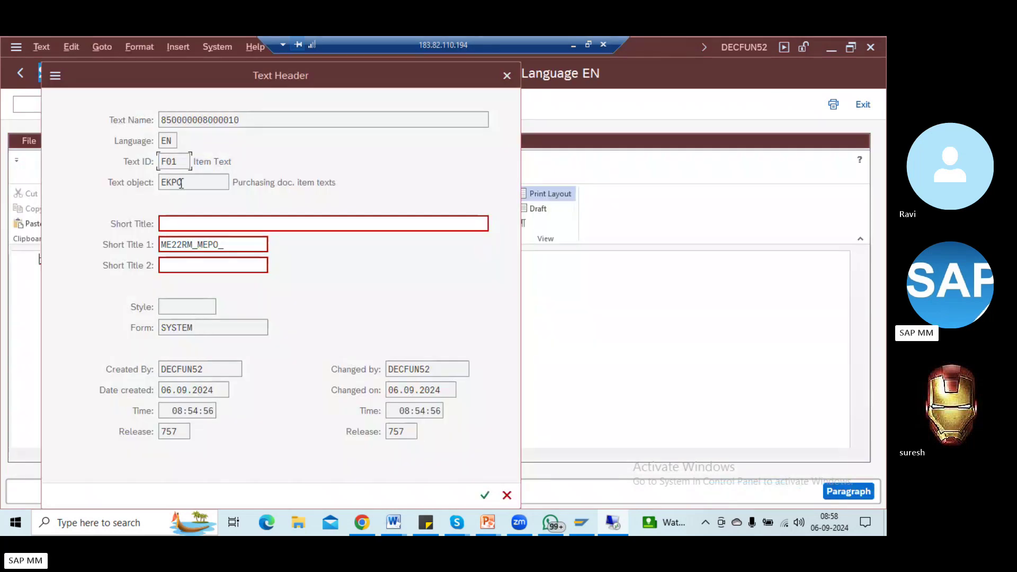
{"action": "left_click_drag", "start_coordinate": [183, 182], "coordinate": [132, 182]}
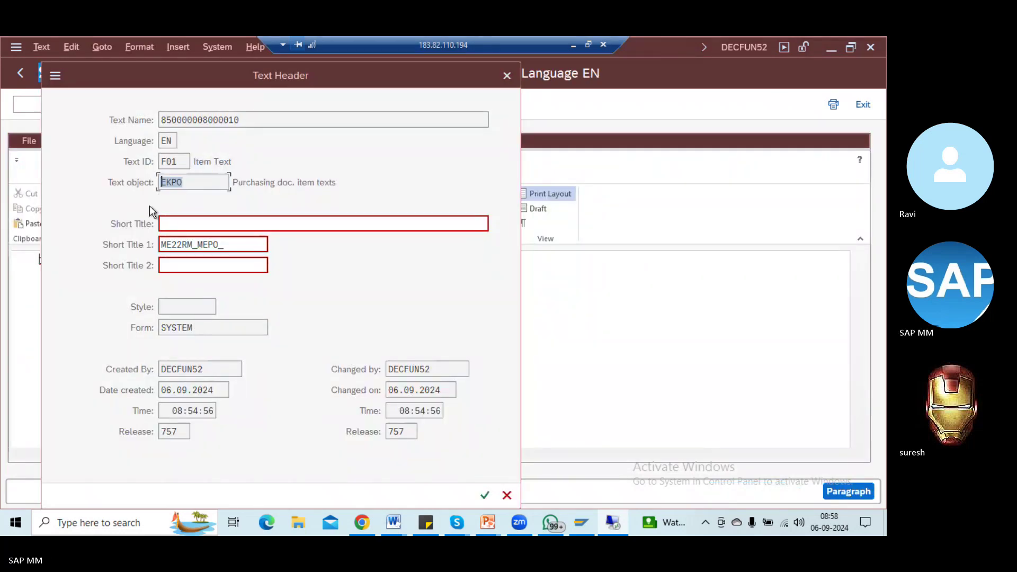
{"action": "key", "text": "alt+Tab"}
{"action": "type", "text": "EKPO"}
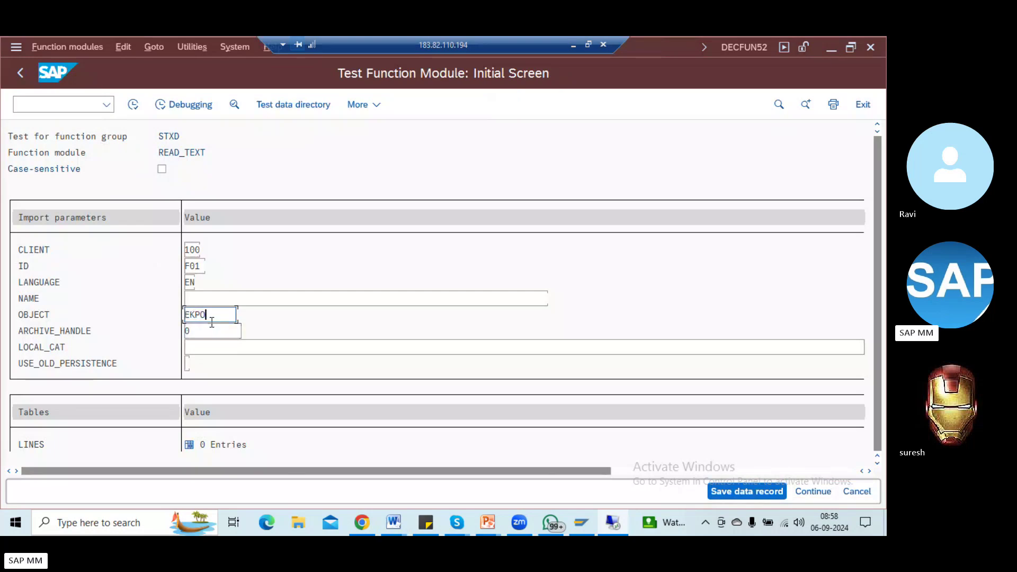
Recheck the text ID in the text header, and copy the header's text name into the NAME import parameter of READ_TEXT
{"action": "key", "text": "alt+Tab"}
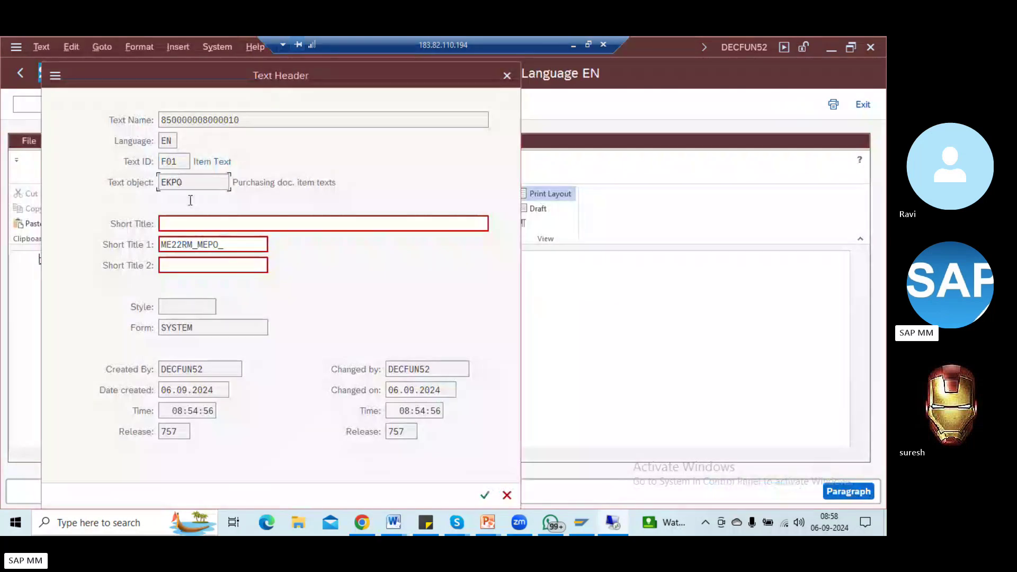
{"action": "left_click", "coordinate": [165, 163]}
{"action": "key", "text": "alt+Tab"}
{"action": "left_click", "coordinate": [210, 309]}
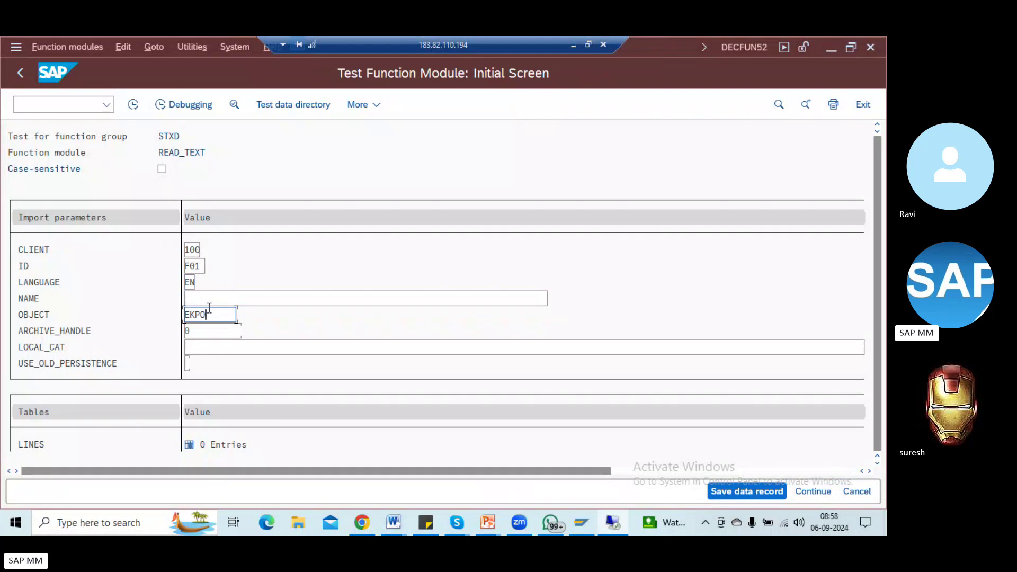
{"action": "key", "text": "alt+Tab"}
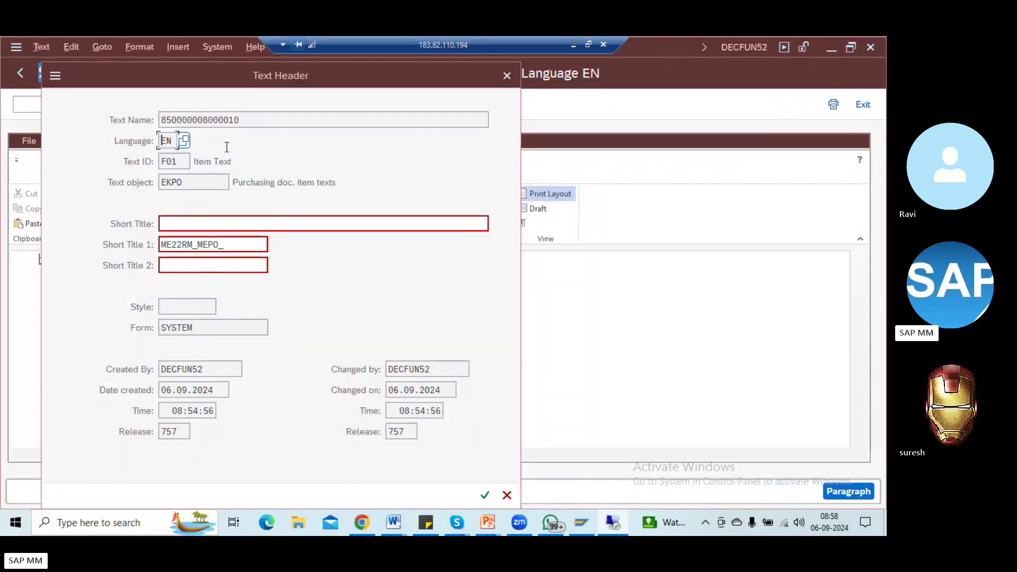
{"action": "left_click_drag", "start_coordinate": [237, 117], "coordinate": [141, 120]}
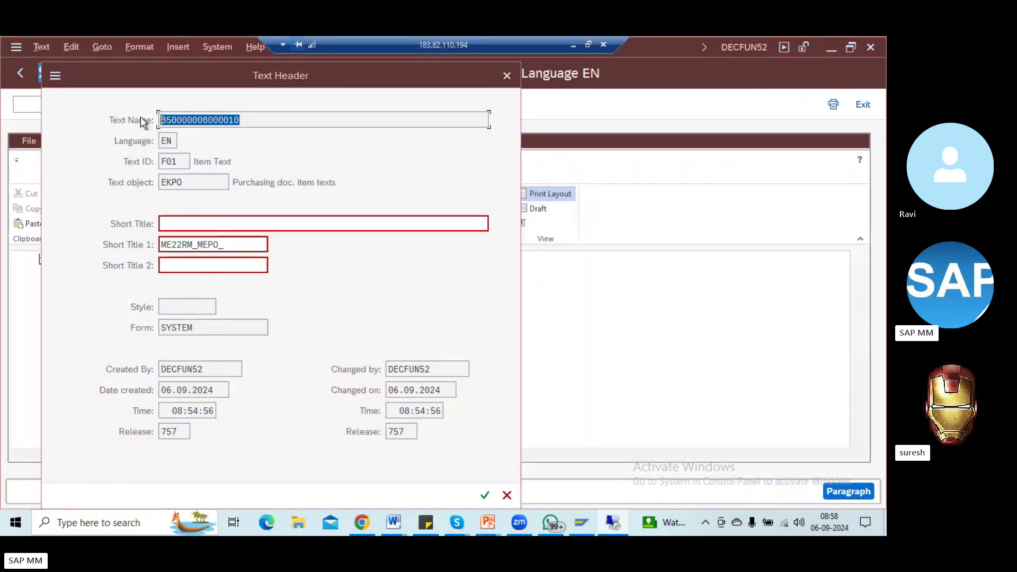
{"action": "key", "text": "ctrl+c"}
{"action": "key", "text": "alt+Tab"}
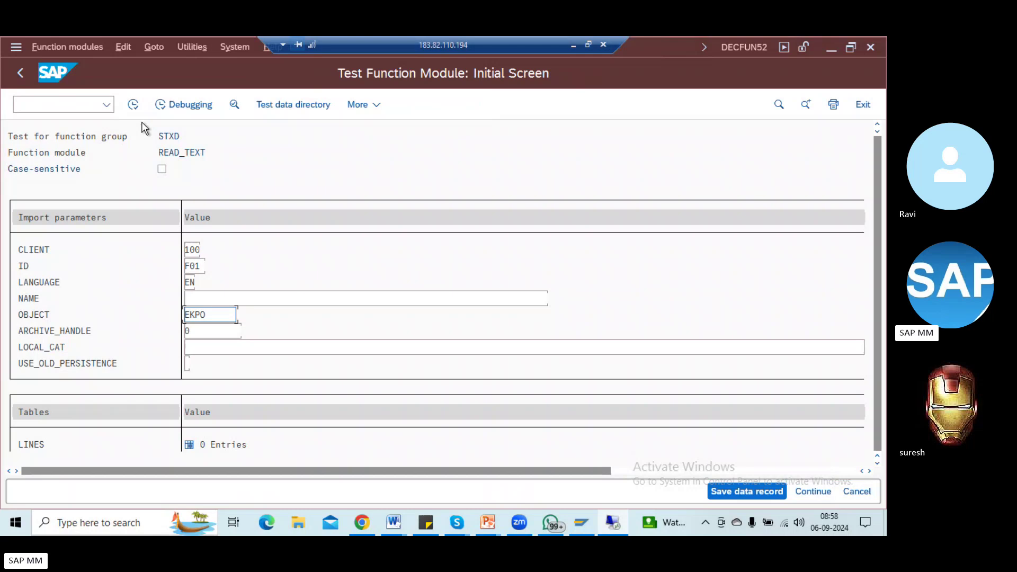
{"action": "left_click", "coordinate": [206, 298]}
{"action": "key", "text": "ctrl+v"}
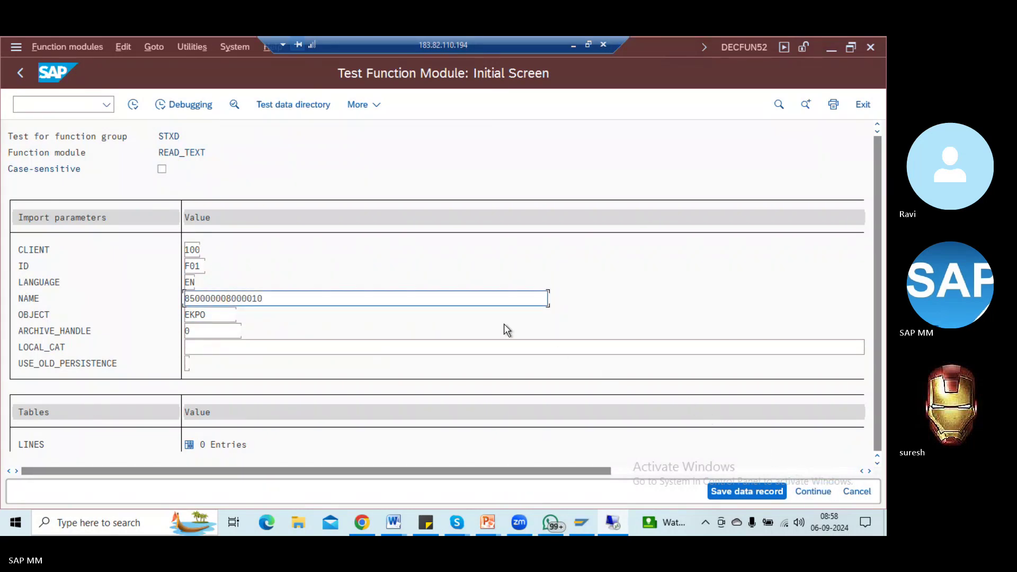
Execute READ_TEXT, examine all fields of the exported HEADER structure, and return to the result screen
{"action": "left_click", "coordinate": [139, 106]}
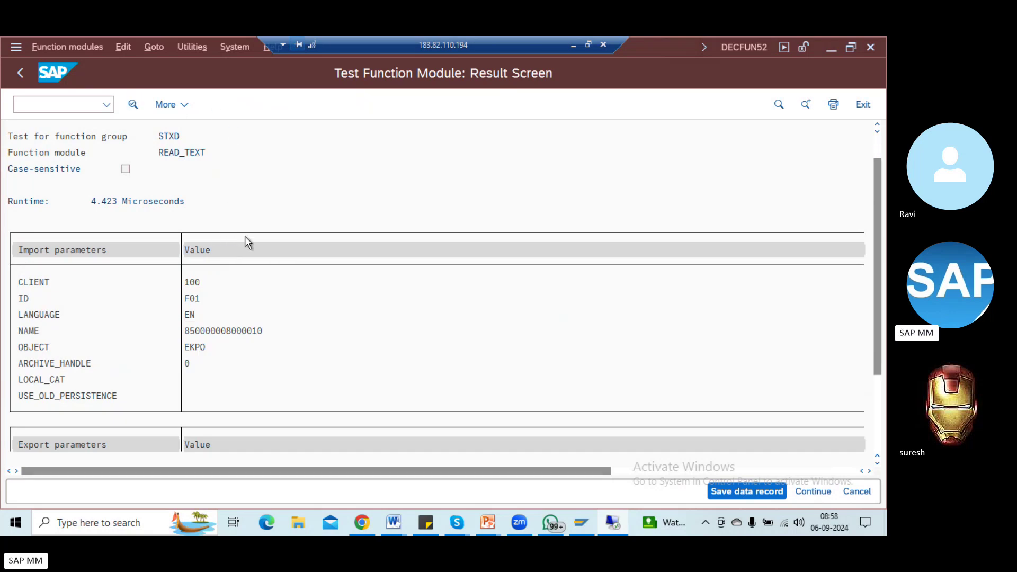
{"action": "scroll", "coordinate": [873, 380], "scroll_direction": "down", "scroll_amount": 5}
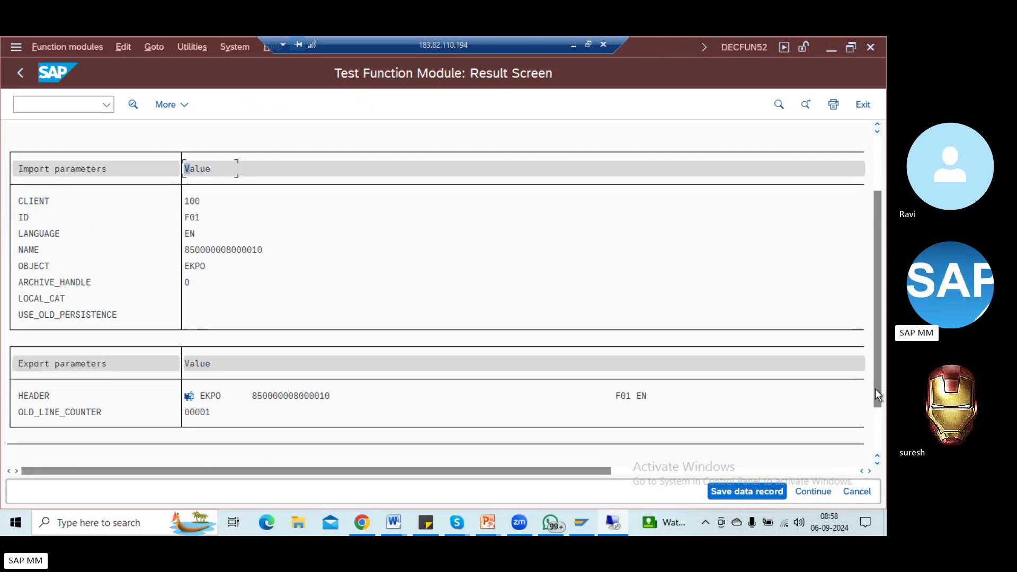
{"action": "left_click", "coordinate": [283, 398]}
{"action": "left_click", "coordinate": [188, 396]}
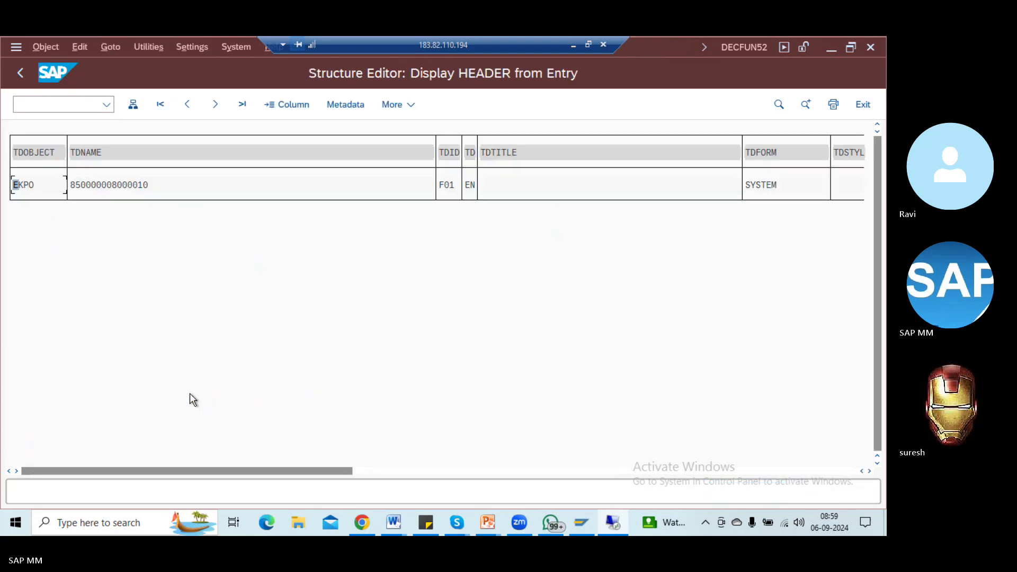
{"action": "left_click", "coordinate": [374, 469]}
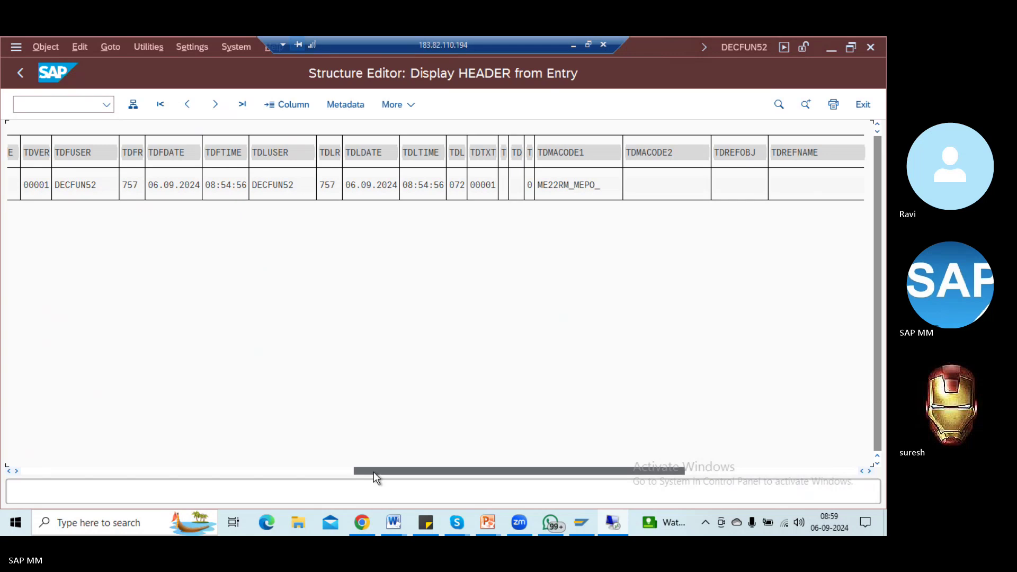
{"action": "left_click_drag", "start_coordinate": [373, 472], "coordinate": [250, 463]}
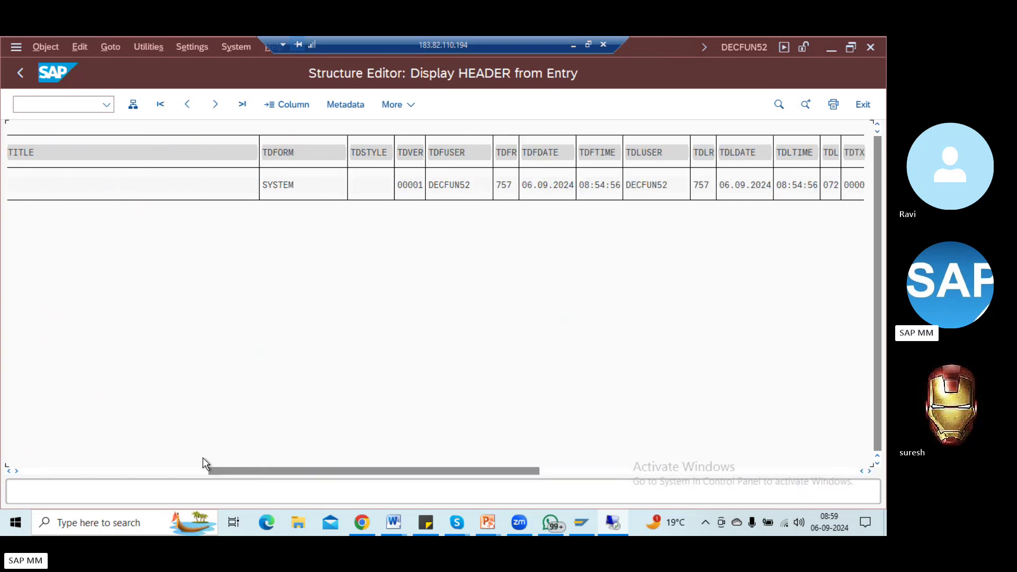
{"action": "left_click", "coordinate": [123, 468]}
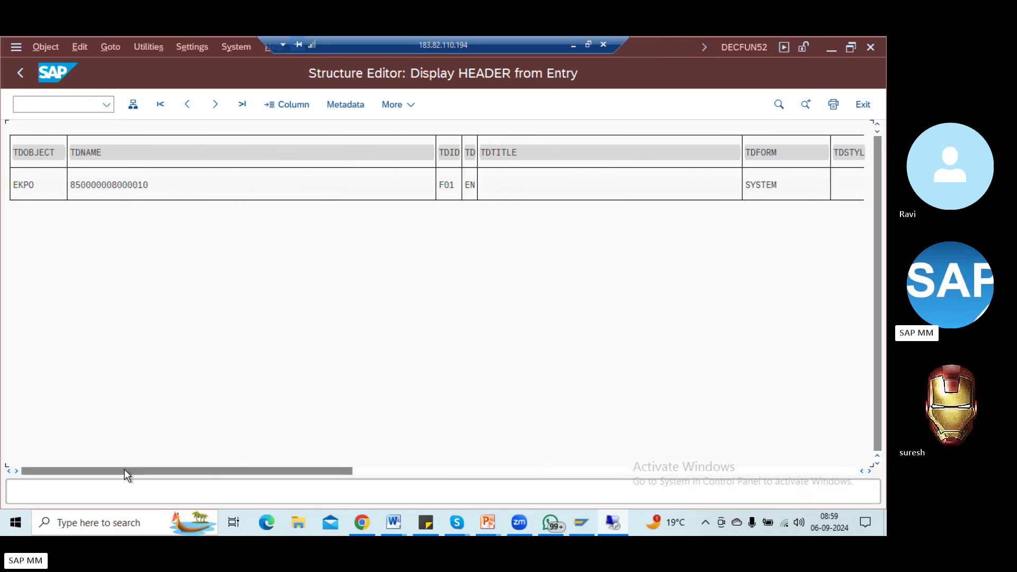
{"action": "left_click", "coordinate": [409, 472]}
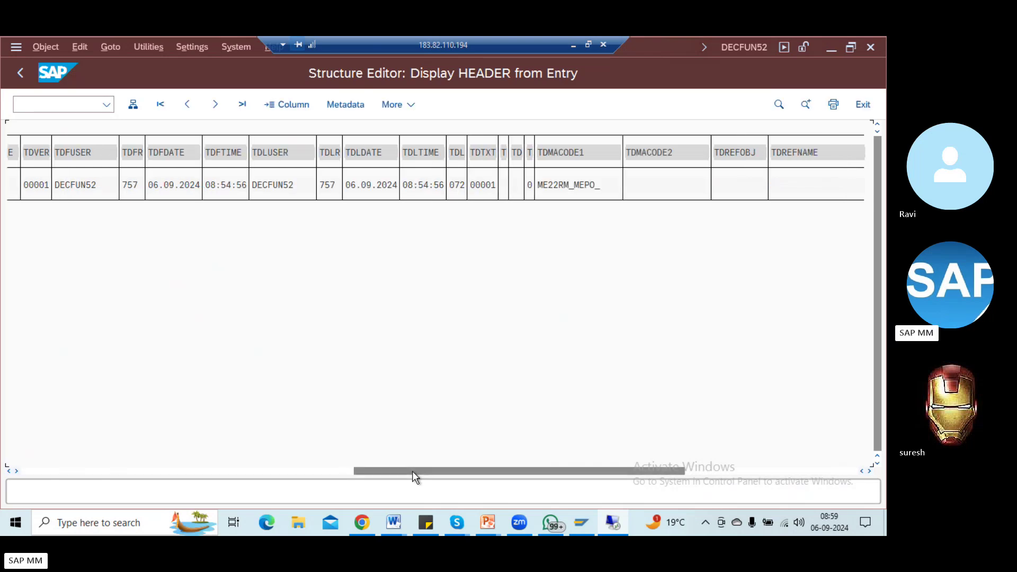
{"action": "left_click_drag", "start_coordinate": [413, 471], "coordinate": [730, 480]}
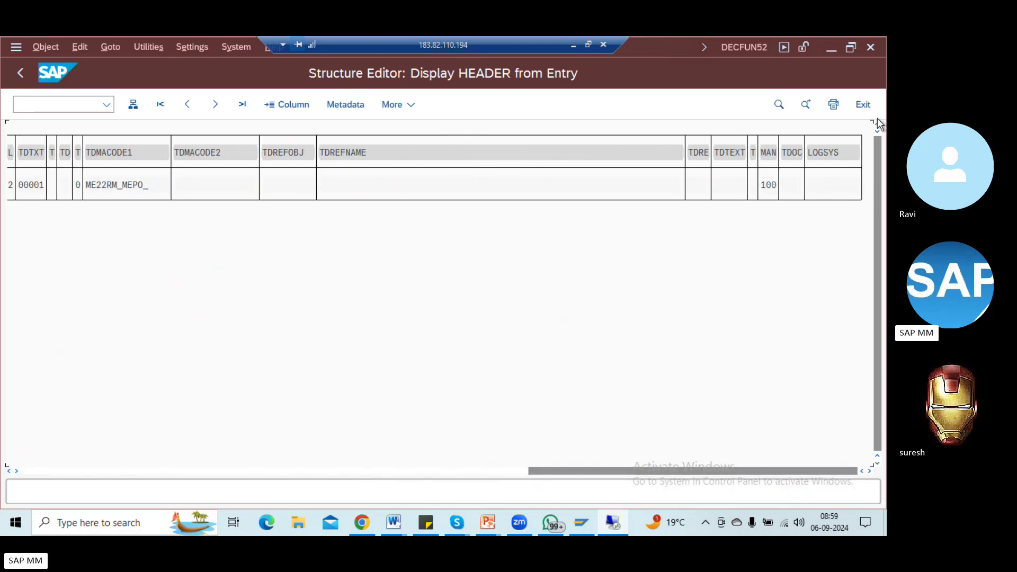
{"action": "left_click", "coordinate": [20, 74]}
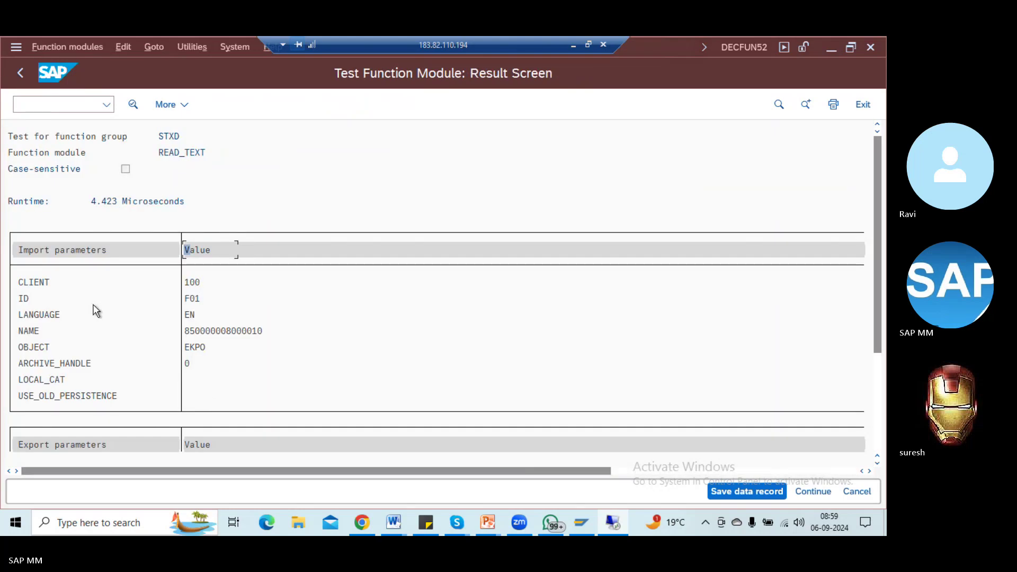
Open the resulting LINES table of READ_TEXT, check its TDLINE entry, and return to the result screen
{"action": "scroll", "coordinate": [736, 407], "scroll_direction": "down", "scroll_amount": 3}
{"action": "scroll", "coordinate": [709, 404], "scroll_direction": "down", "scroll_amount": 3}
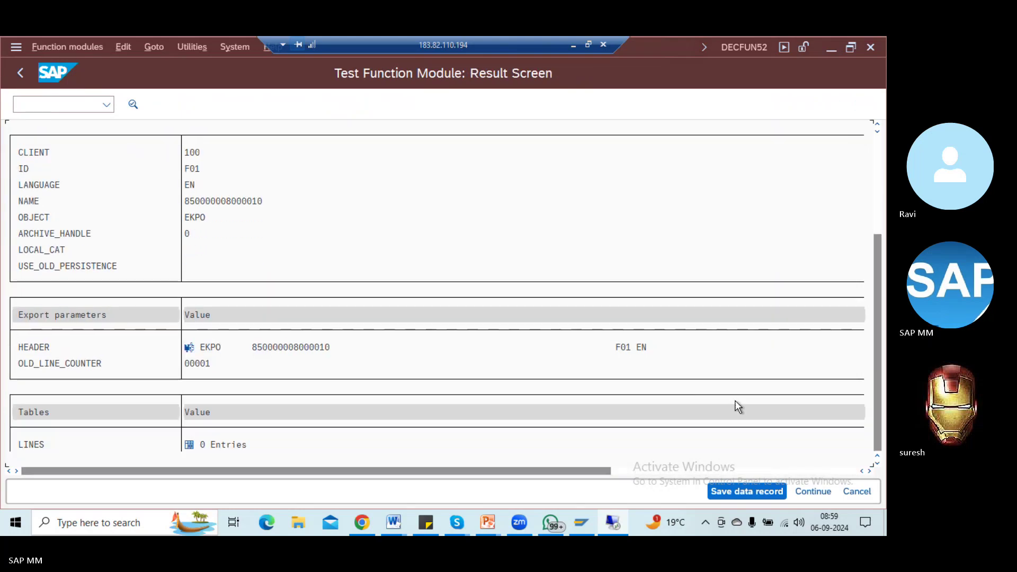
{"action": "left_click", "coordinate": [189, 429]}
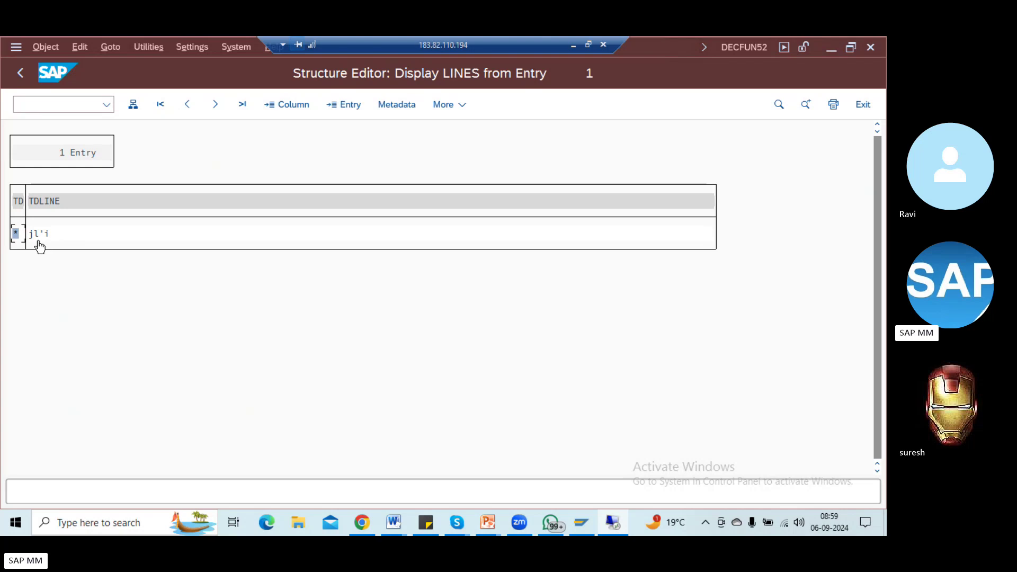
{"action": "key", "text": "Tab"}
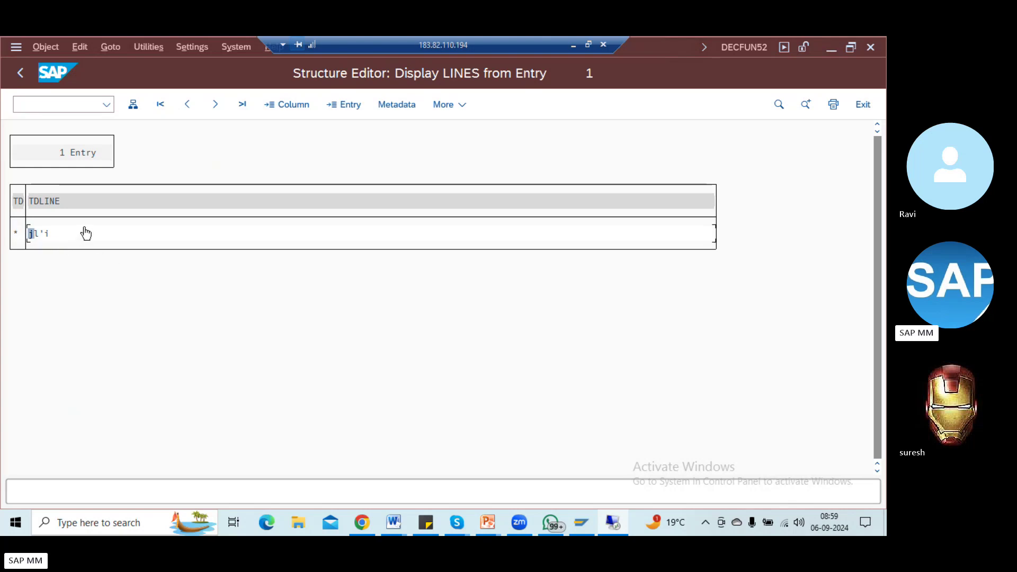
{"action": "left_click", "coordinate": [19, 74]}
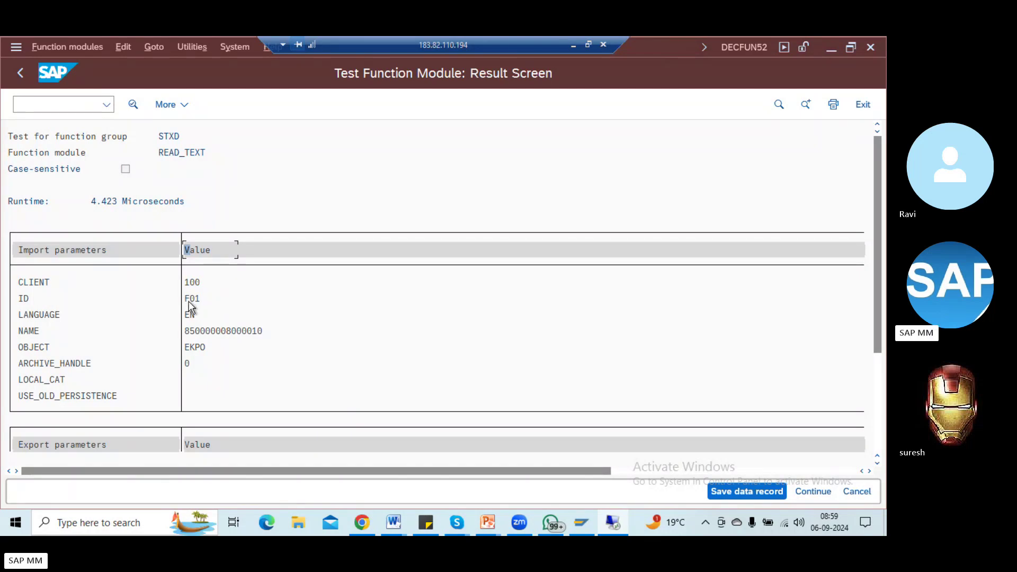
Leave the READ_TEXT test, close the item text's header, and go back to the purchase order's item texts
{"action": "left_click", "coordinate": [14, 73]}
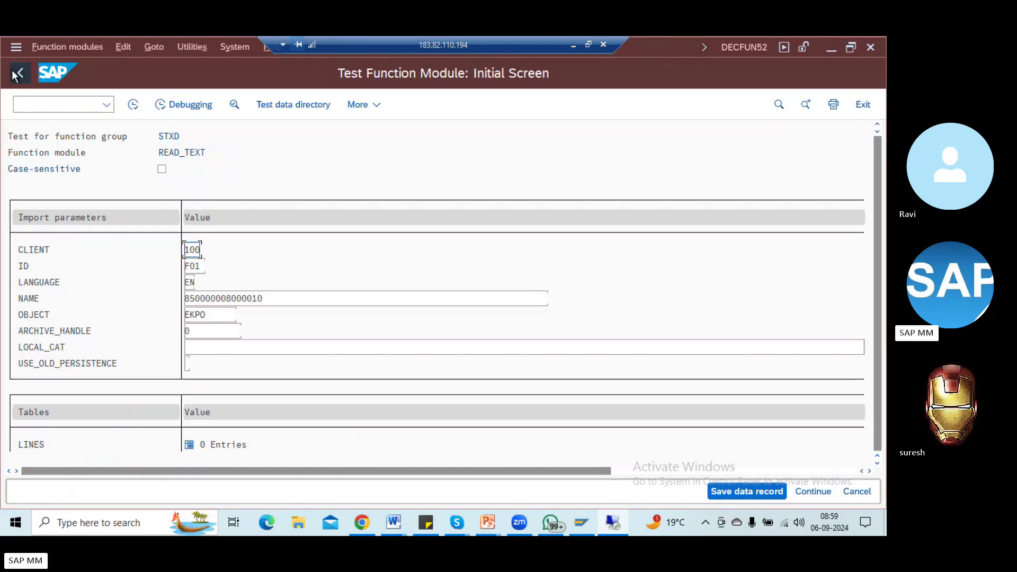
{"action": "left_click", "coordinate": [14, 73]}
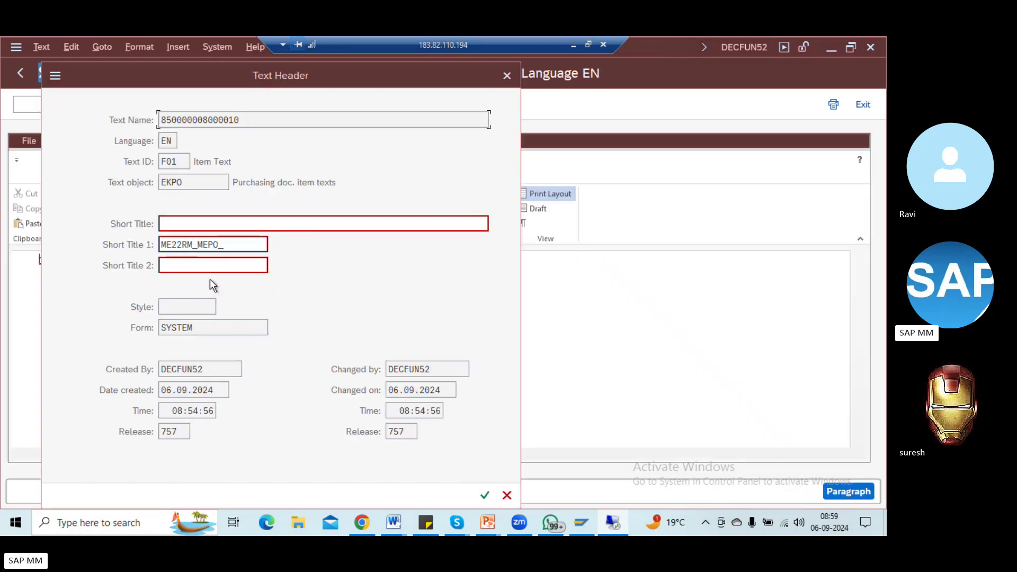
{"action": "left_click", "coordinate": [506, 75]}
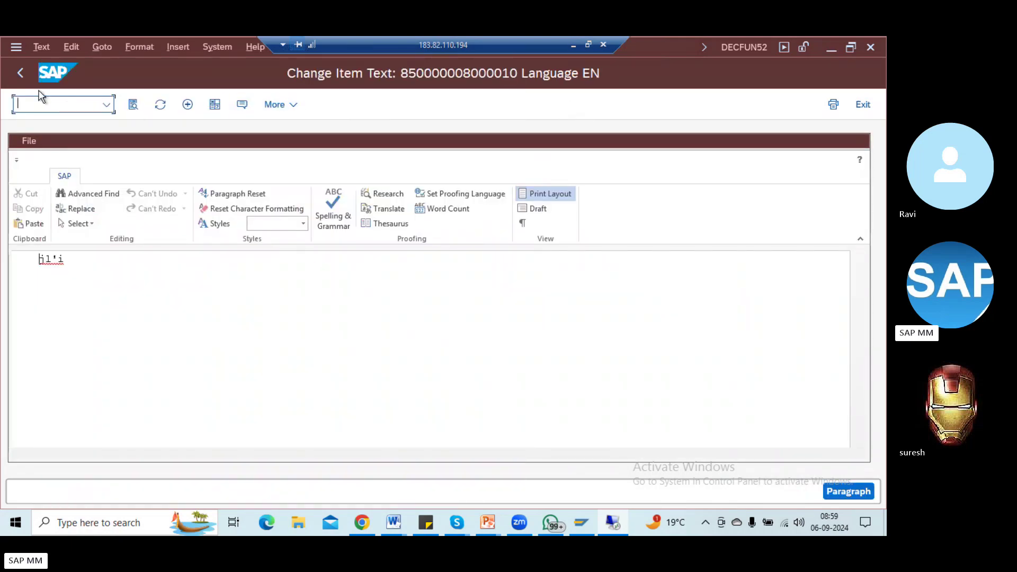
{"action": "left_click", "coordinate": [18, 74]}
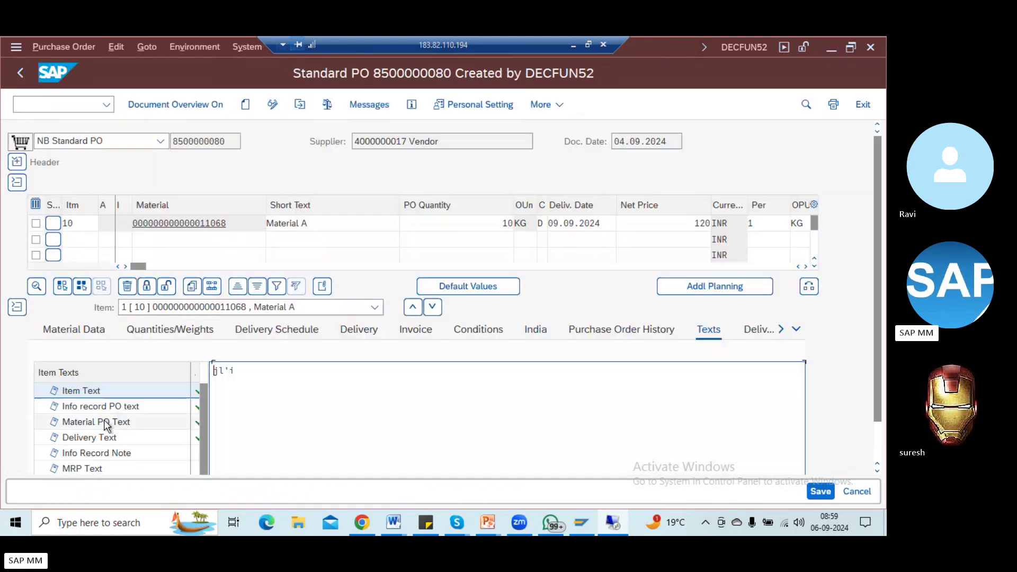
Open the Delivery Text of item 10 in the long text editor, allowing the template file replacement, and display its text header
{"action": "left_click", "coordinate": [231, 370]}
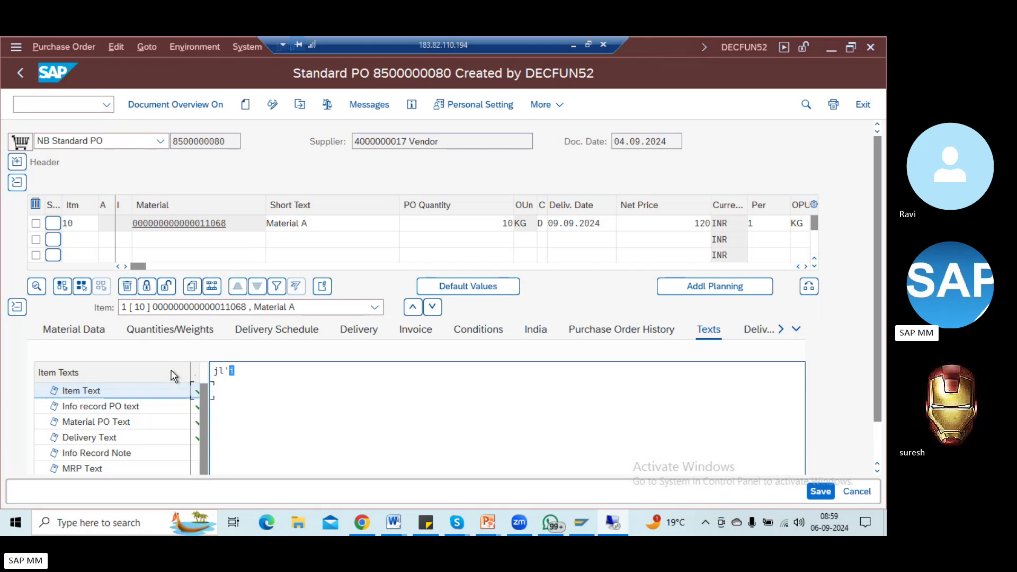
{"action": "left_click", "coordinate": [88, 437]}
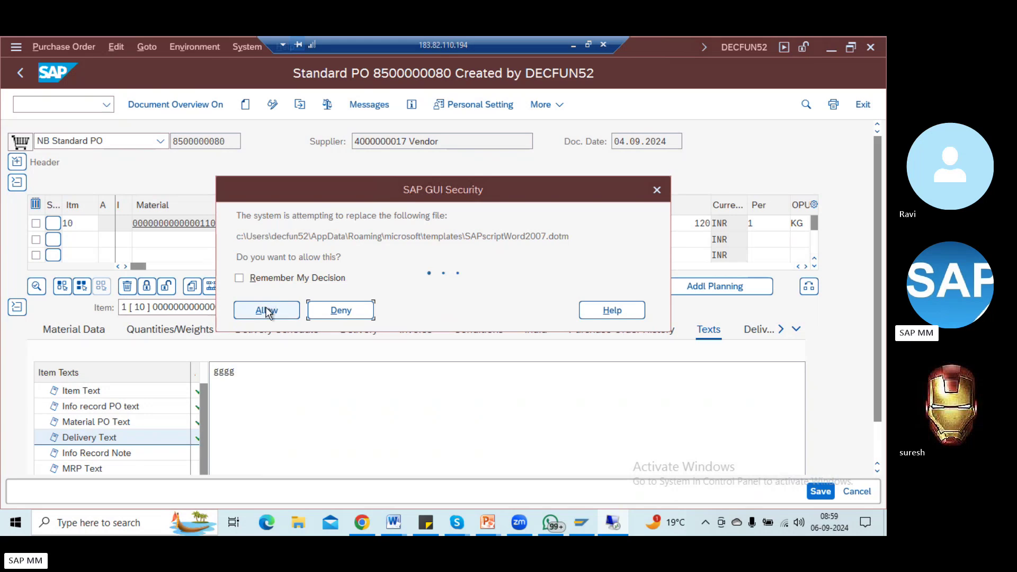
{"action": "left_click", "coordinate": [266, 310]}
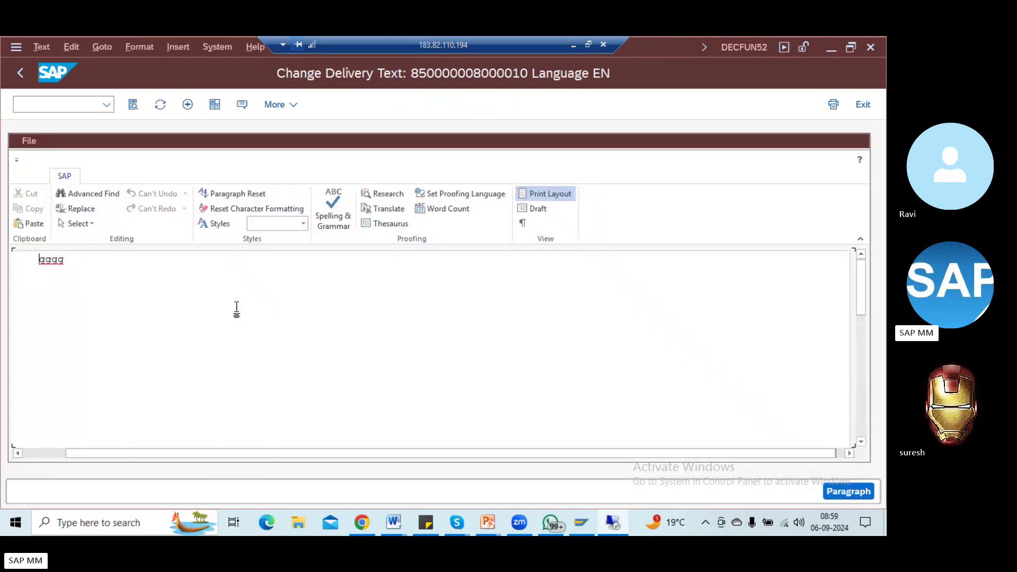
{"action": "left_click", "coordinate": [102, 47]}
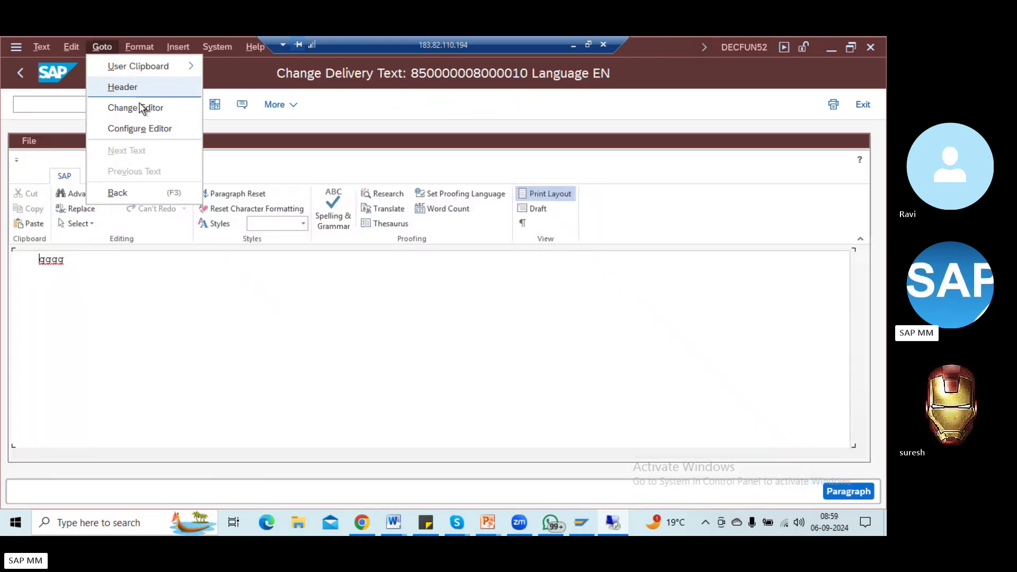
{"action": "left_click", "coordinate": [138, 83]}
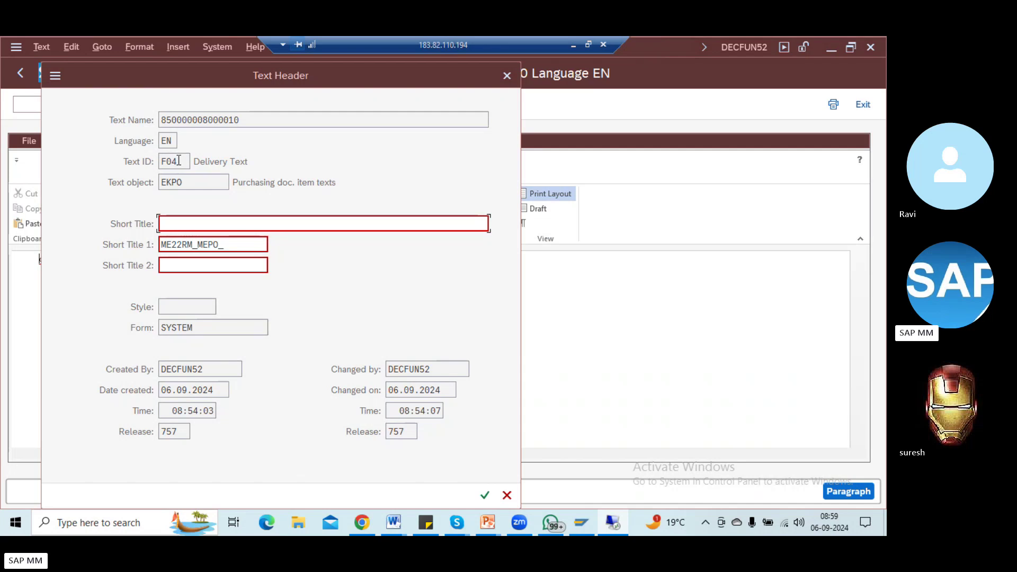
Check the text ID, language and text name in the Delivery Text header, and close the header
{"action": "left_click", "coordinate": [150, 163]}
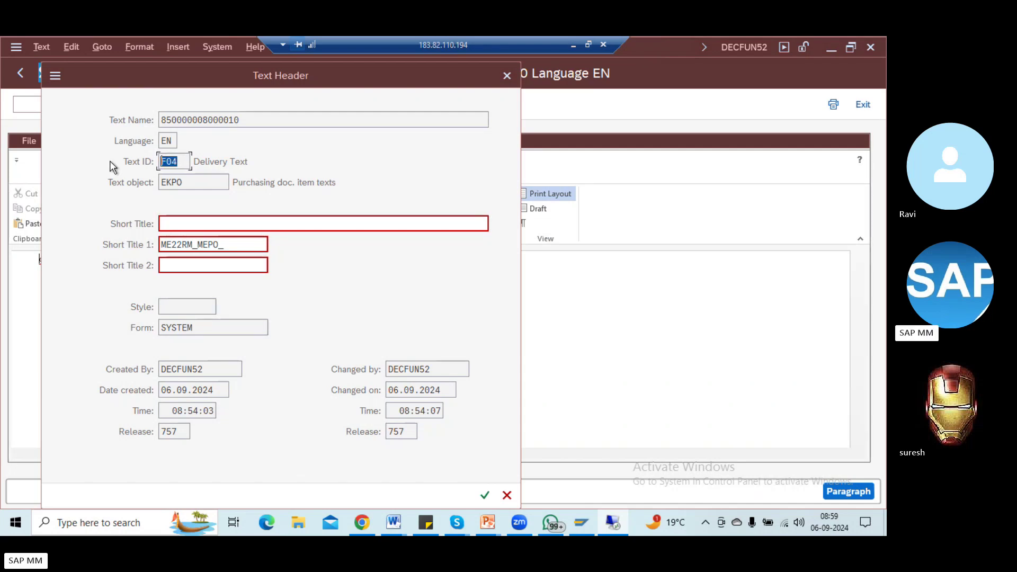
{"action": "left_click", "coordinate": [167, 142]}
{"action": "left_click", "coordinate": [252, 118]}
{"action": "key", "text": "Return"}
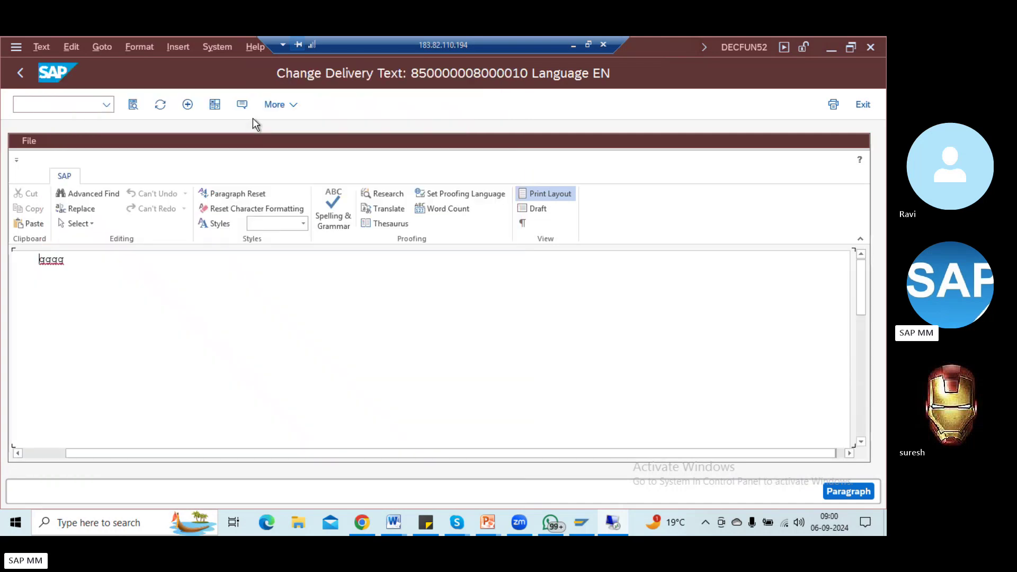
{"action": "key", "text": "alt+Tab"}
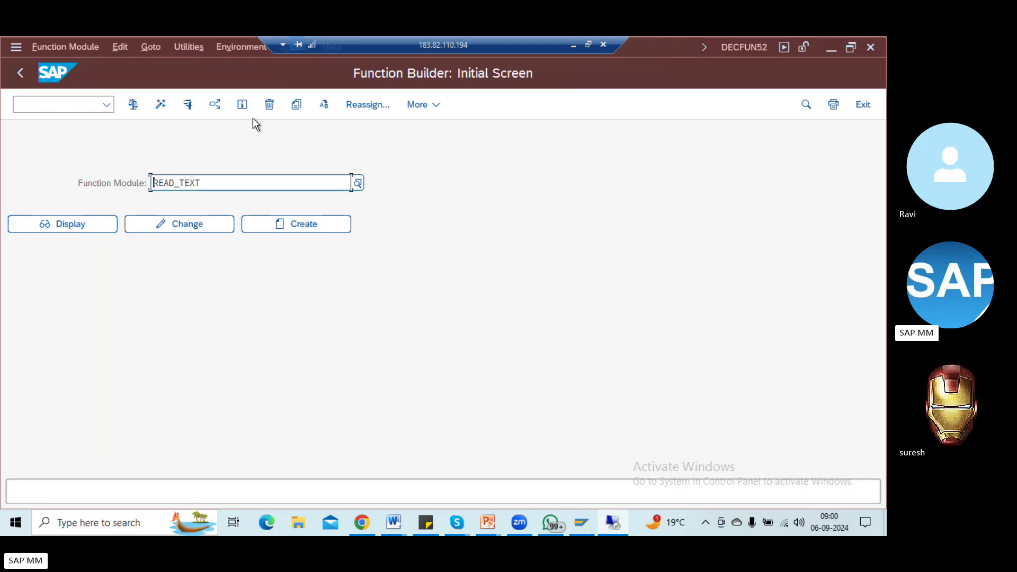
{"action": "key", "text": "alt+Tab"}
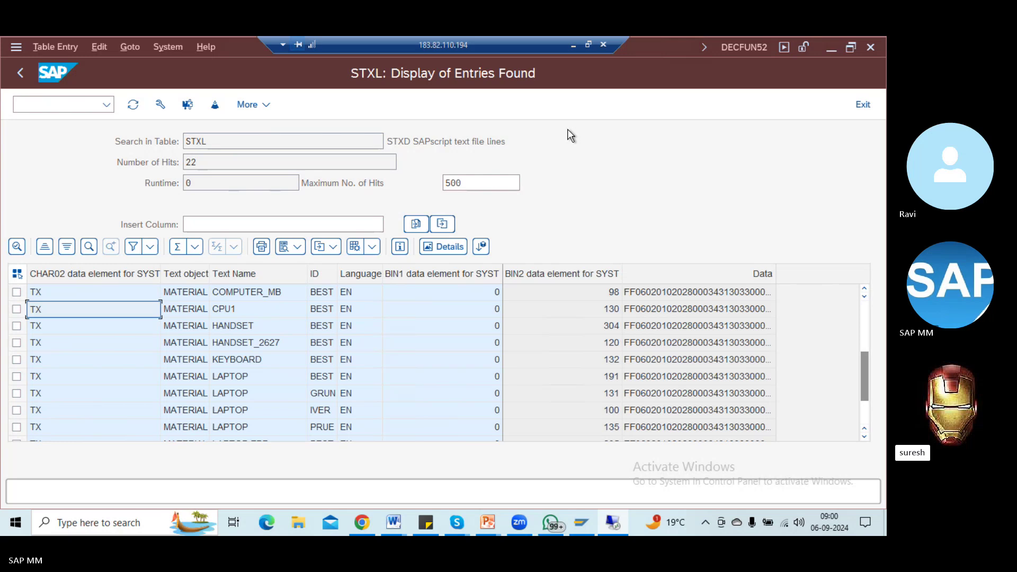
{"action": "left_click", "coordinate": [574, 45]}
{"action": "key", "text": "alt+Tab"}
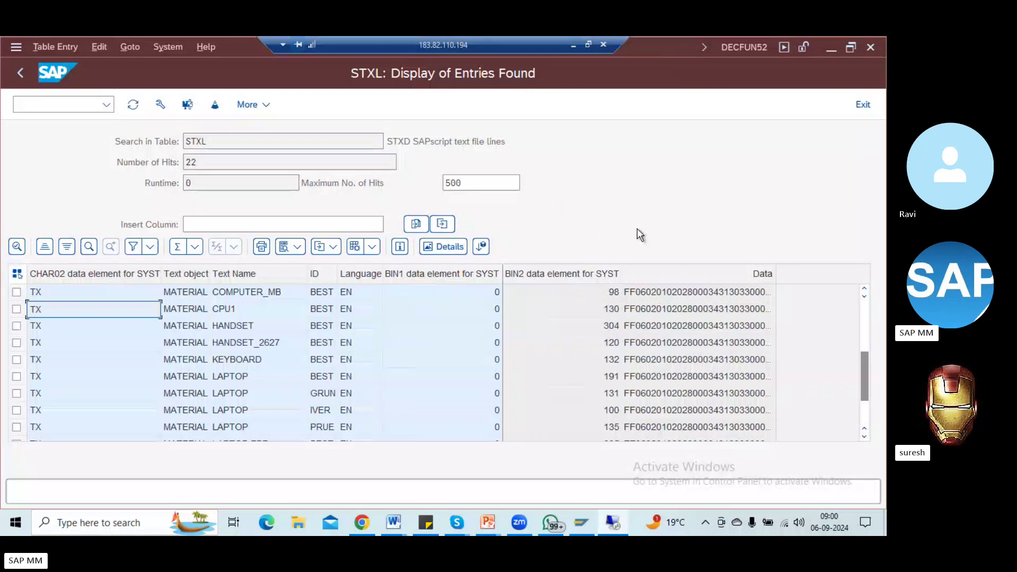
{"action": "left_click", "coordinate": [519, 523]}
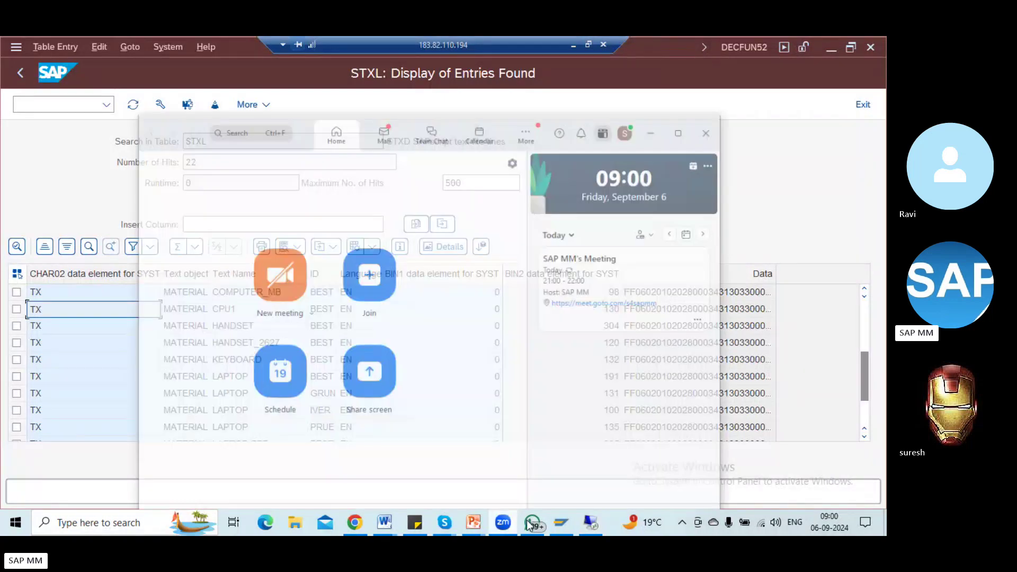
{"action": "left_click", "coordinate": [519, 523]}
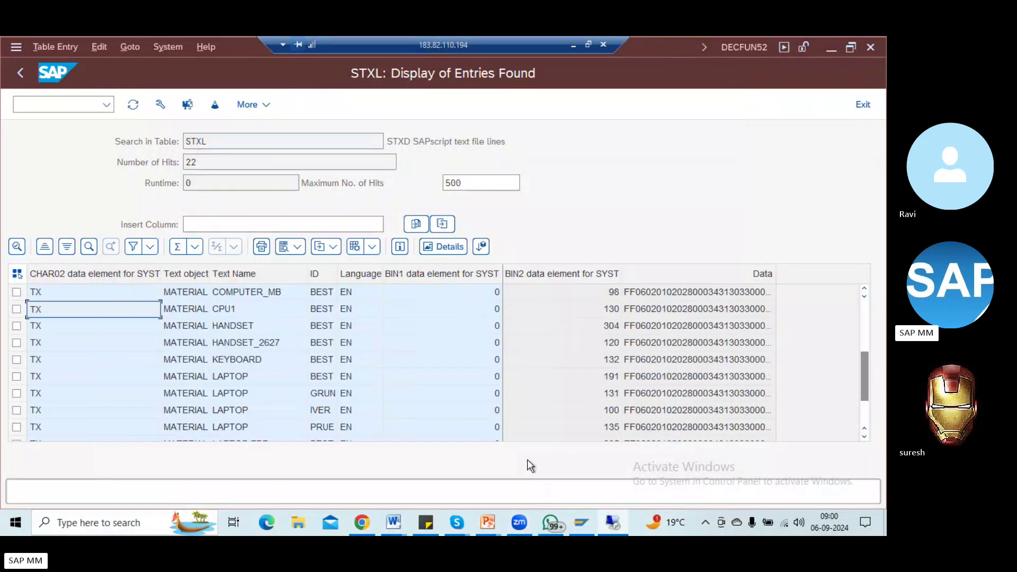
Minimize the remote SAP session and the WhatsApp window, and switch to the Skype call window
{"action": "left_click", "coordinate": [520, 523]}
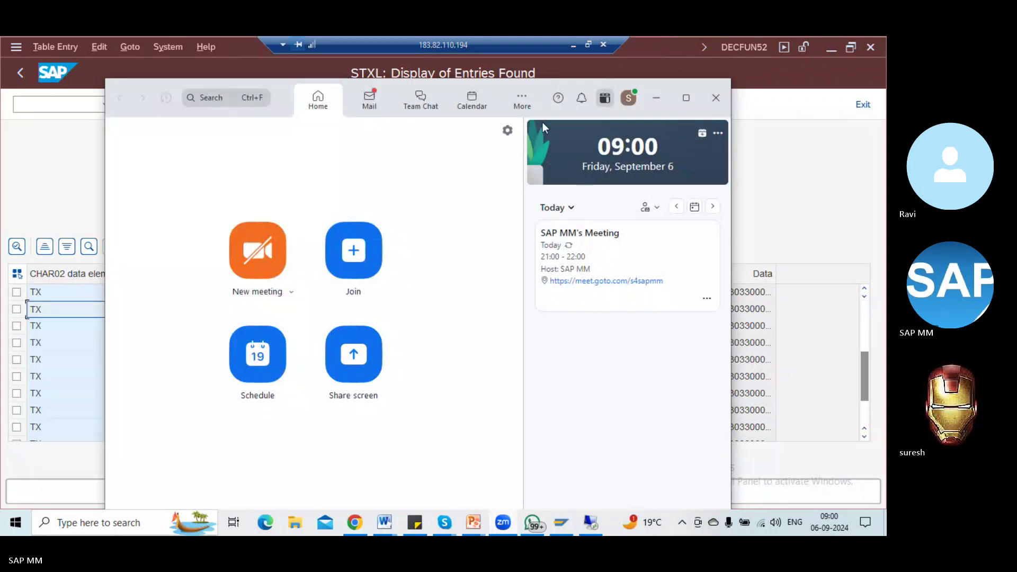
{"action": "left_click", "coordinate": [573, 46]}
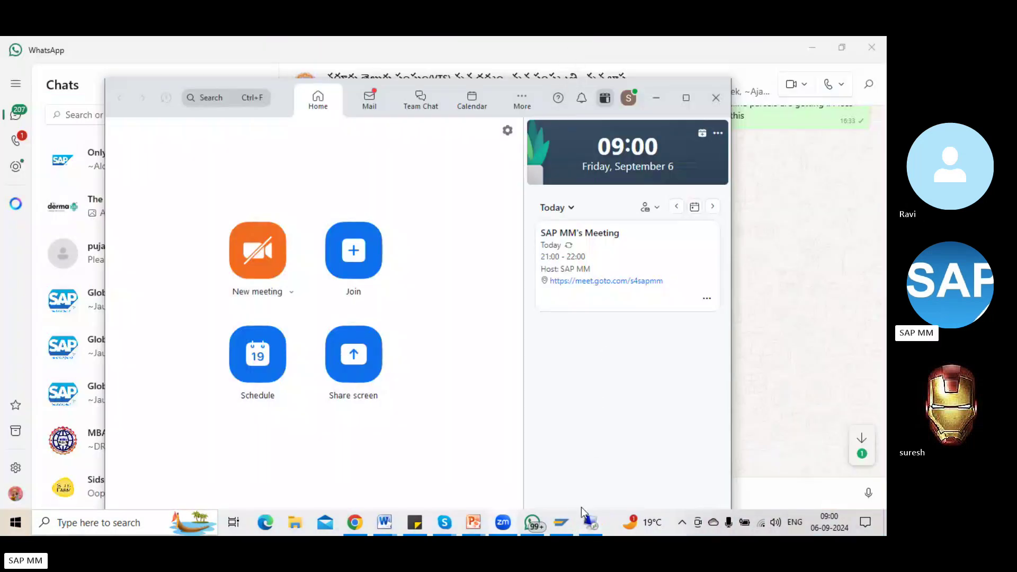
{"action": "left_click", "coordinate": [812, 47]}
{"action": "left_click", "coordinate": [826, 297]}
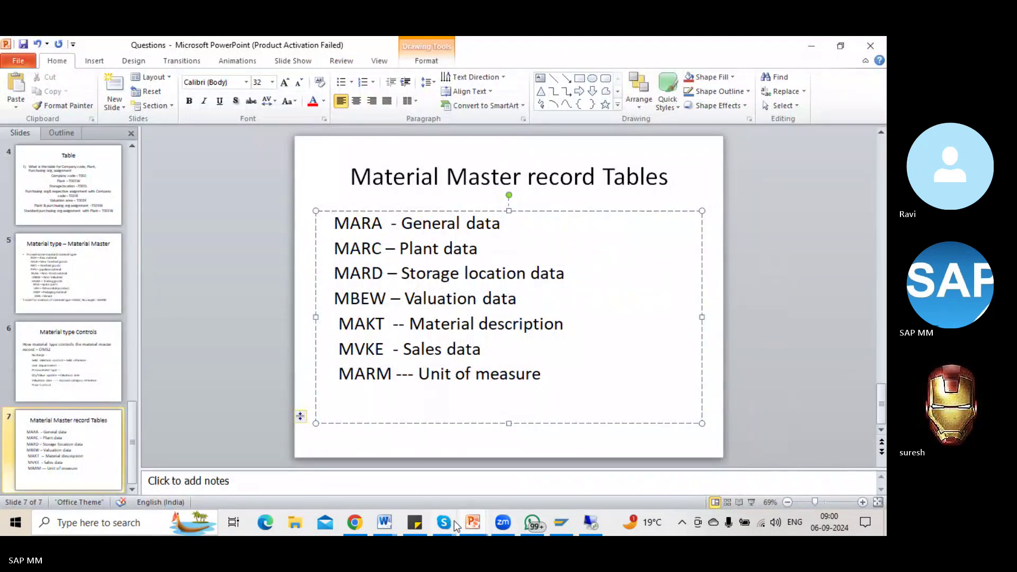
{"action": "mouse_move", "coordinate": [452, 522]}
{"action": "left_click", "coordinate": [416, 471]}
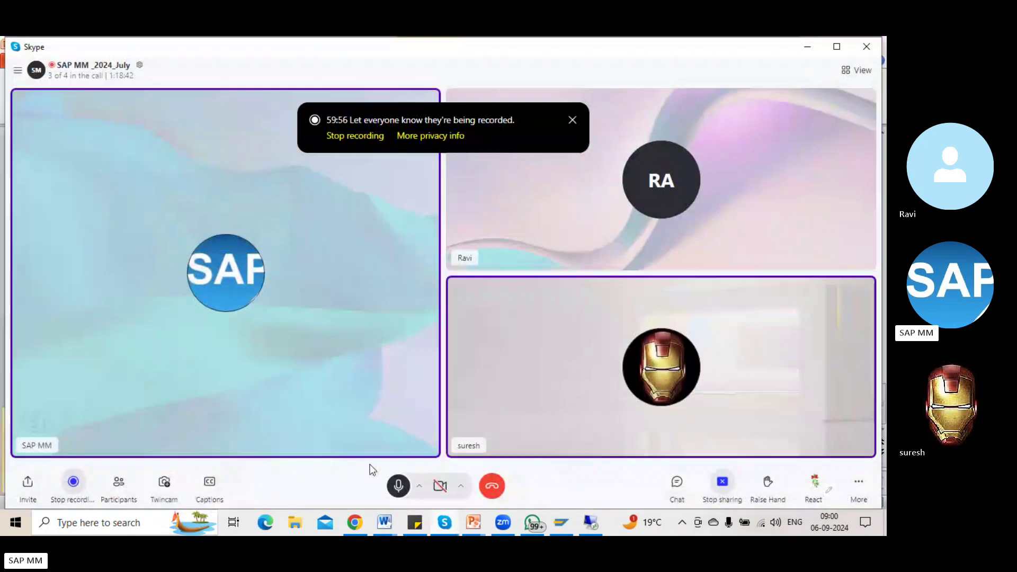